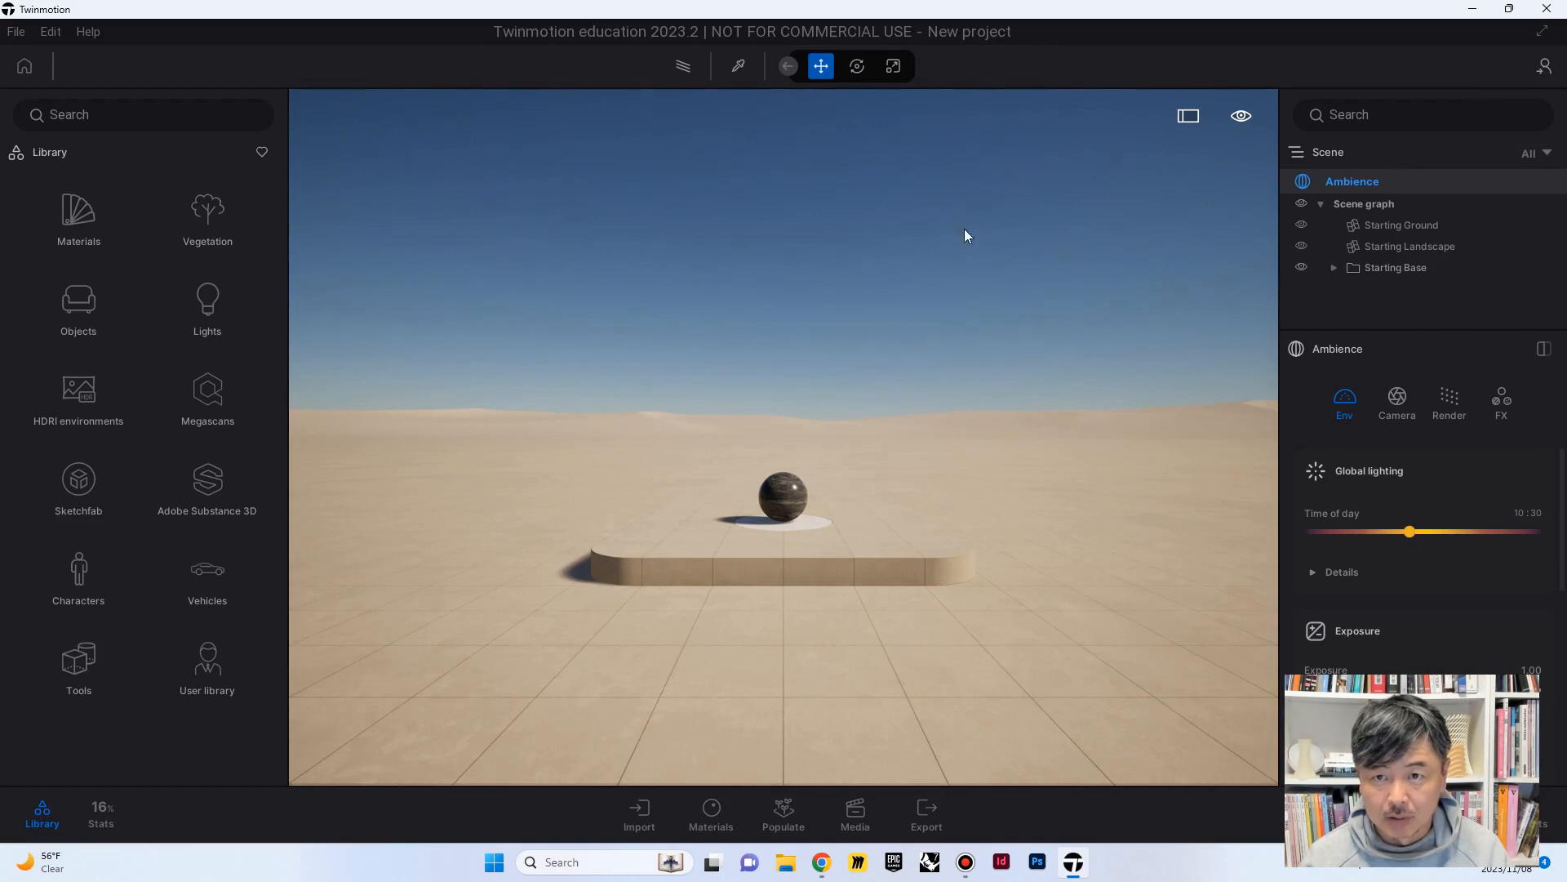
Import the geometry file Twinmotion Interior Render.fbx with the Collapse option set to Keep hierarchy
click(638, 812)
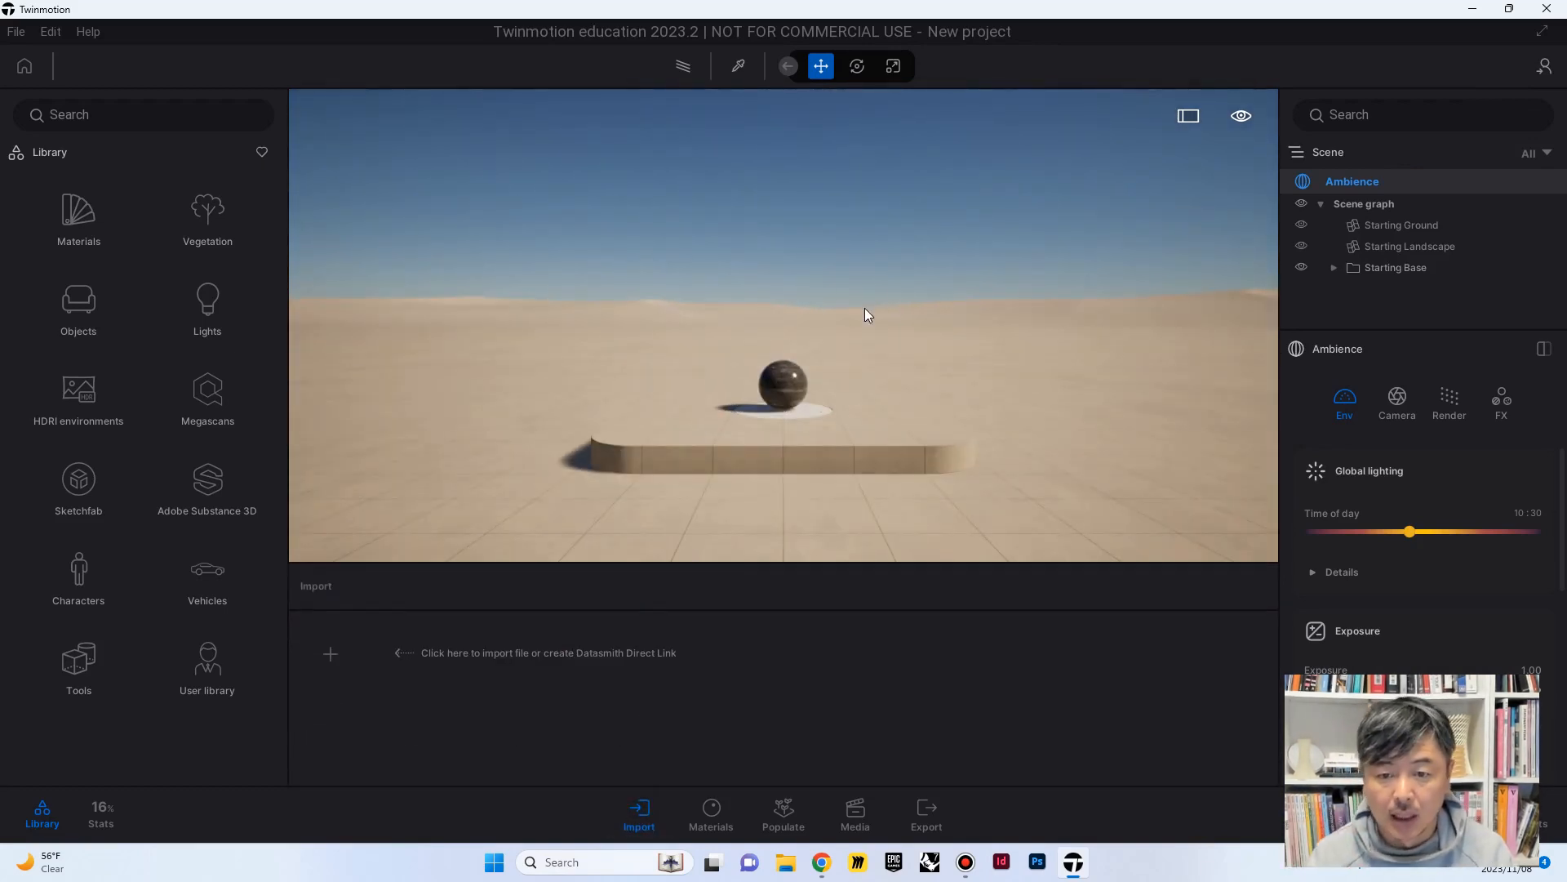
click(330, 653)
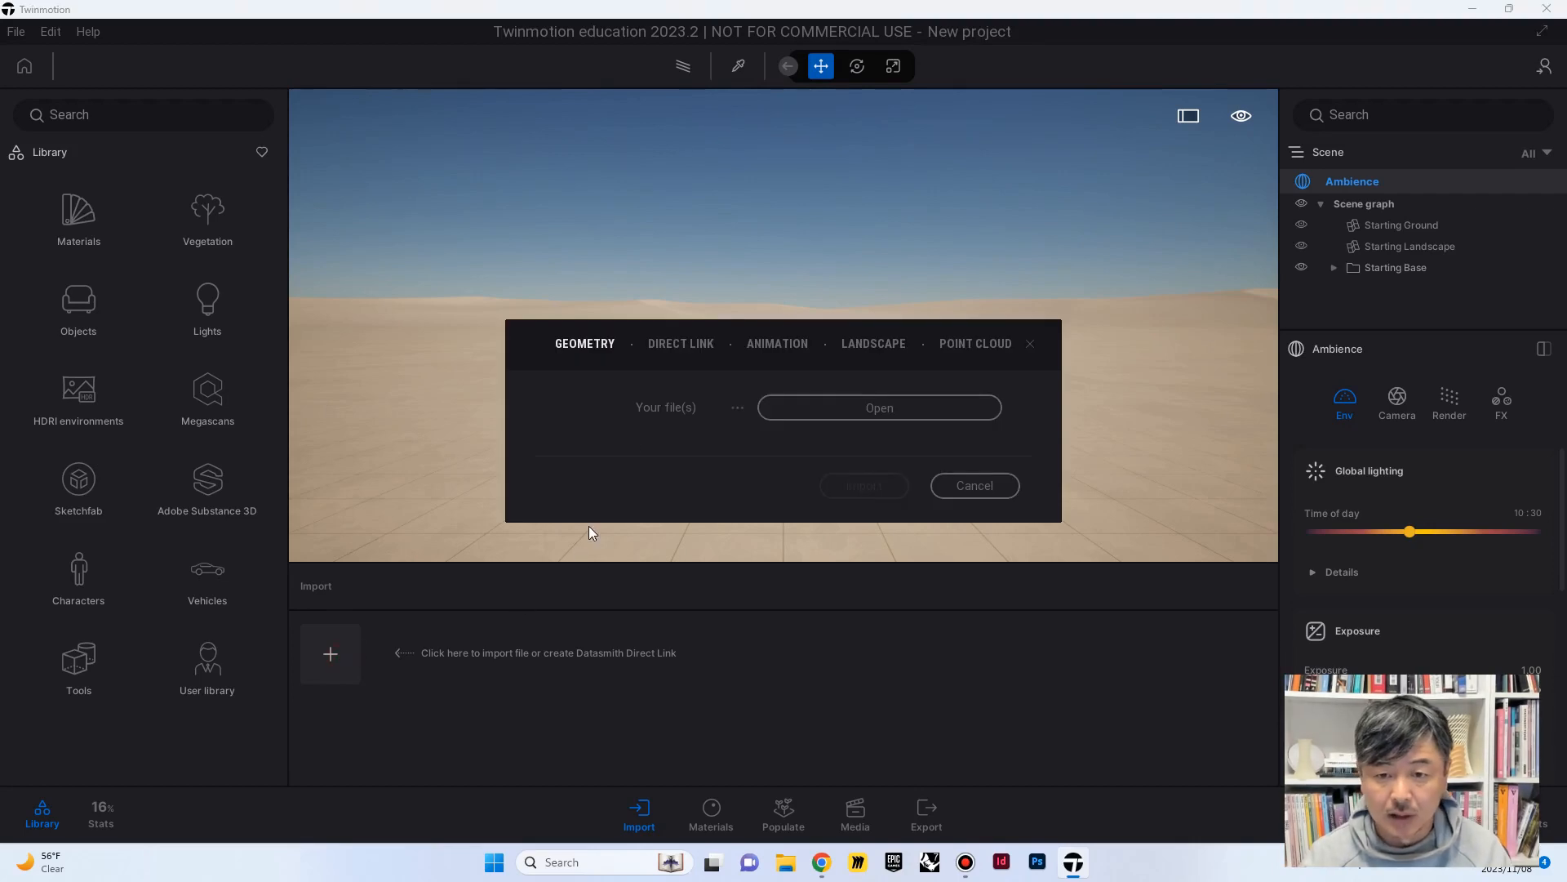
click(851, 405)
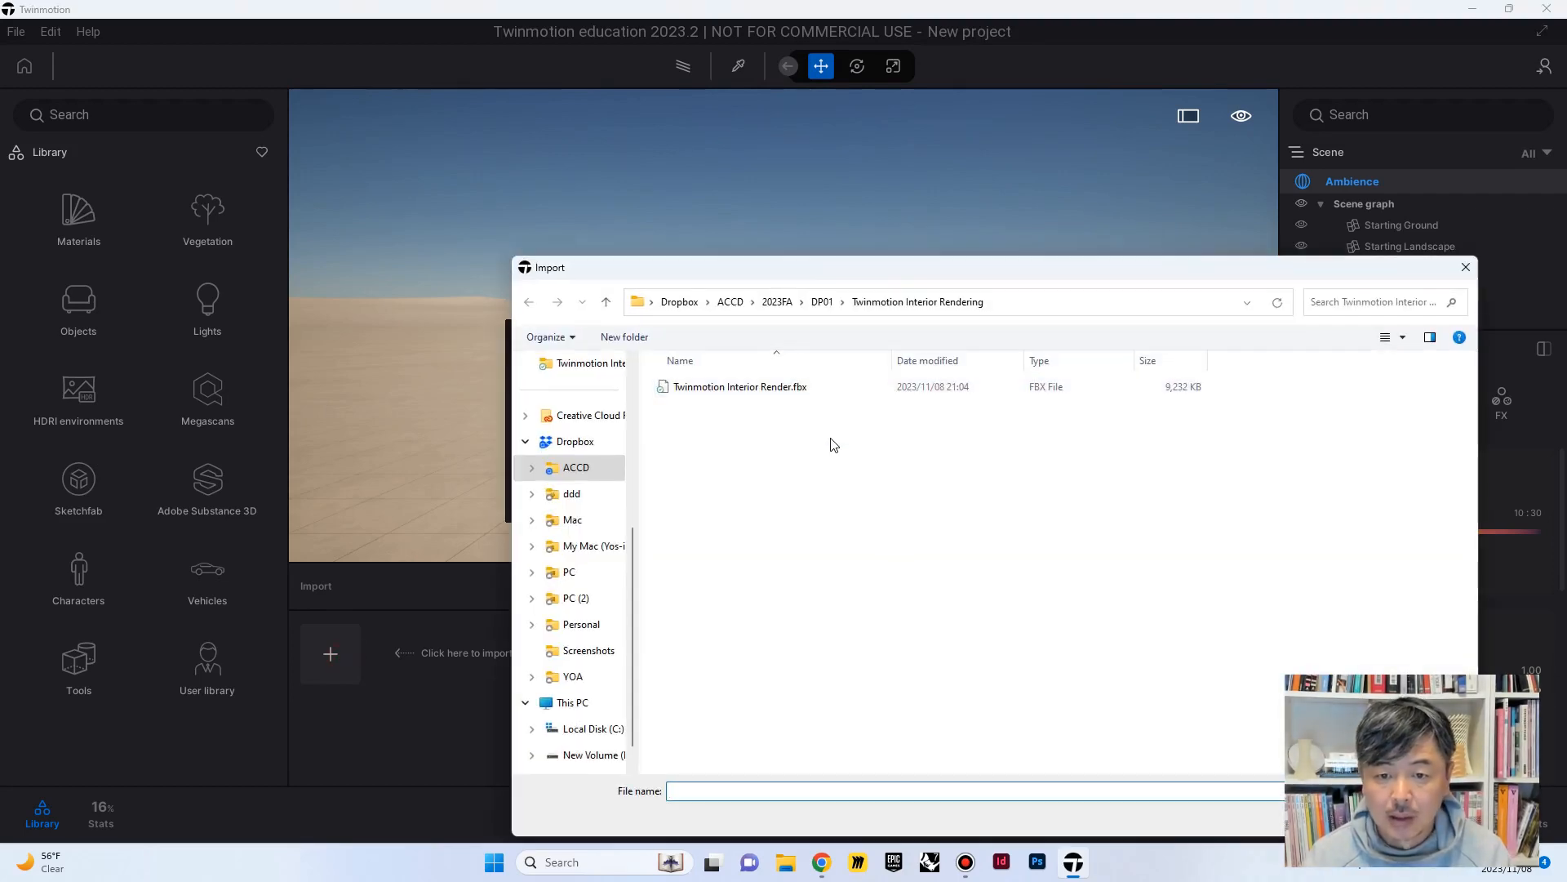
click(747, 389)
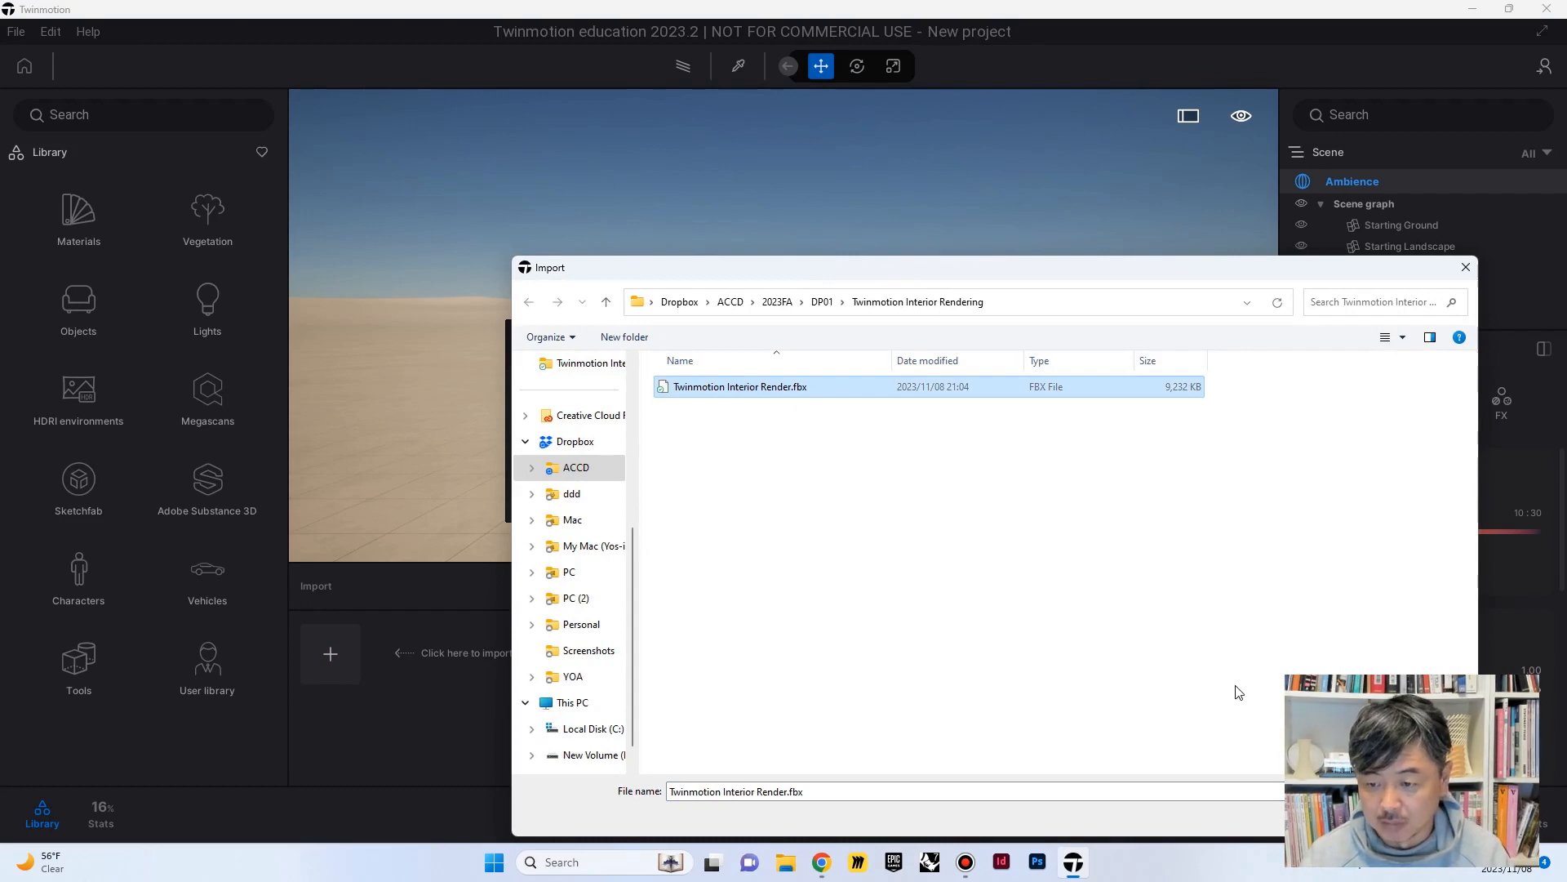
key(Return)
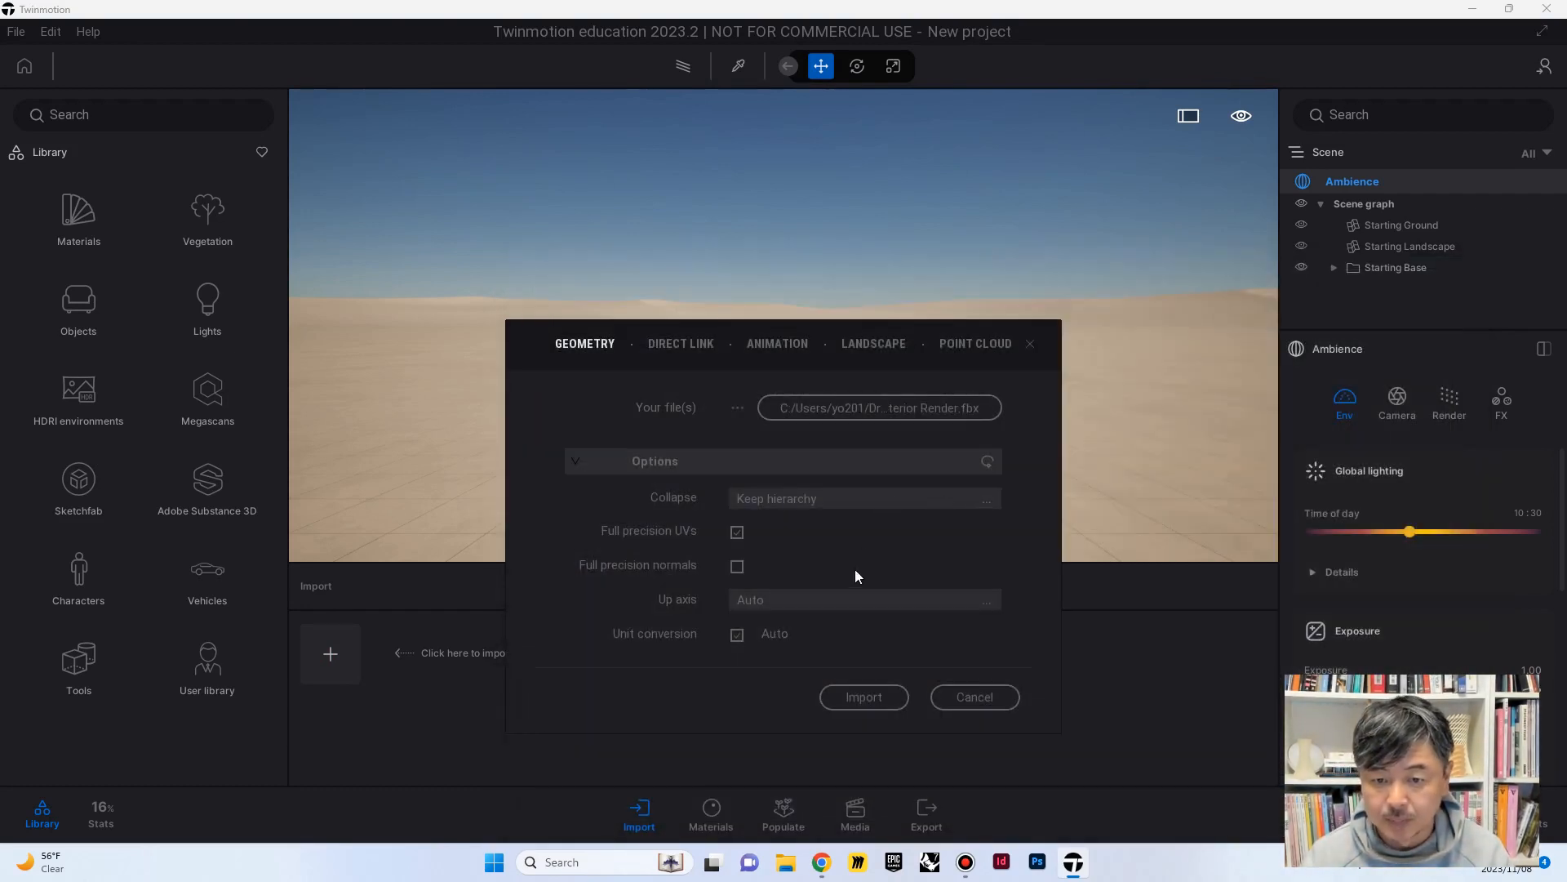
drag(806, 323, 777, 175)
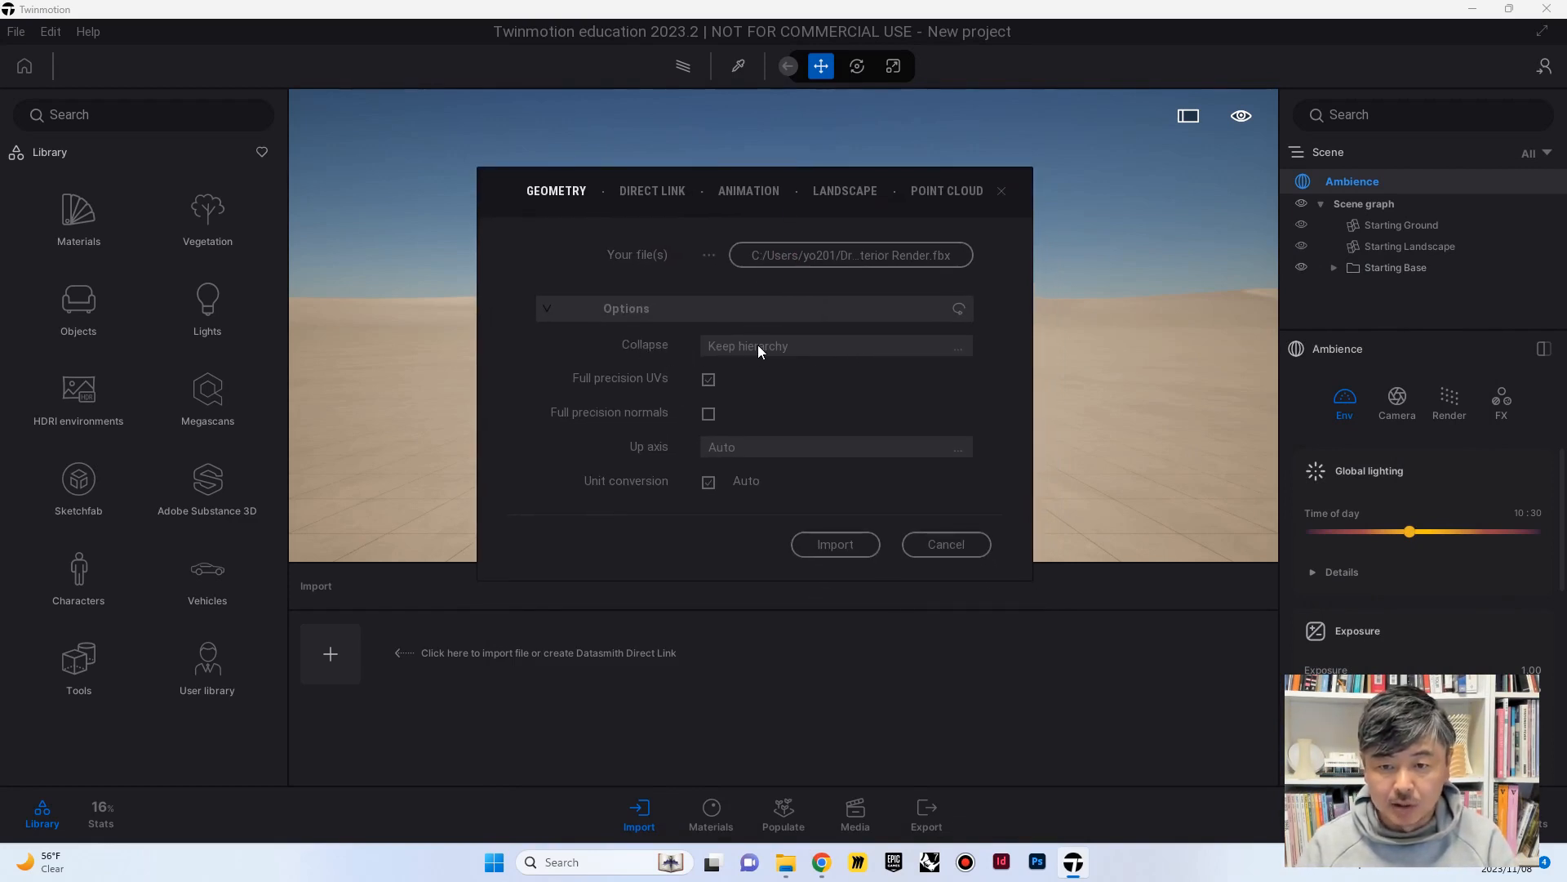
click(779, 349)
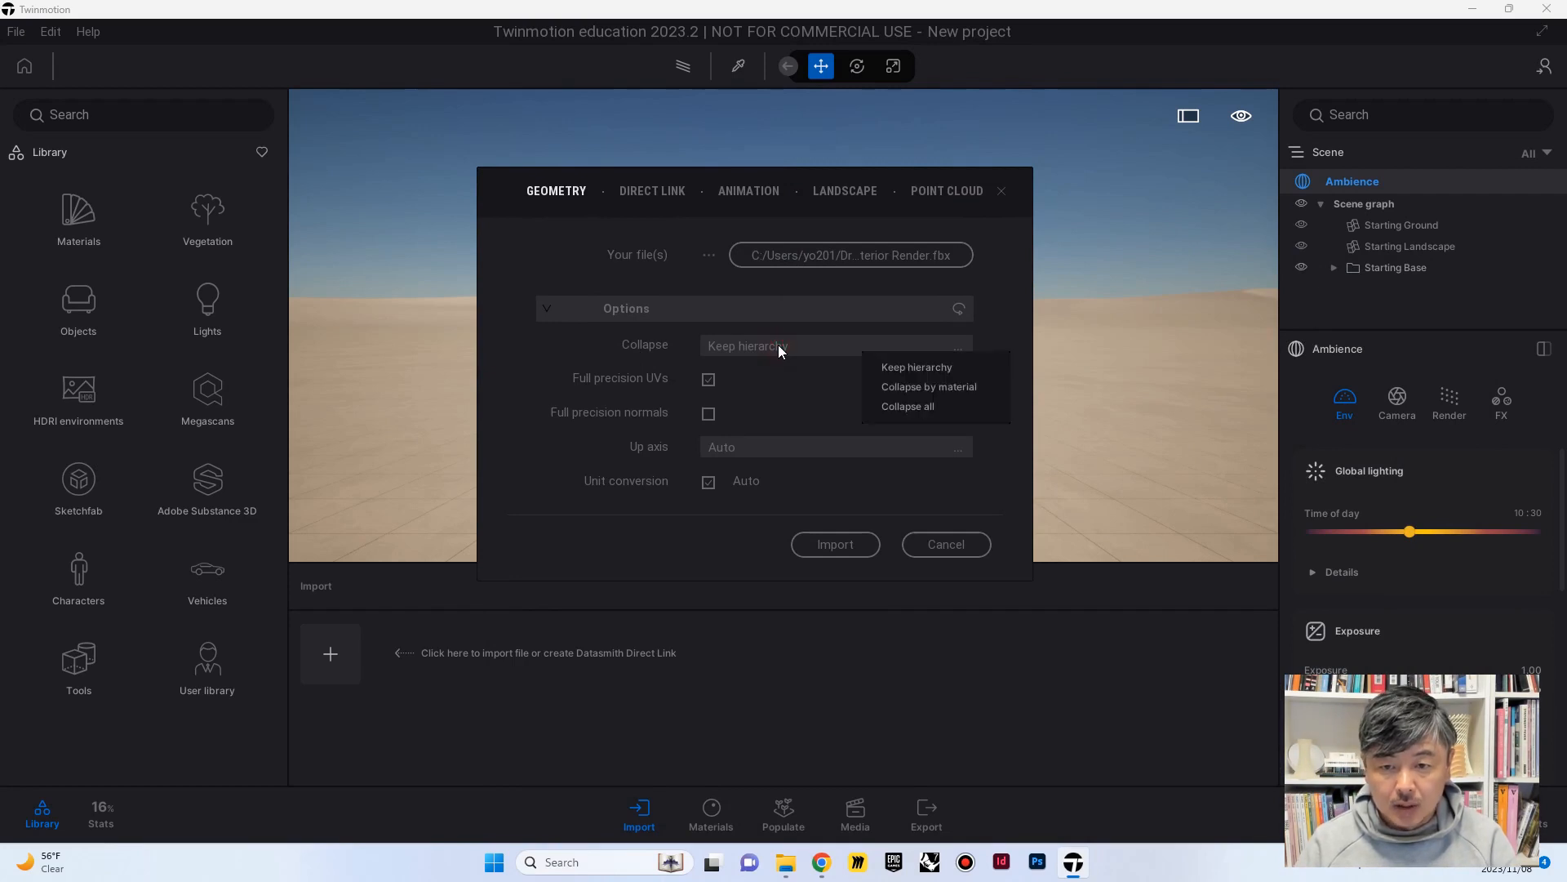
click(940, 367)
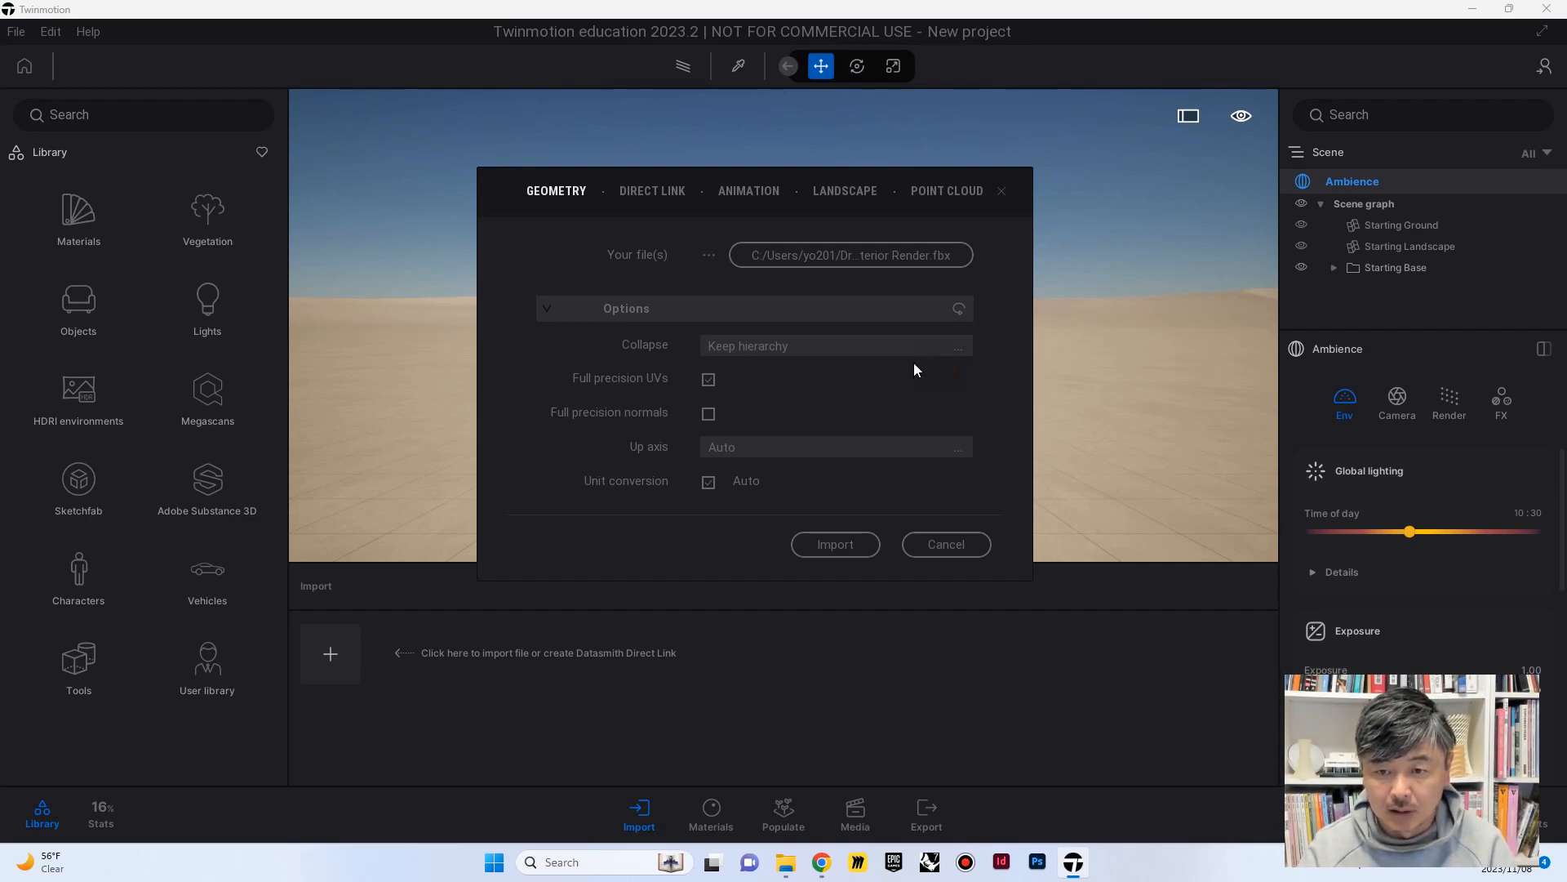
click(819, 546)
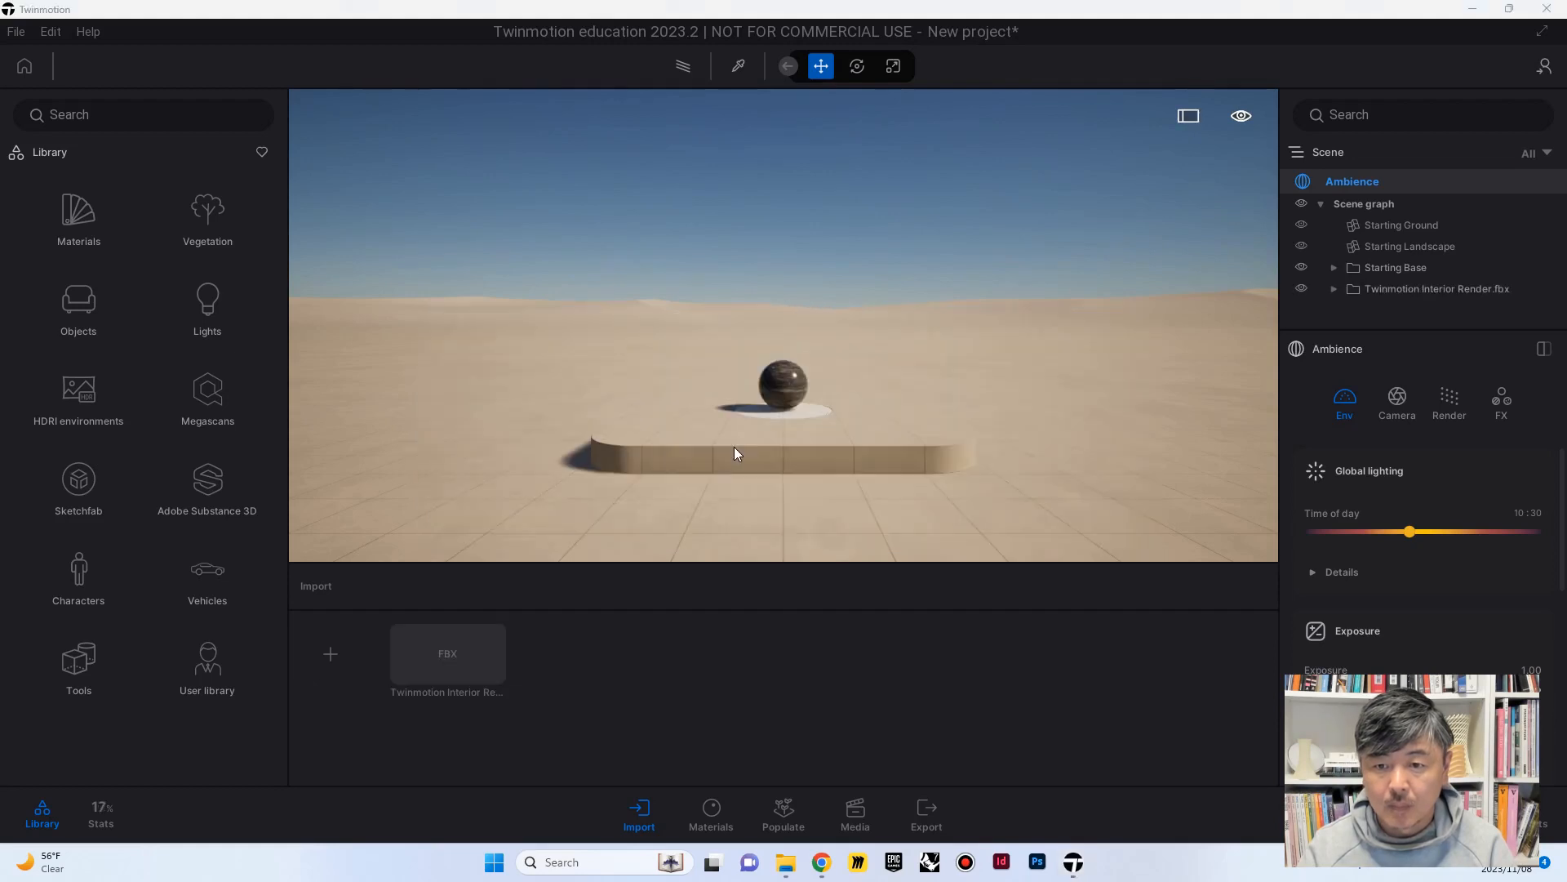
Focus on the imported Twinmotion Interior Render.fbx model and move the camera inside the room to examine its interior
mouse_move(823, 437)
right_down()
mouse_move(1025, 451)
mouse_move(759, 449)
mouse_move(849, 436)
mouse_move(825, 437)
right_up()
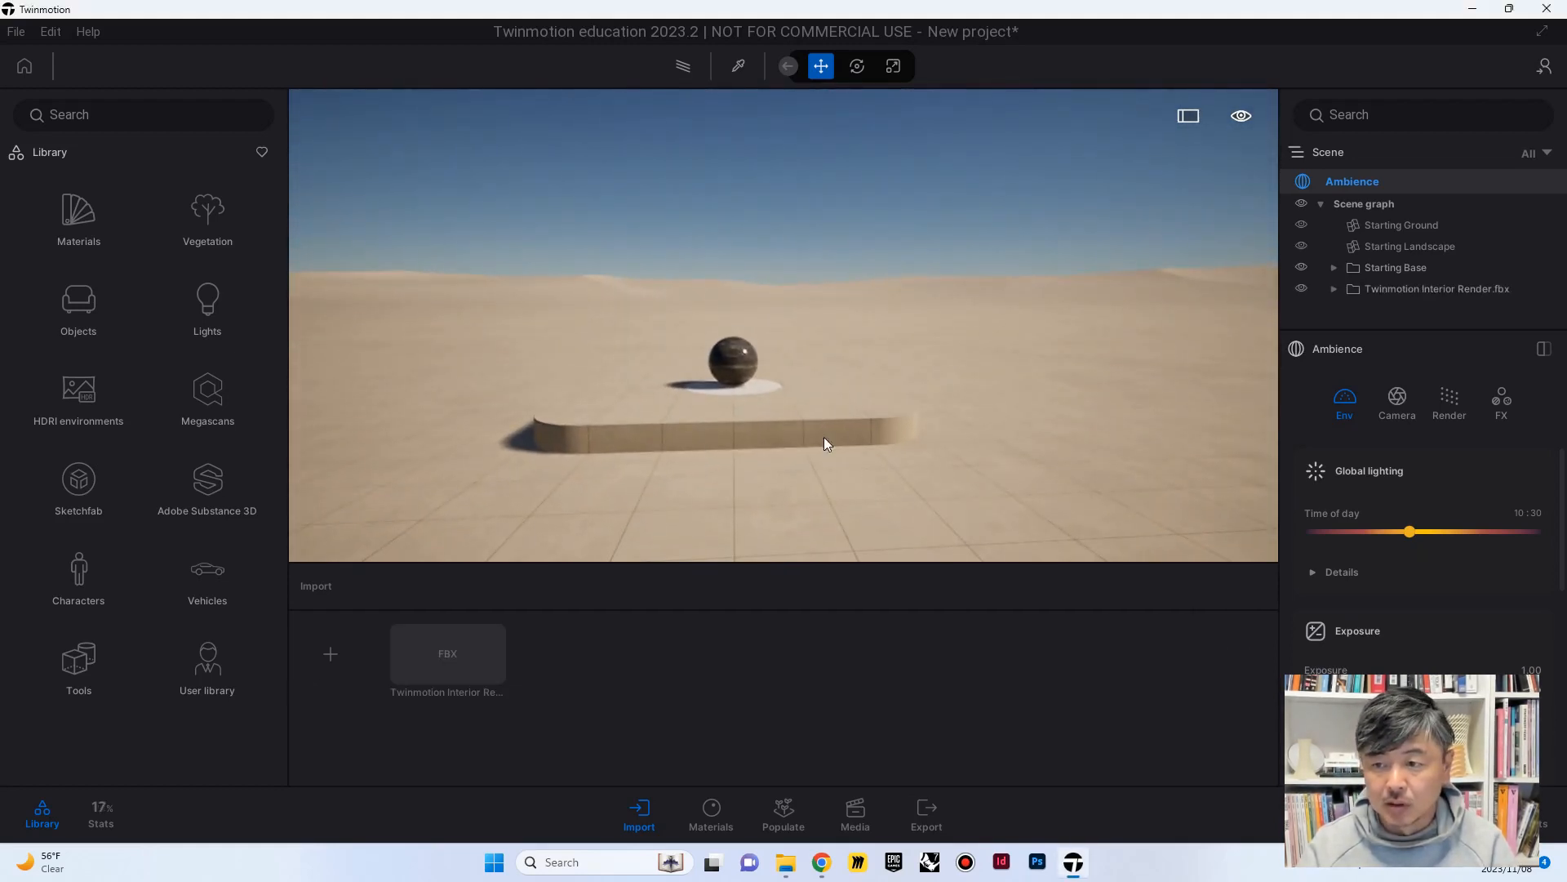
click(1387, 289)
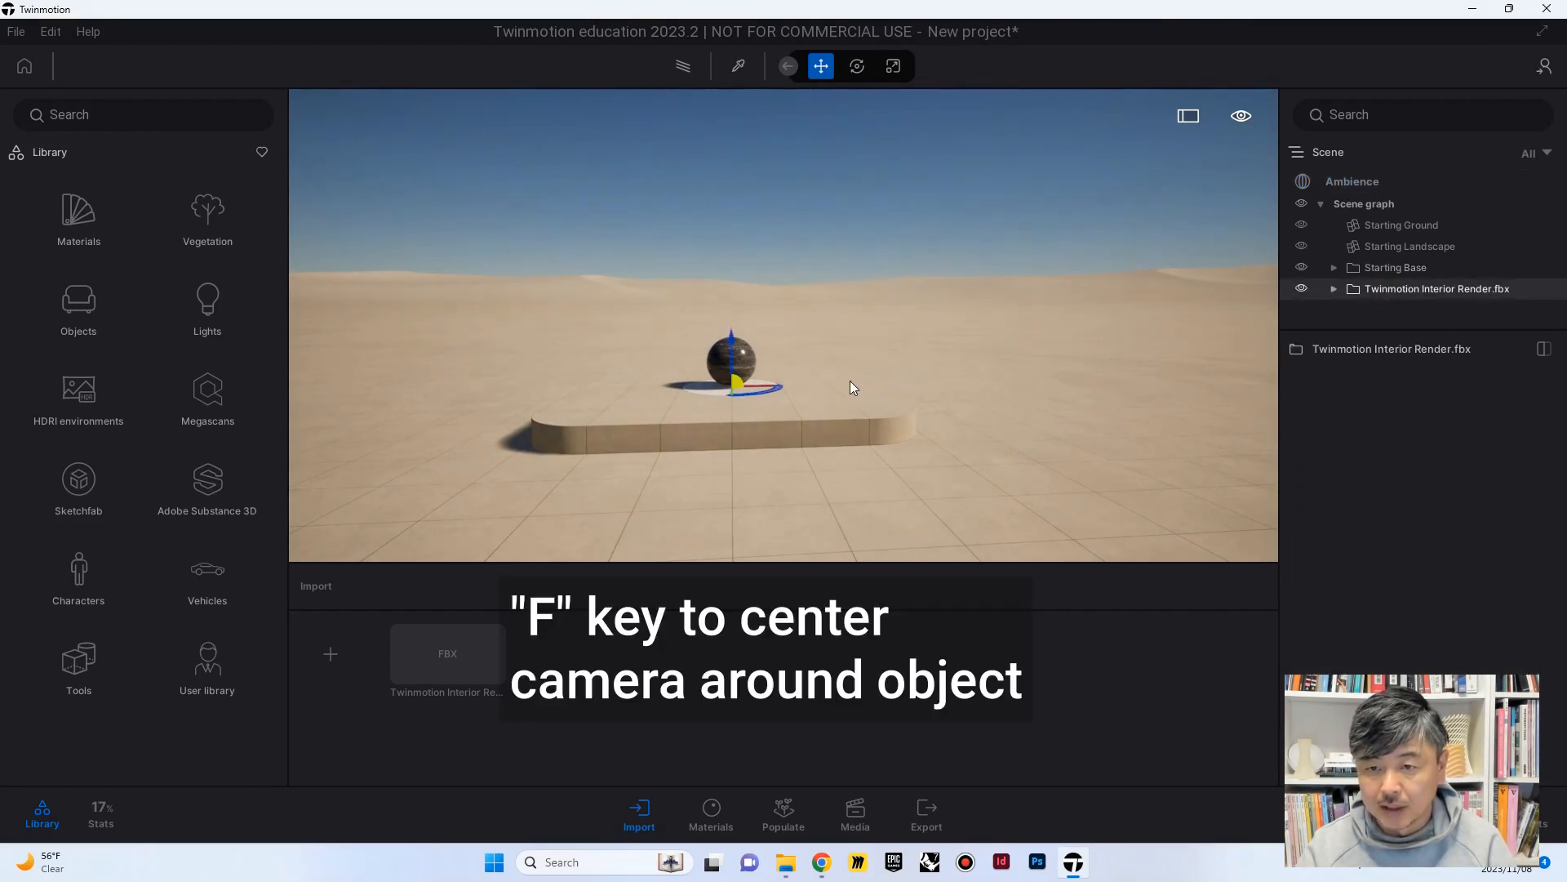
key(f)
shift+middle_drag(784, 325, 604, 325)
key(w)
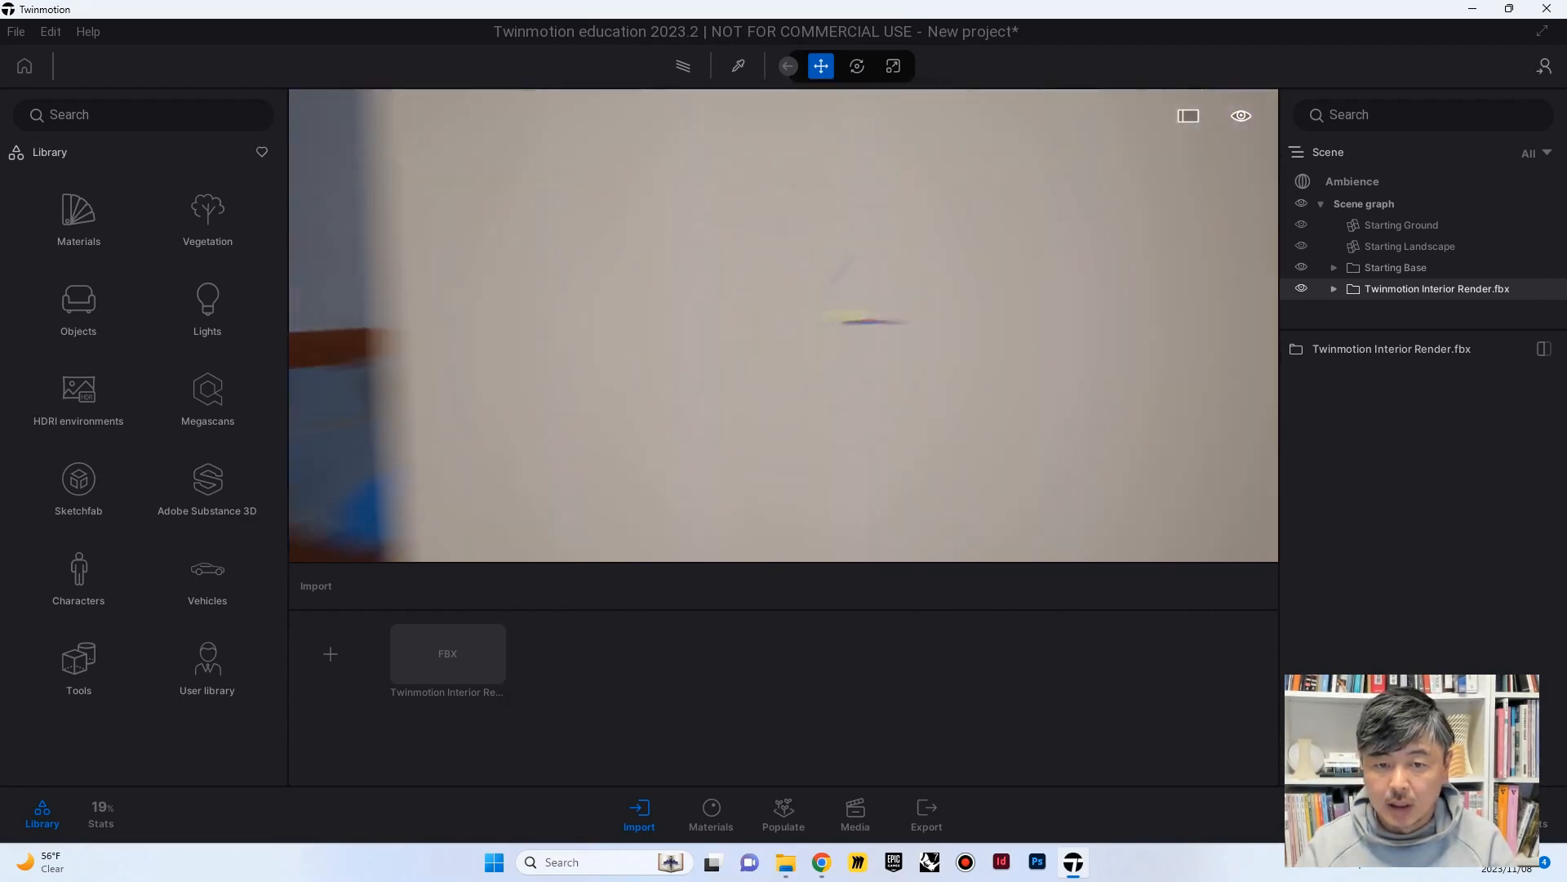
key(d)
right_drag(784, 325, 392, 294)
key(s)
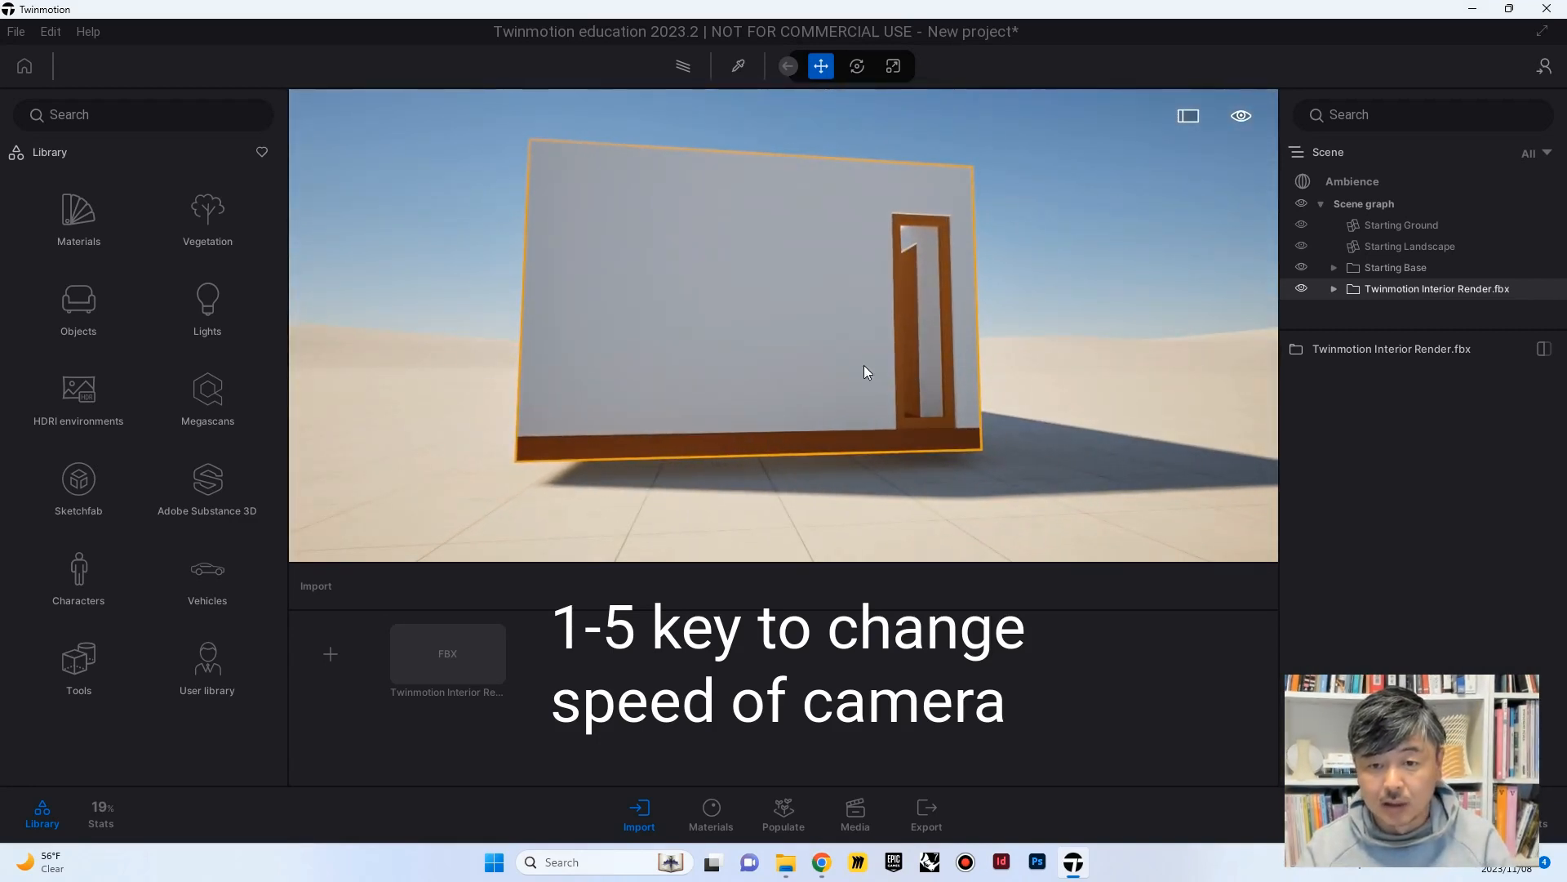
key(w)
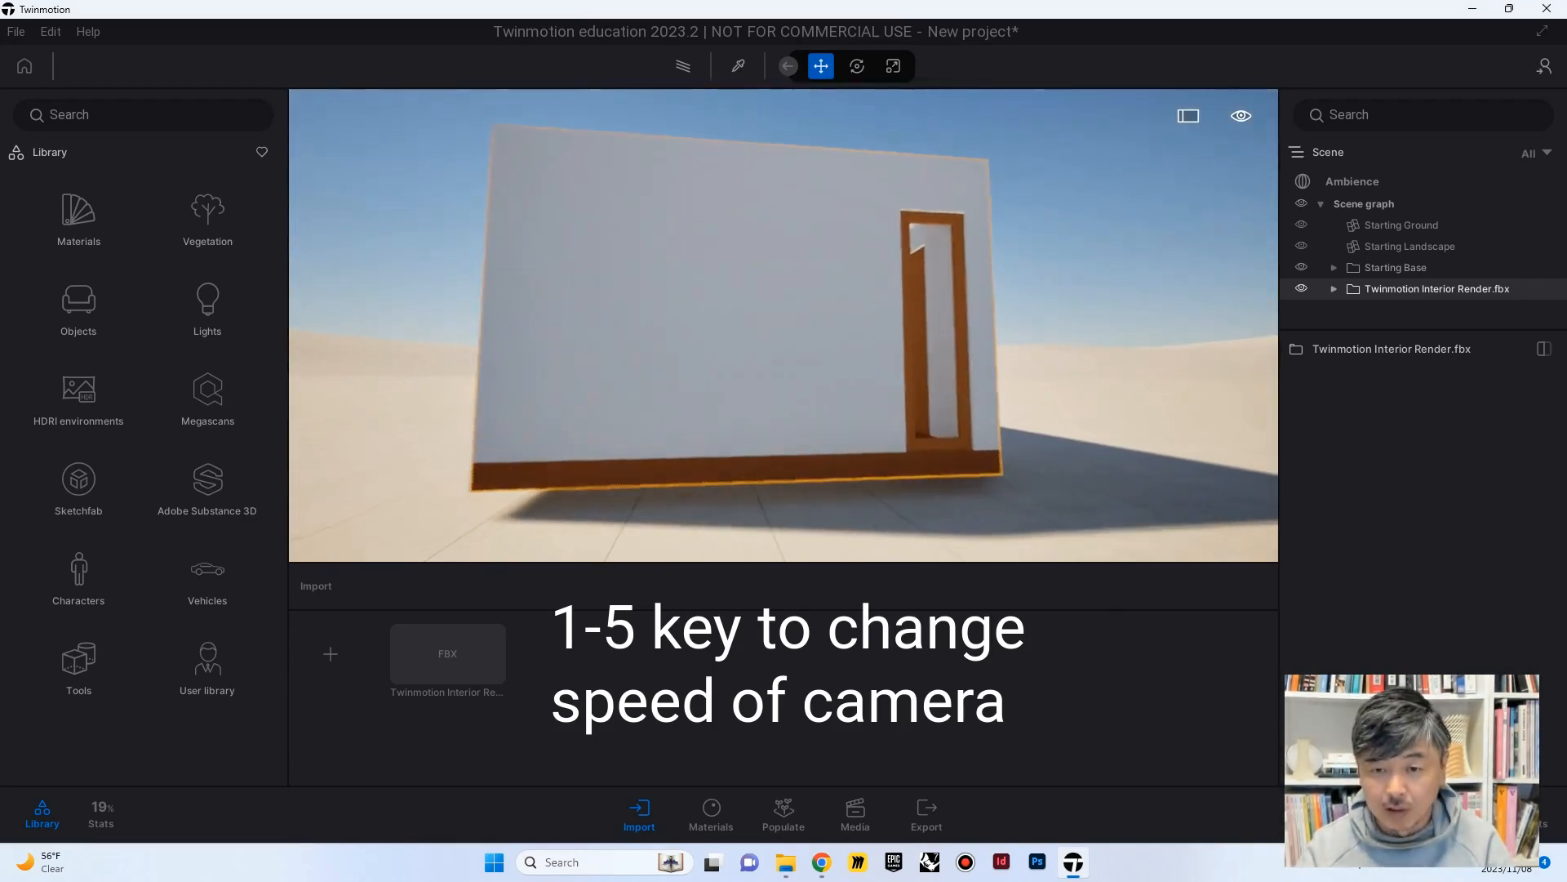
key(w)
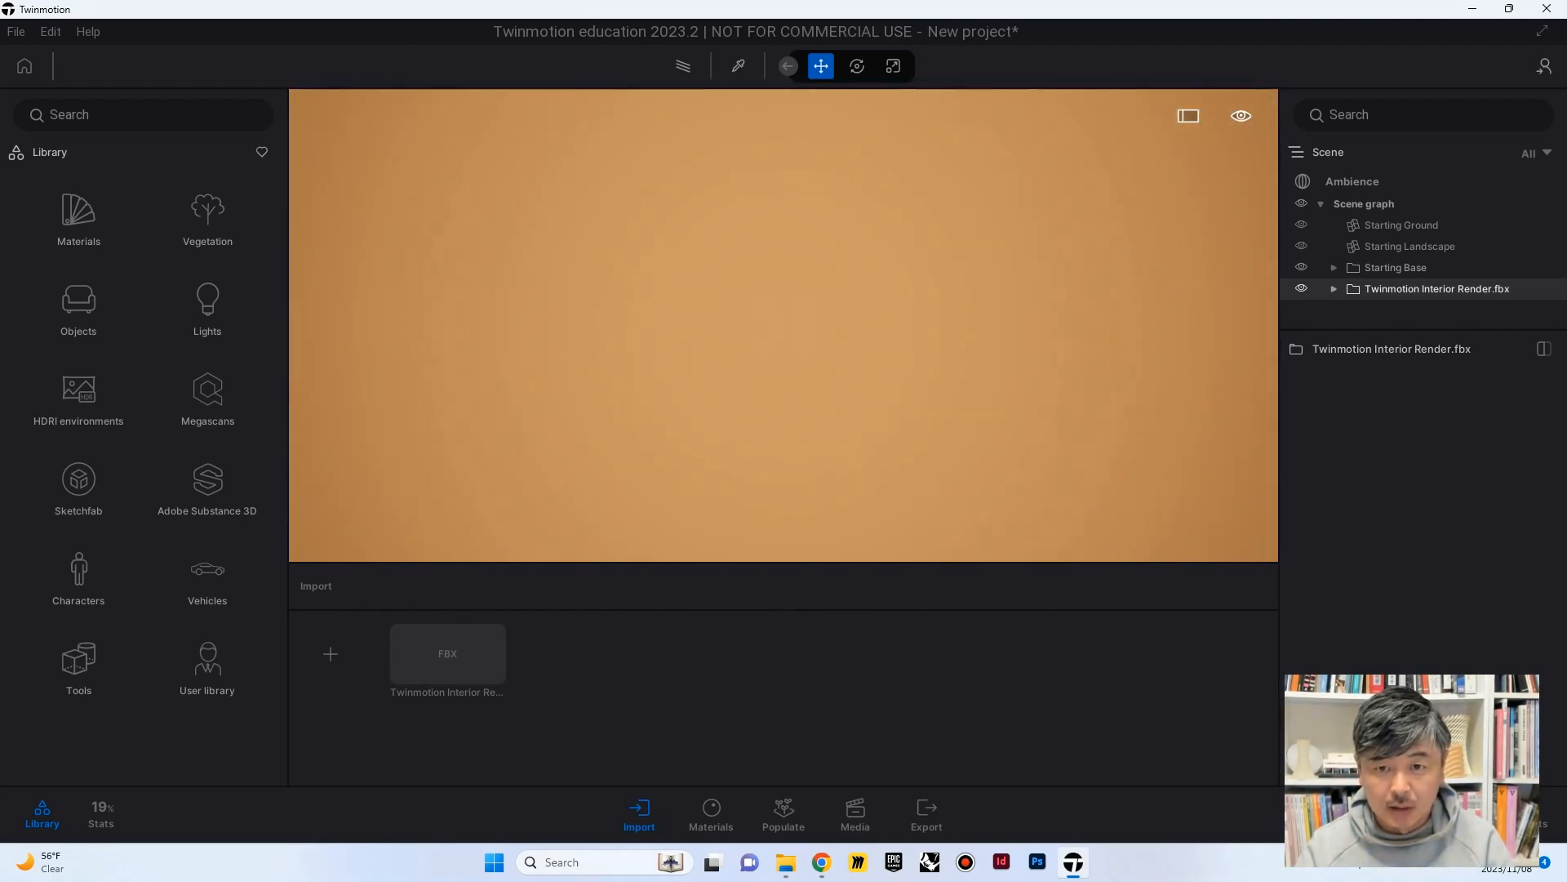
key(s)
key(d)
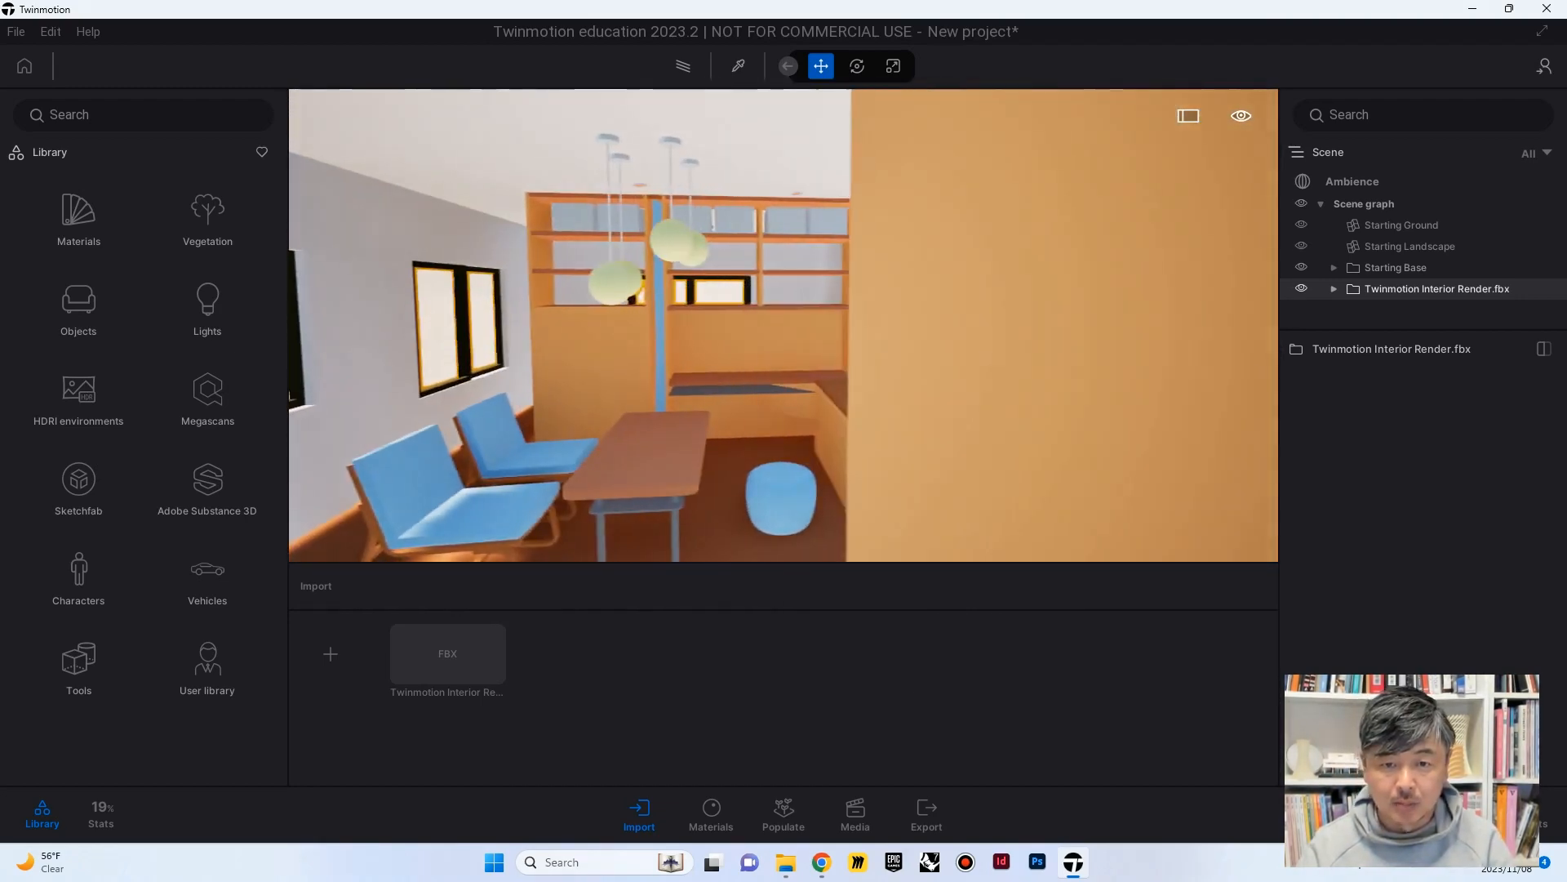
key(a)
key(s)
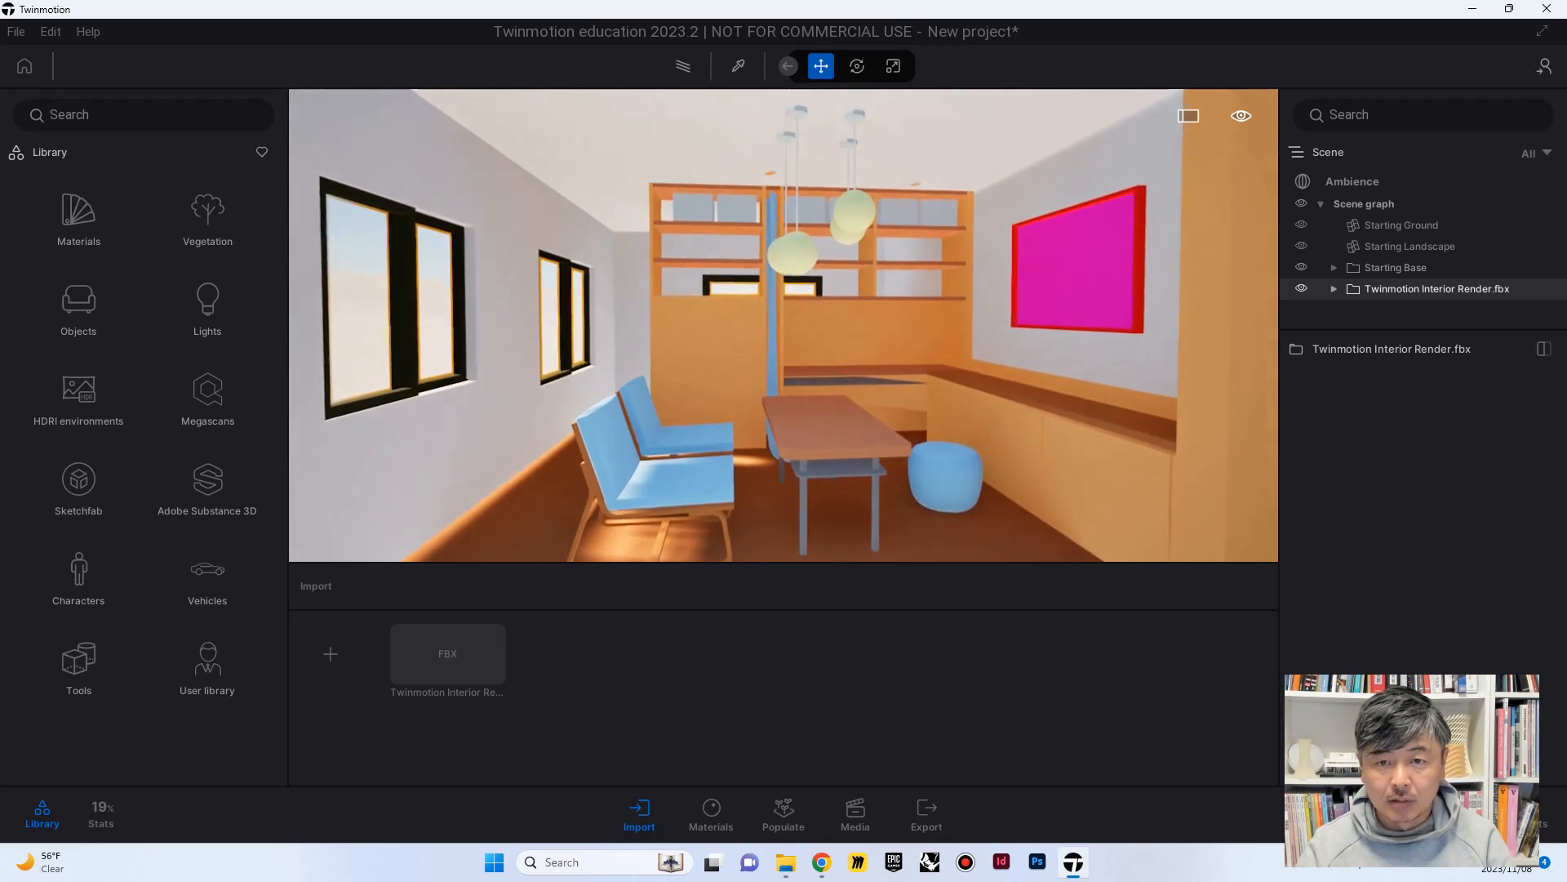
right_drag(998, 162, 1012, 168)
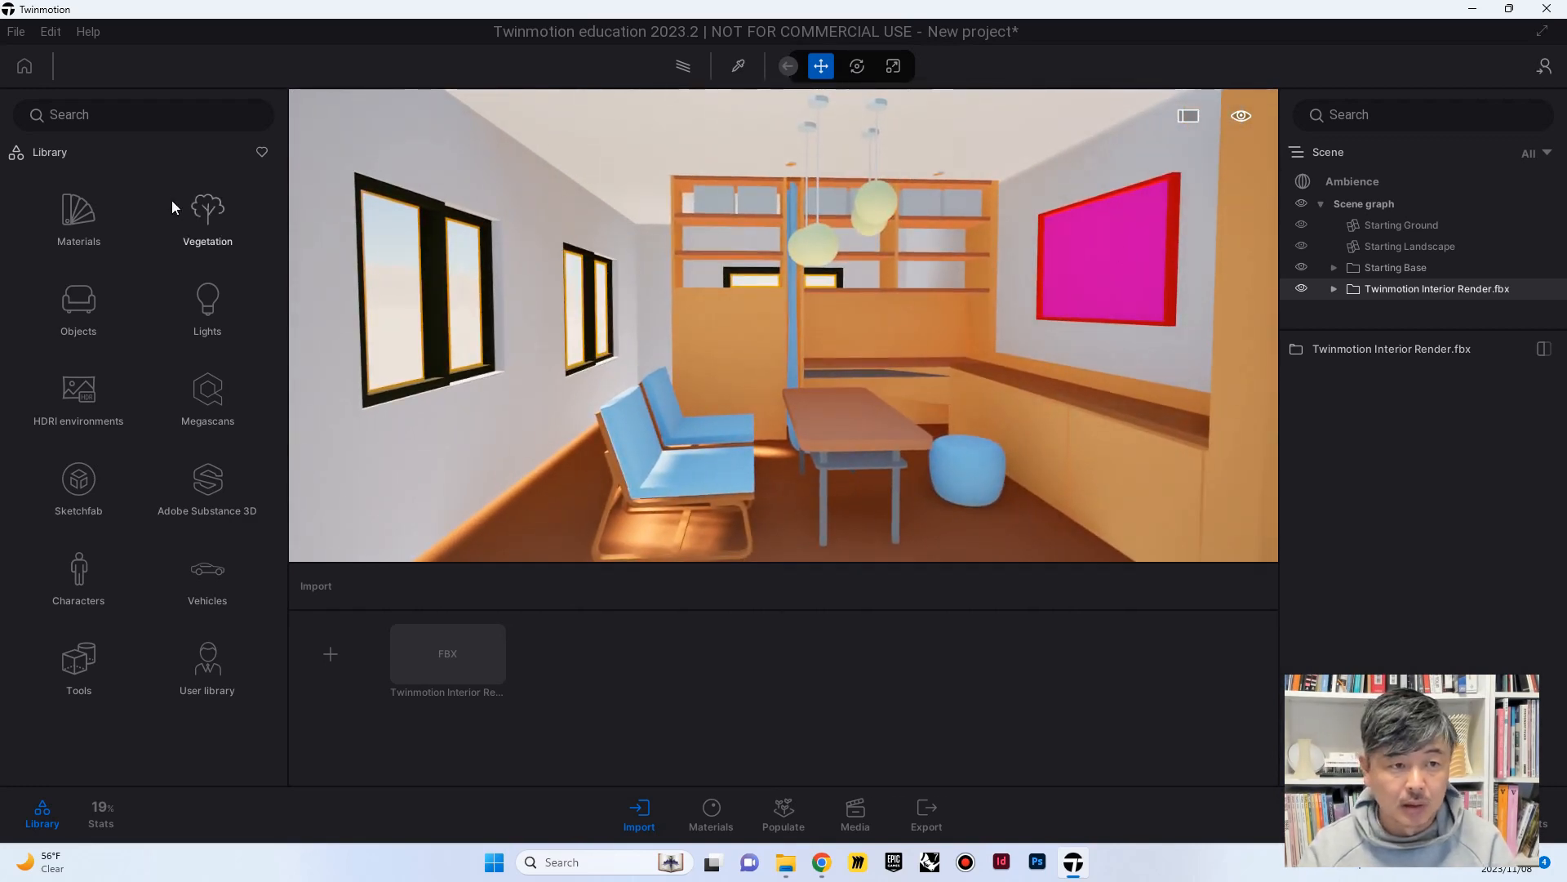
Apply the Neon 02 material from the library to the hanging pendant globes and the recessed ceiling light
click(78, 214)
scroll(199, 620, down, 4)
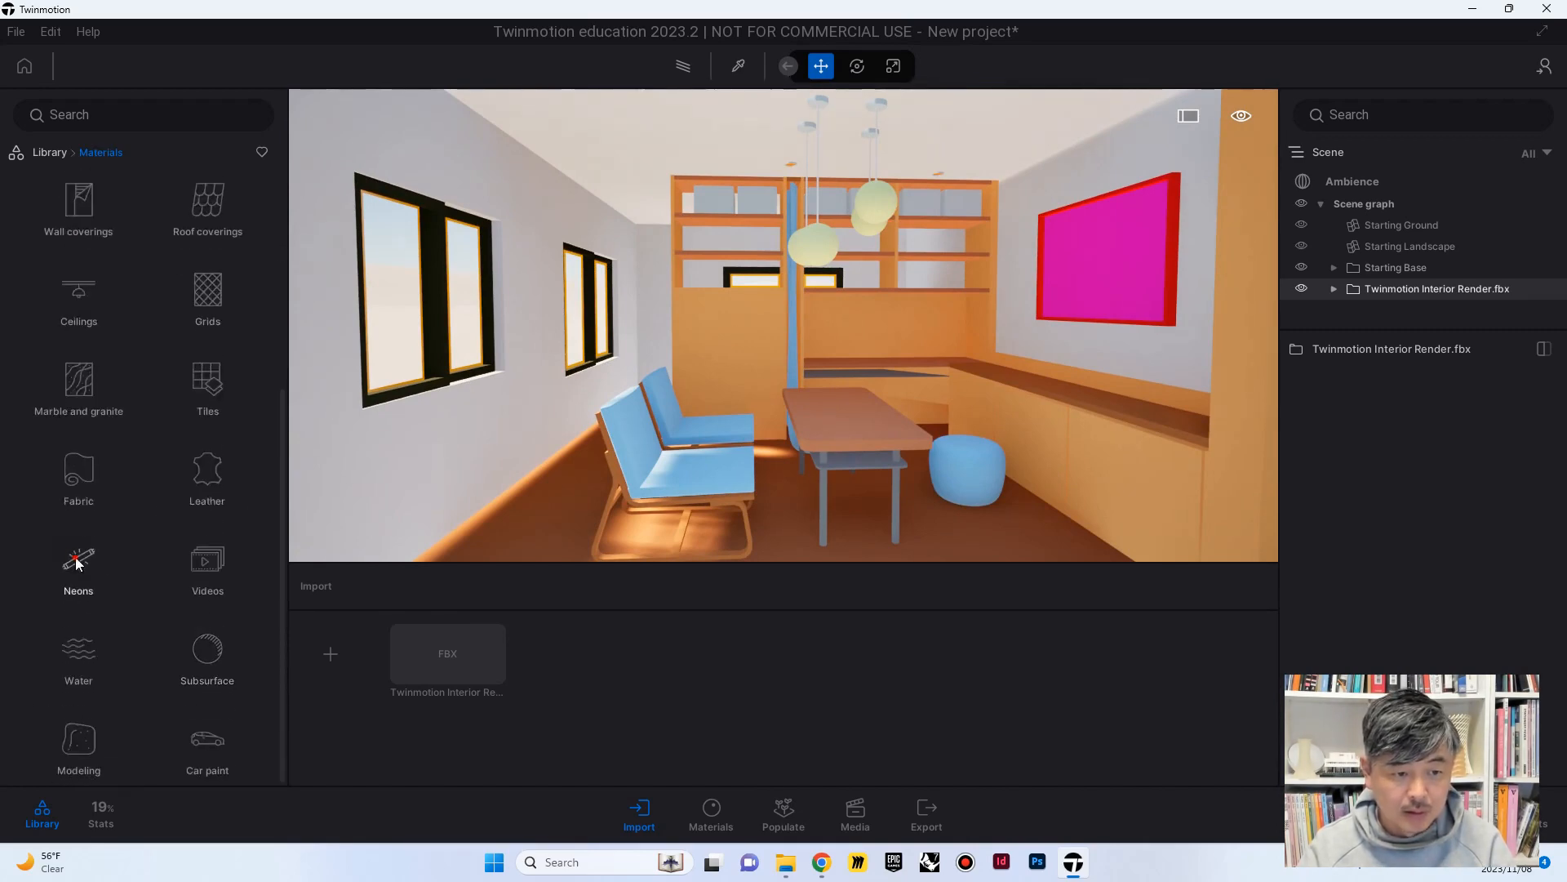
click(79, 561)
drag(206, 210, 819, 241)
right_drag(820, 242, 895, 93)
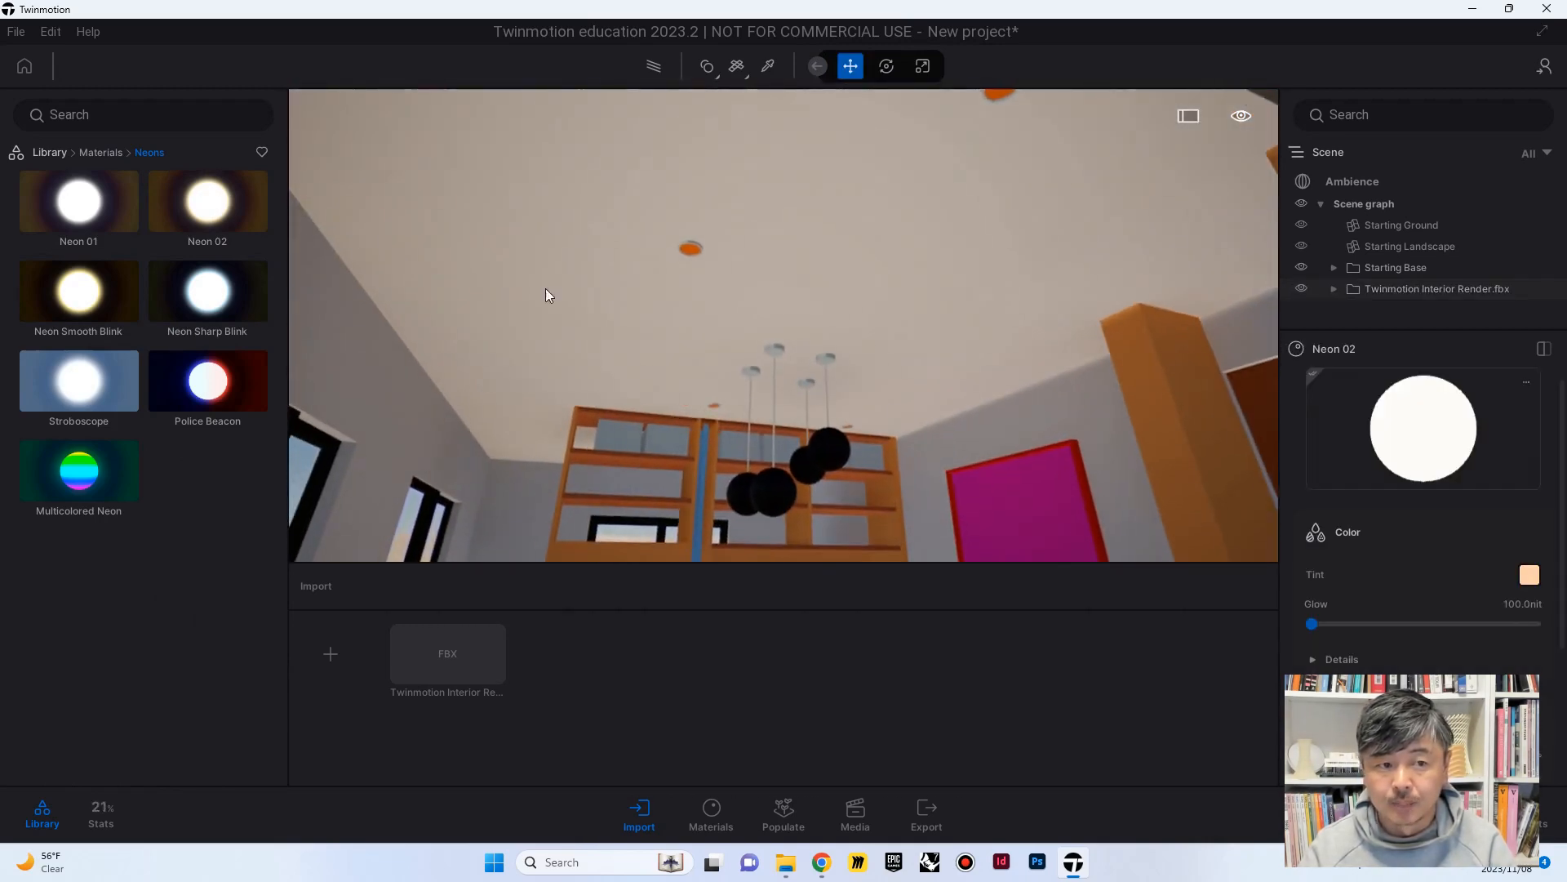
drag(210, 201, 691, 248)
right_drag(809, 355, 726, 441)
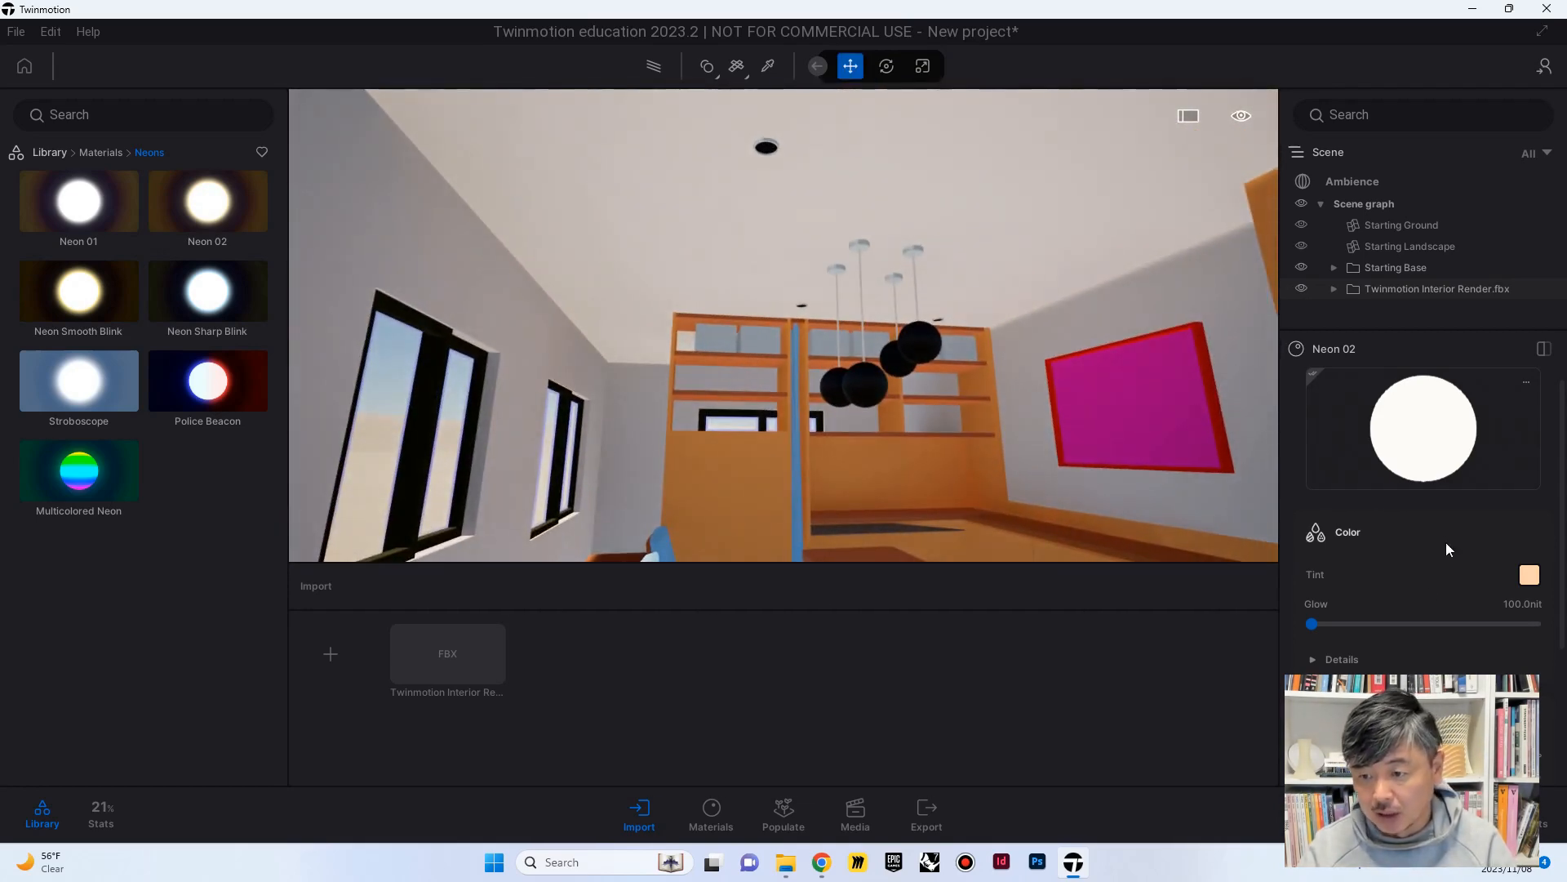
Brighten the ceiling light's Neon 02 material, assign that same scene material to the pendant globes, and set its glow to about 31386.9 nit
drag(1312, 623, 1373, 623)
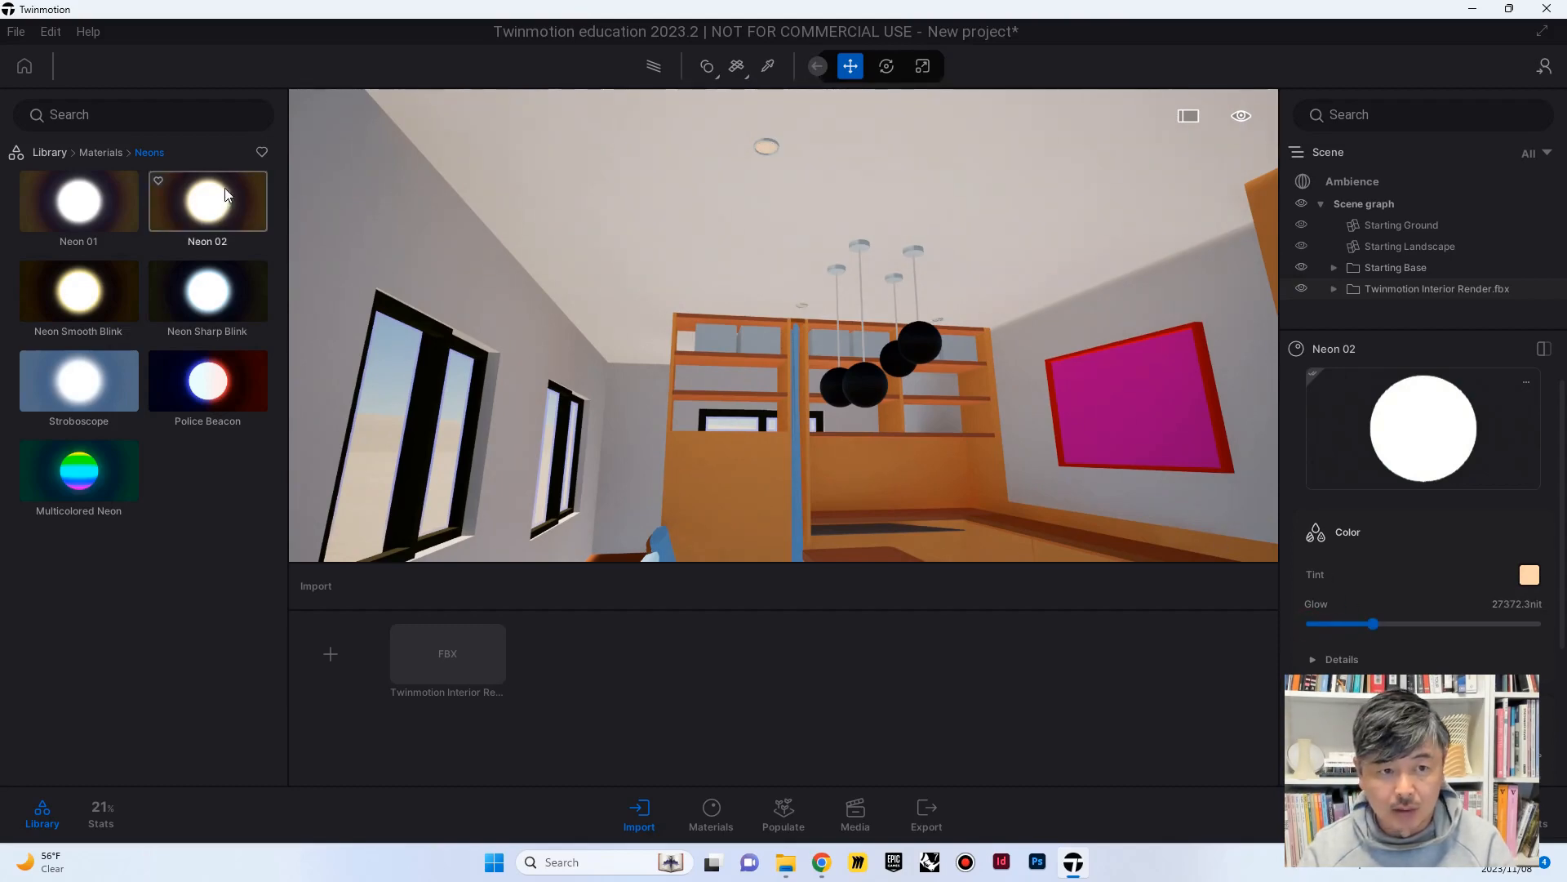
drag(211, 198, 864, 389)
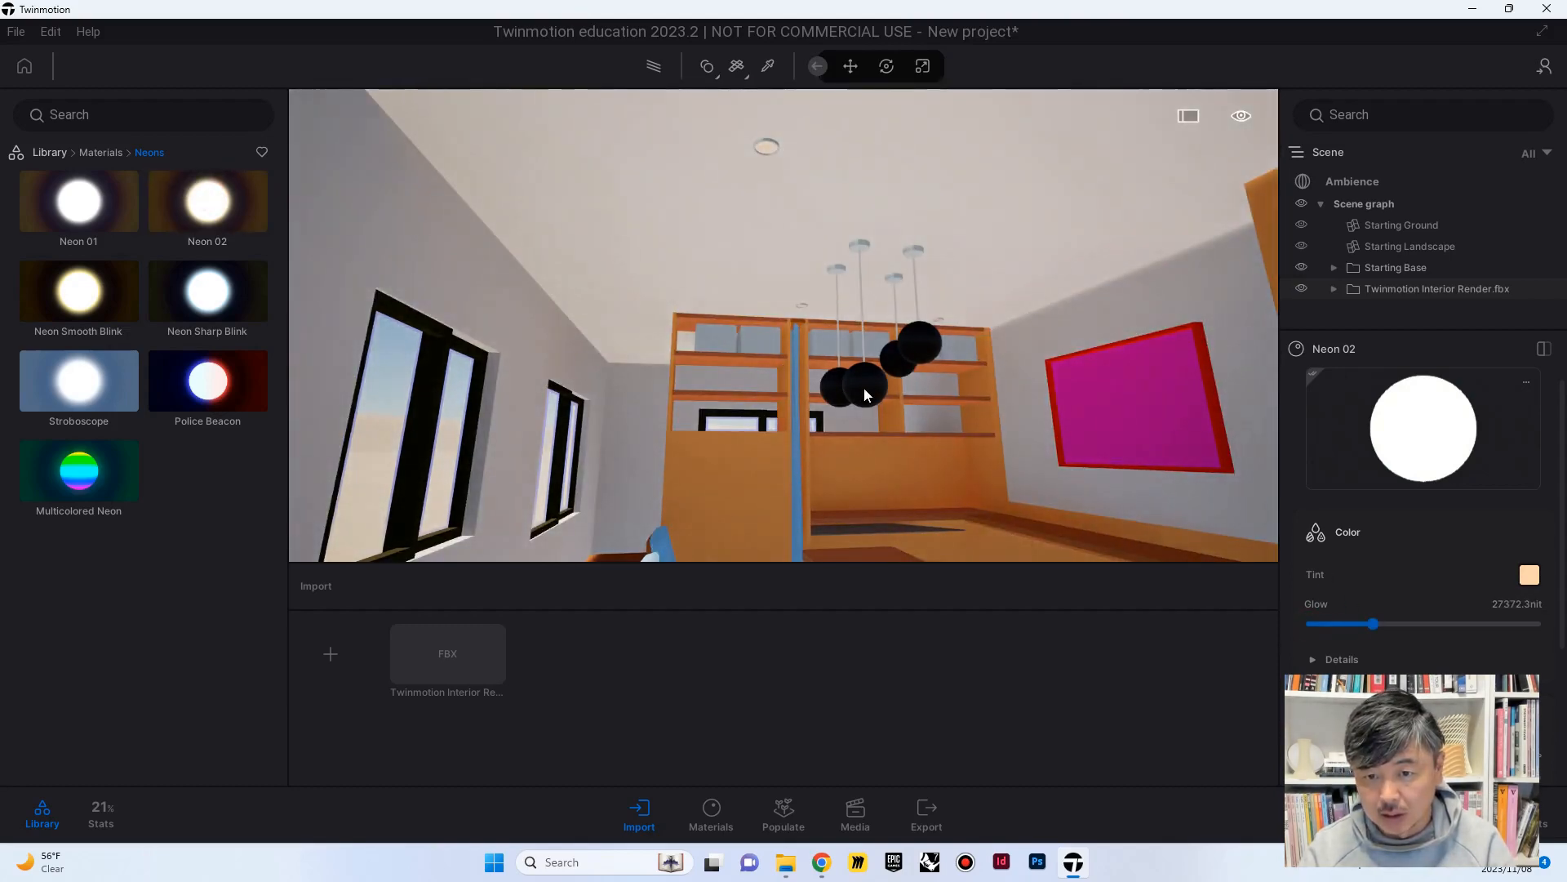
click(712, 811)
drag(484, 653, 873, 396)
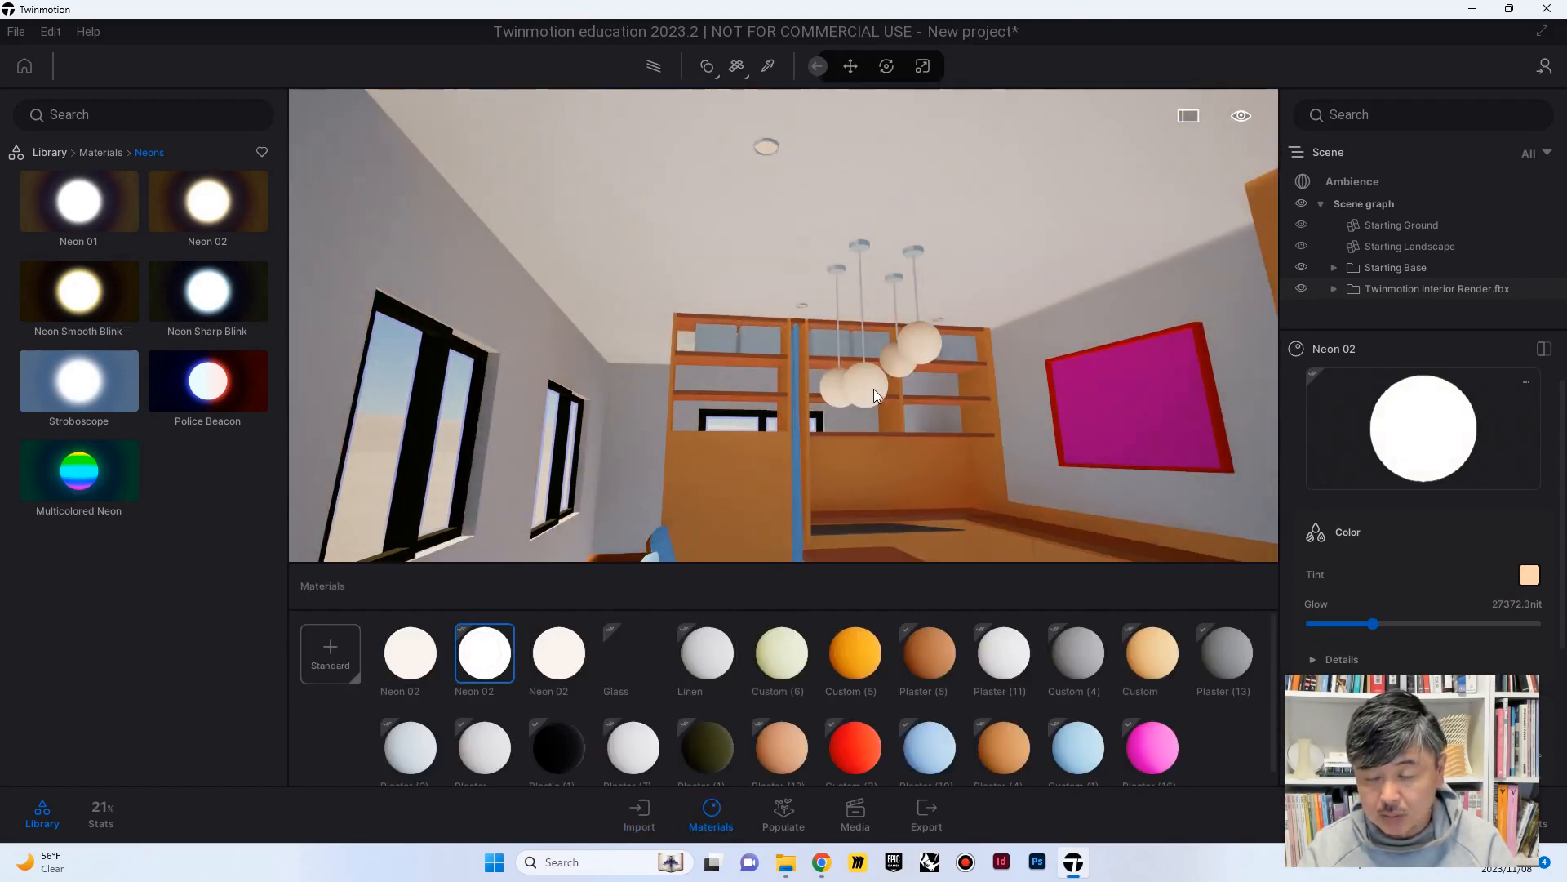
drag(1370, 623, 1383, 622)
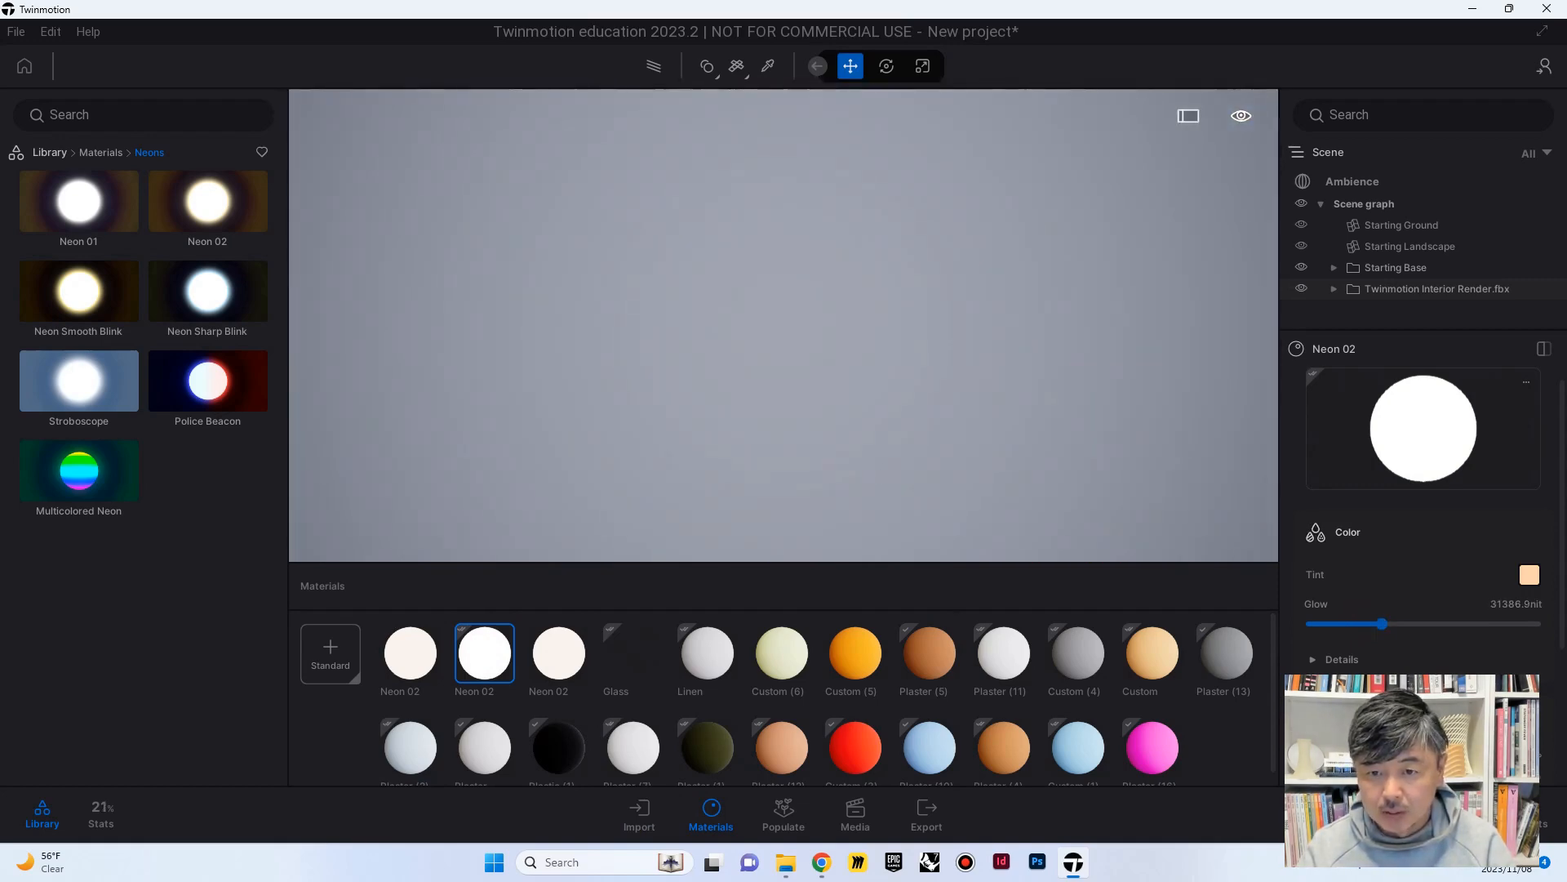
Apply the Maple 02 B wood material from the library to the room's floor
scroll(783, 326, up, 3)
right_drag(784, 326, 727, 596)
key(d)
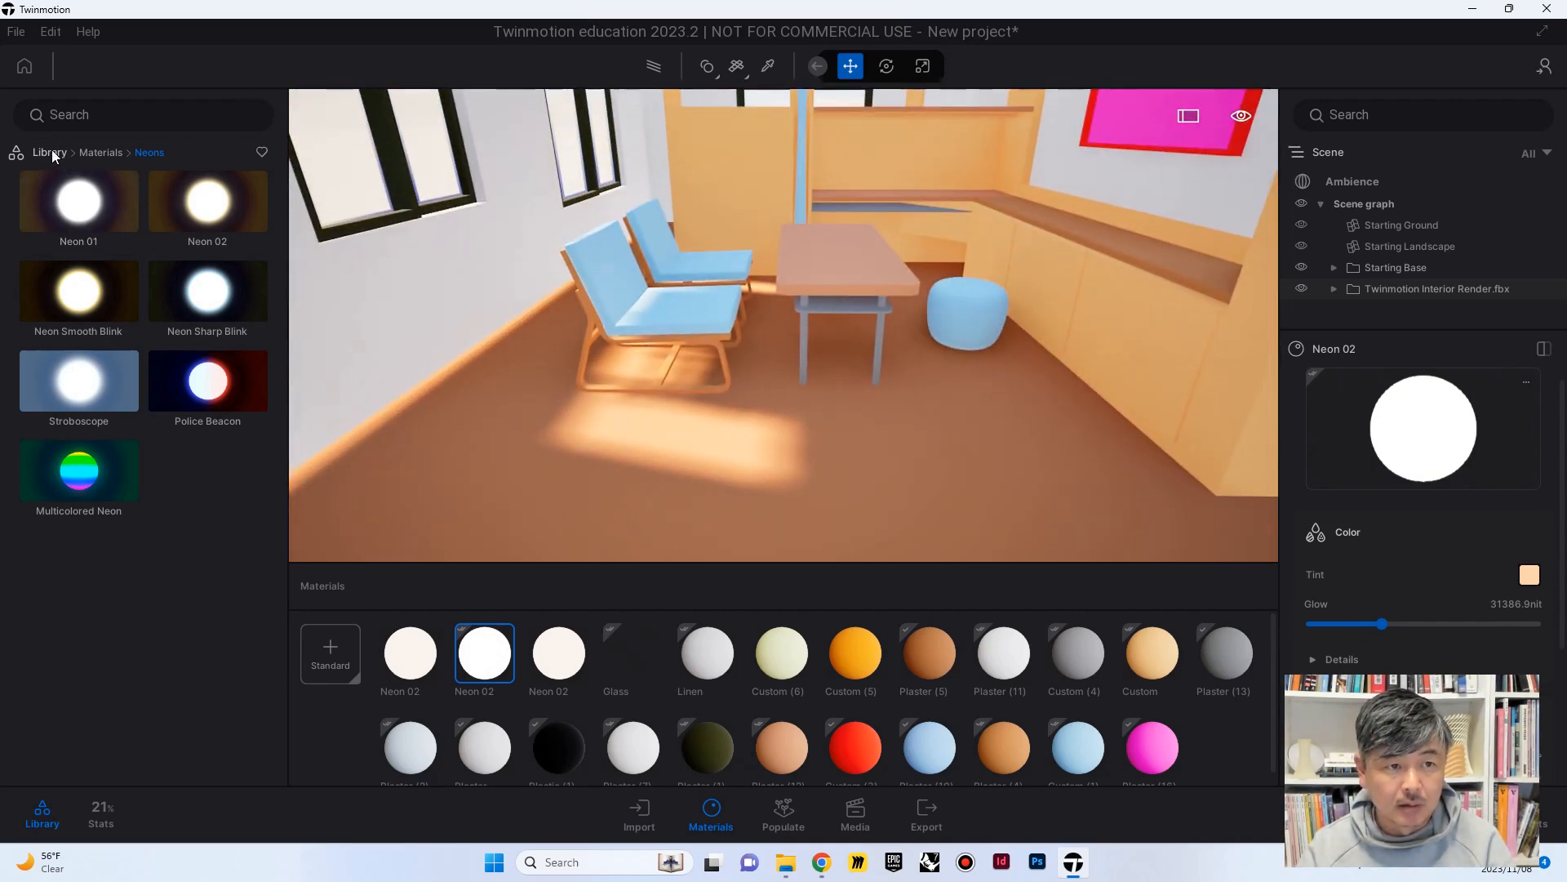
click(52, 151)
click(80, 209)
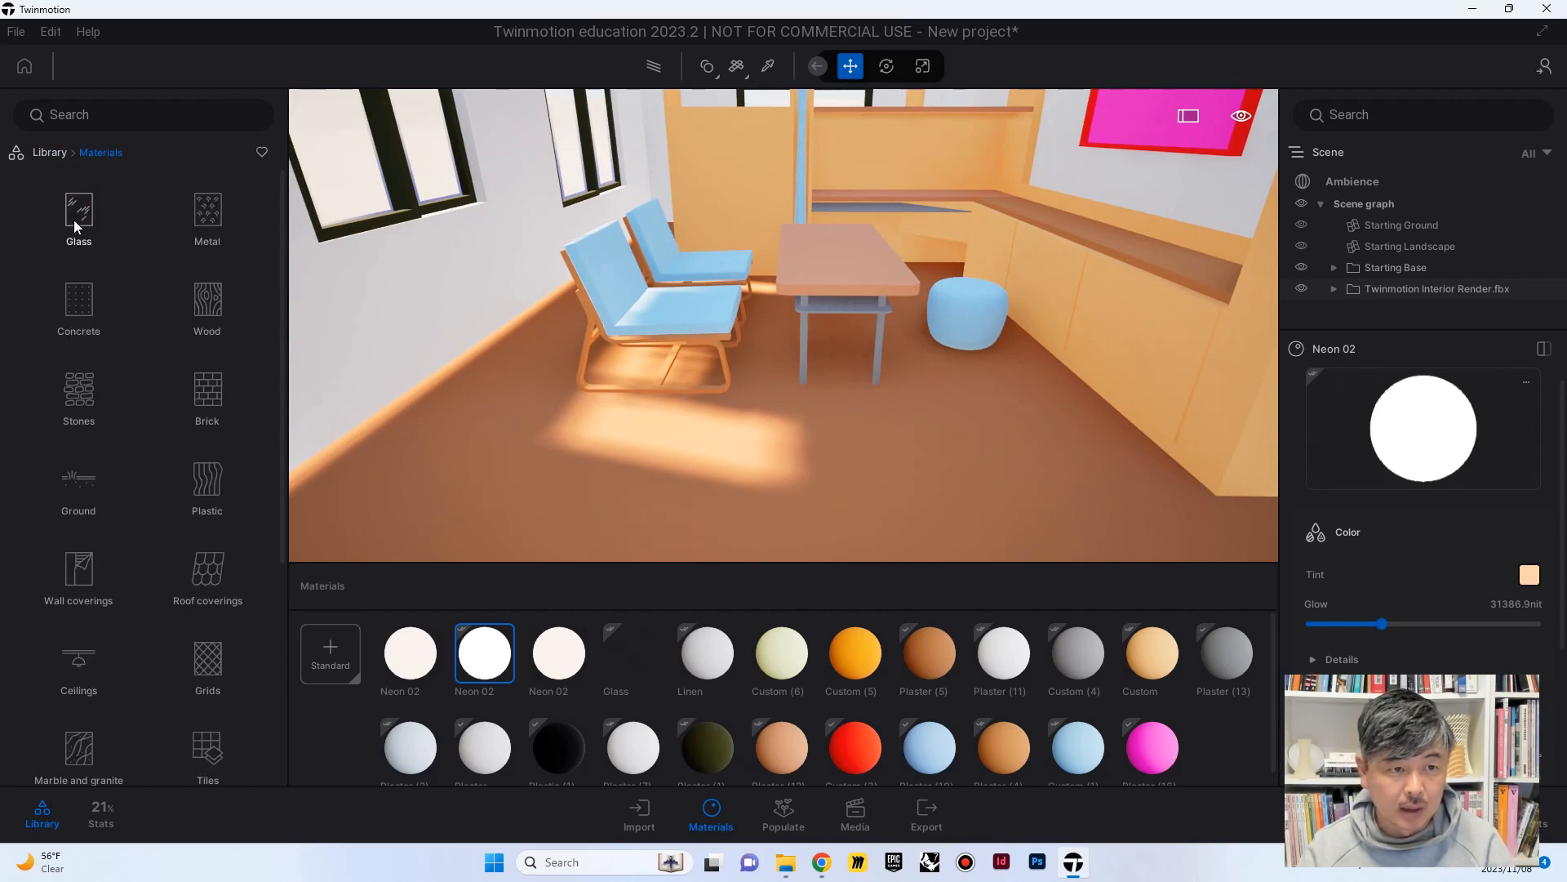
click(201, 296)
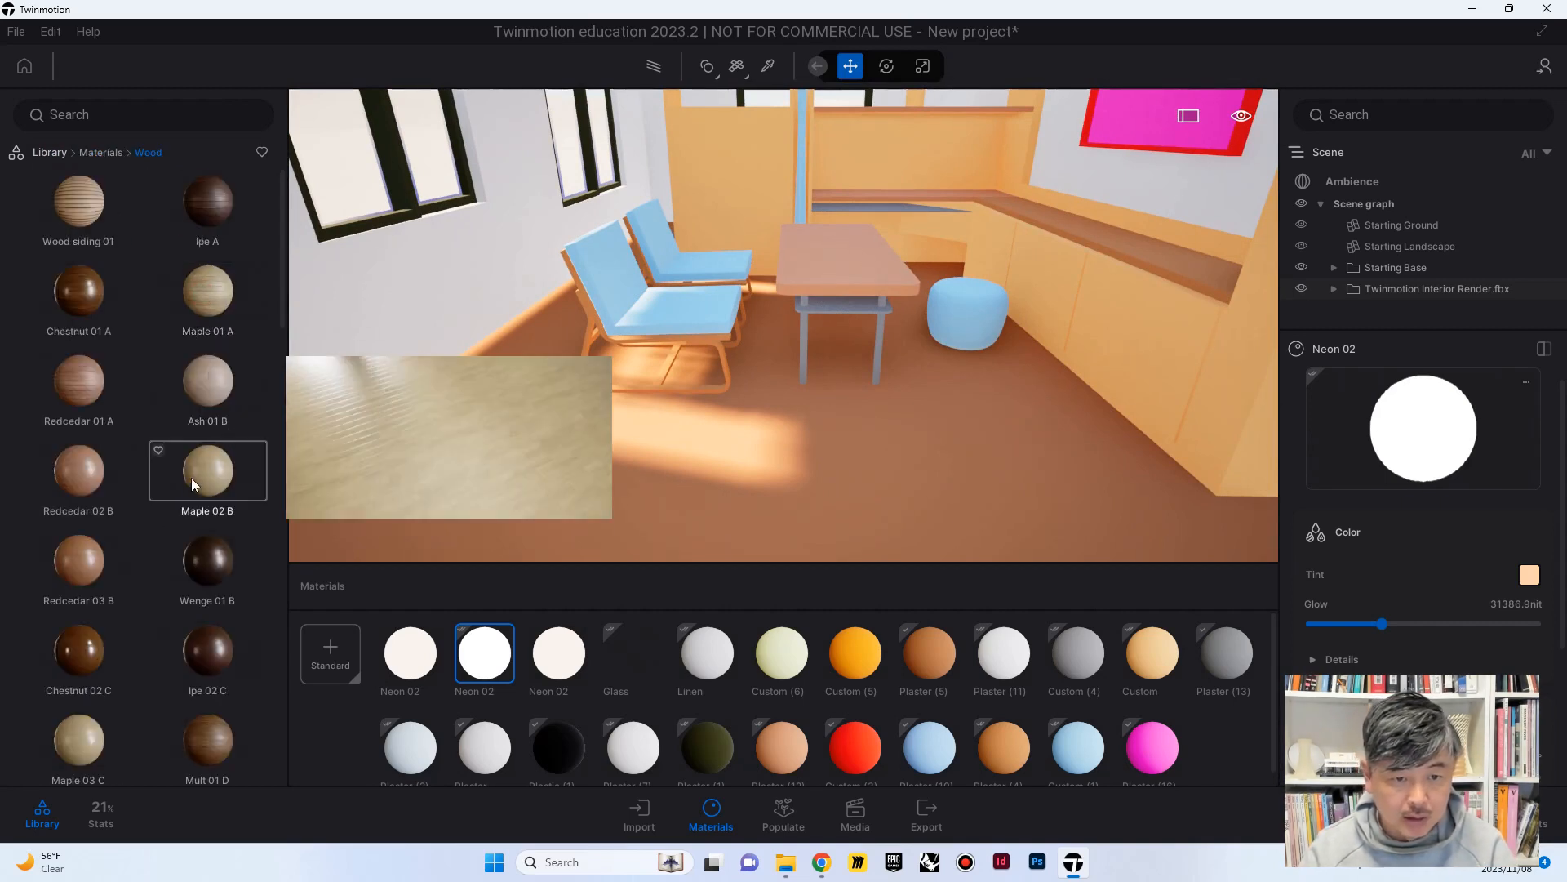
drag(206, 464, 426, 457)
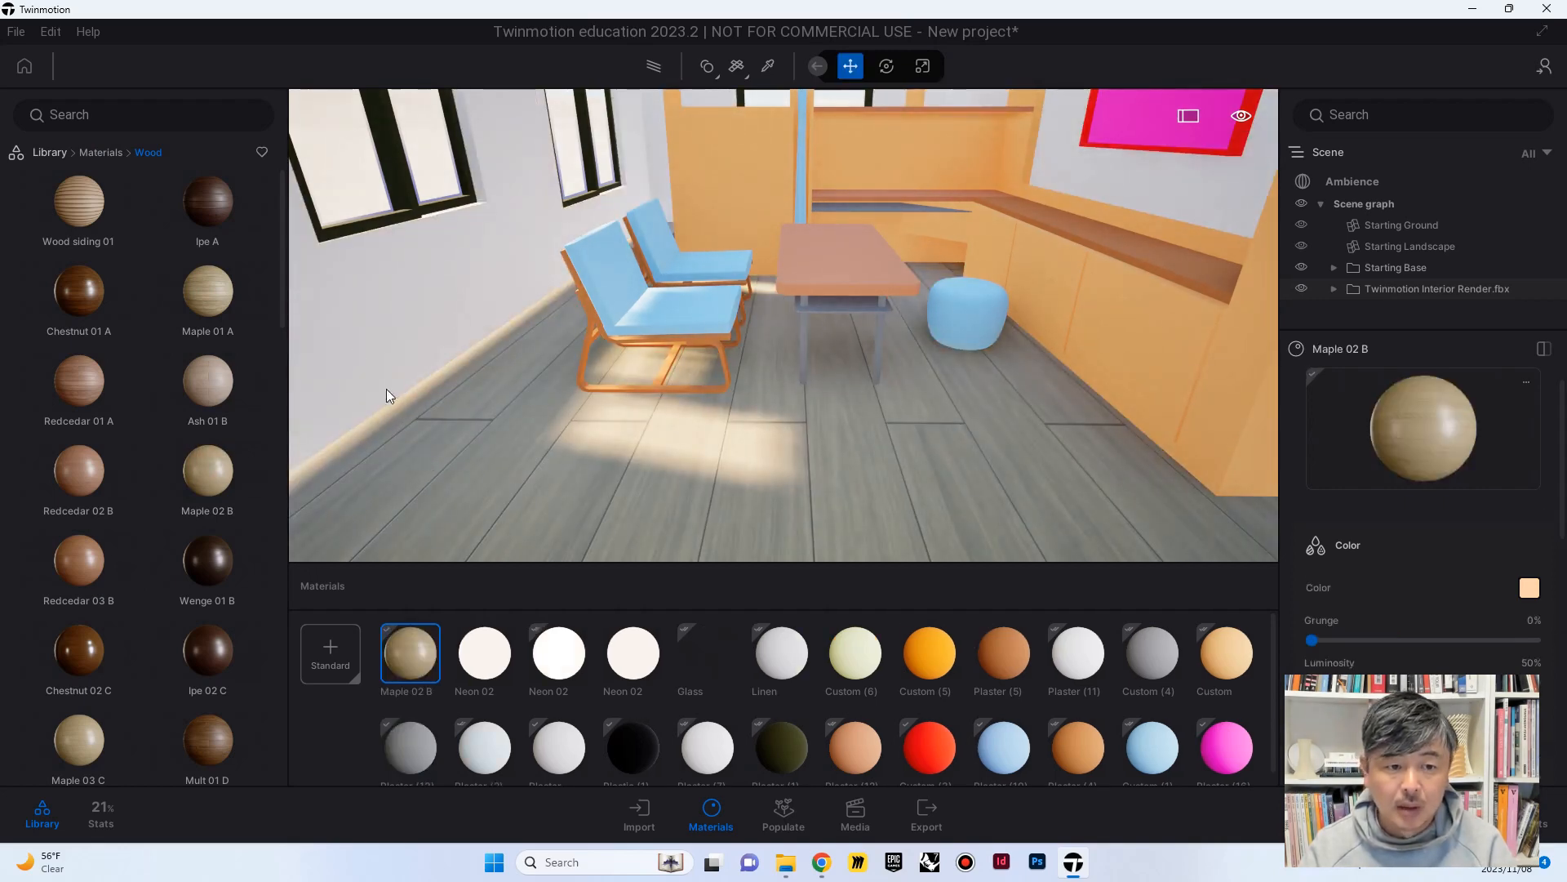
mouse_move(209, 484)
drag(206, 479, 447, 454)
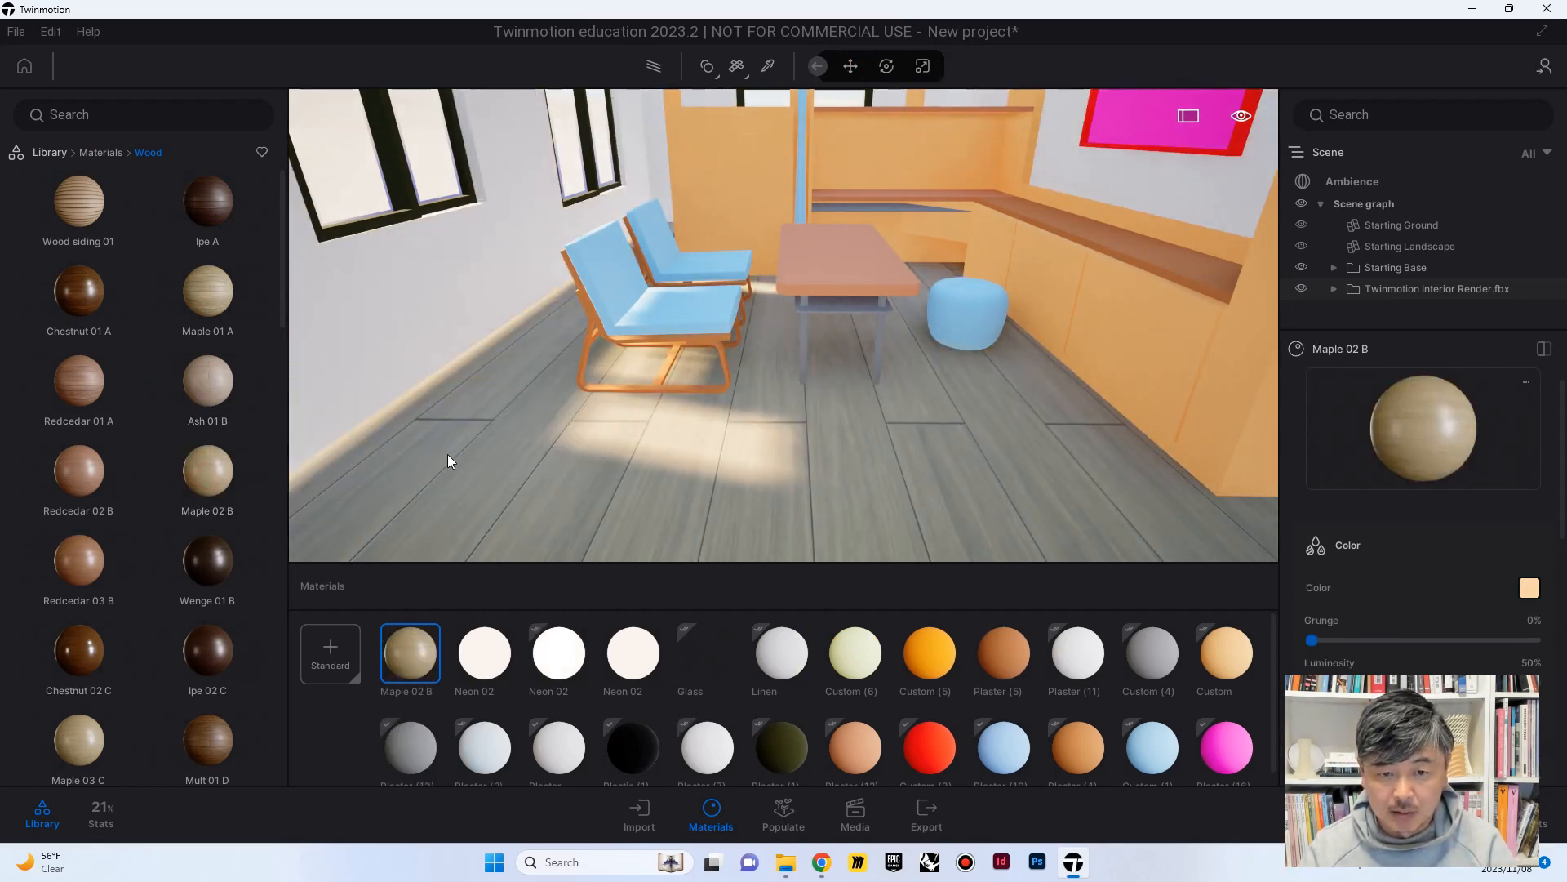
Change the texture mapping to Cubic UVs and reapply the Maple 02 B material to the floor
right_drag(787, 452, 724, 451)
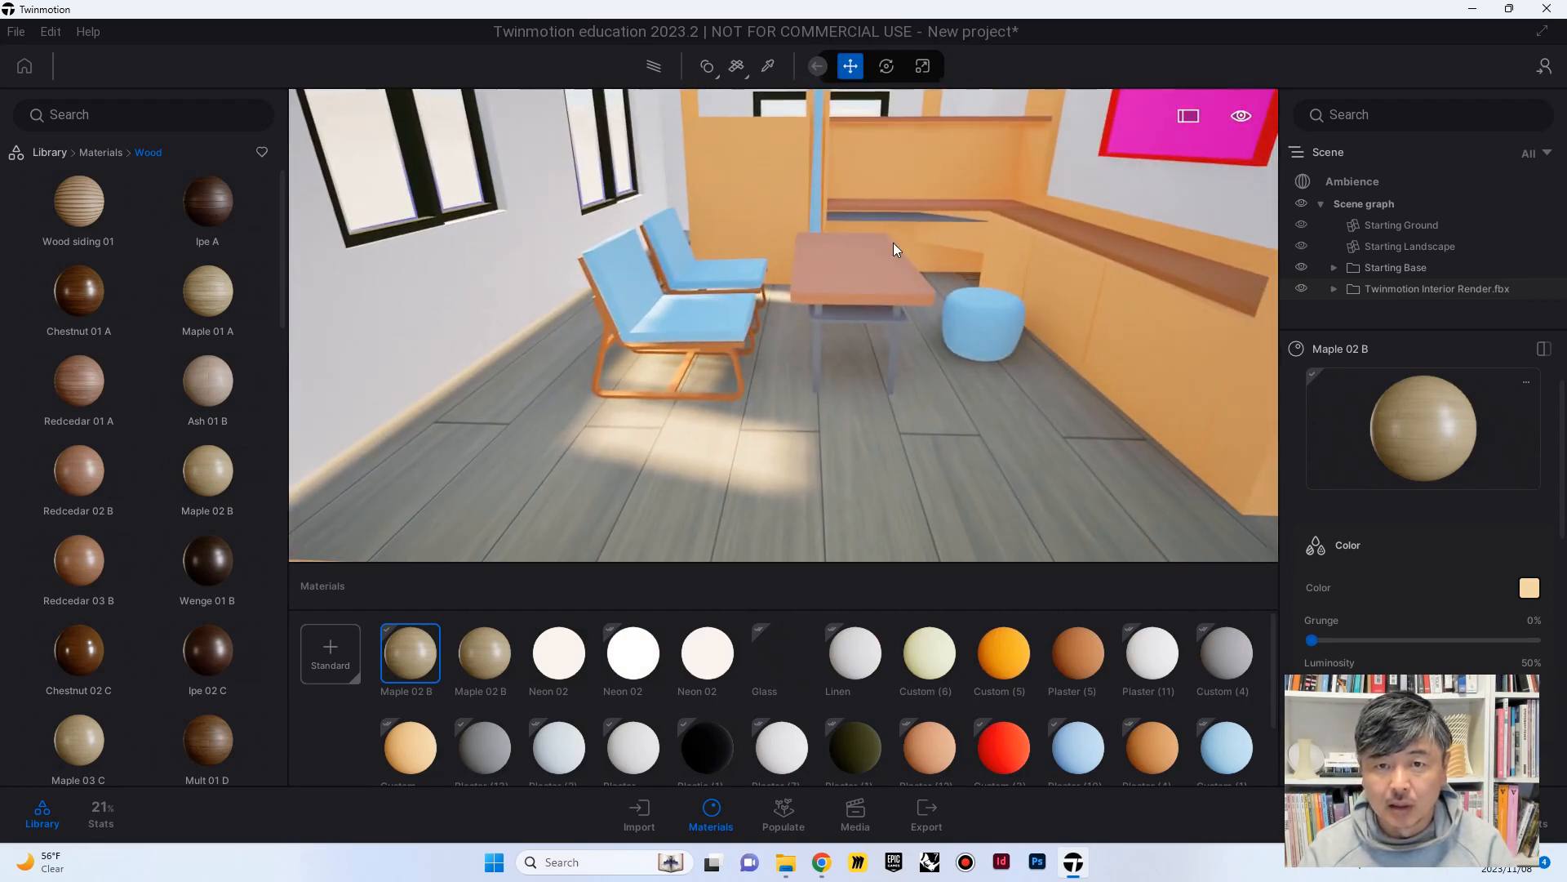
click(747, 76)
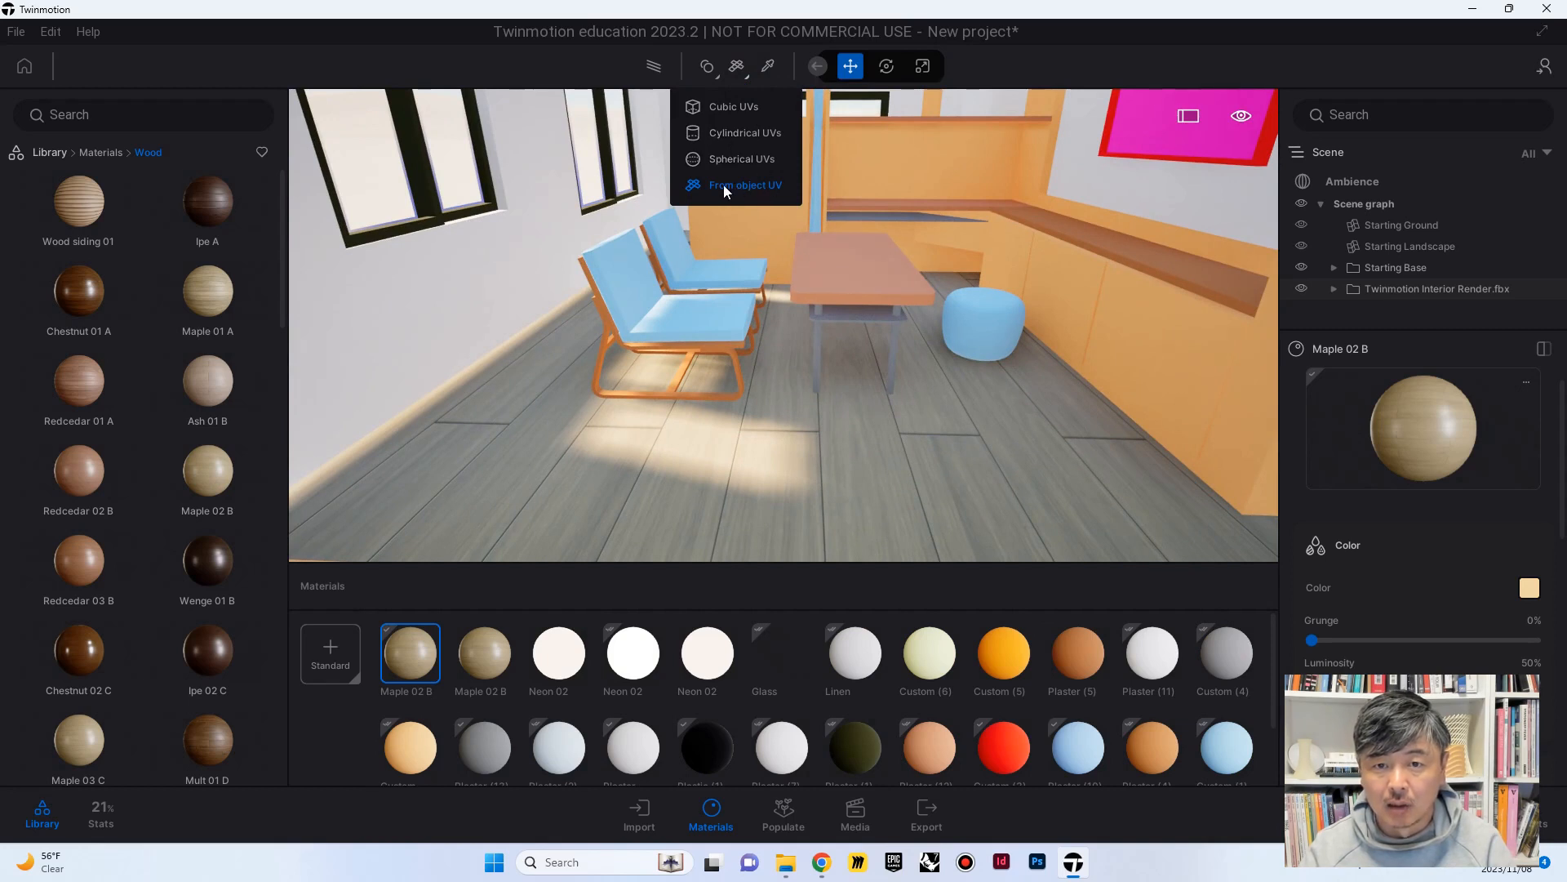
click(739, 108)
mouse_move(209, 472)
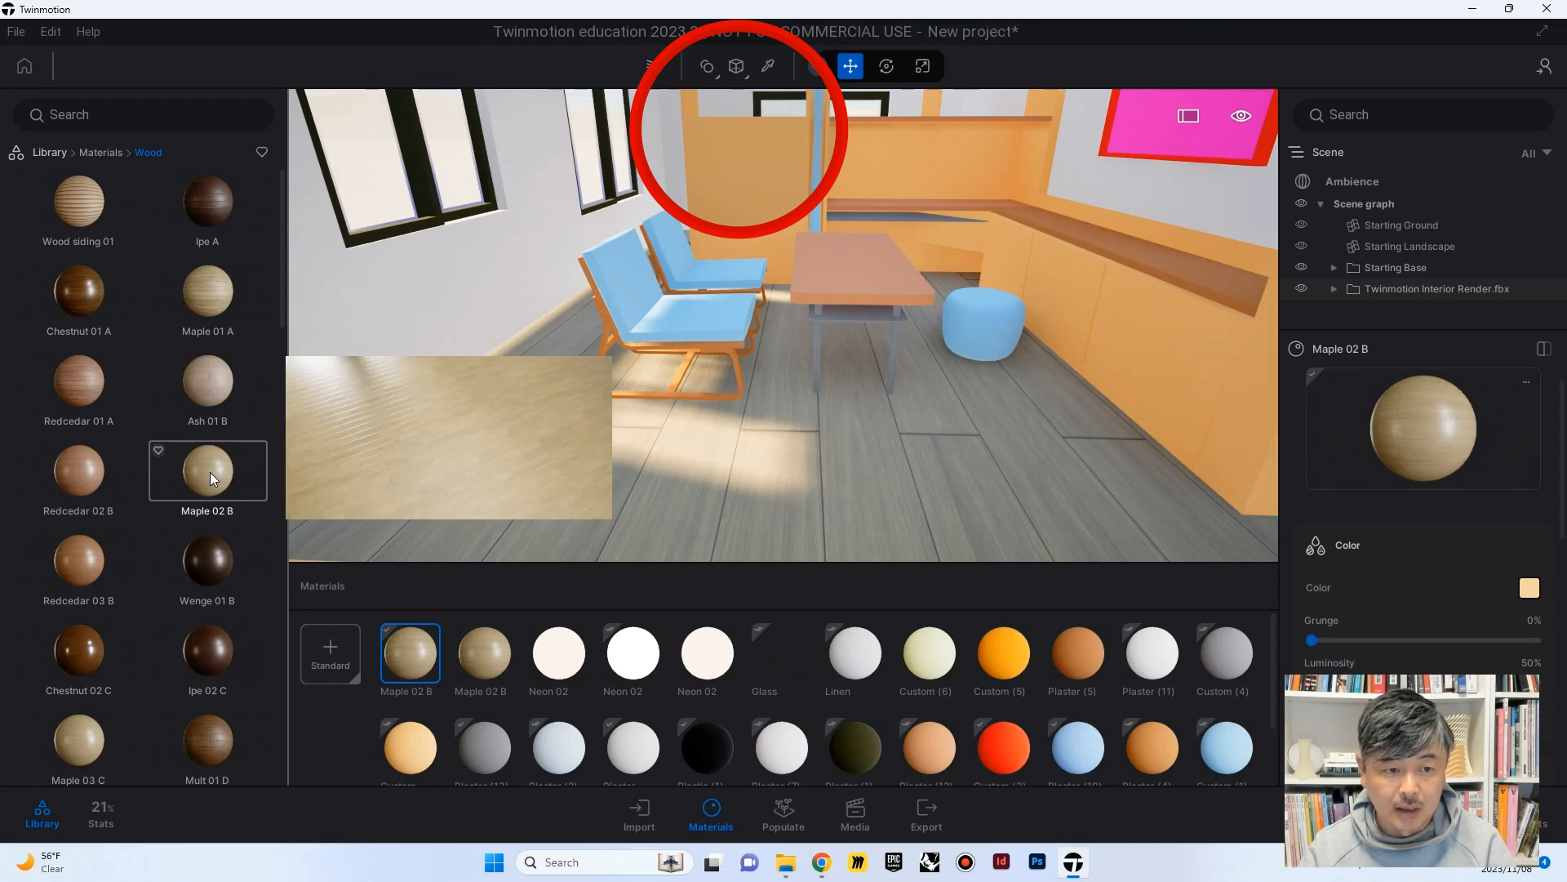
drag(209, 471, 583, 477)
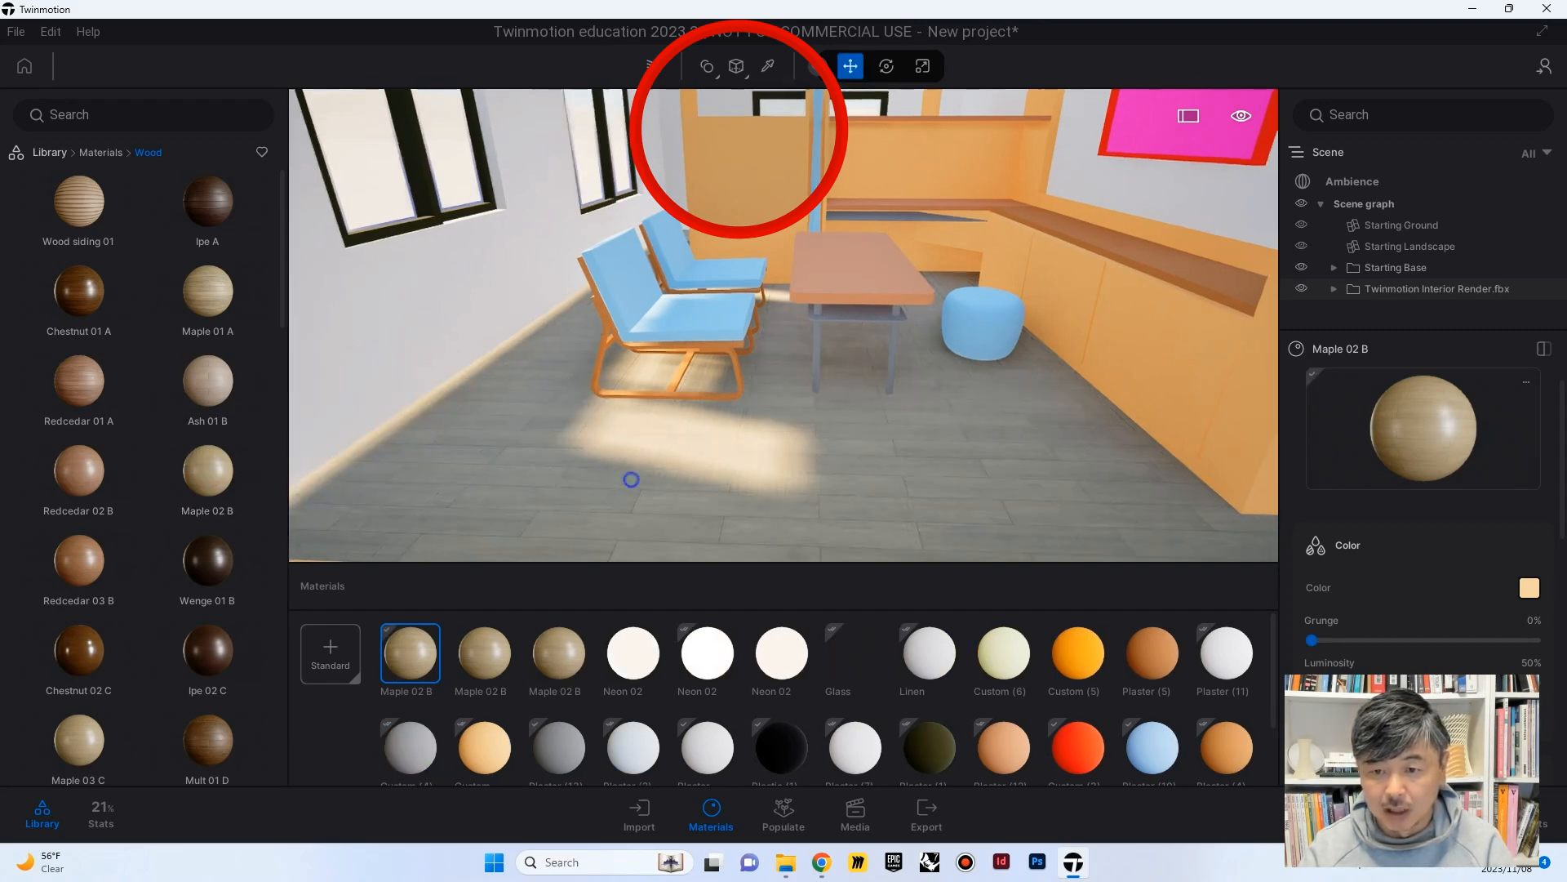
right_drag(614, 437, 597, 425)
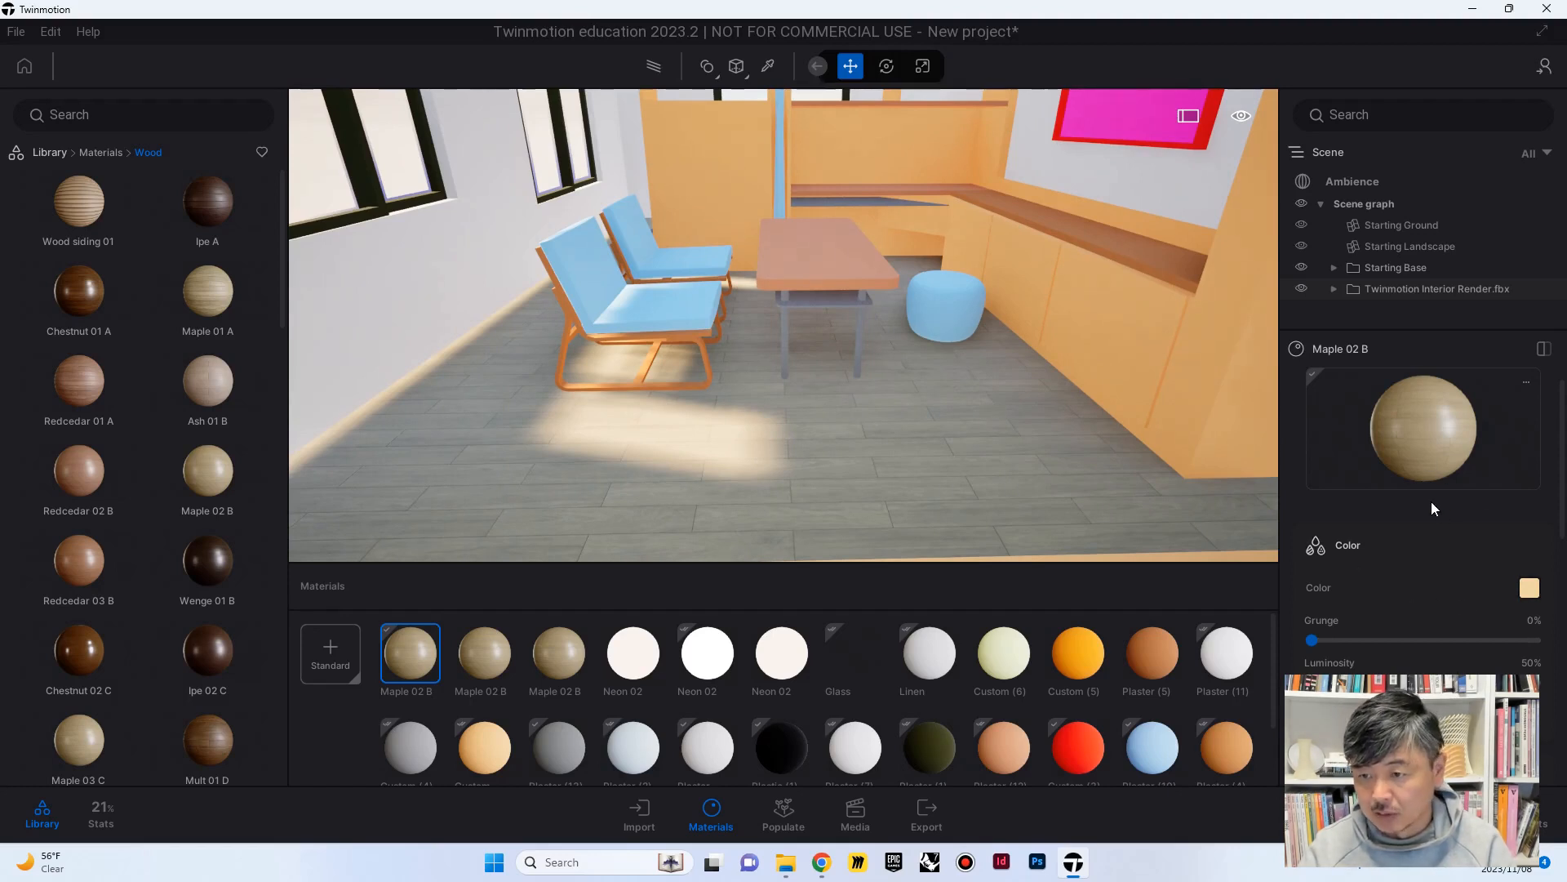
Set the UV rotation of the floor's Maple 02 B material to 90°
scroll(1432, 505, down, 4)
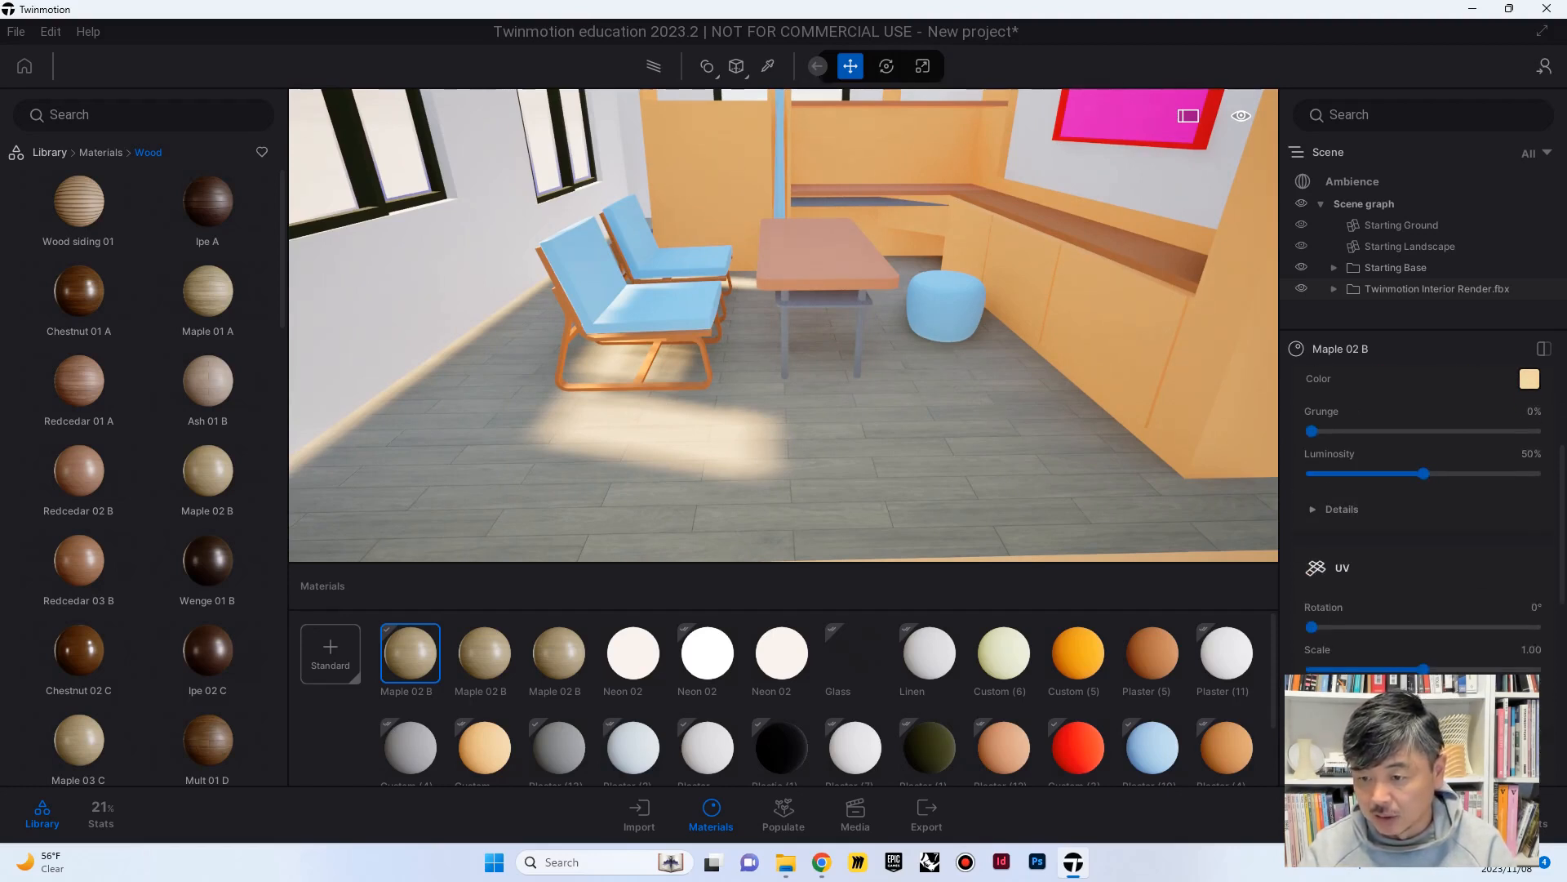
click(1536, 605)
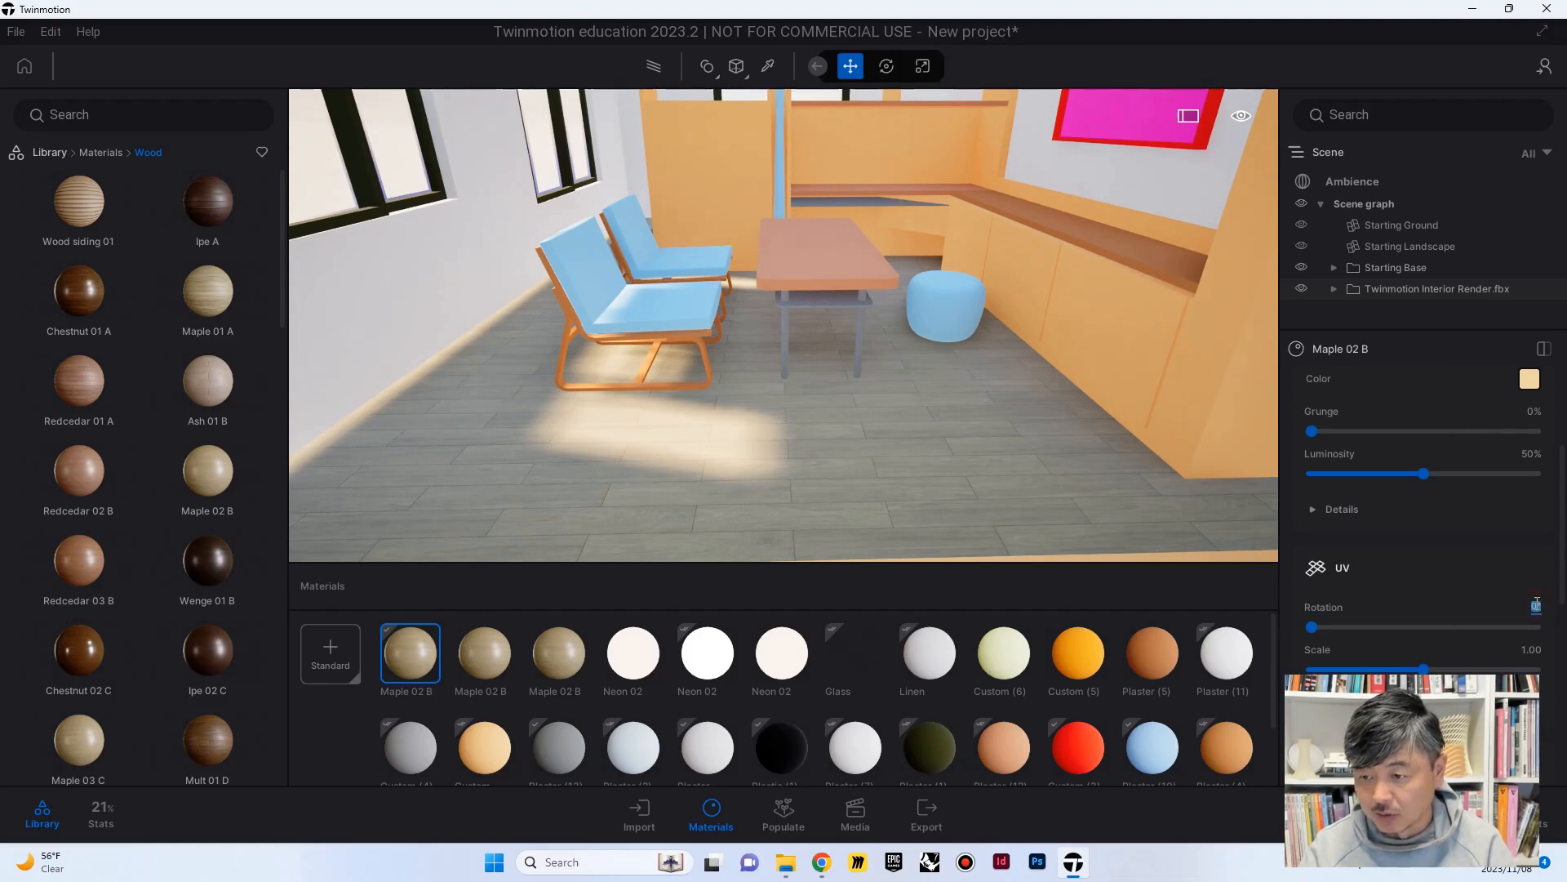
text(90)
key(Return)
right_drag(674, 344, 661, 221)
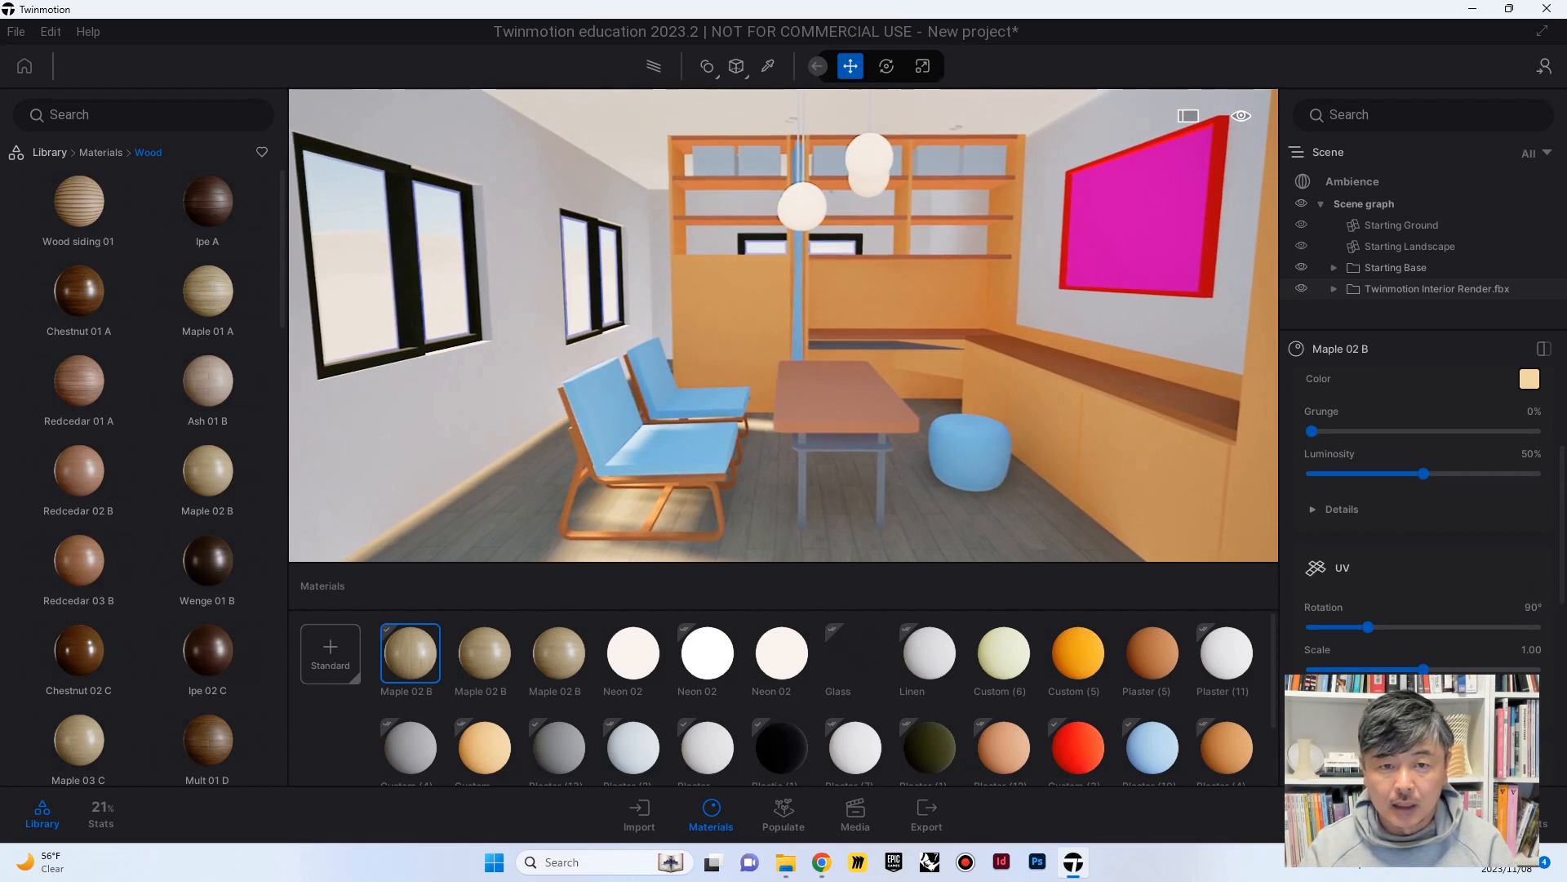
Select the Plastic Gray Matte objects and apply the library's Rough plastic material to the cabinets and shelf uprights
click(738, 315)
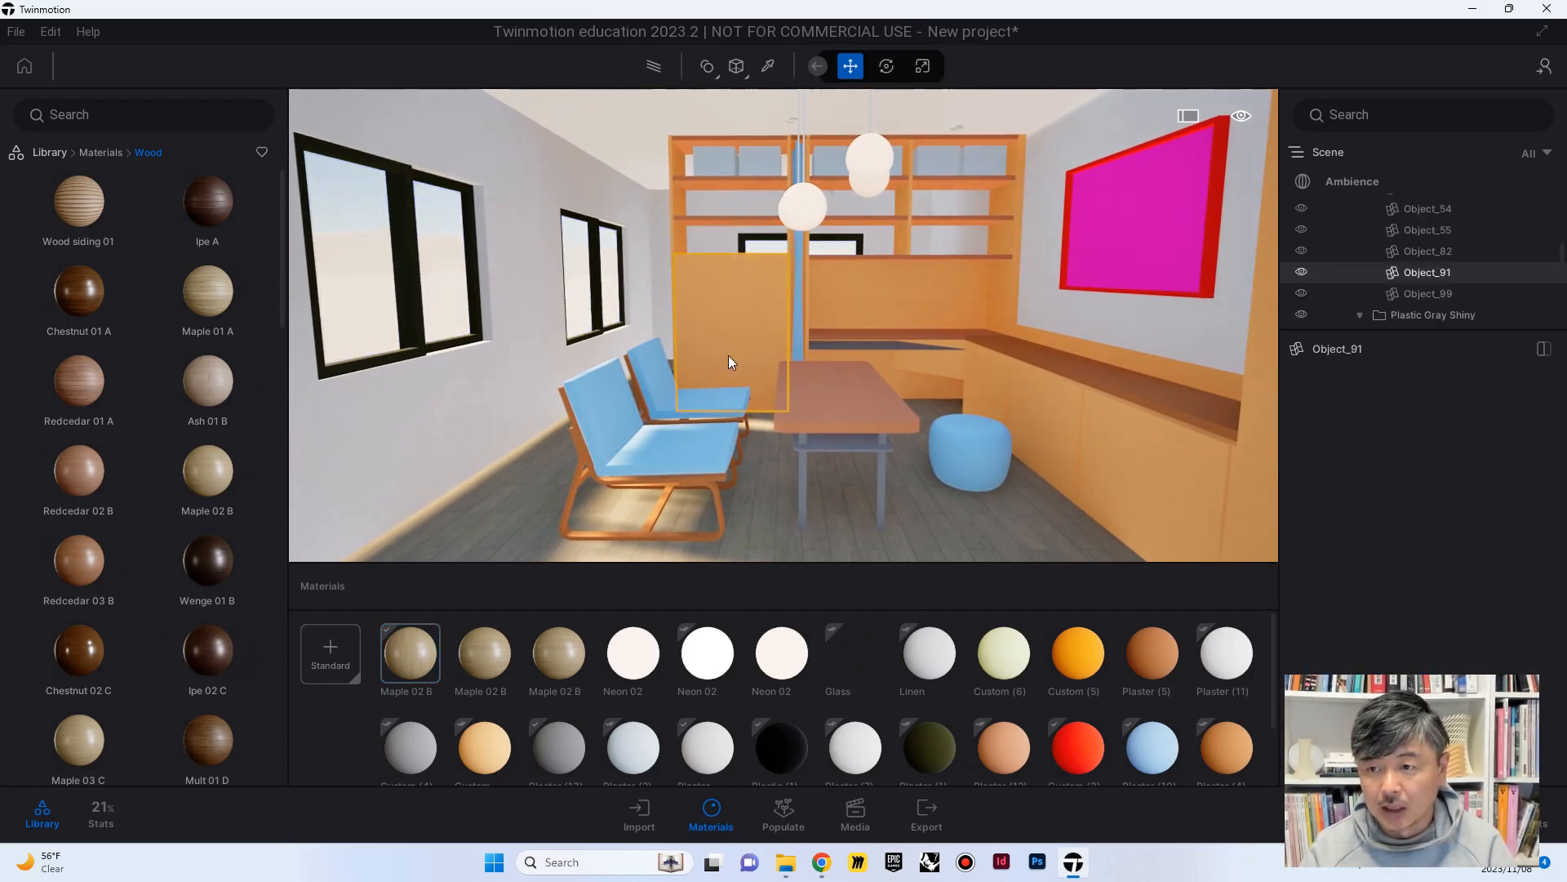
scroll(1412, 229, up, 5)
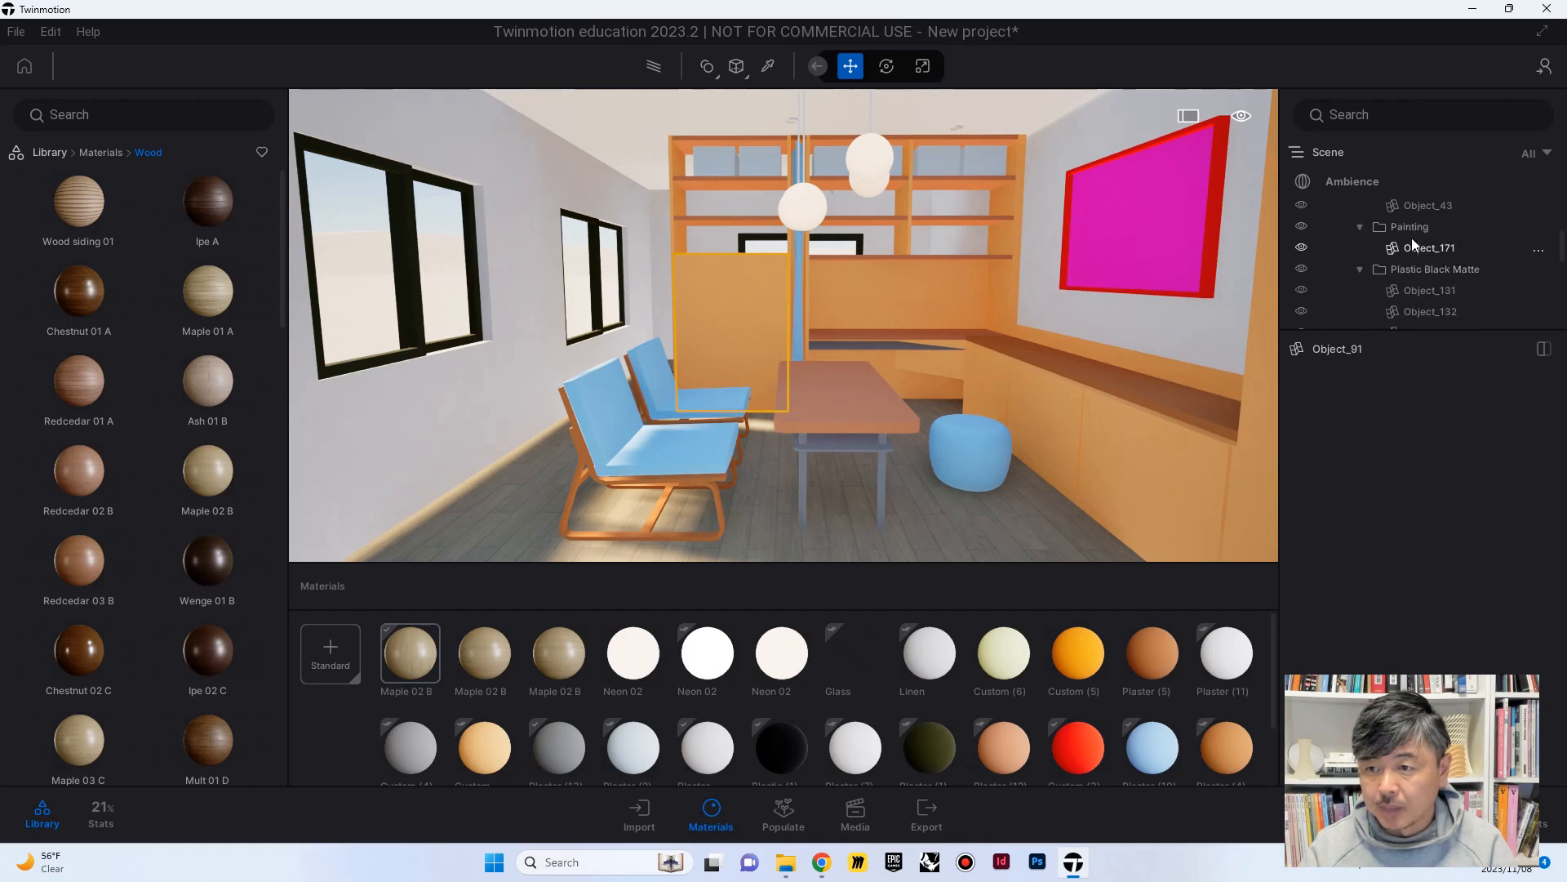
scroll(1412, 242, down, 3)
click(1358, 260)
click(1358, 261)
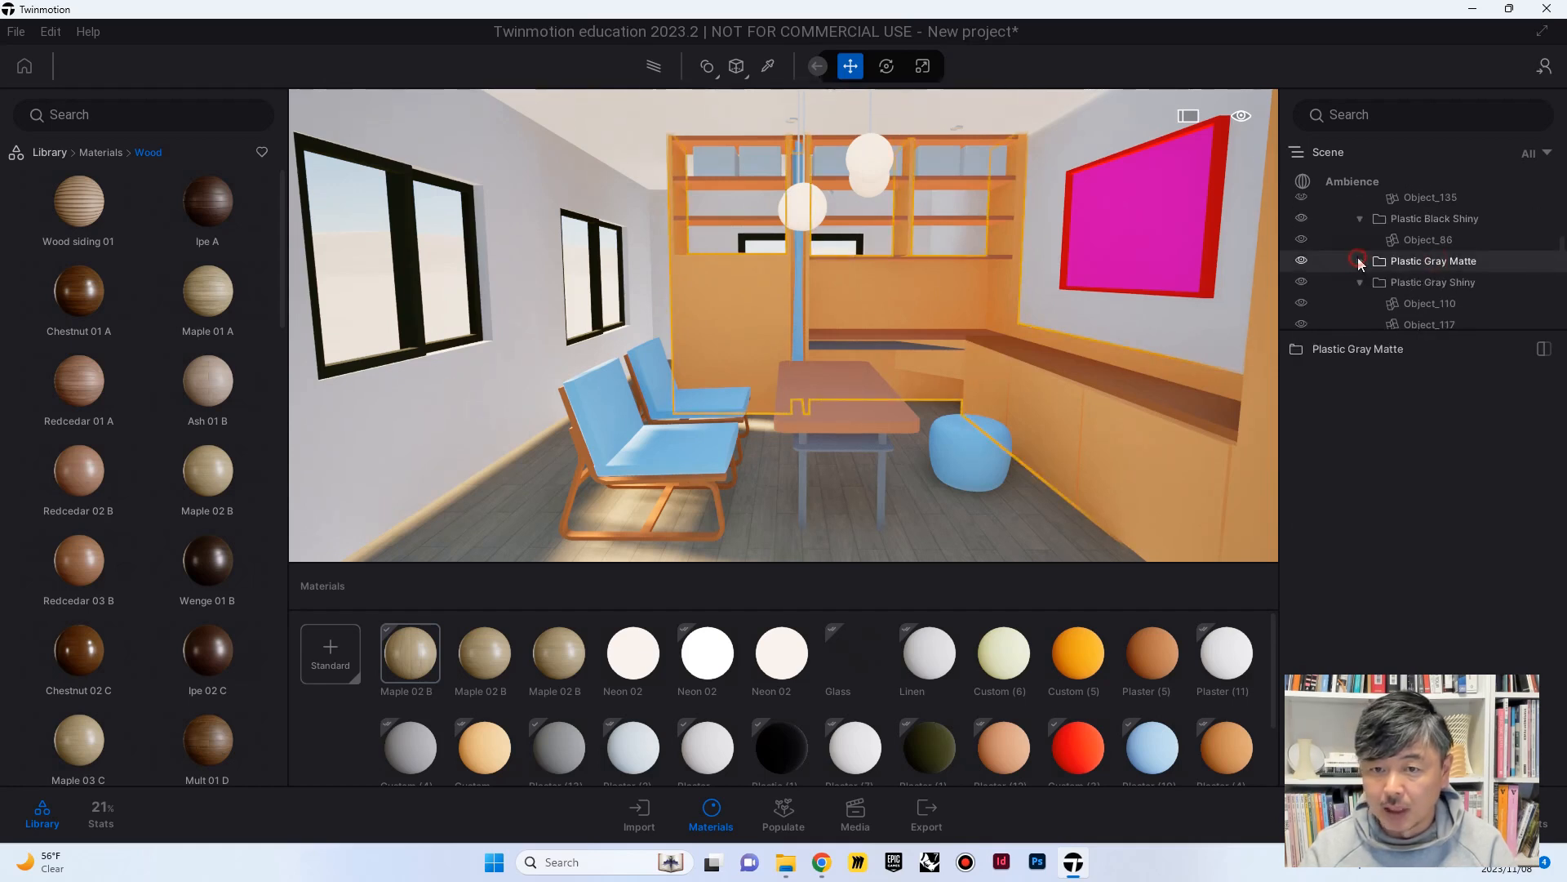
click(101, 152)
click(214, 490)
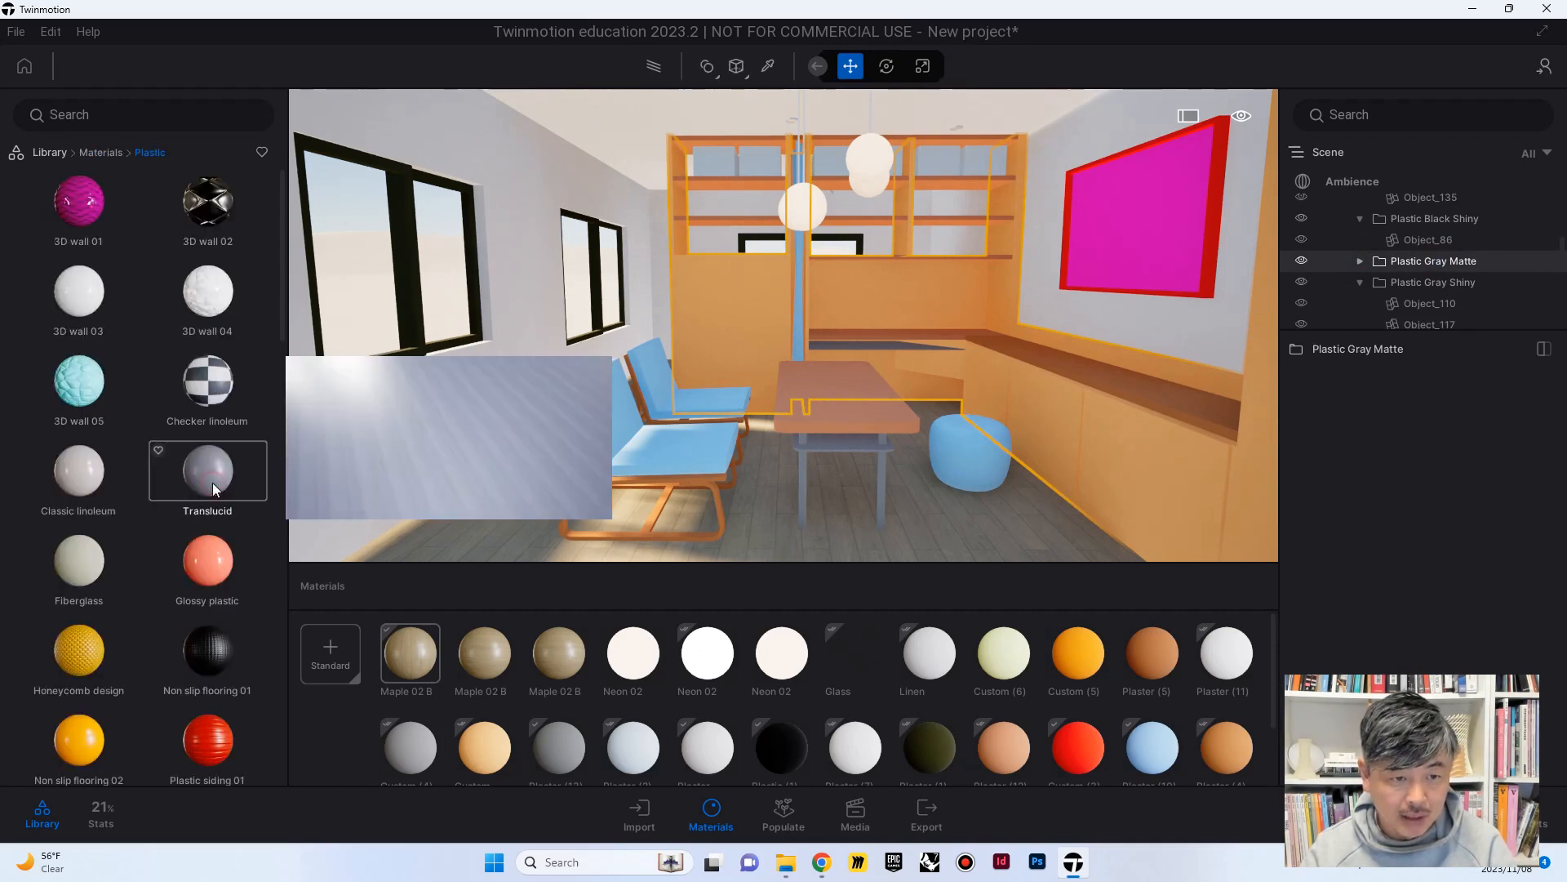
scroll(195, 636, down, 3)
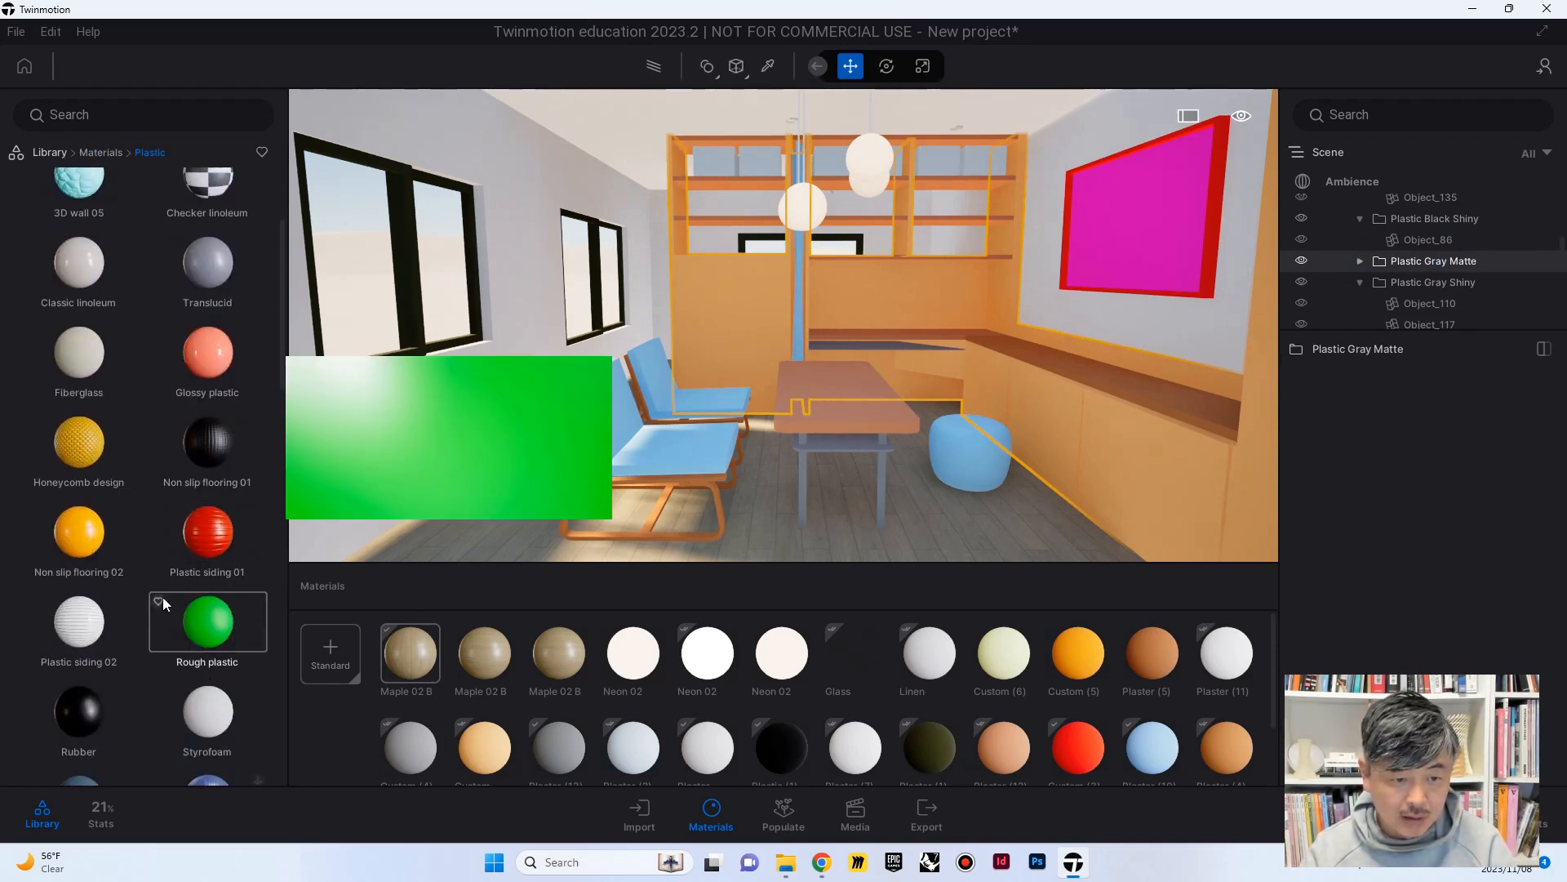
drag(208, 633, 720, 335)
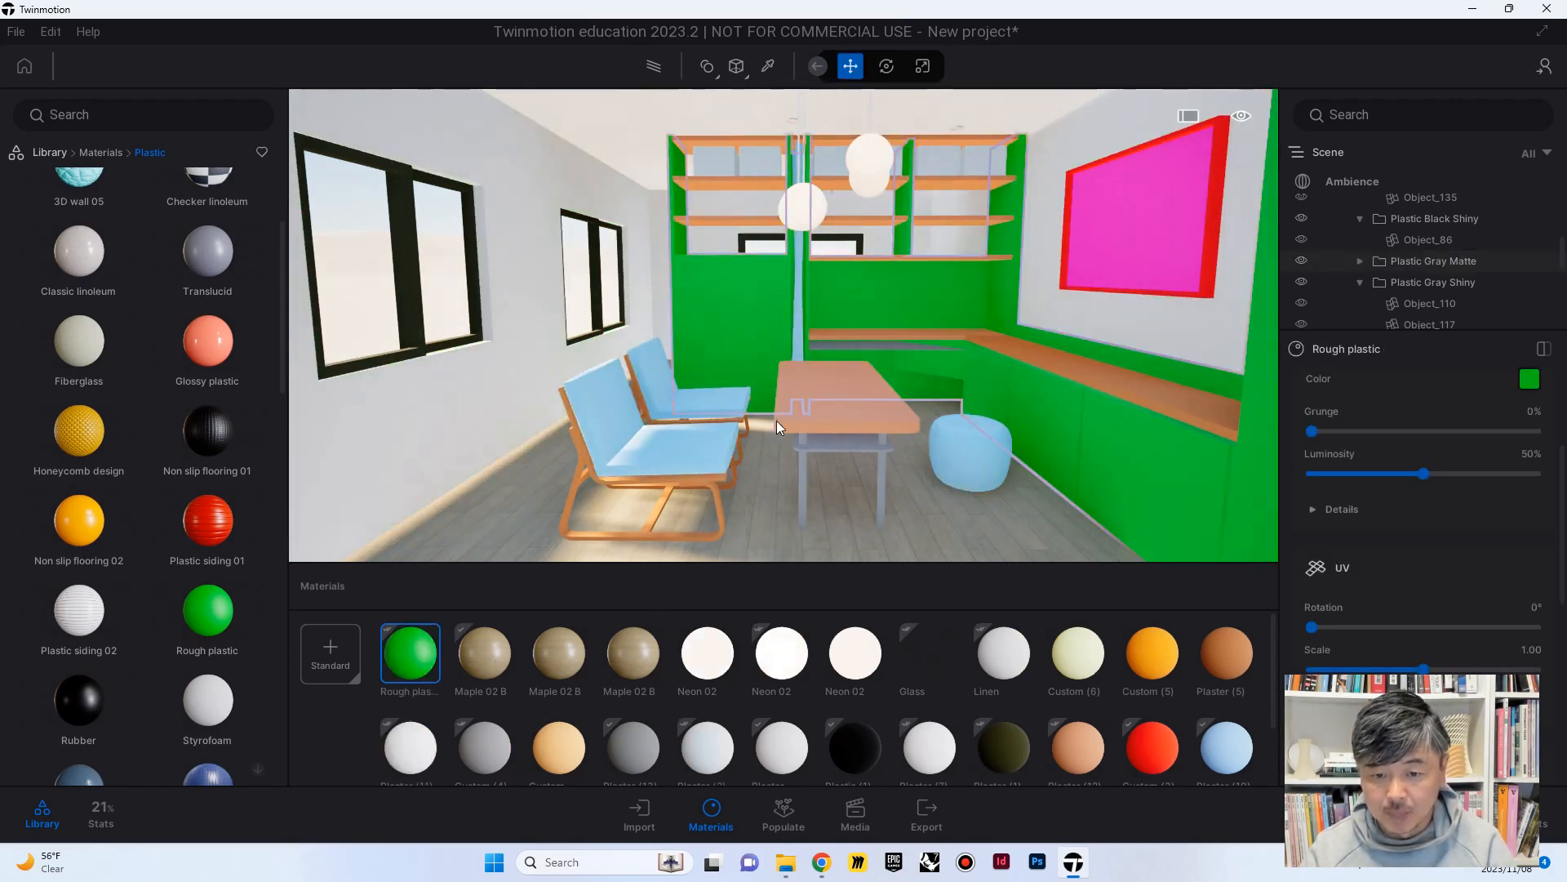
Change the cabinets' Rough plastic color to the stored dark blue swatch 3E5563
click(1531, 395)
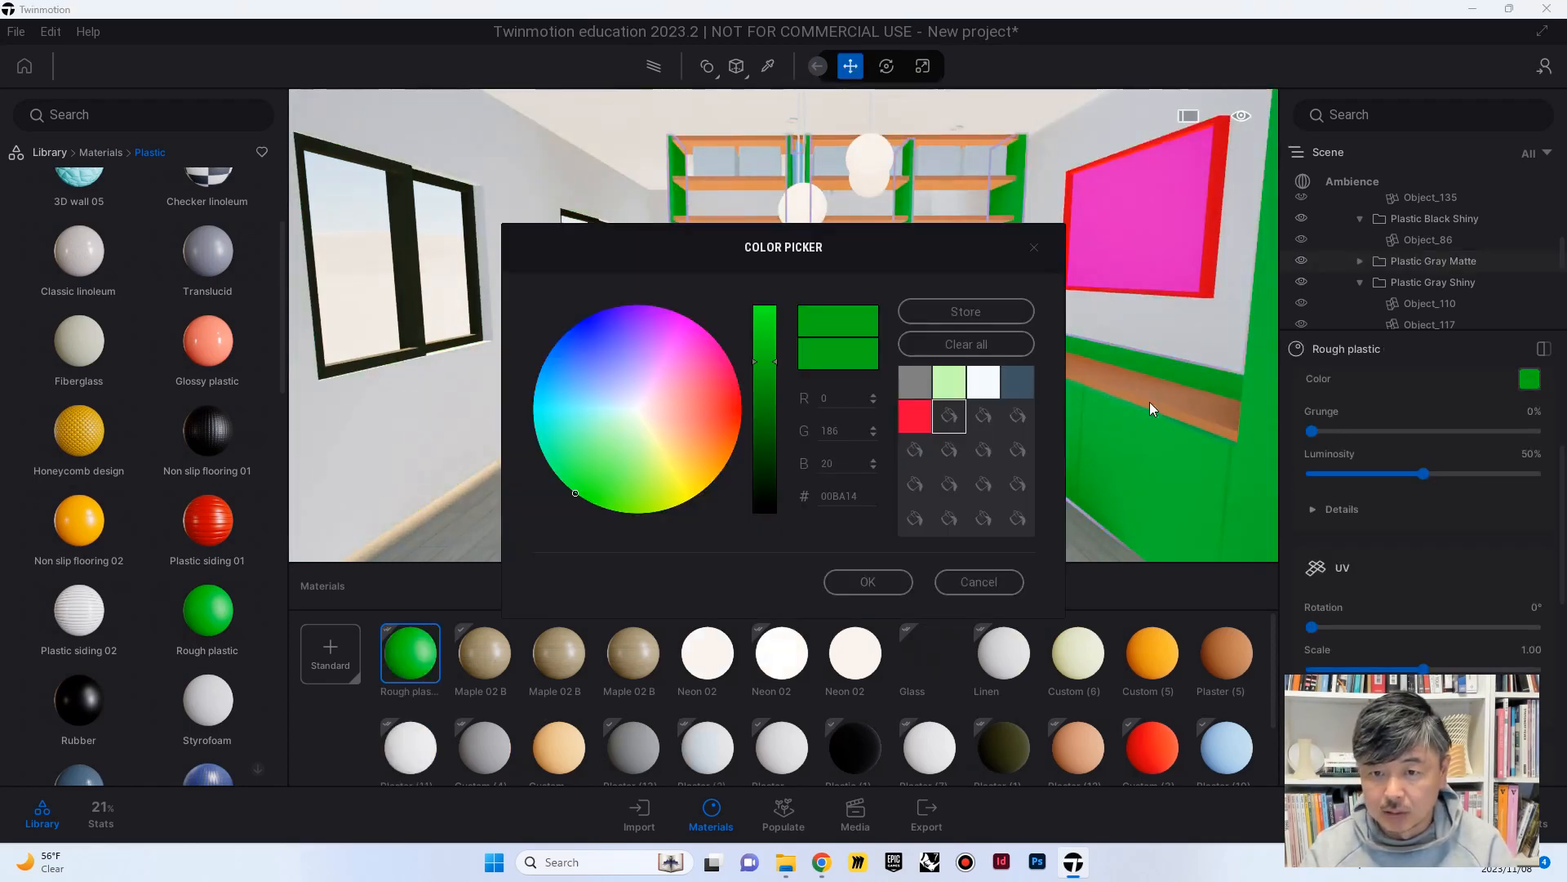
click(1018, 382)
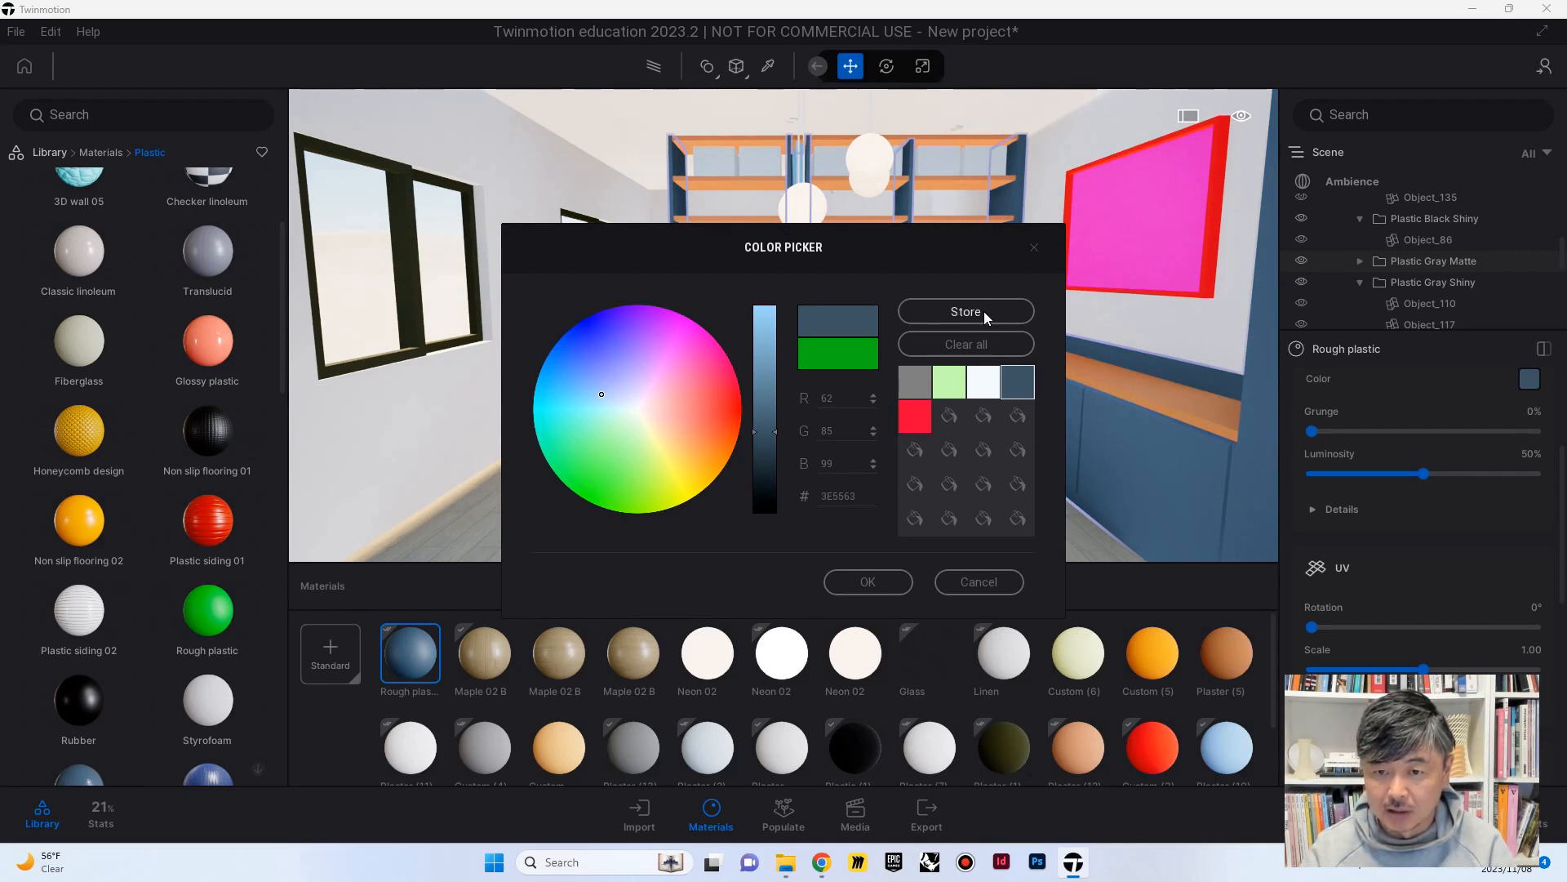
click(868, 581)
right_drag(812, 361, 986, 344)
Collapse the expanded material folders in the scene graph, including Plastic Gray Shiny, Plastic White Shiny, Wood Flooring and Wood Furniture
click(1359, 282)
click(1359, 304)
scroll(1360, 320, down, 2)
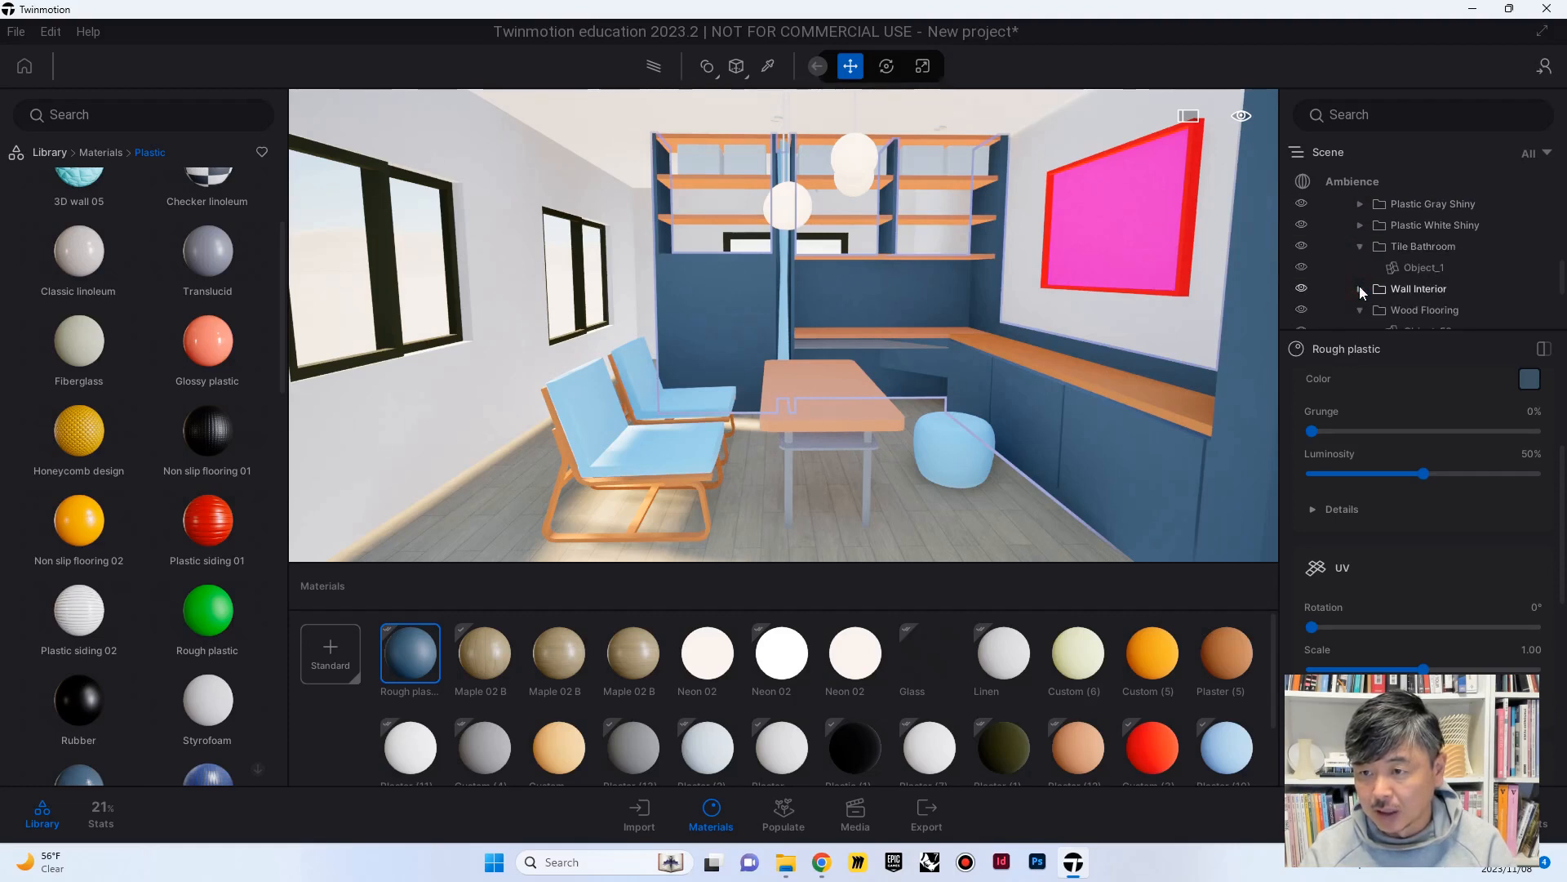
click(1360, 288)
click(1360, 279)
click(1360, 279)
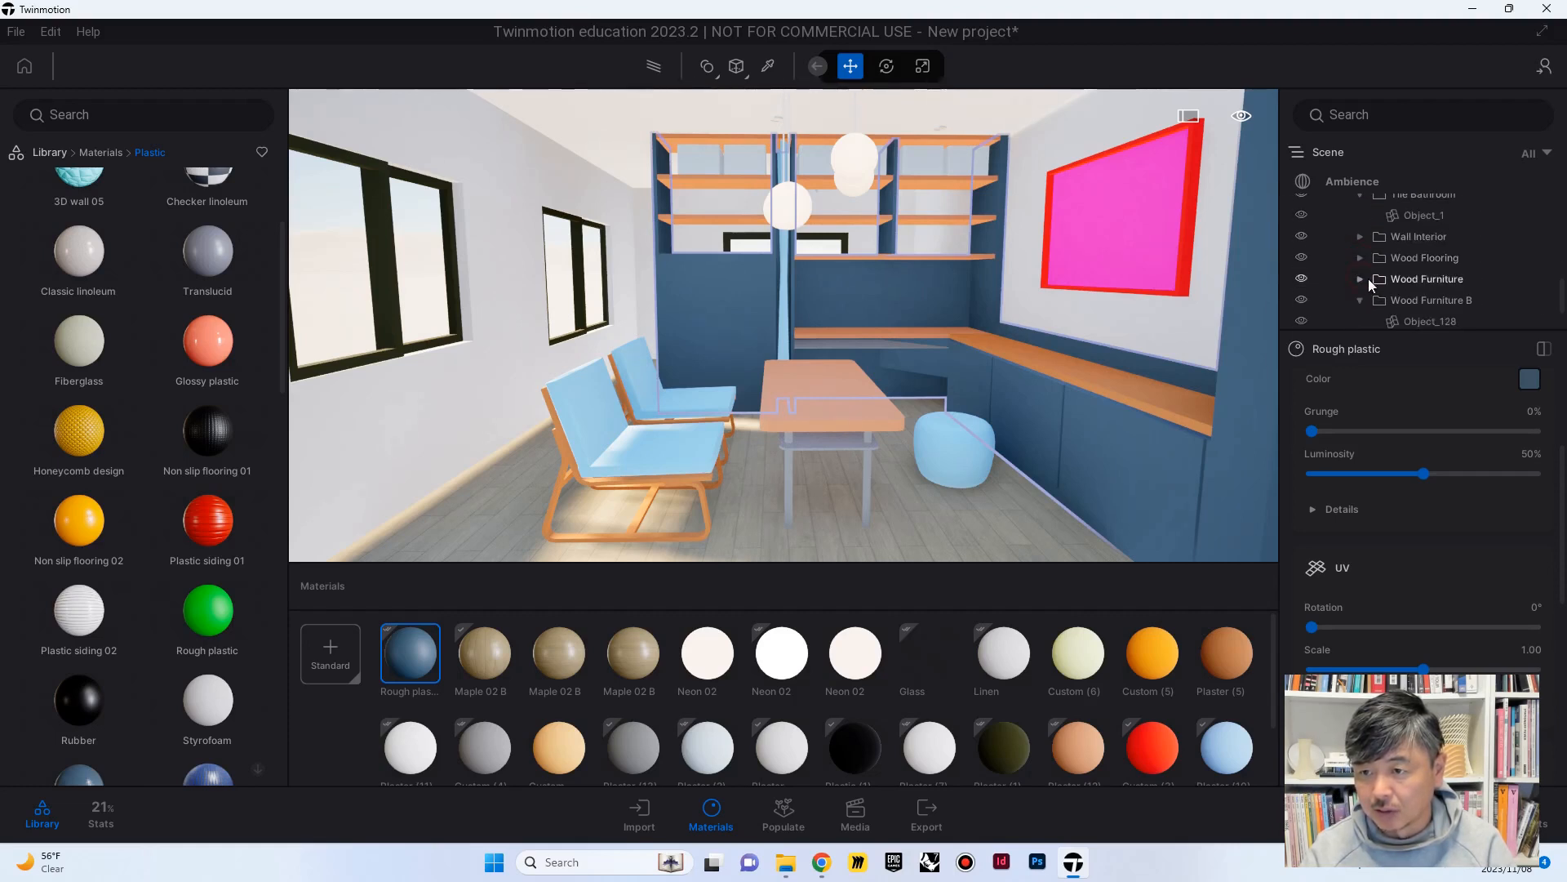
Highlight the Wood Furniture and Wood Furniture B folders in turn to check which objects each one contains
click(1400, 281)
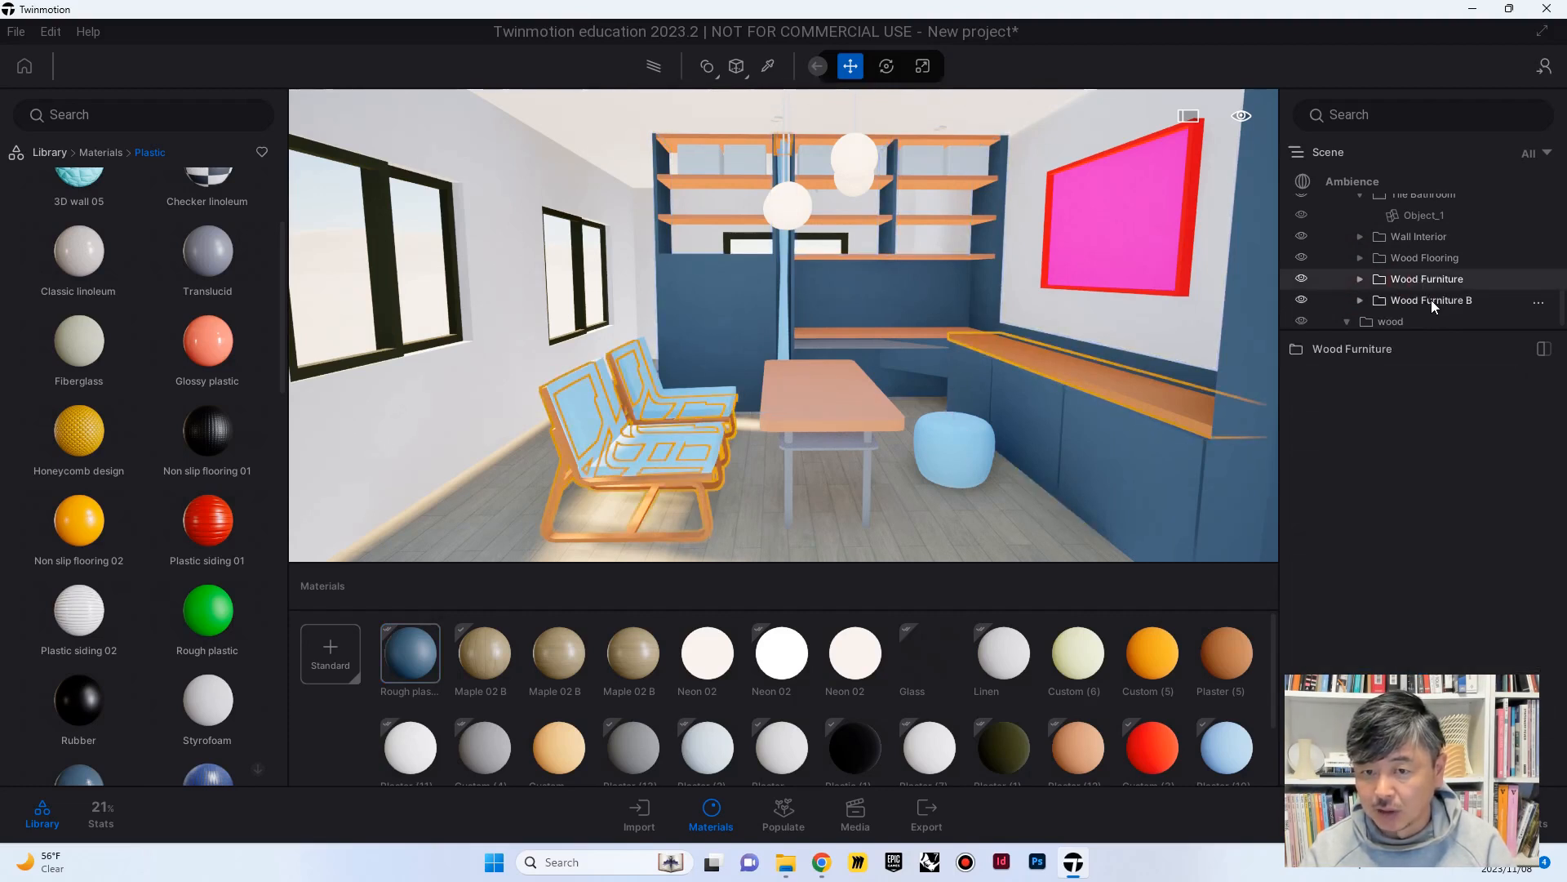
click(1431, 302)
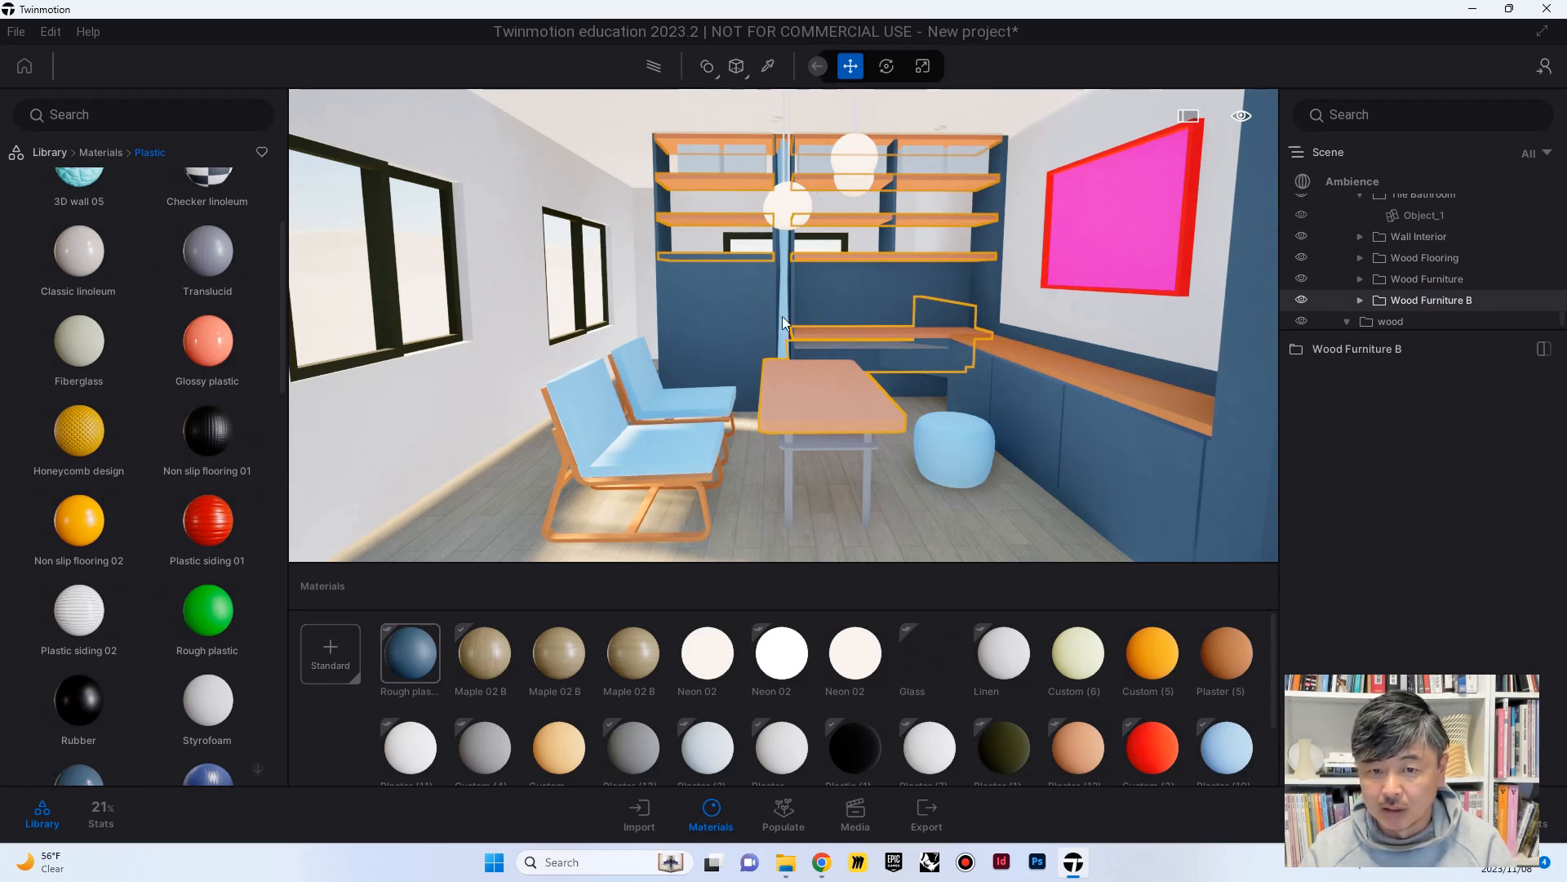
click(1416, 280)
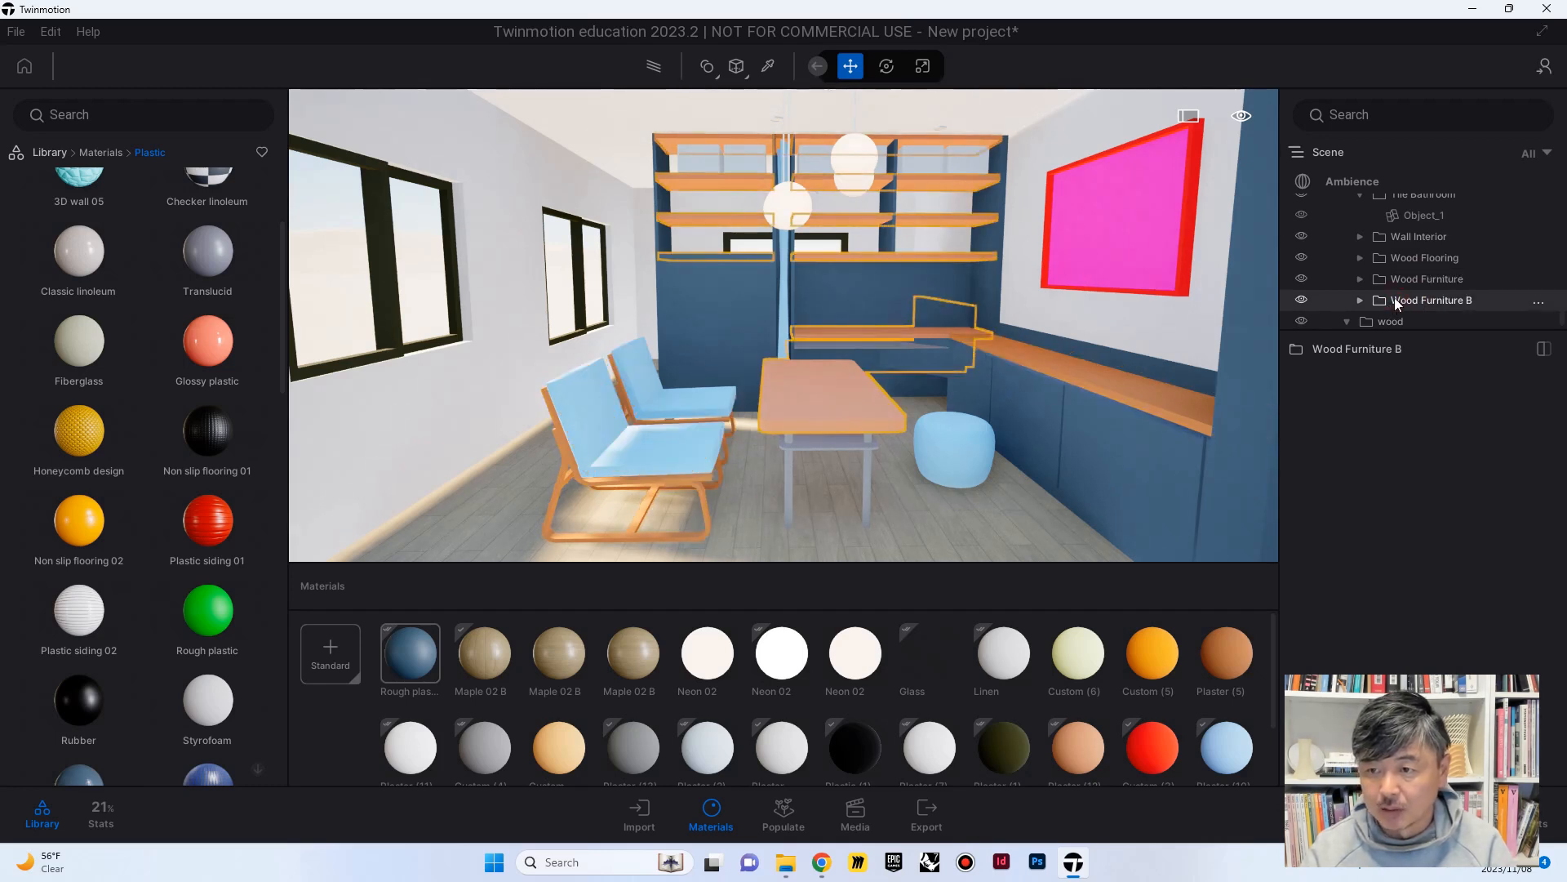
Apply the Ash 05 G wood material from the library to the tabletop and the shelves
click(96, 150)
click(219, 299)
scroll(192, 531, down, 6)
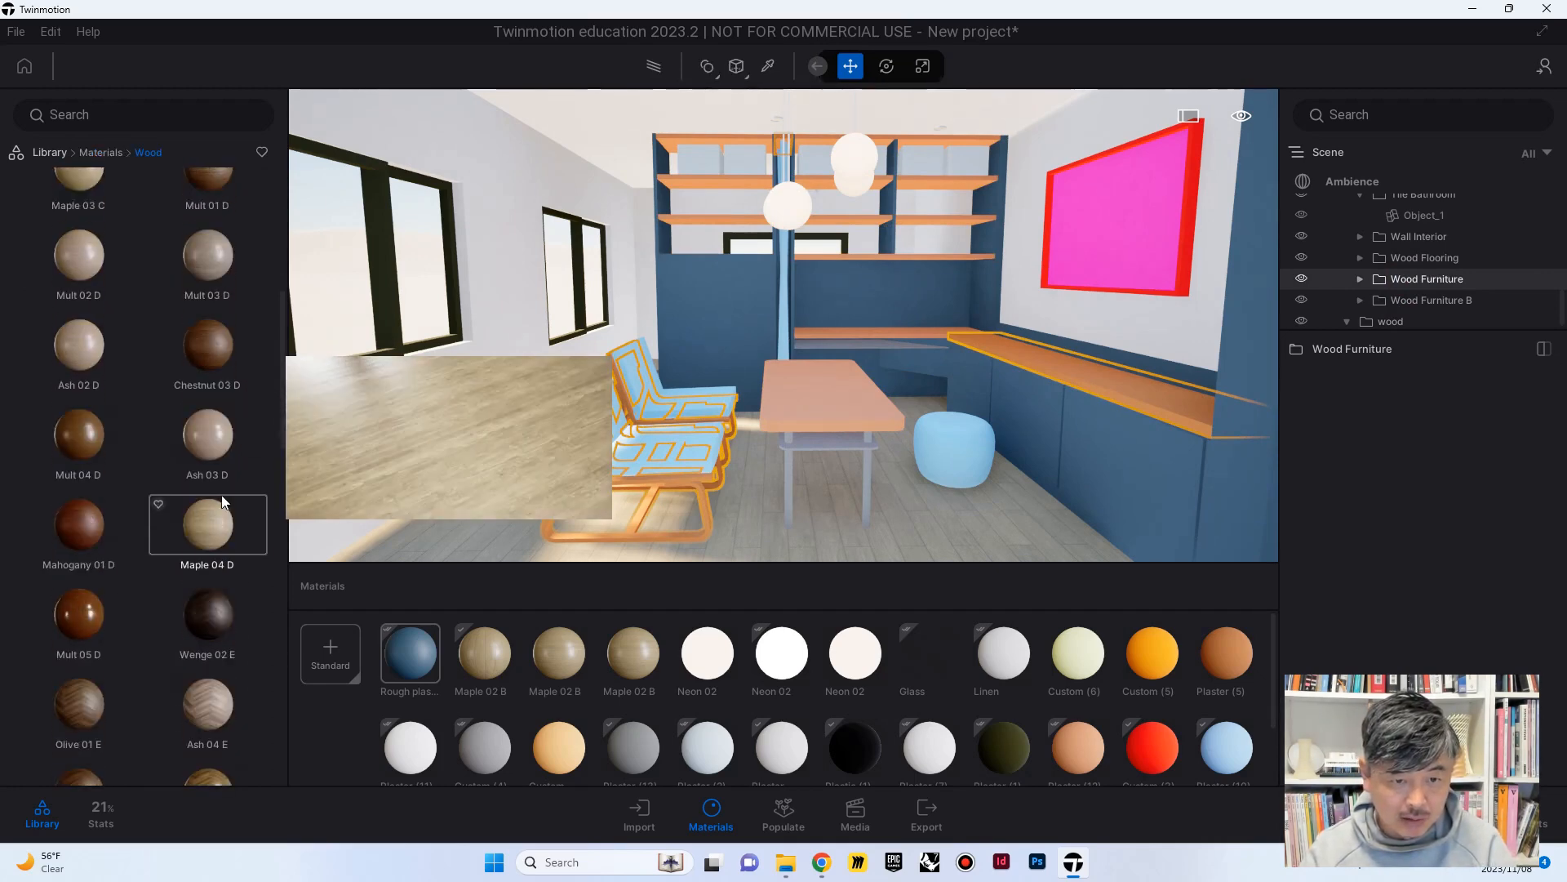
scroll(219, 555, down, 5)
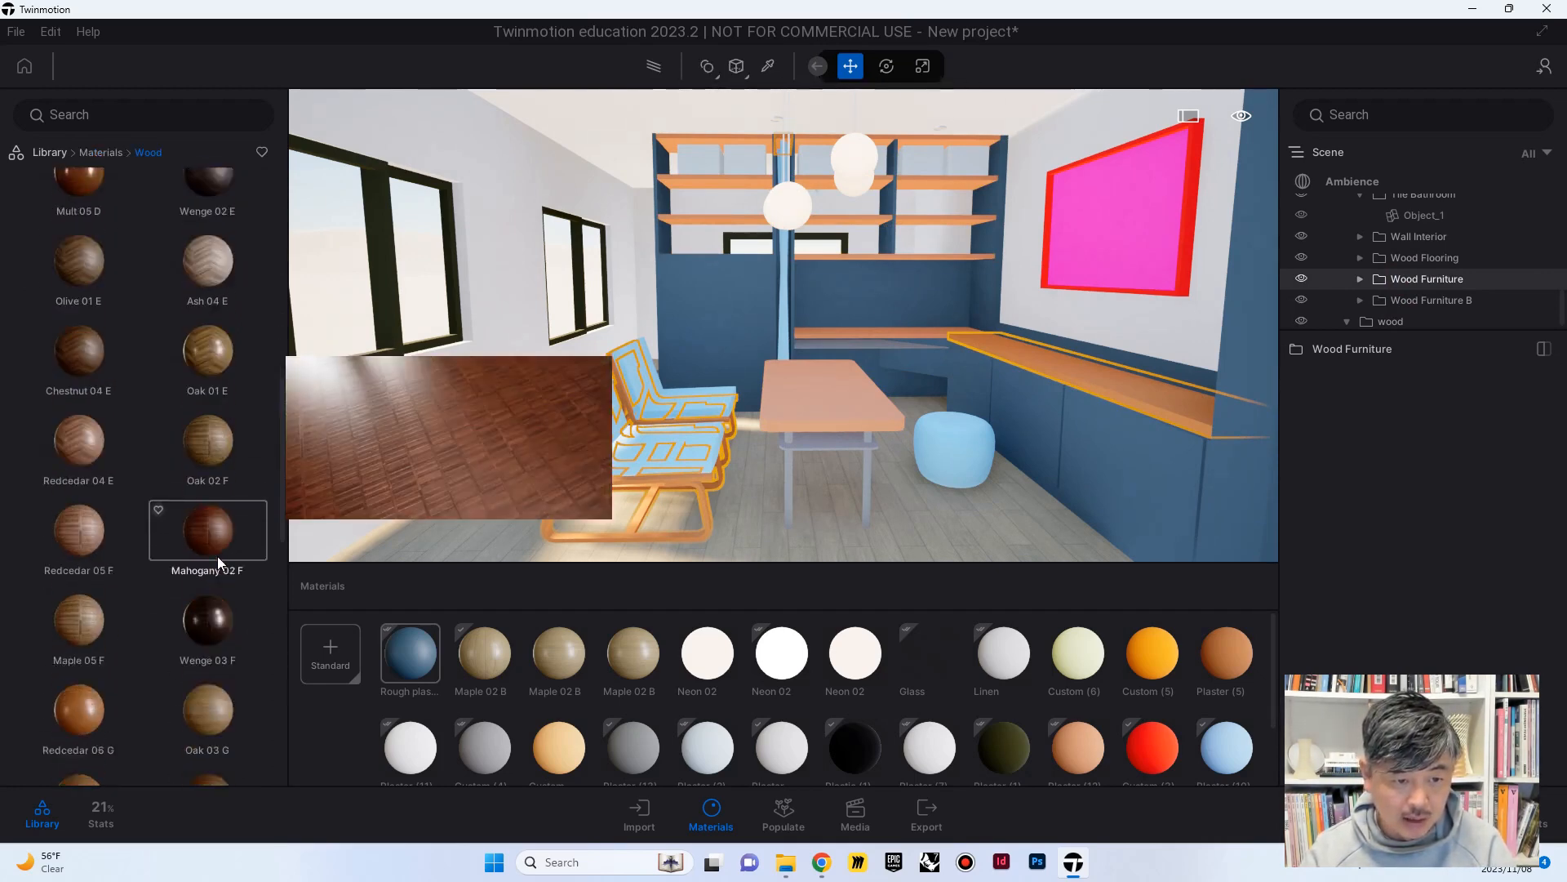
scroll(217, 556, down, 2)
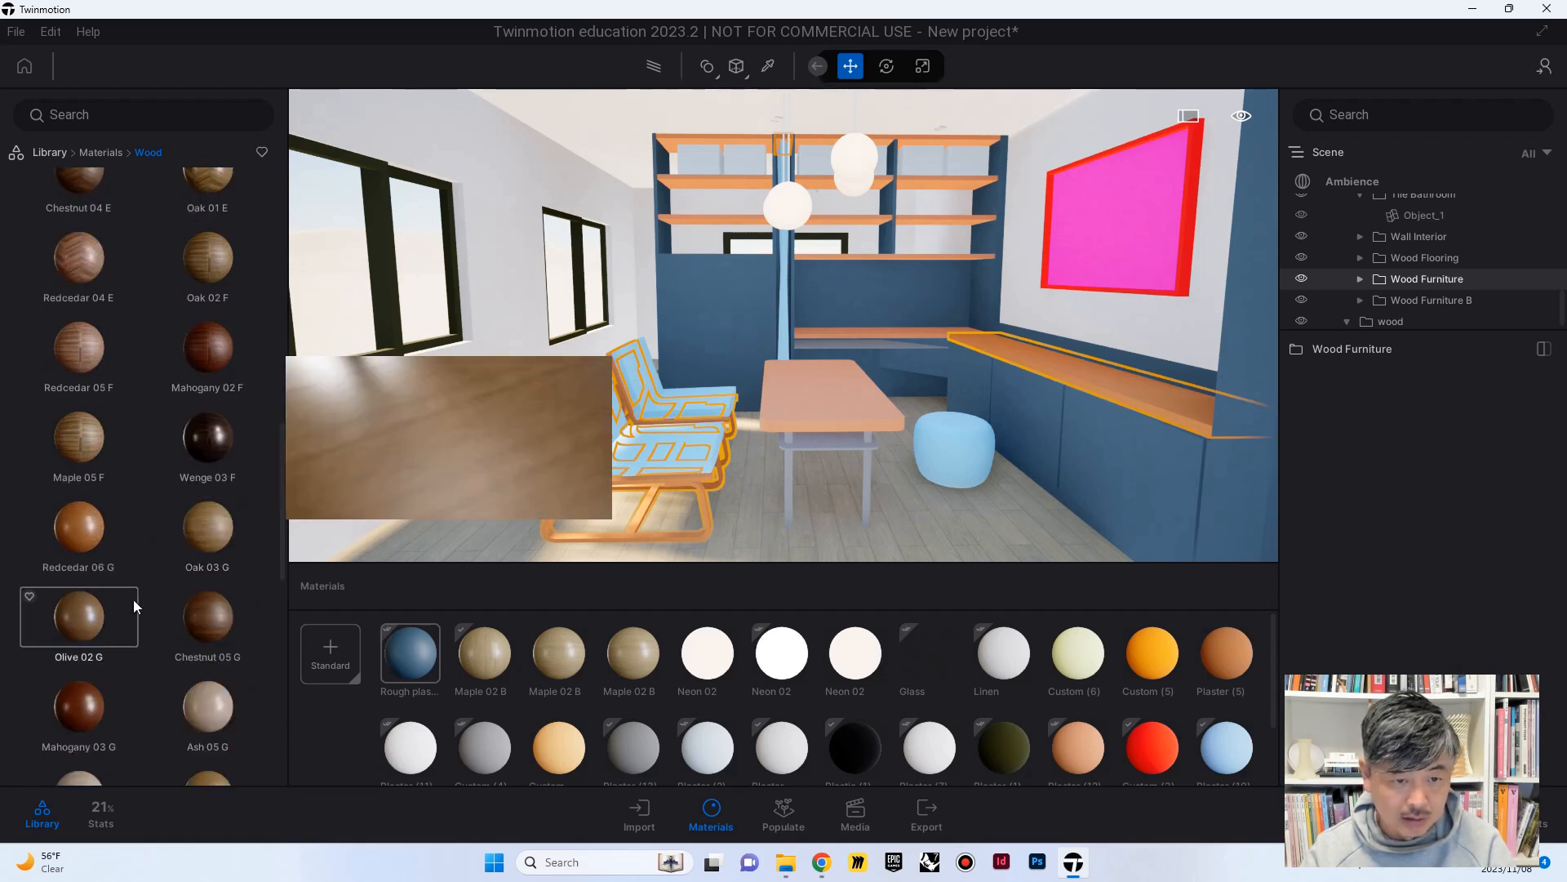
scroll(209, 536, down, 1)
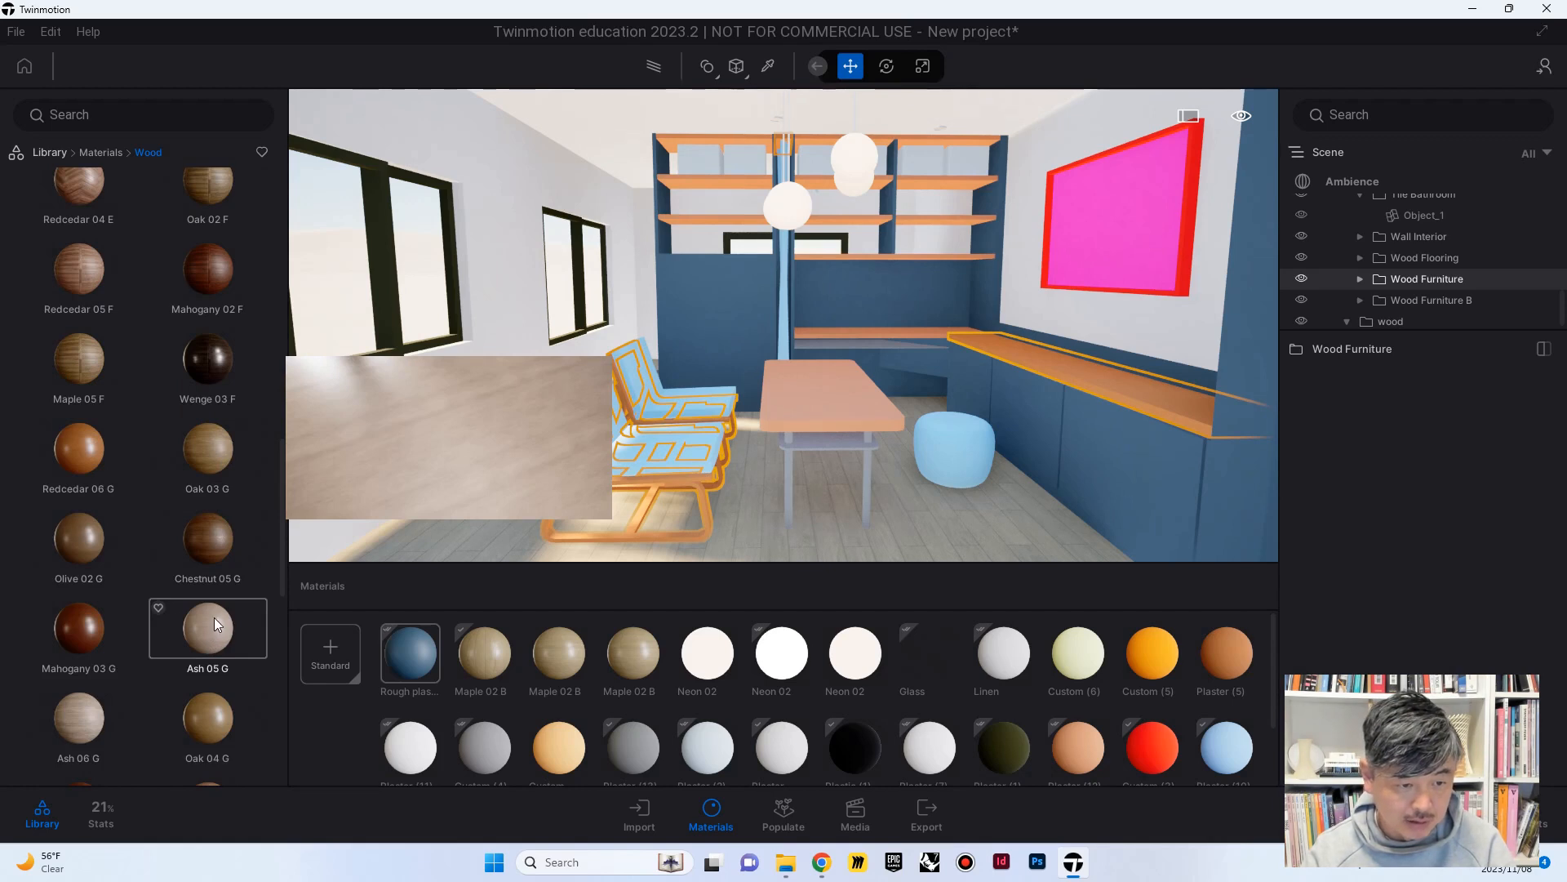
scroll(212, 622, down, 1)
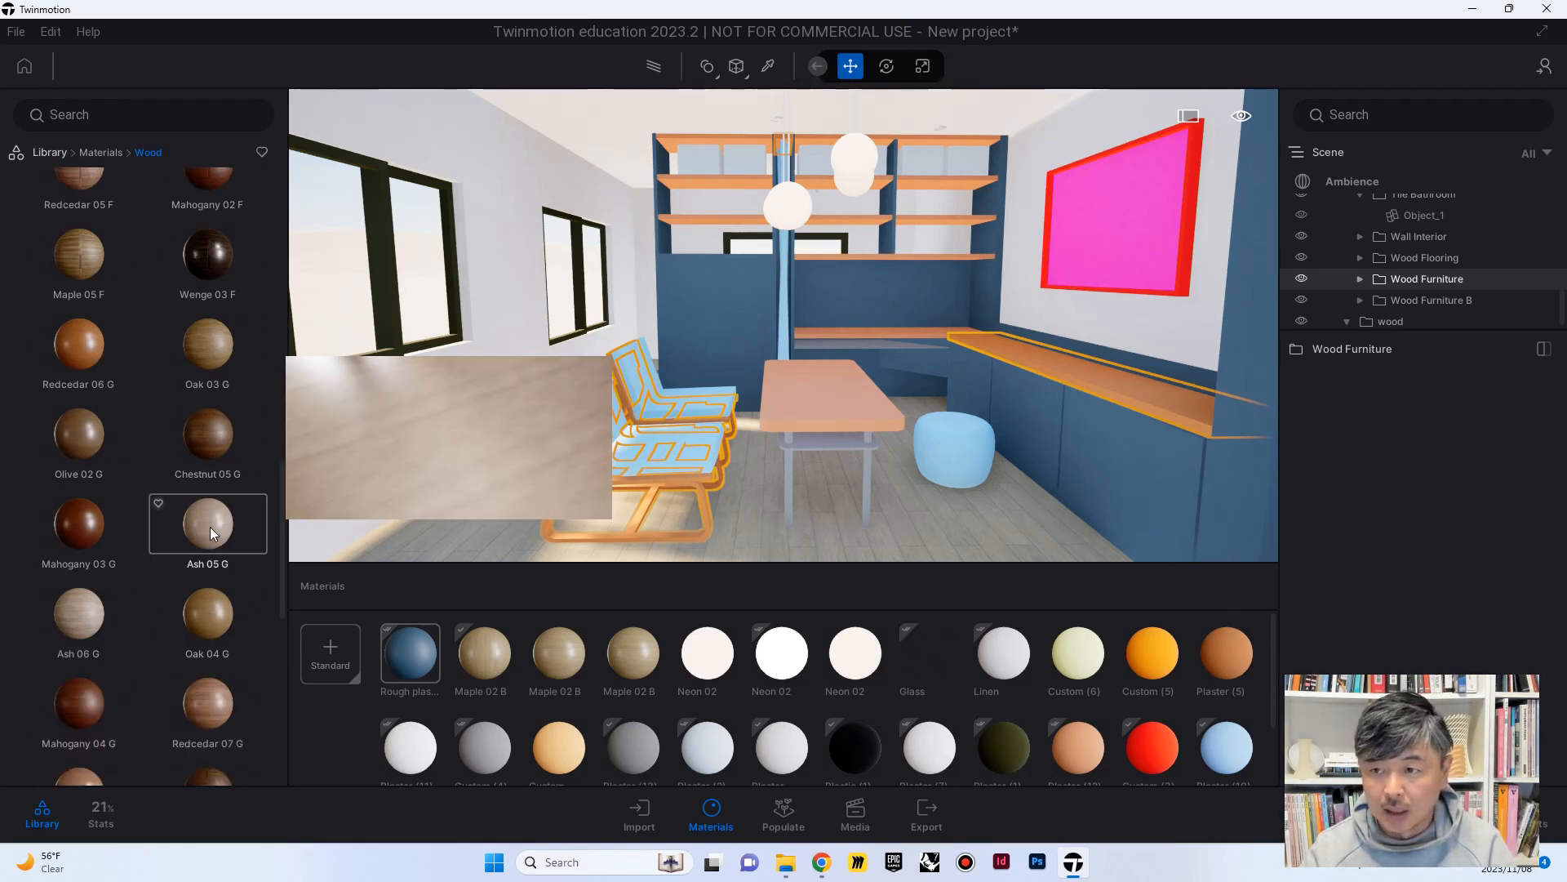
drag(209, 527, 805, 387)
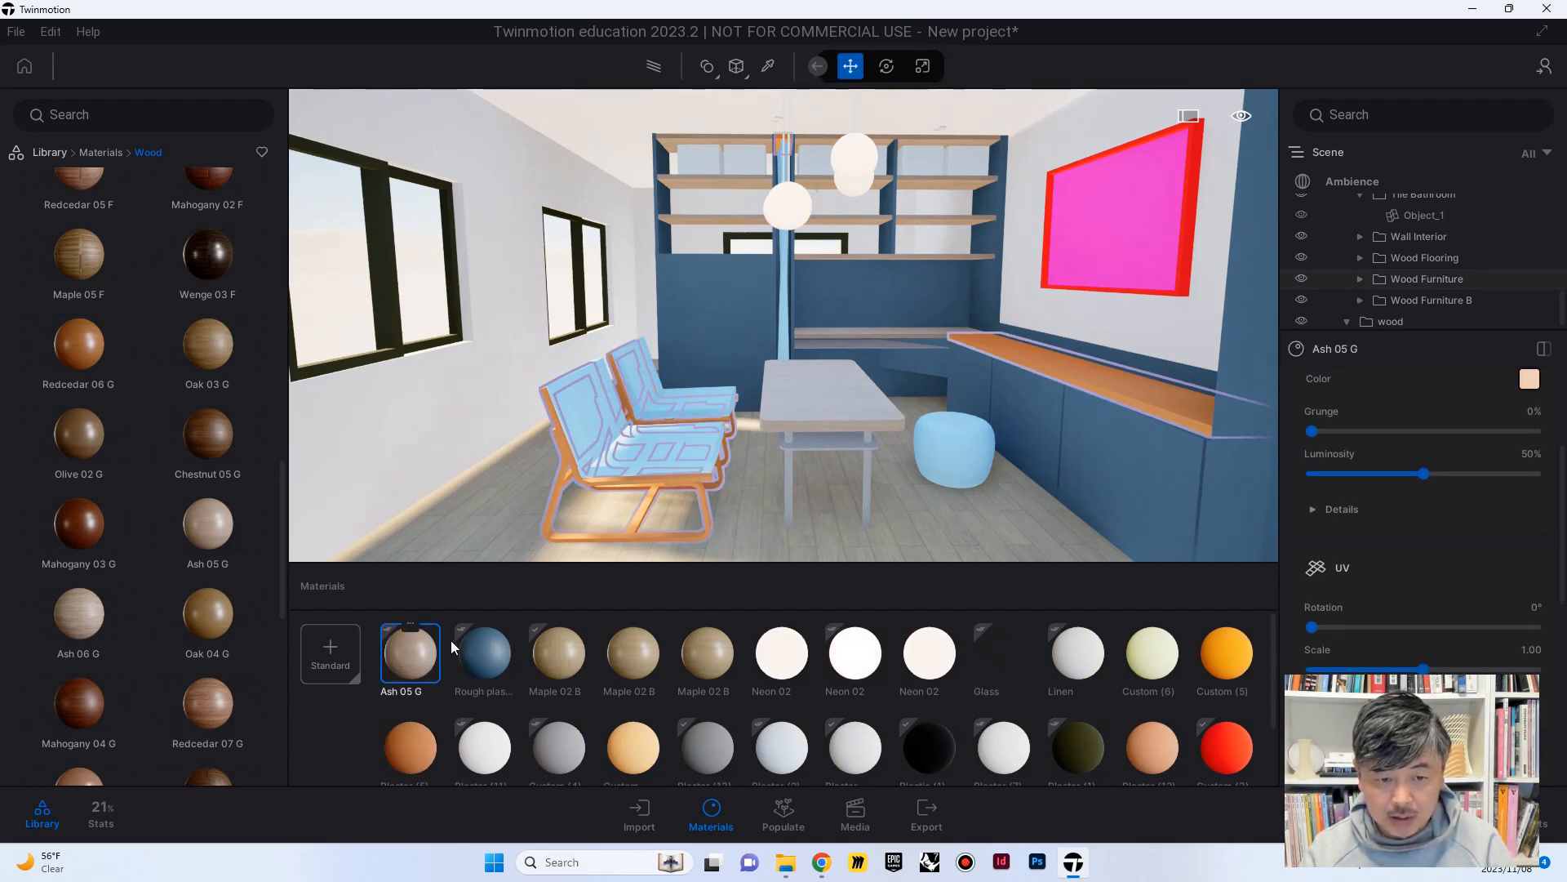
Duplicate the Ash 05 G scene material and apply the copy to the chair frames and the long cabinet's countertop
click(710, 817)
click(712, 812)
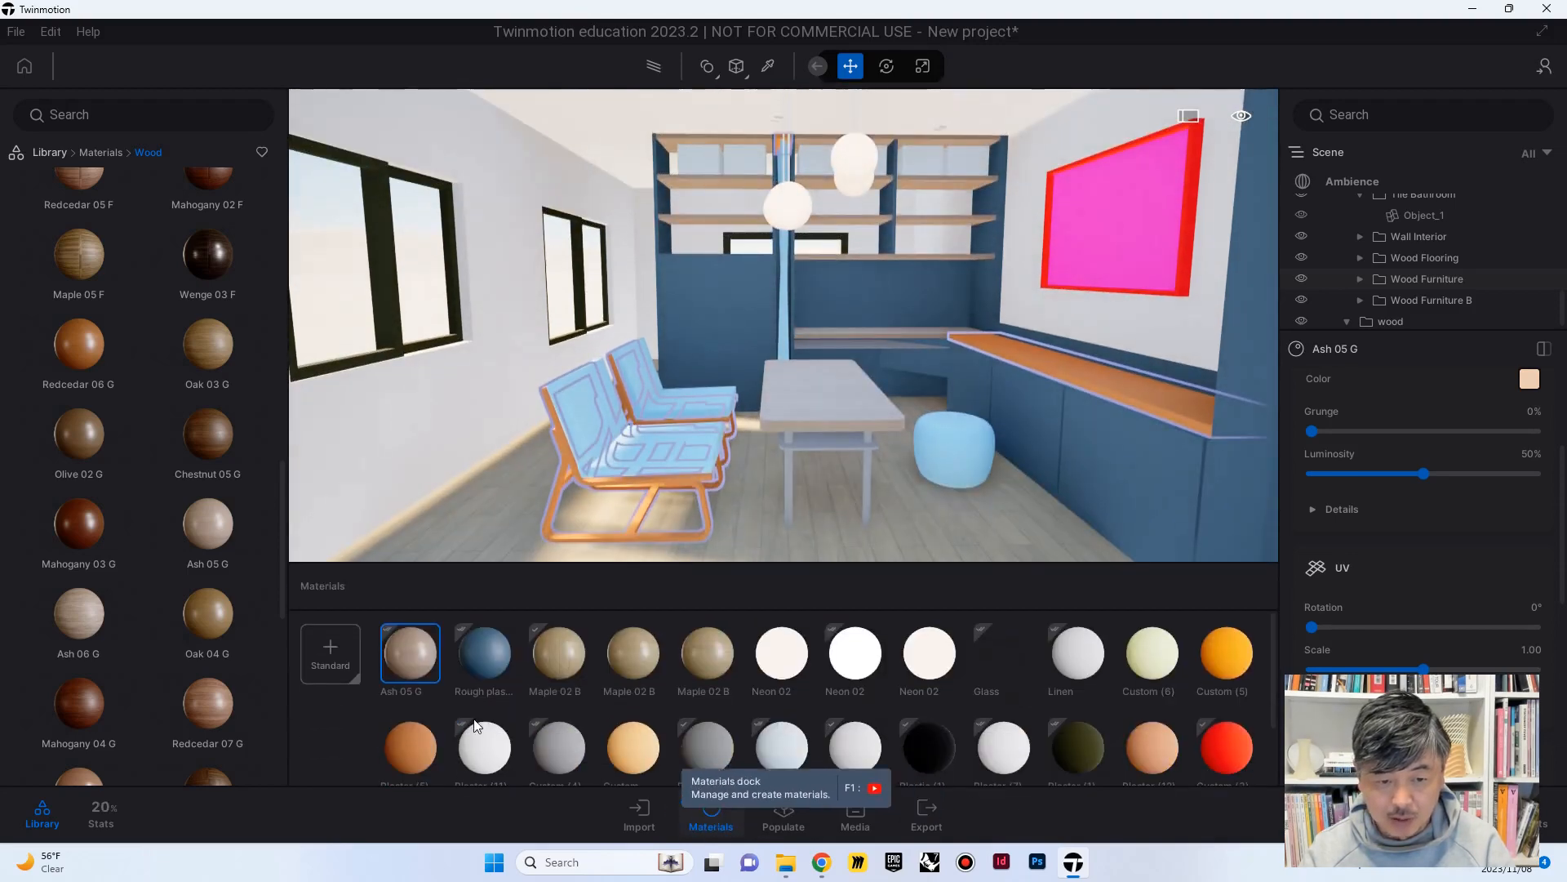
right_click(417, 658)
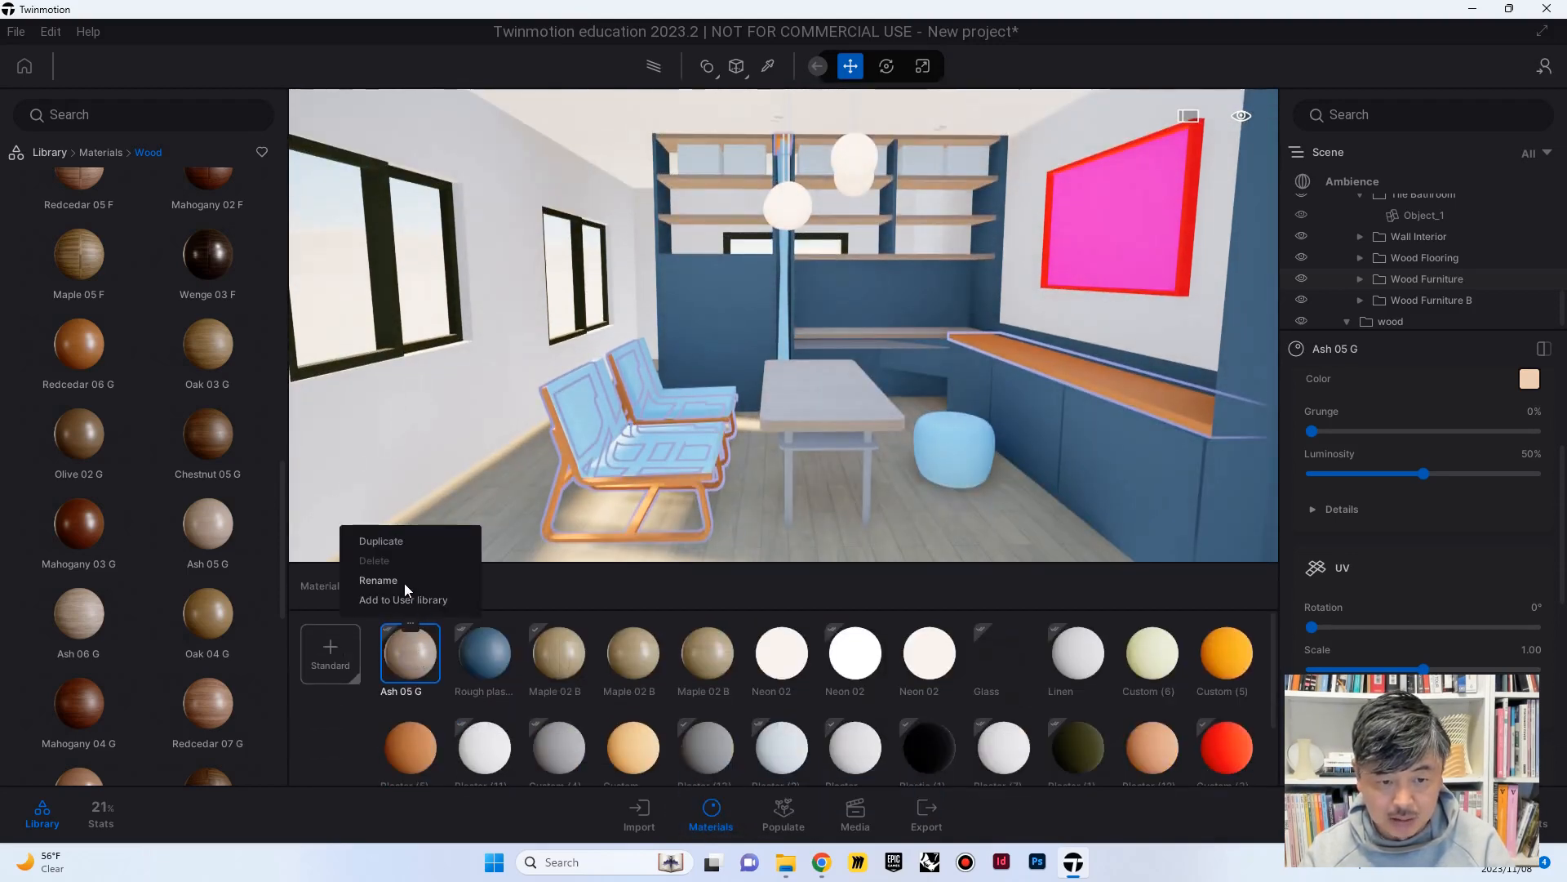
click(393, 539)
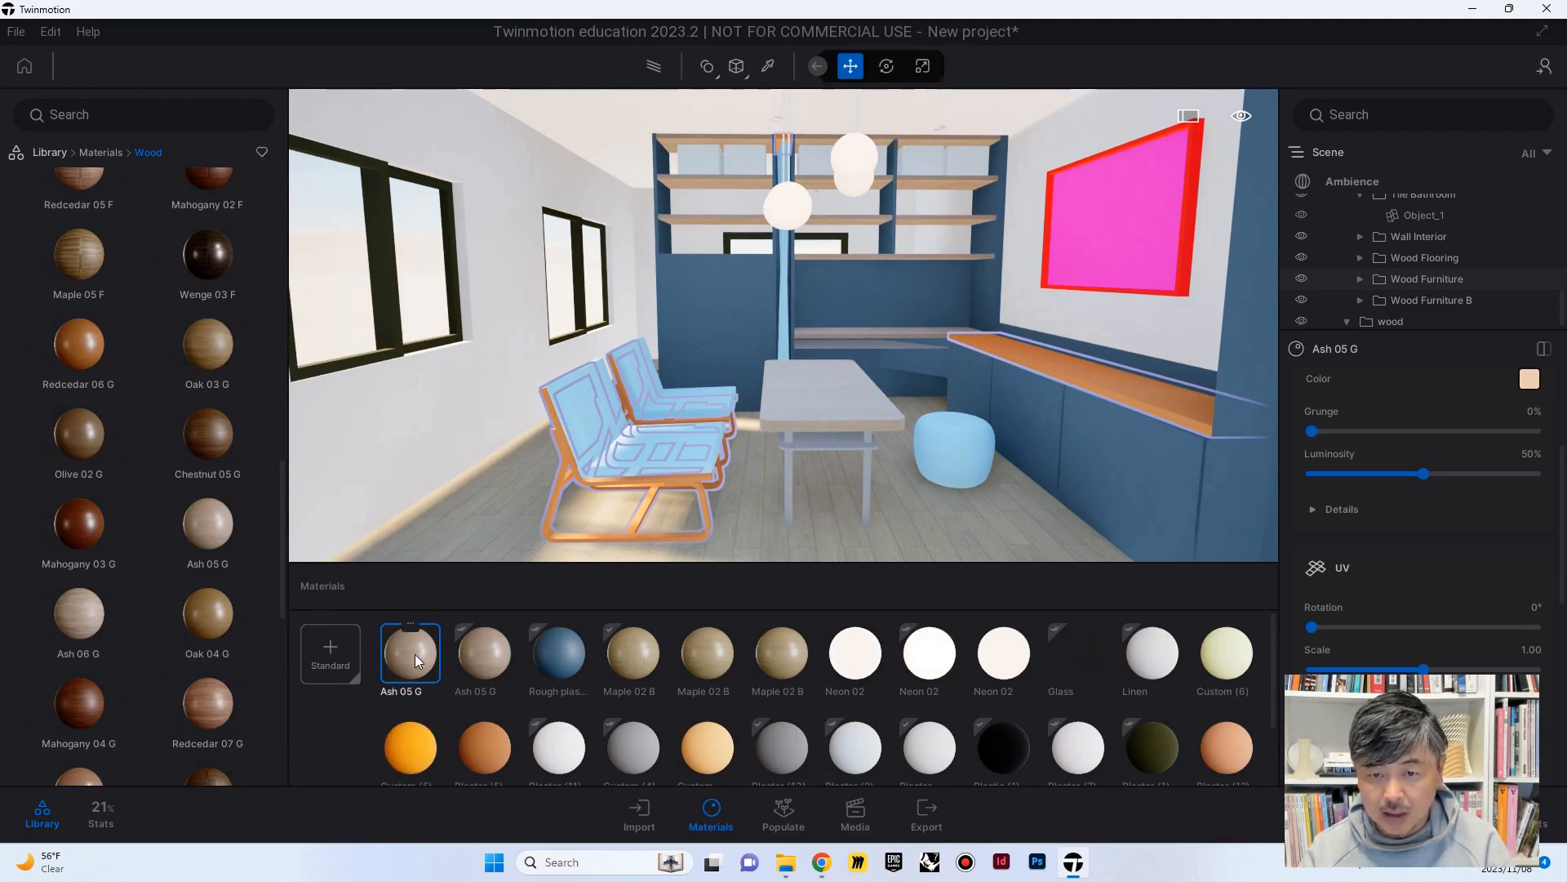
drag(404, 658, 1036, 358)
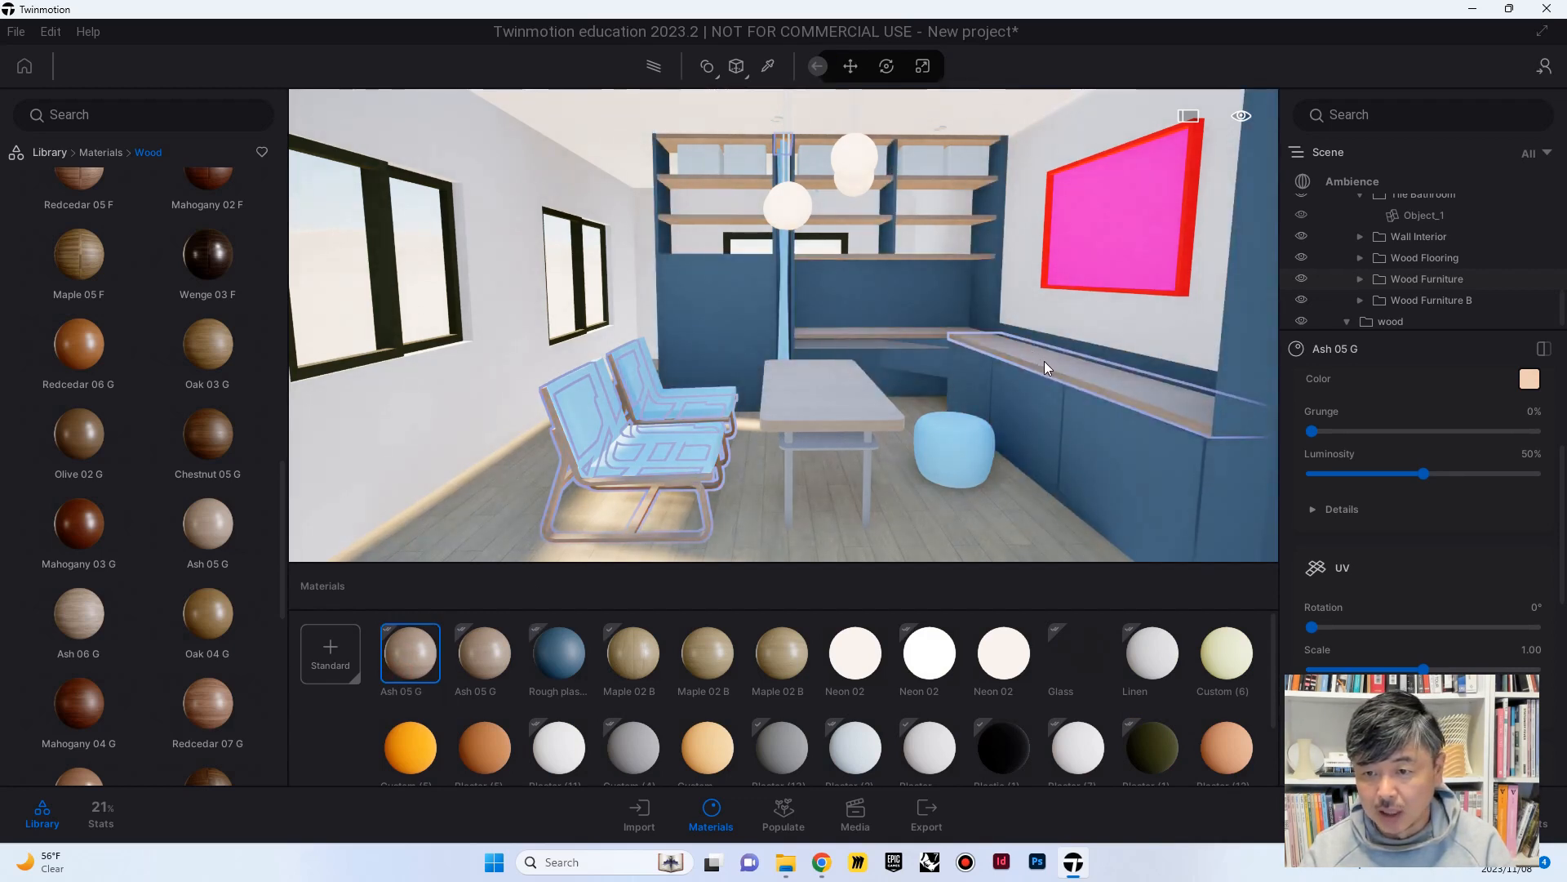
Set the UV rotation of the countertop's Ash 05 G material to 90° and inspect its grain up close
click(1062, 374)
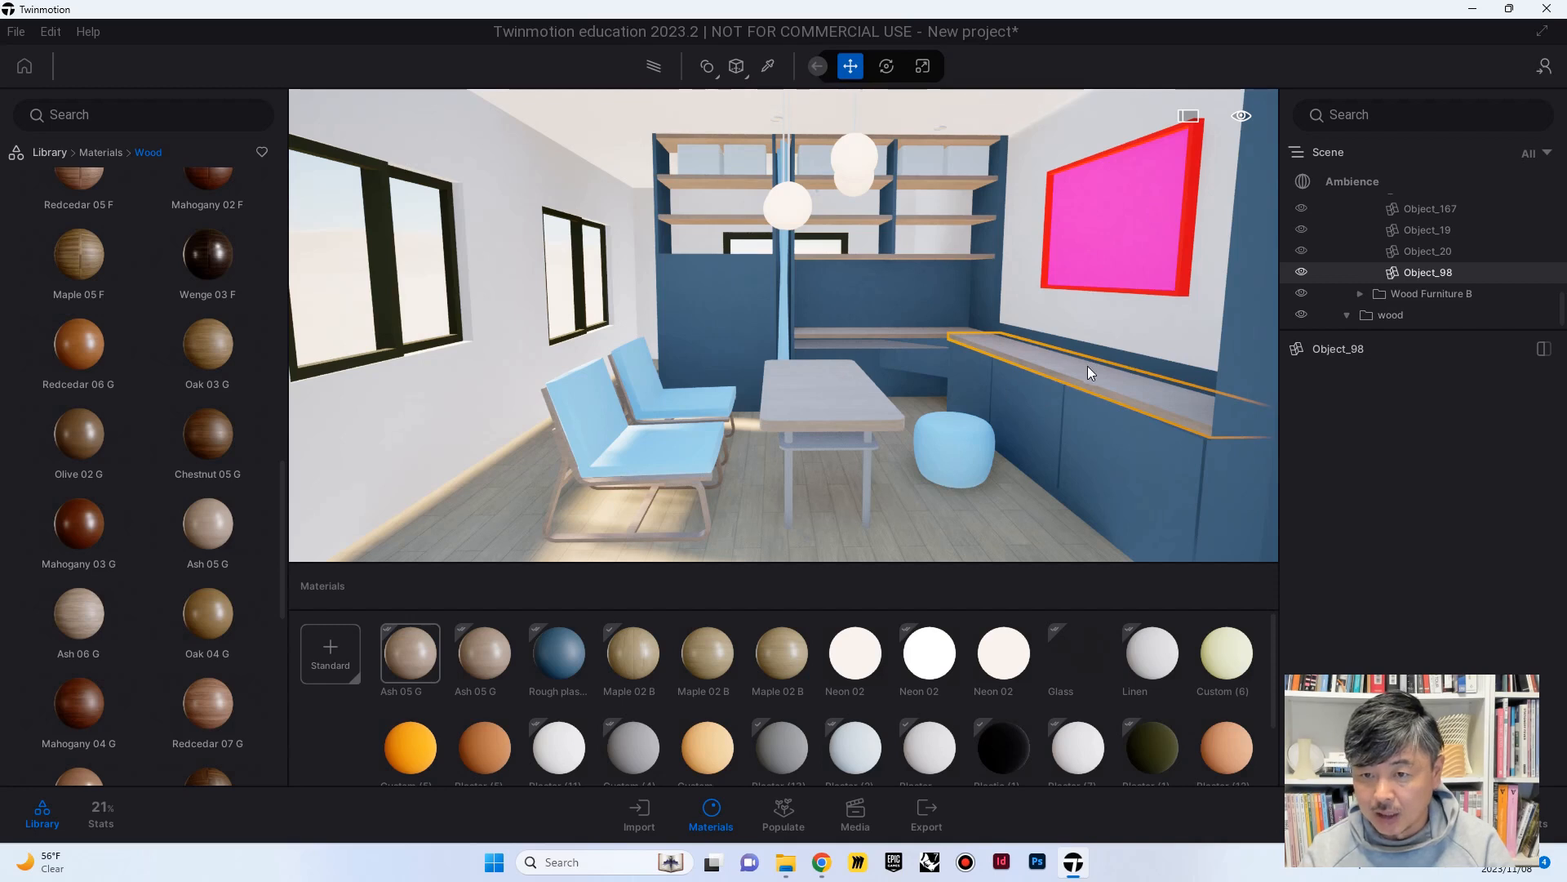
click(411, 659)
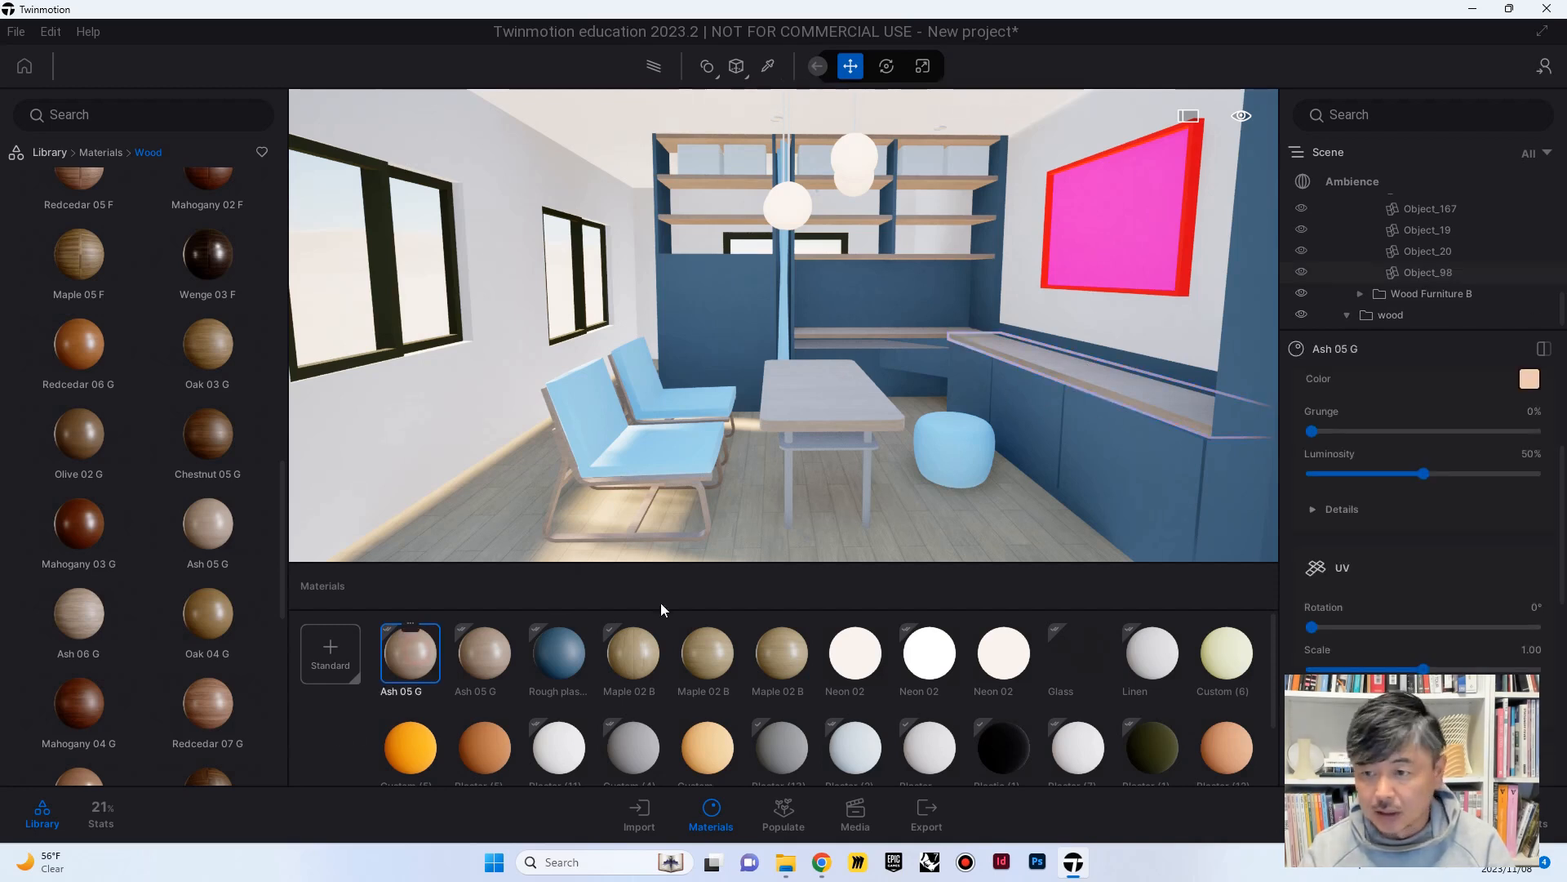
click(1536, 605)
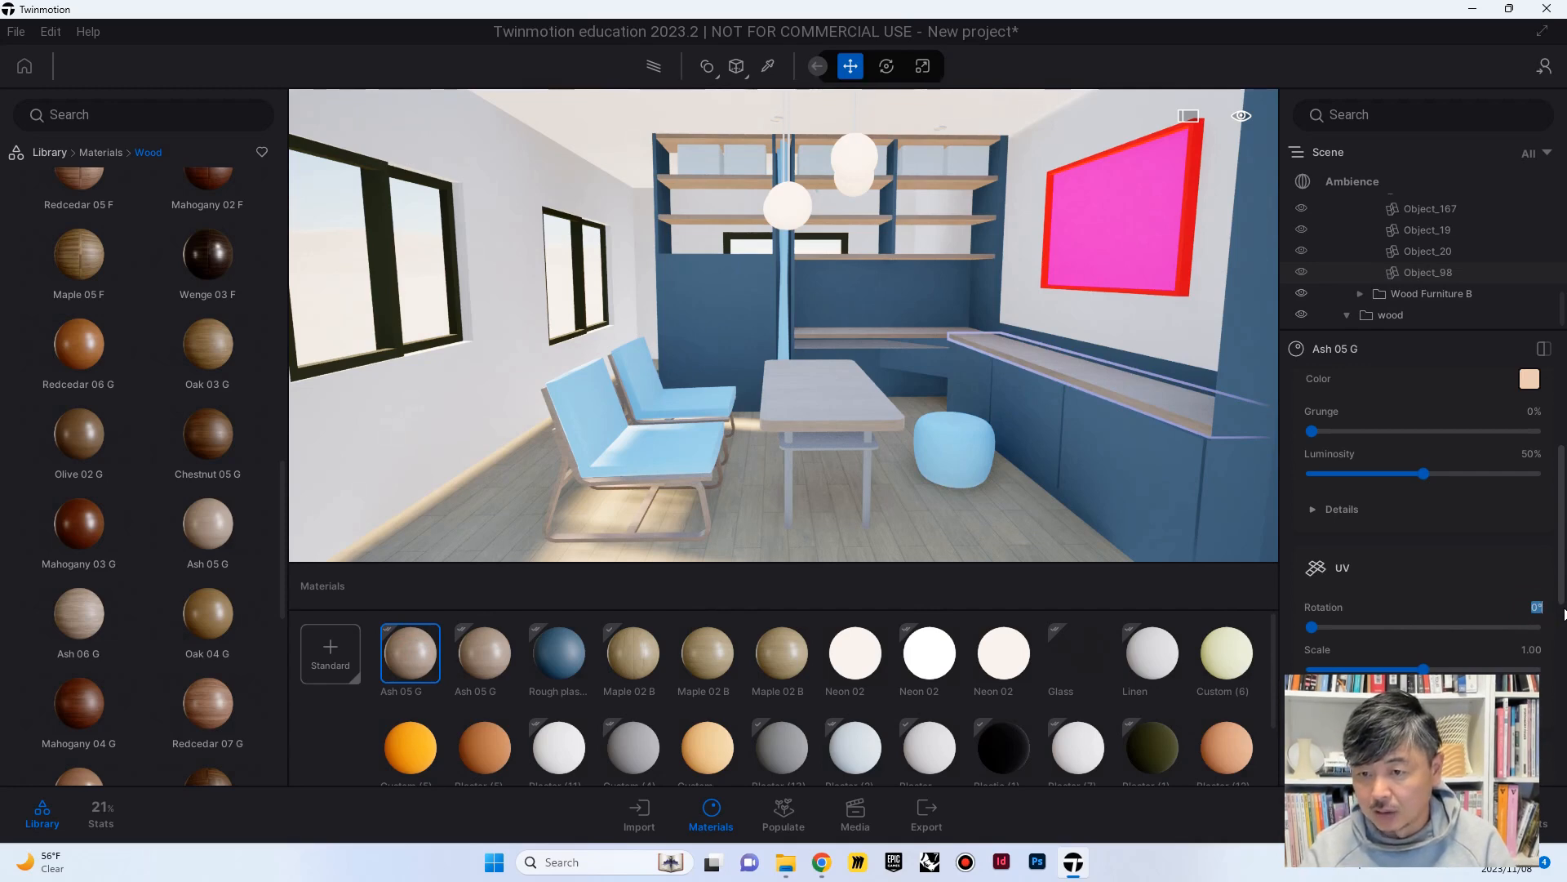
key(Return)
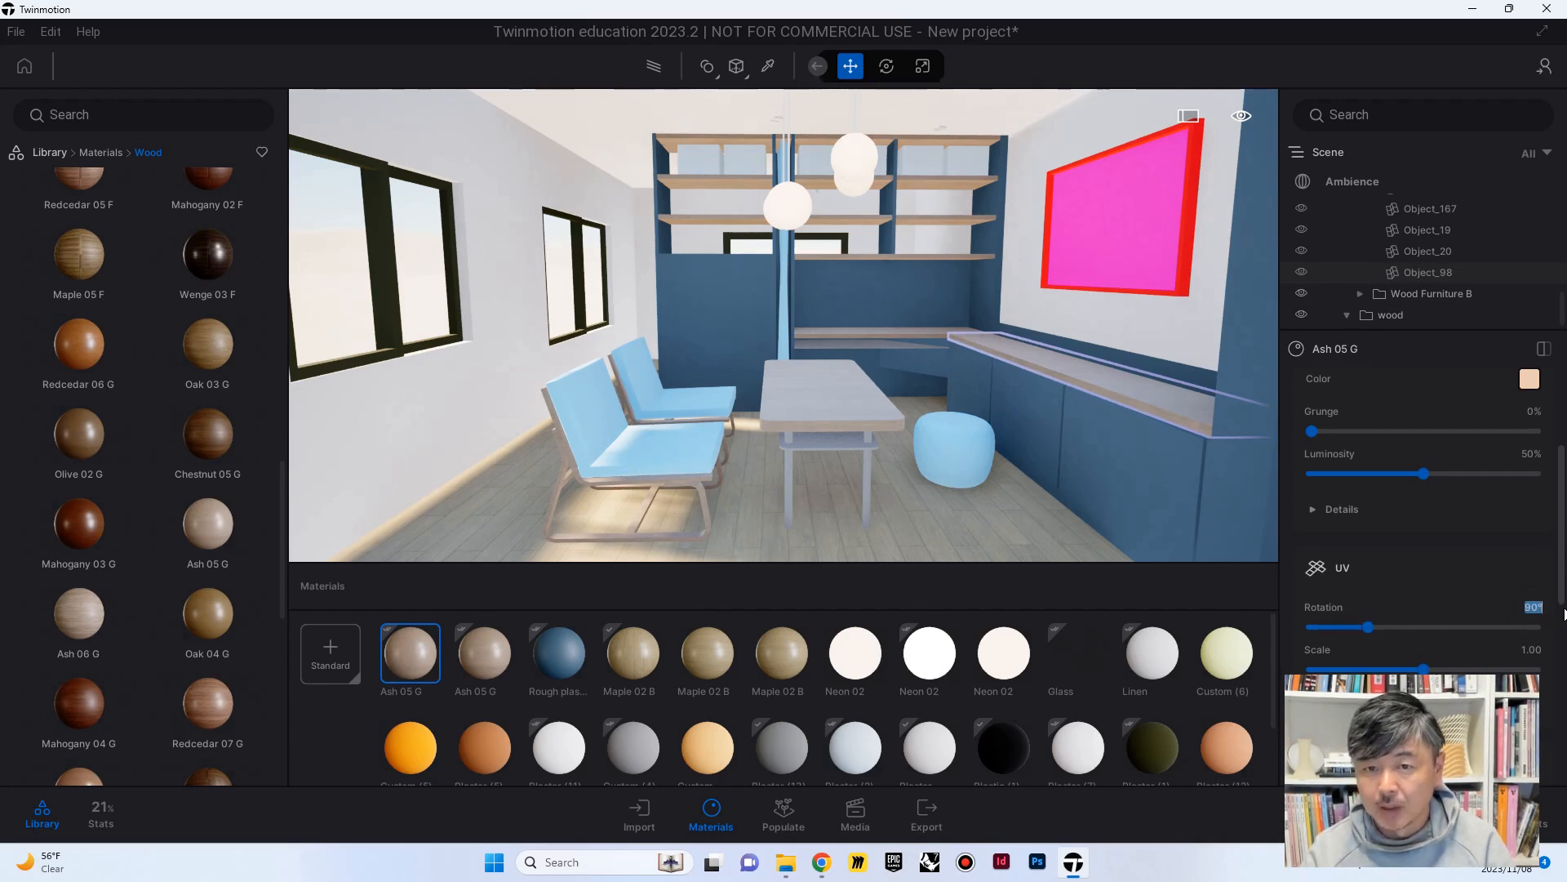
right_drag(725, 392, 988, 408)
scroll(728, 395, up, 3)
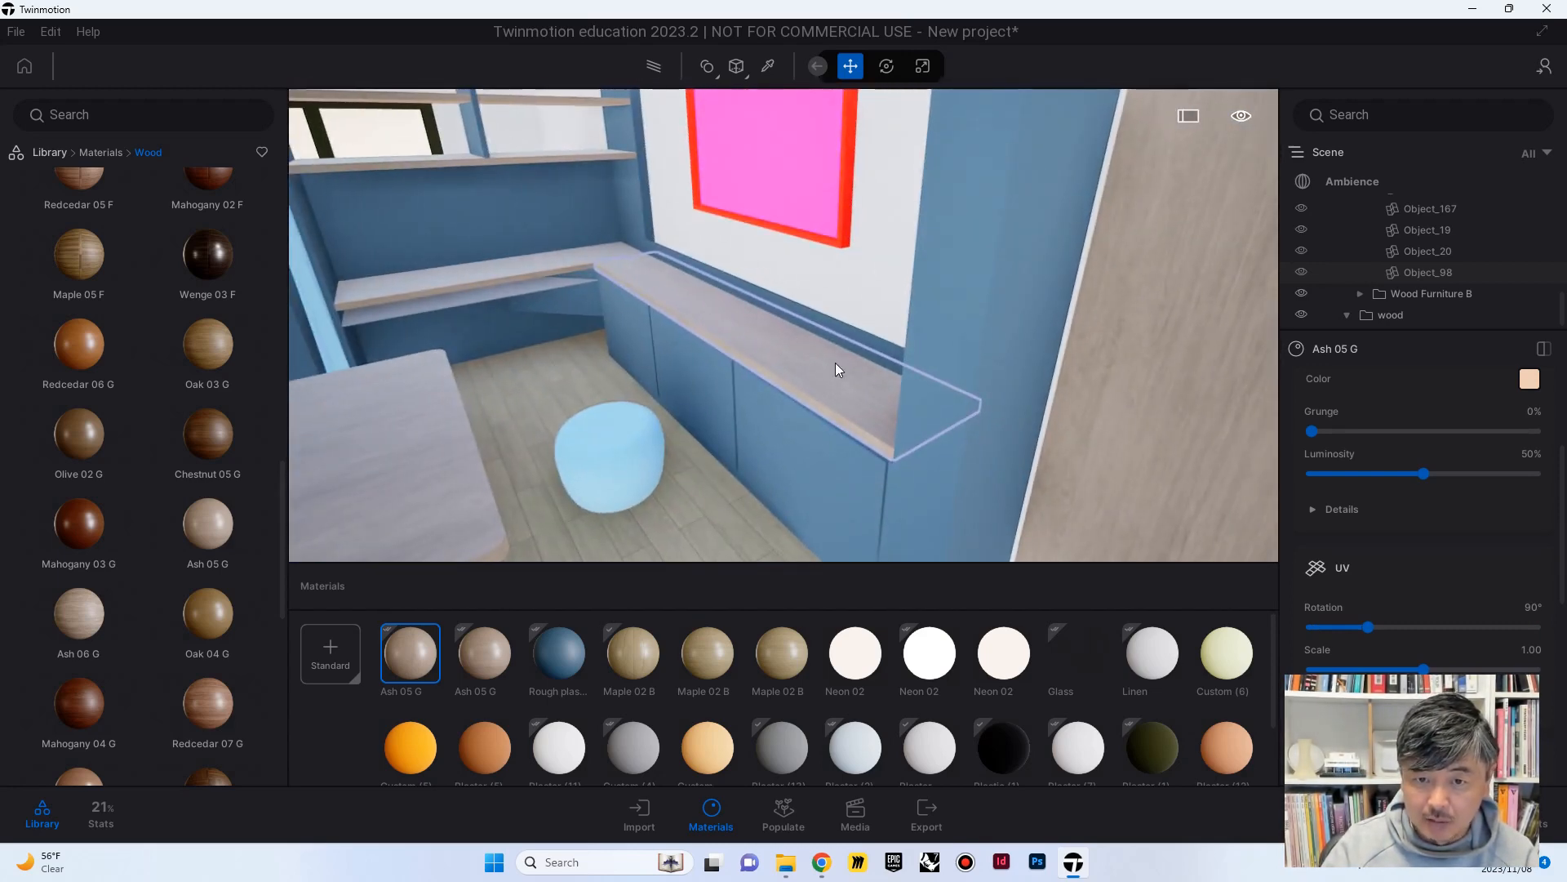
right_drag(792, 388, 633, 343)
Switch material application to Apply to object and apply the Ash 05 G material with 90° rotation to the tabletop
click(677, 341)
mouse_move(669, 442)
right_down()
mouse_move(723, 413)
mouse_move(658, 482)
mouse_move(685, 473)
mouse_move(665, 445)
right_up()
key(s)
scroll(670, 359, up, 3)
right_drag(670, 359, 738, 354)
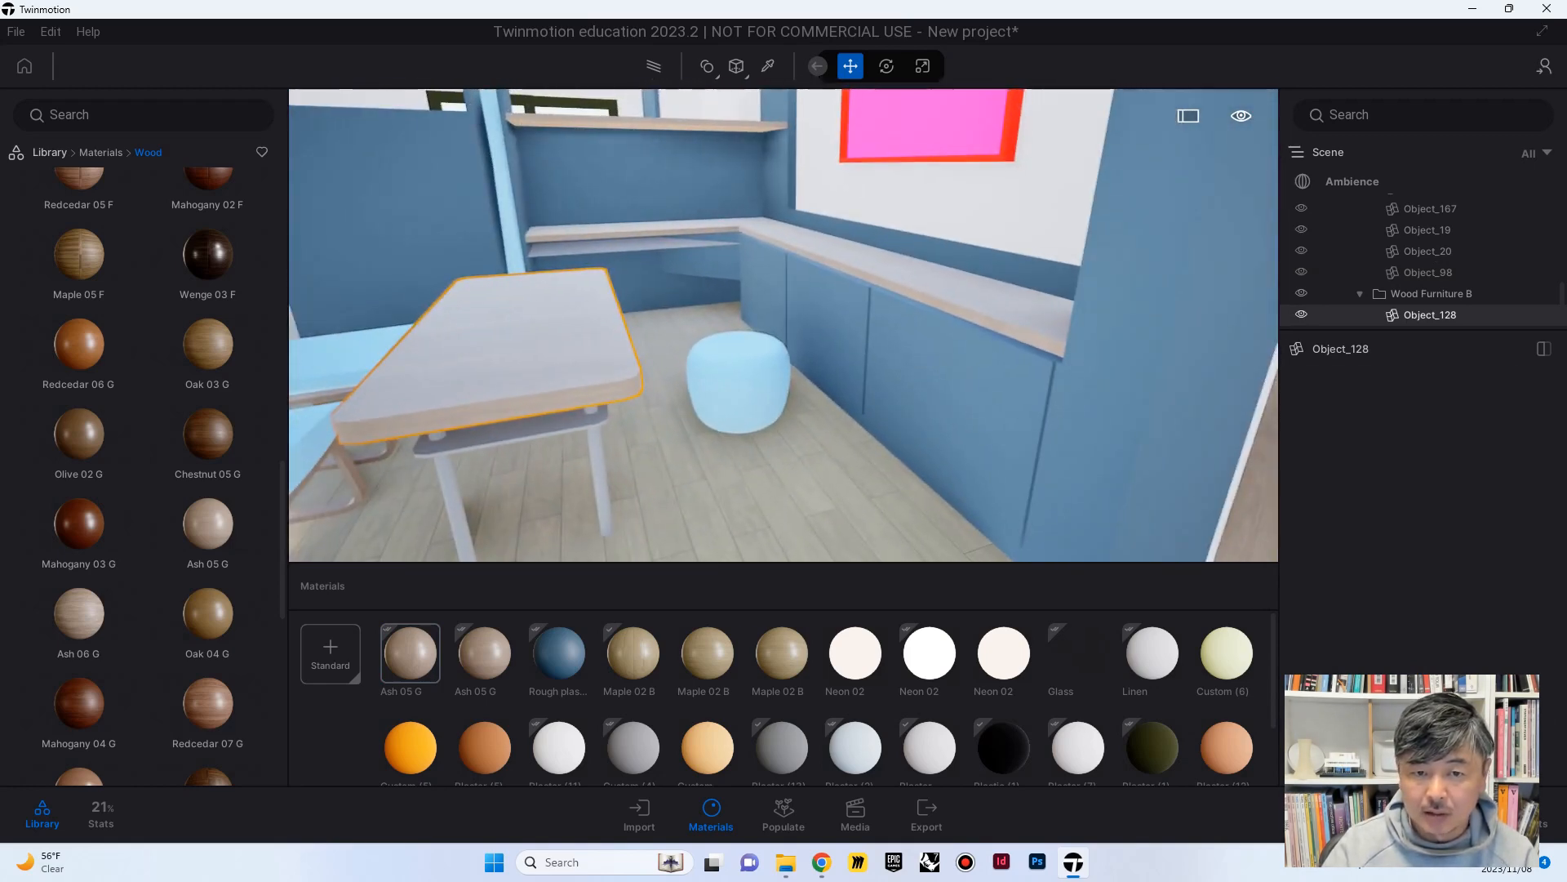
click(715, 76)
click(716, 79)
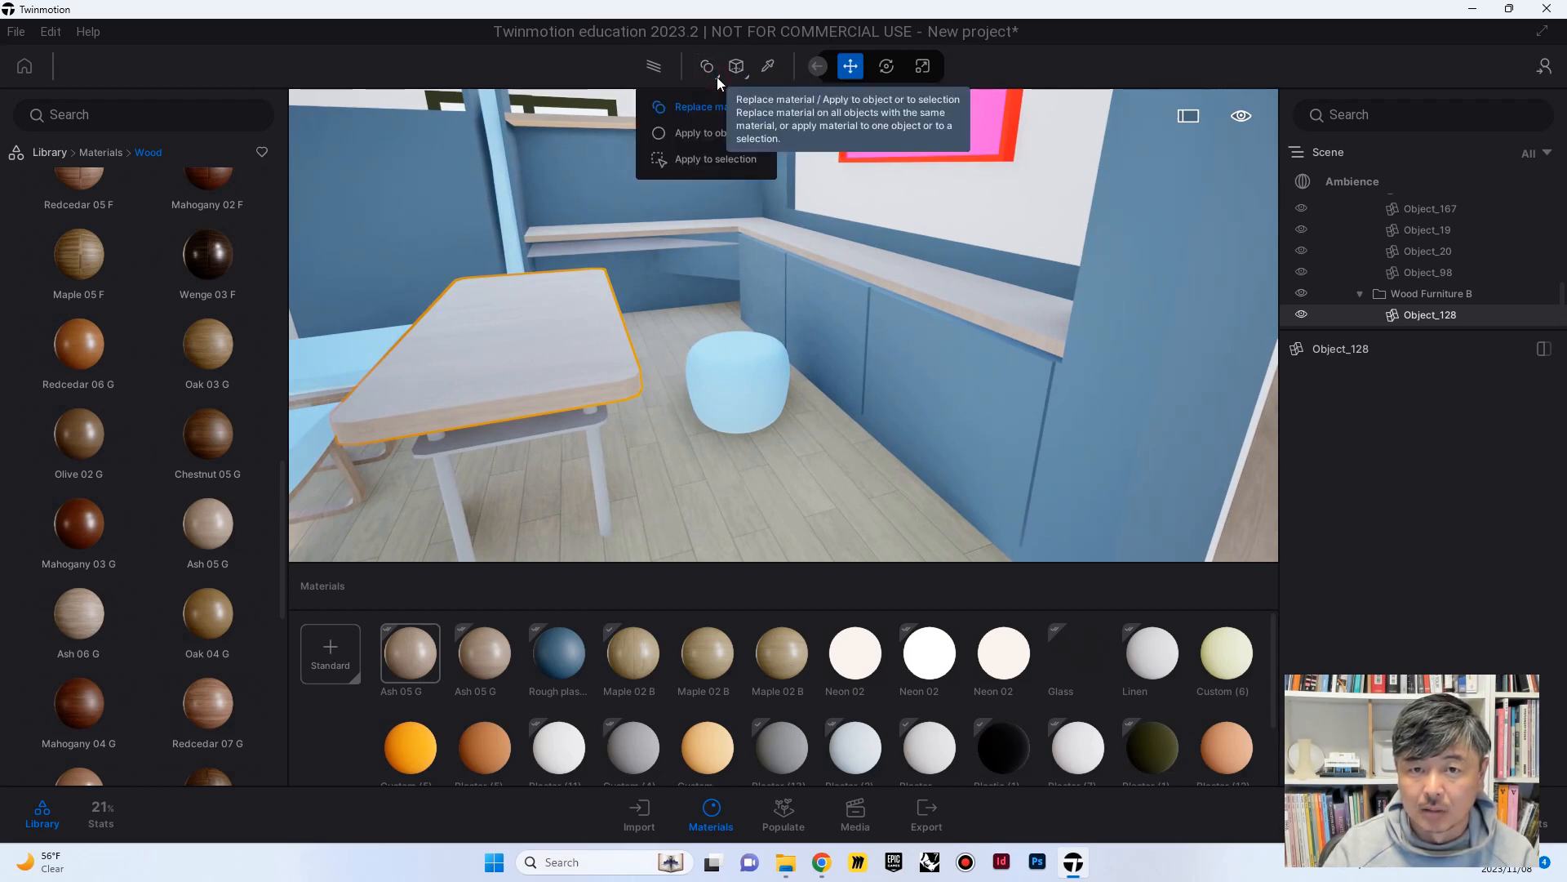
click(702, 133)
click(480, 671)
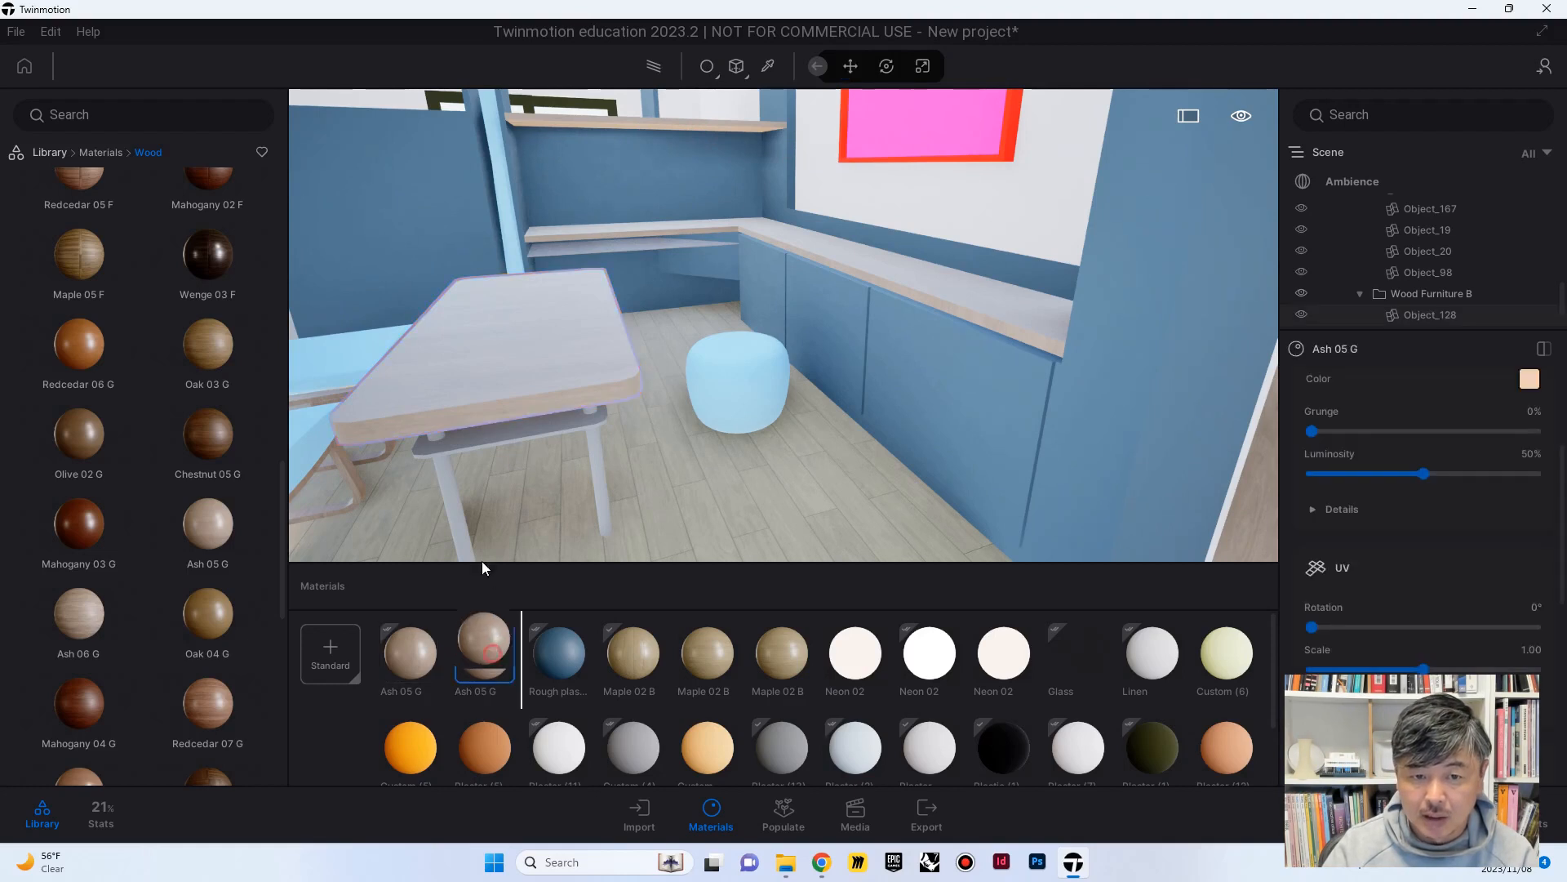
click(406, 672)
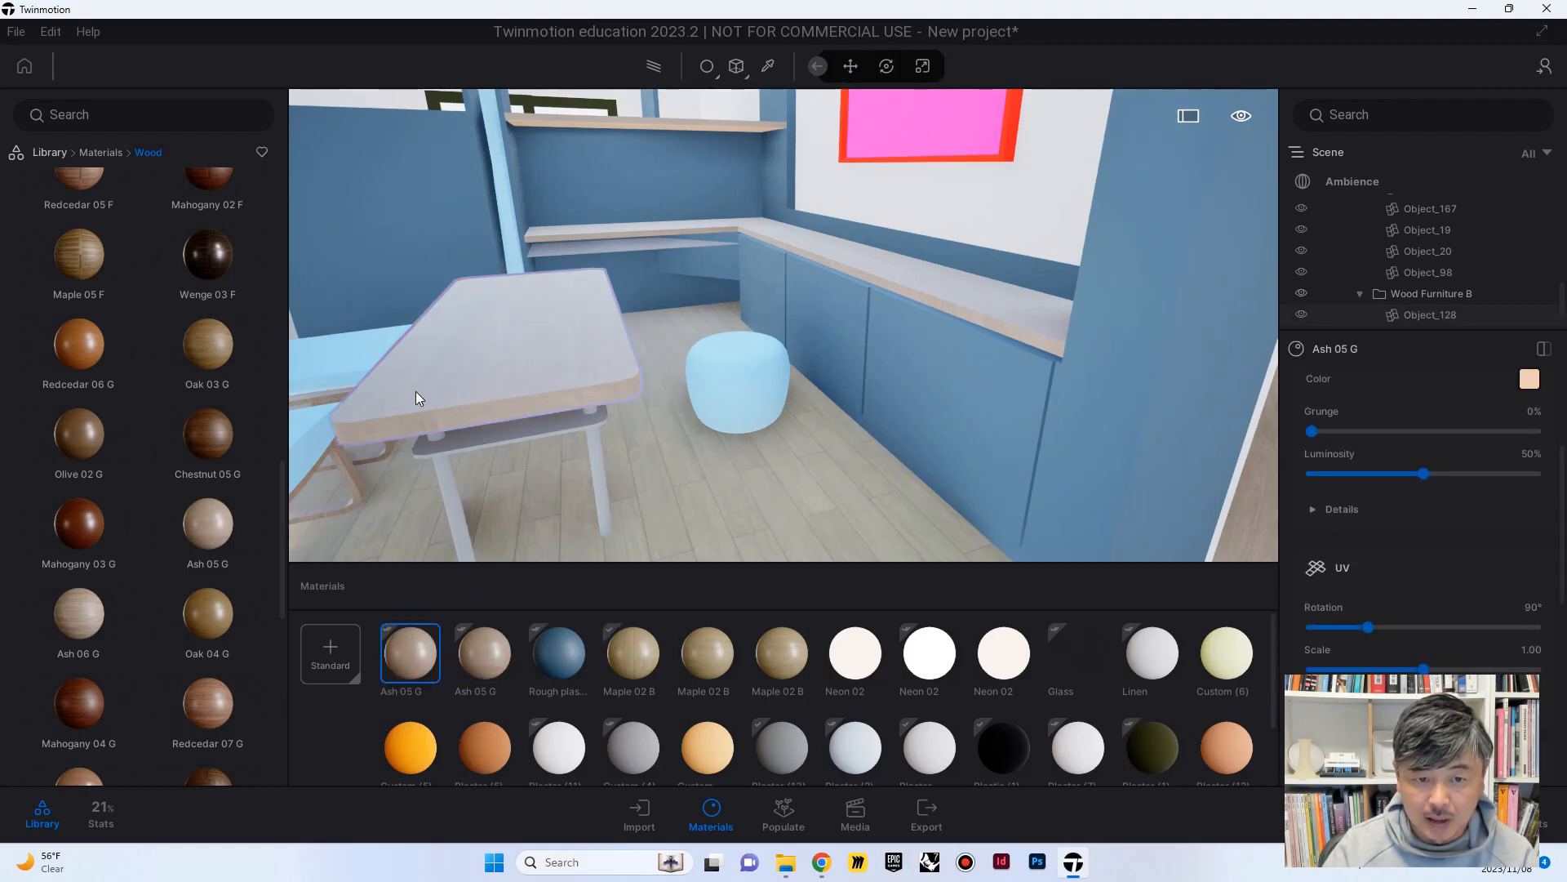
right_drag(552, 422, 503, 423)
right_drag(627, 433, 609, 433)
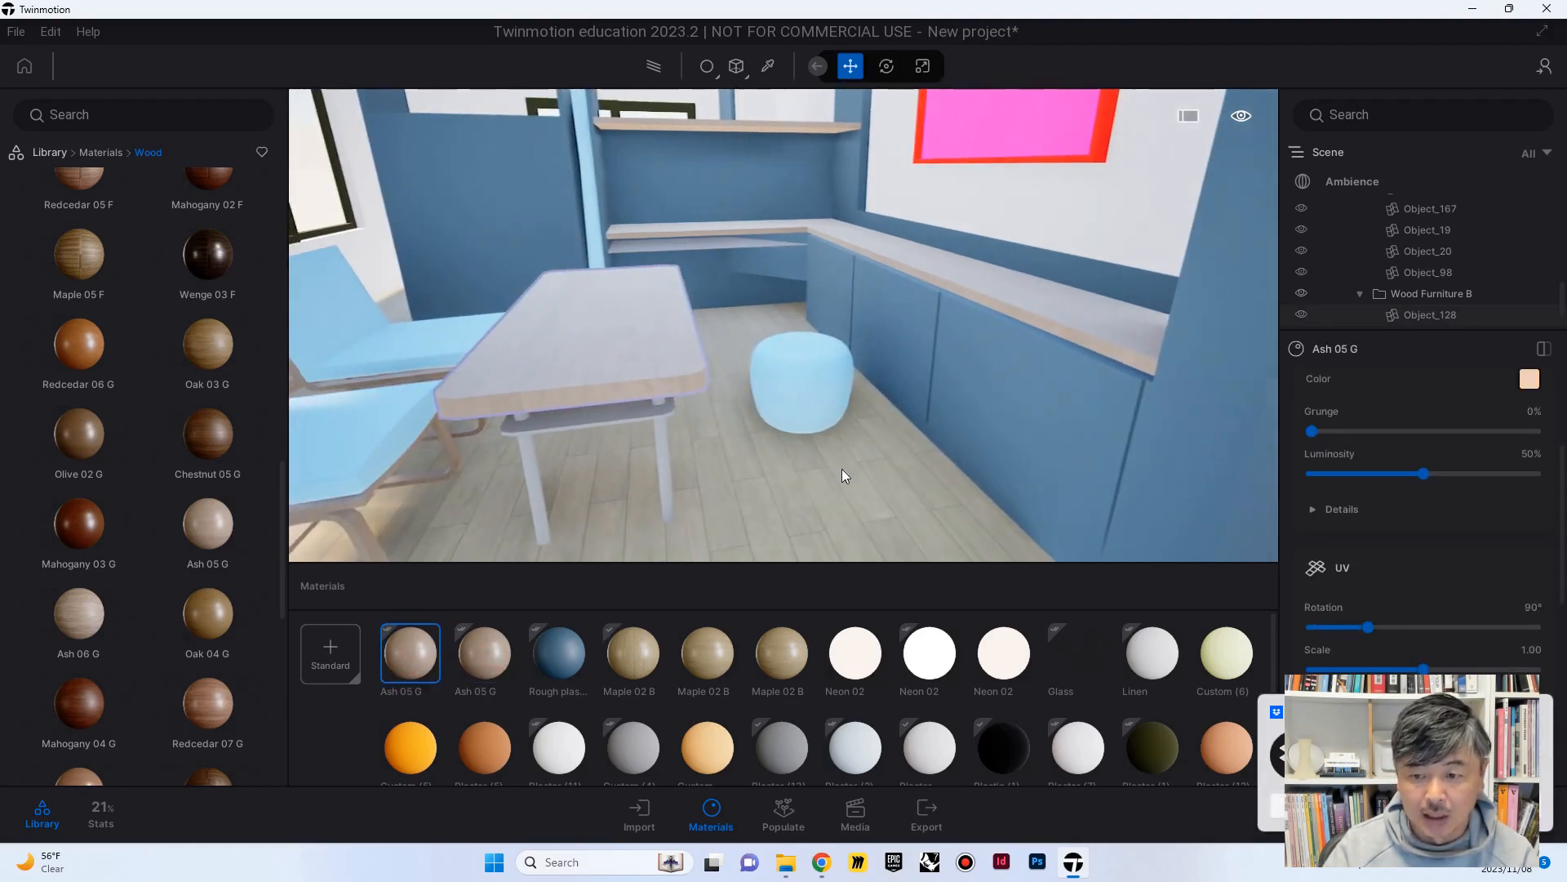
Review the room from further back and set the material application mode back to Replace material
click(1535, 713)
right_drag(744, 510, 718, 449)
key(d)
key(s)
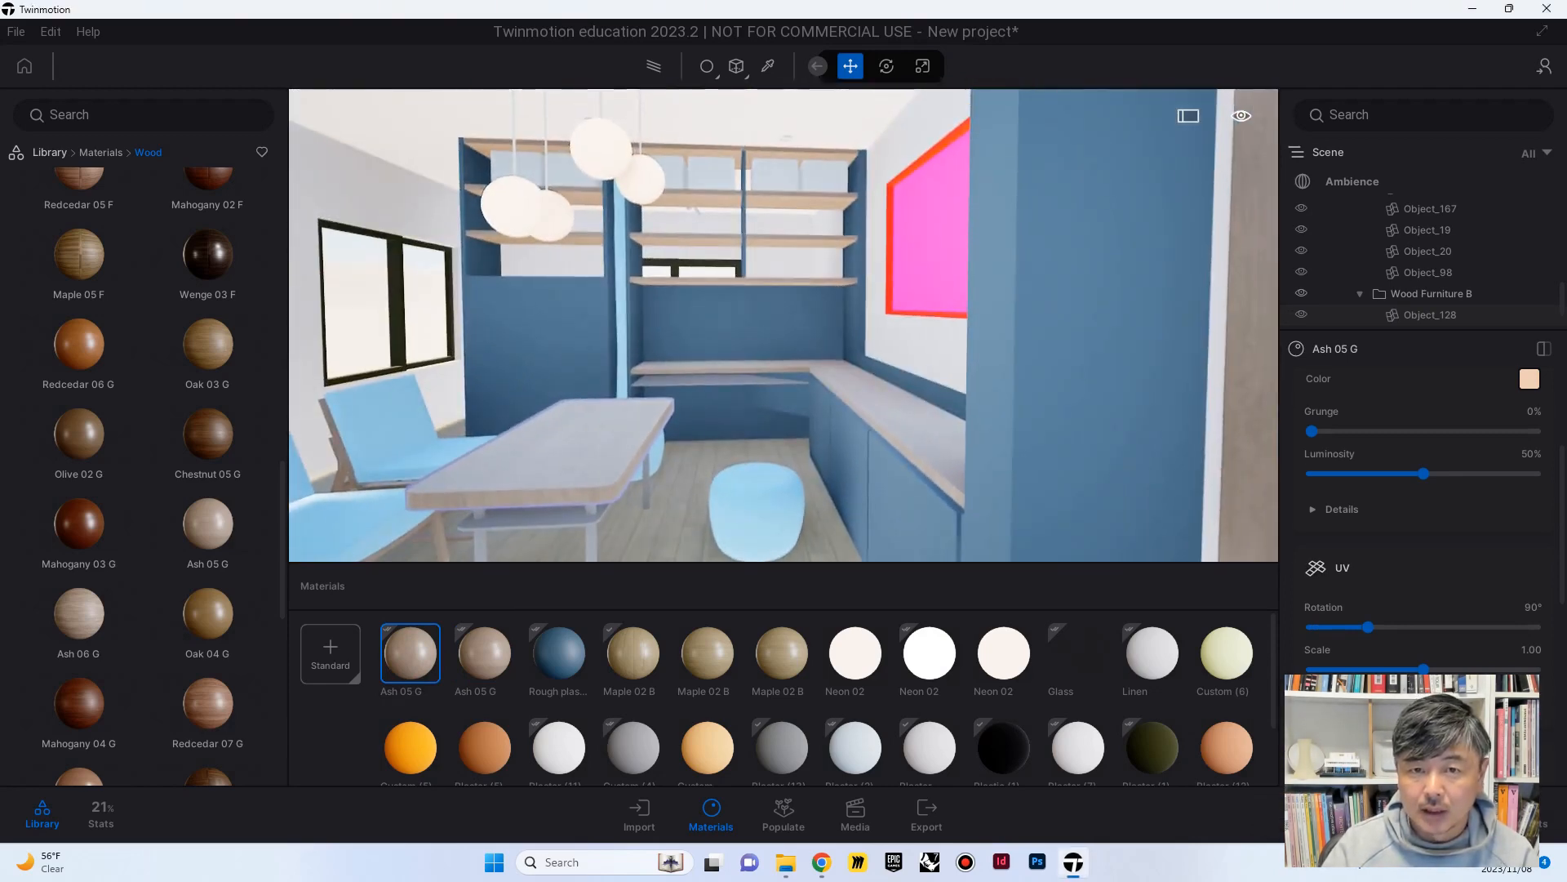
key(s)
key(a)
right_drag(718, 449, 765, 455)
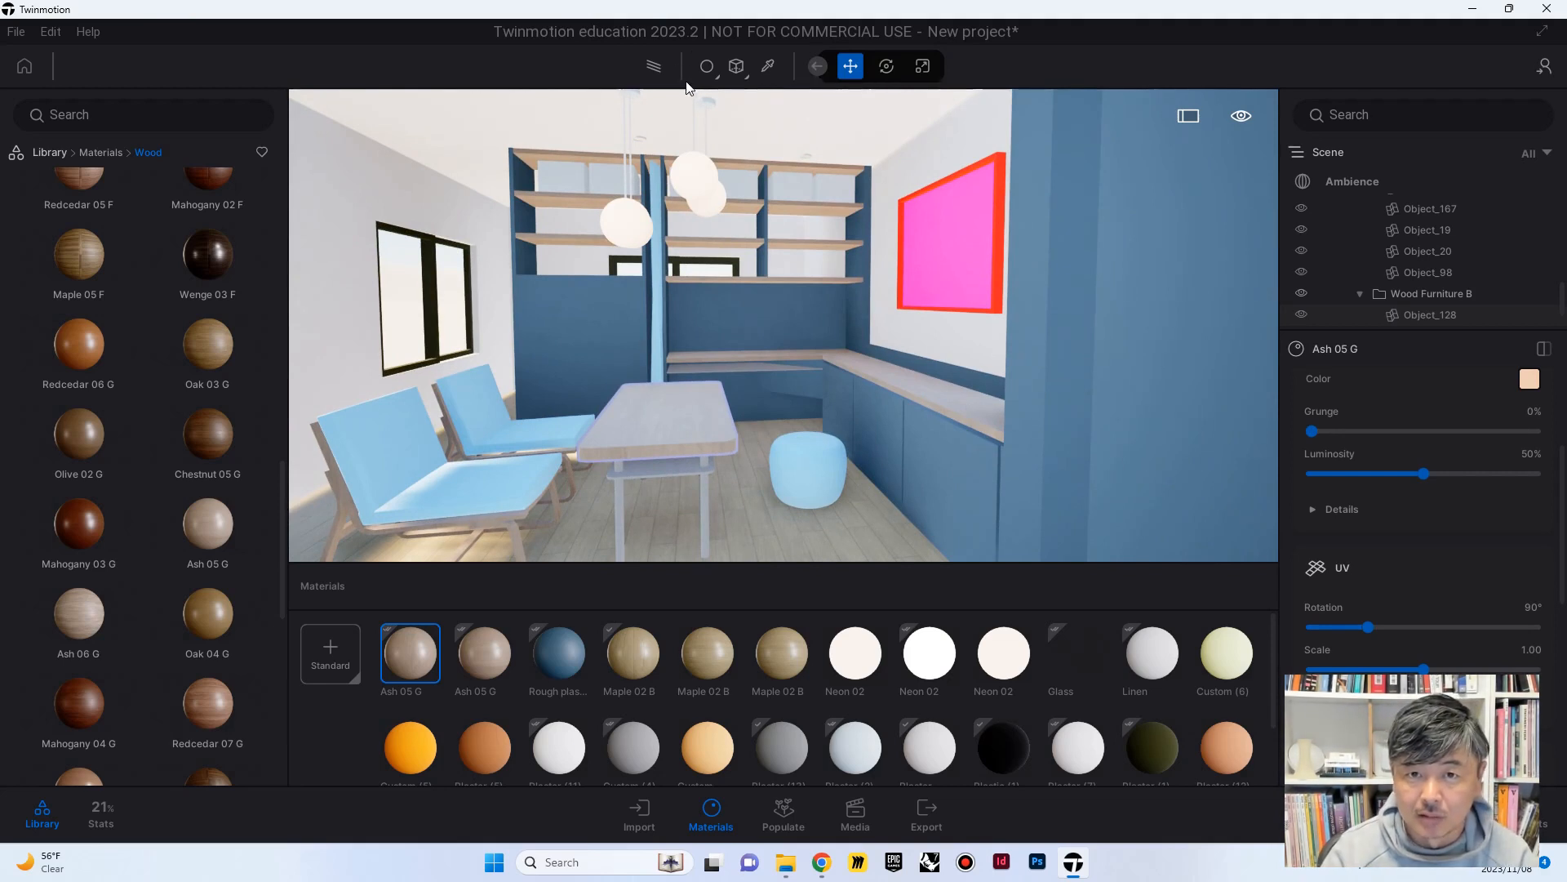
click(708, 67)
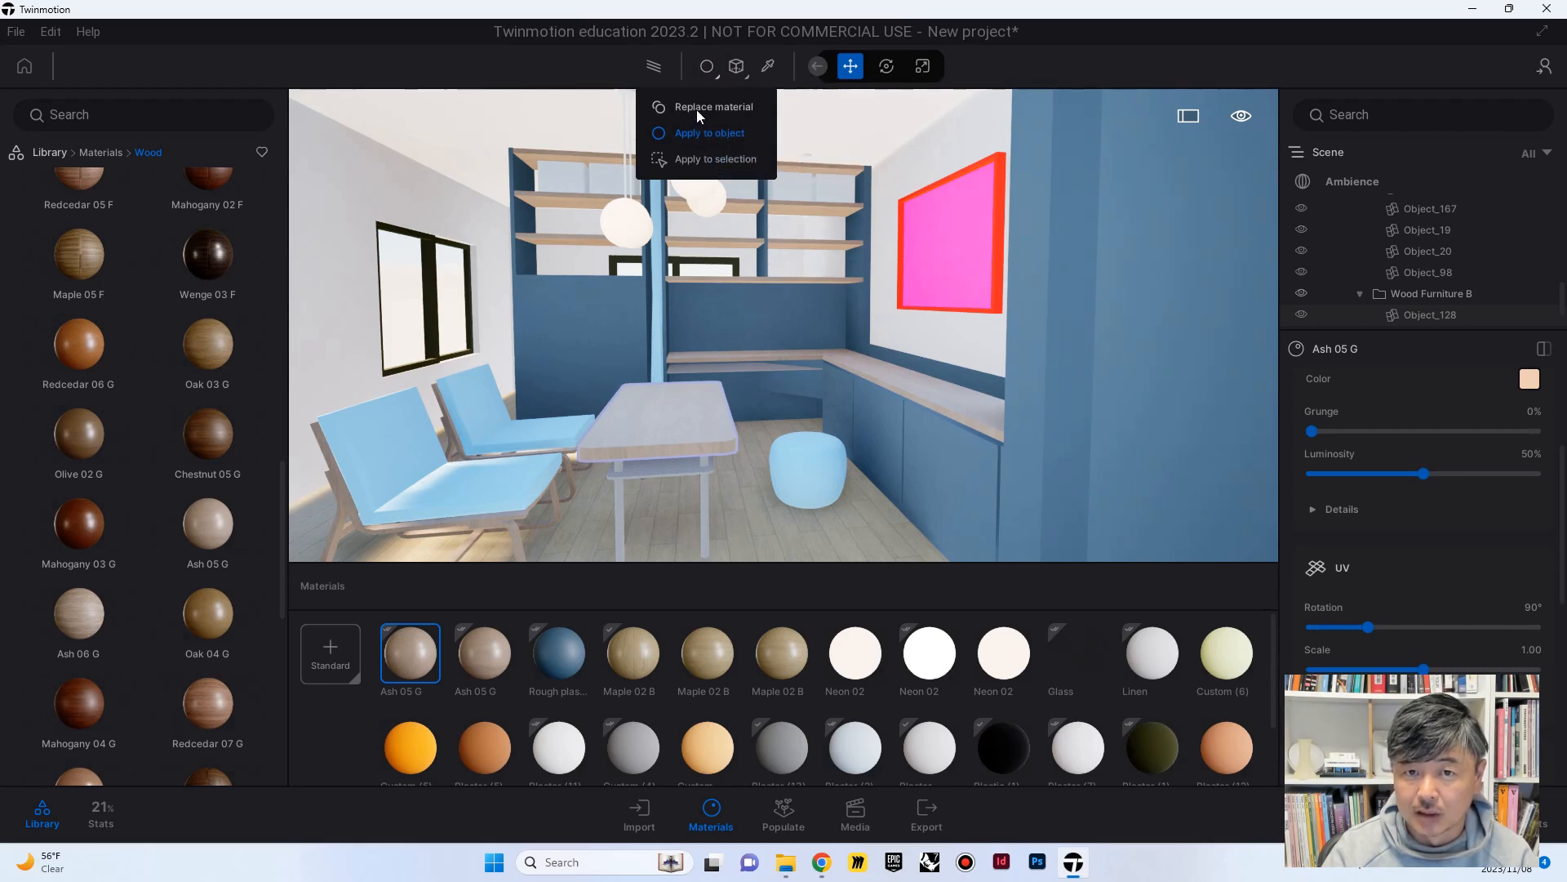
click(697, 109)
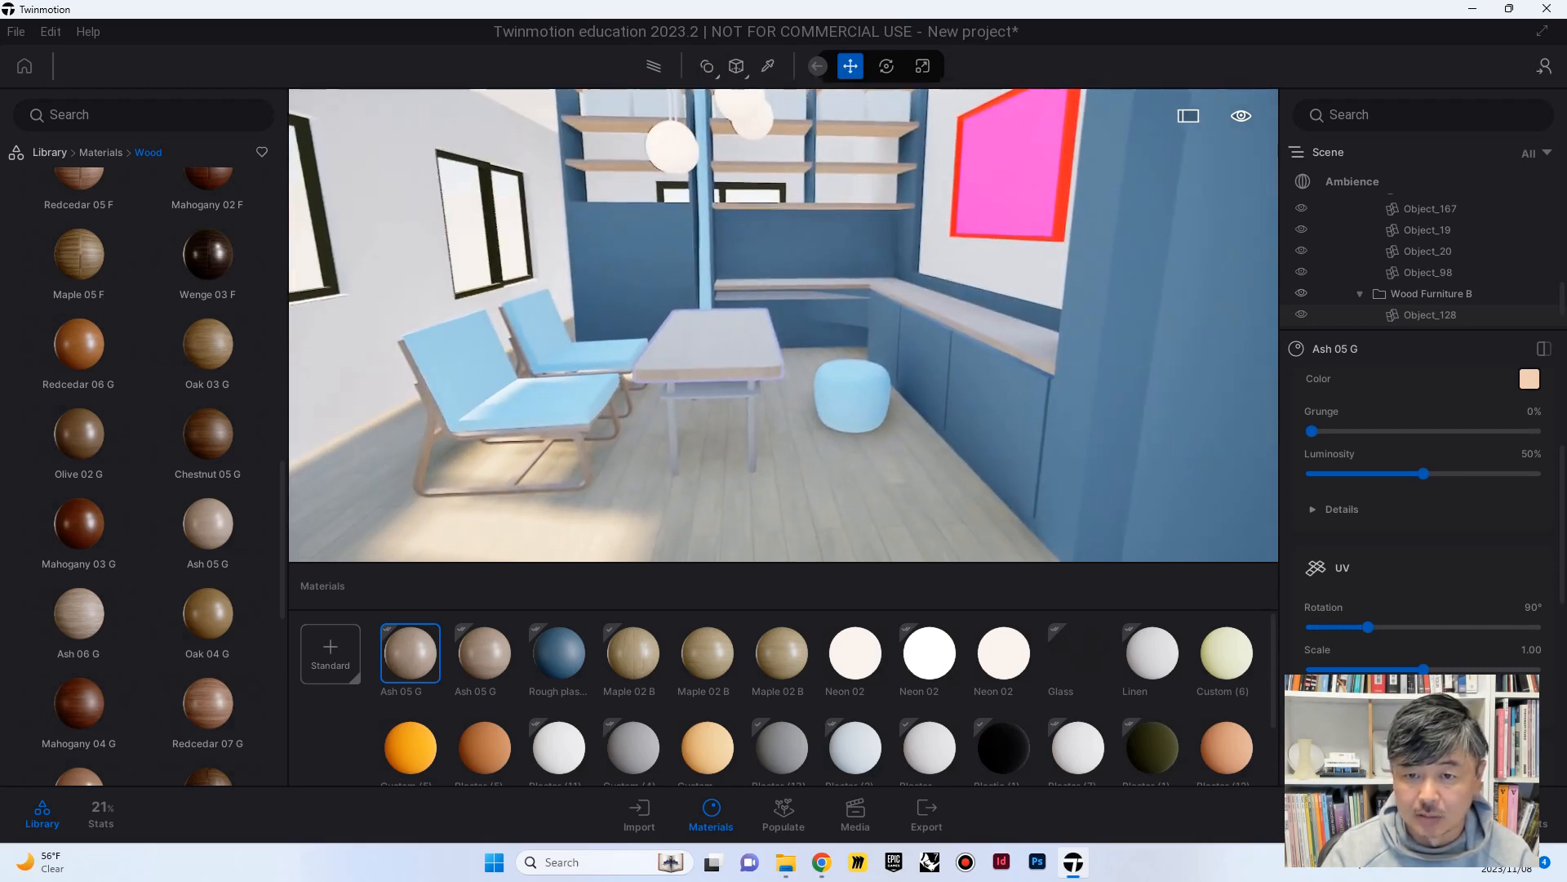
Apply Fabric wool base 01 from the library to the light blue chair upholstery and set its color to dark gray 373737
right_drag(606, 434, 584, 435)
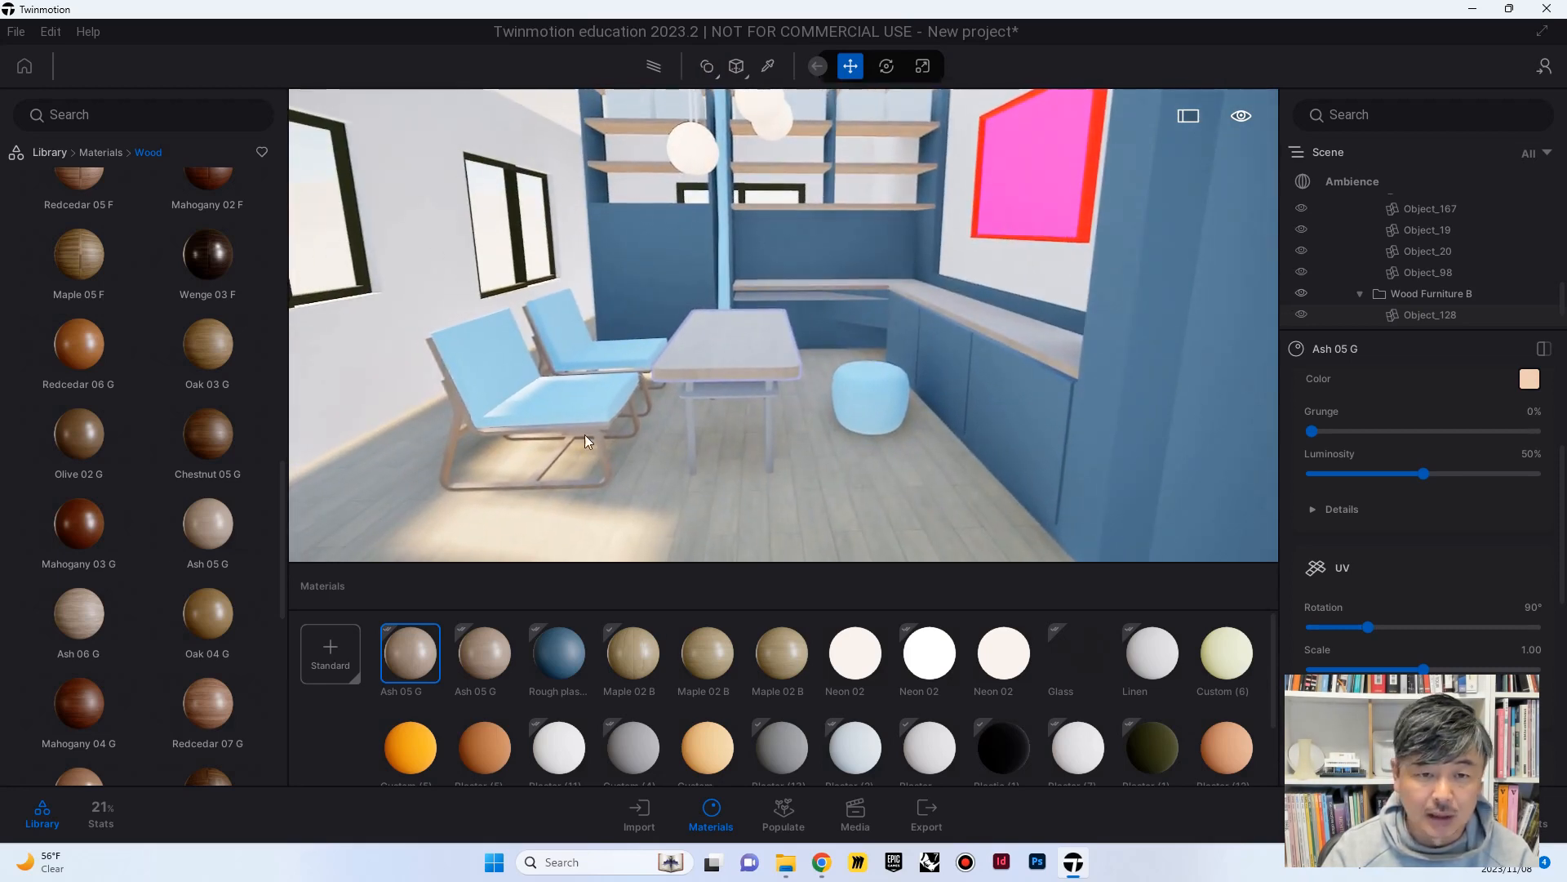
click(106, 154)
scroll(208, 409, down, 3)
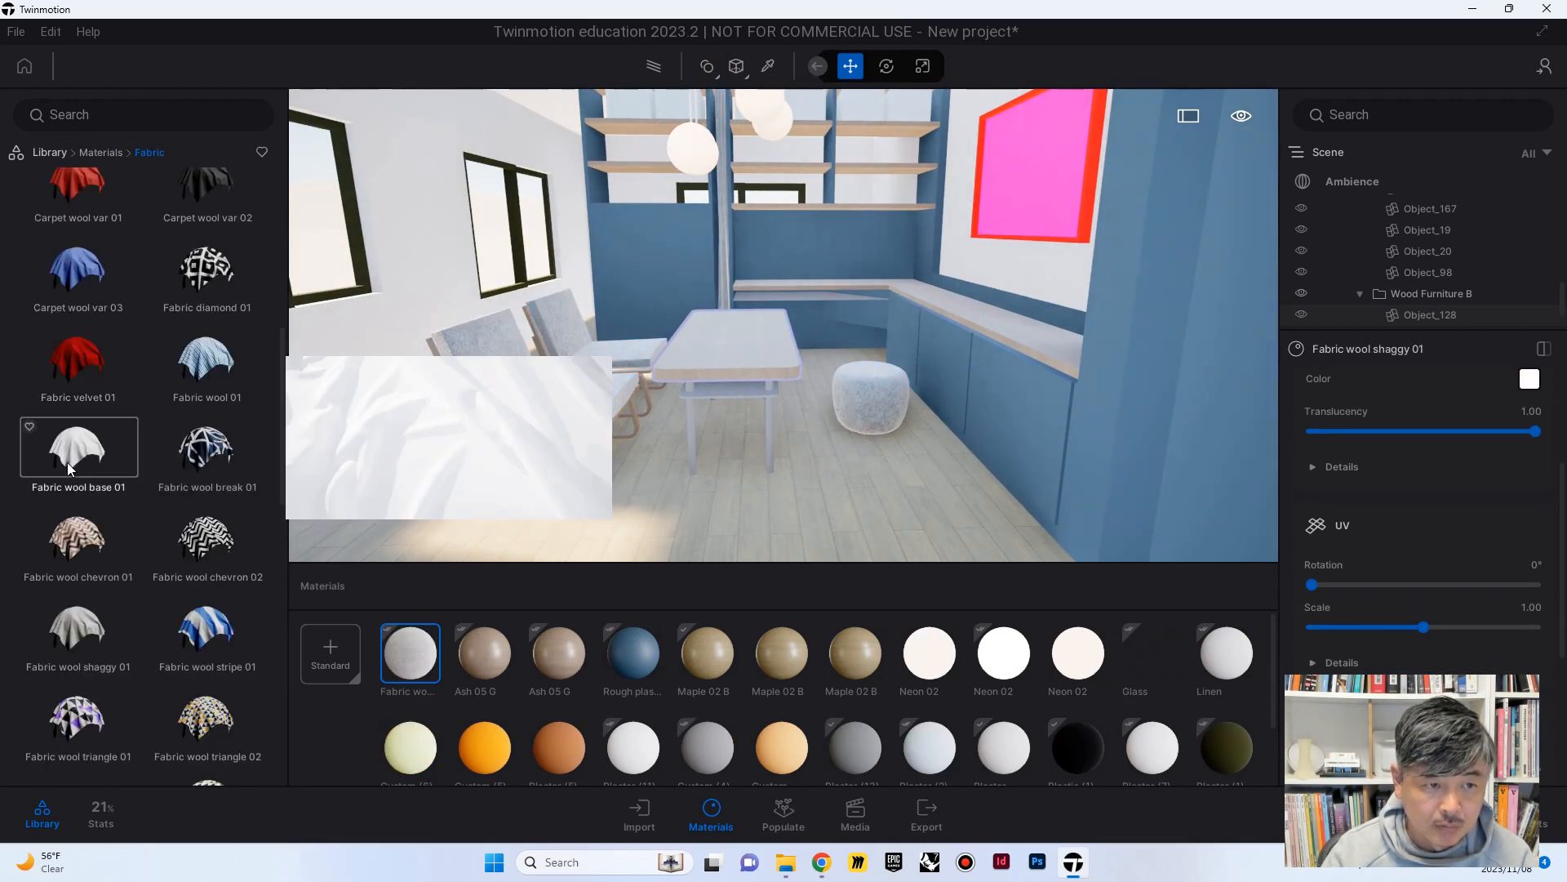
drag(72, 457, 517, 414)
mouse_move(674, 346)
right_down()
mouse_move(699, 328)
mouse_move(684, 328)
right_up()
click(1529, 378)
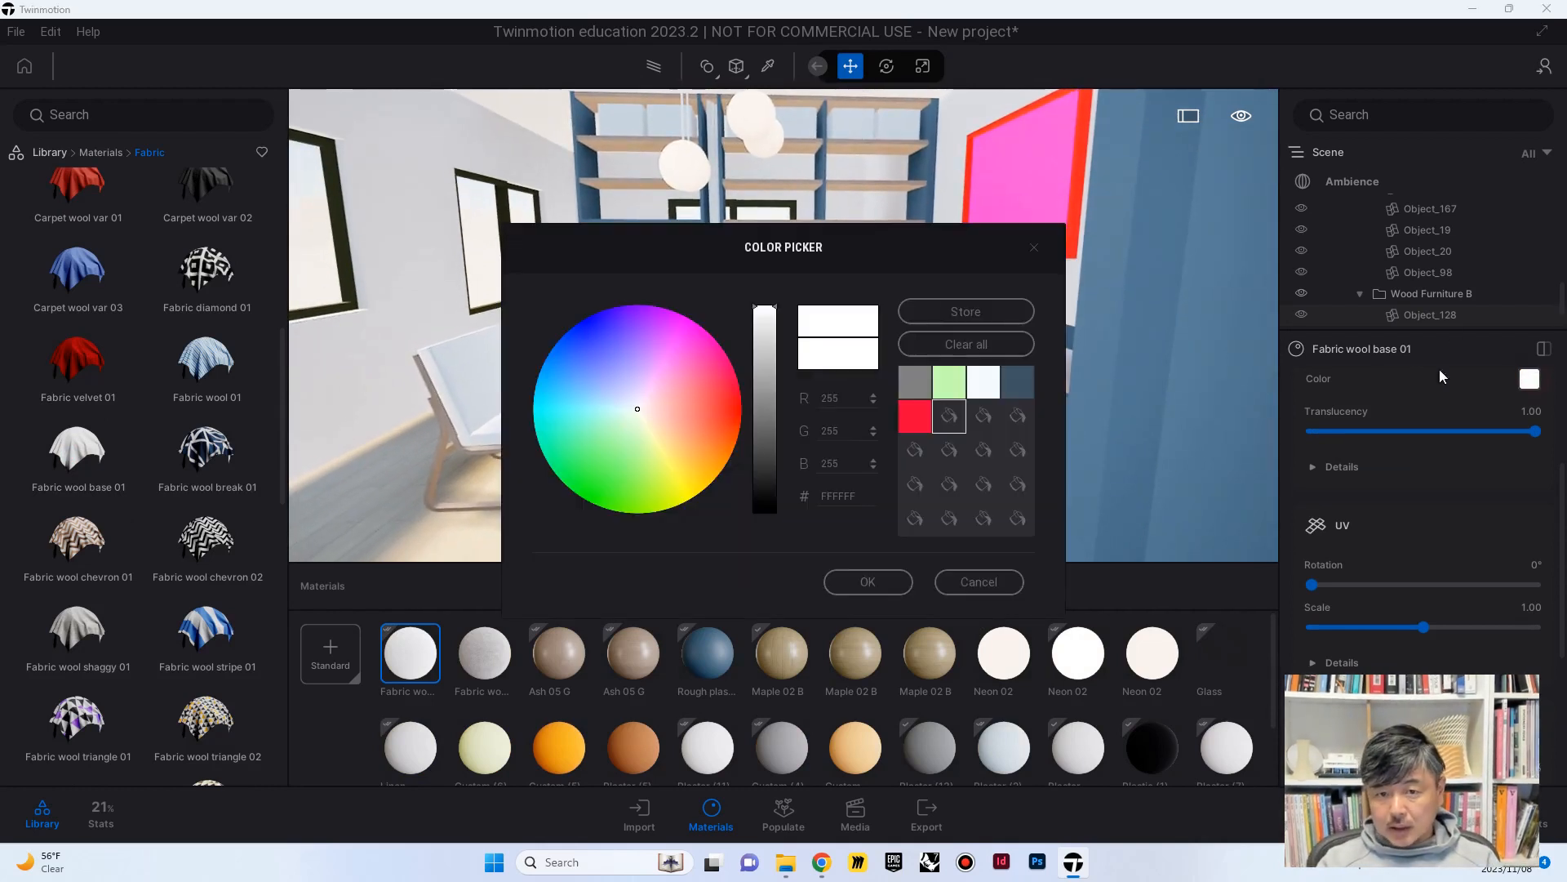
drag(765, 349, 765, 468)
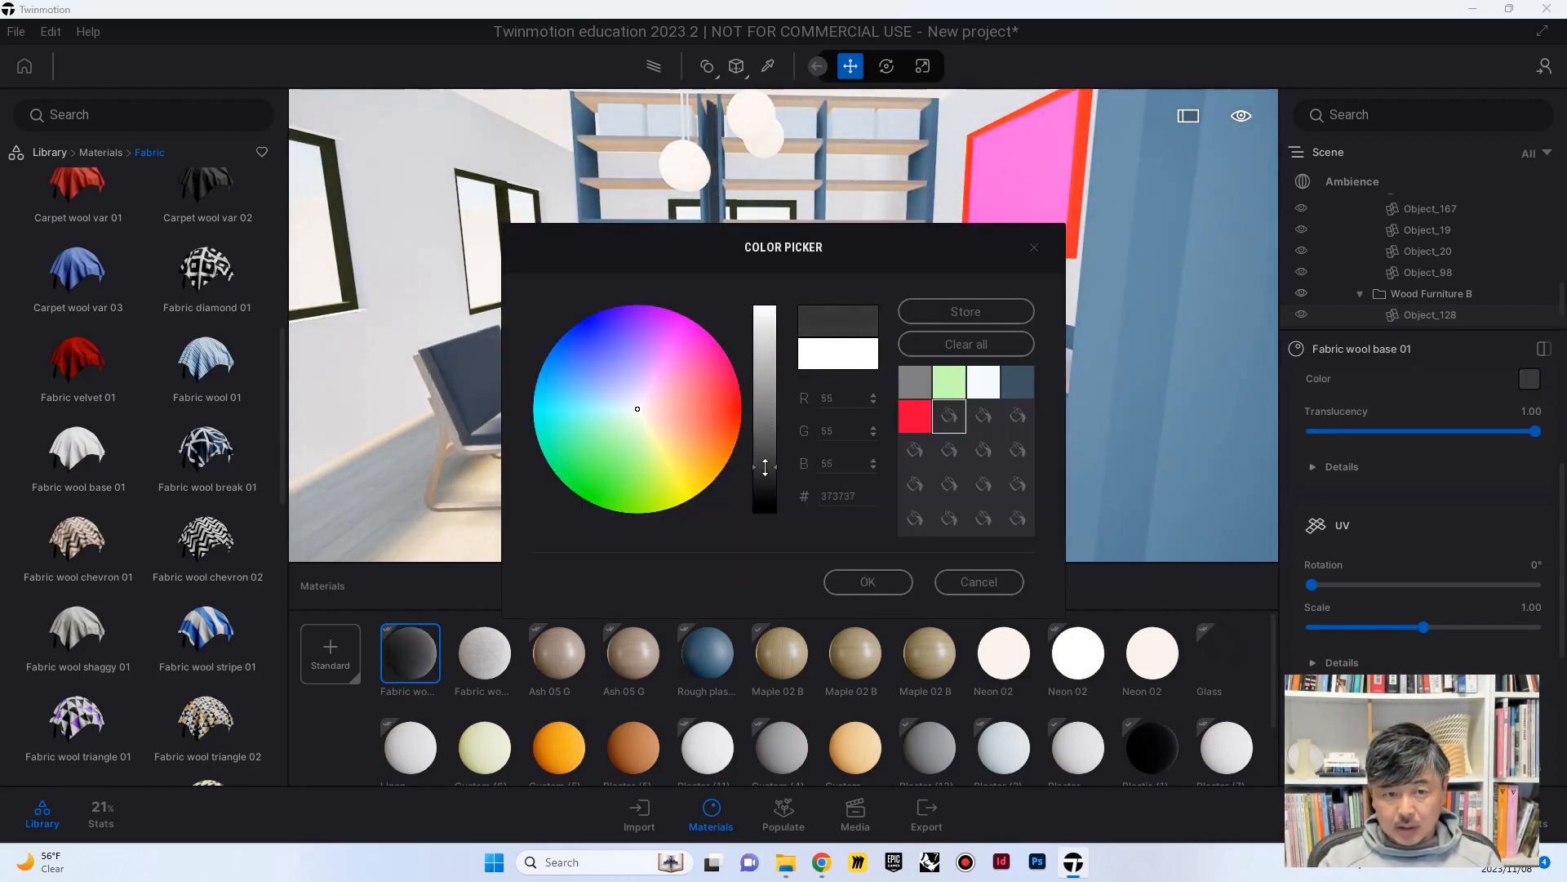
click(853, 581)
Apply the Brushed aluminium 01 metal material from the library to the pendant lights' ceiling mounts
right_drag(618, 418, 523, 320)
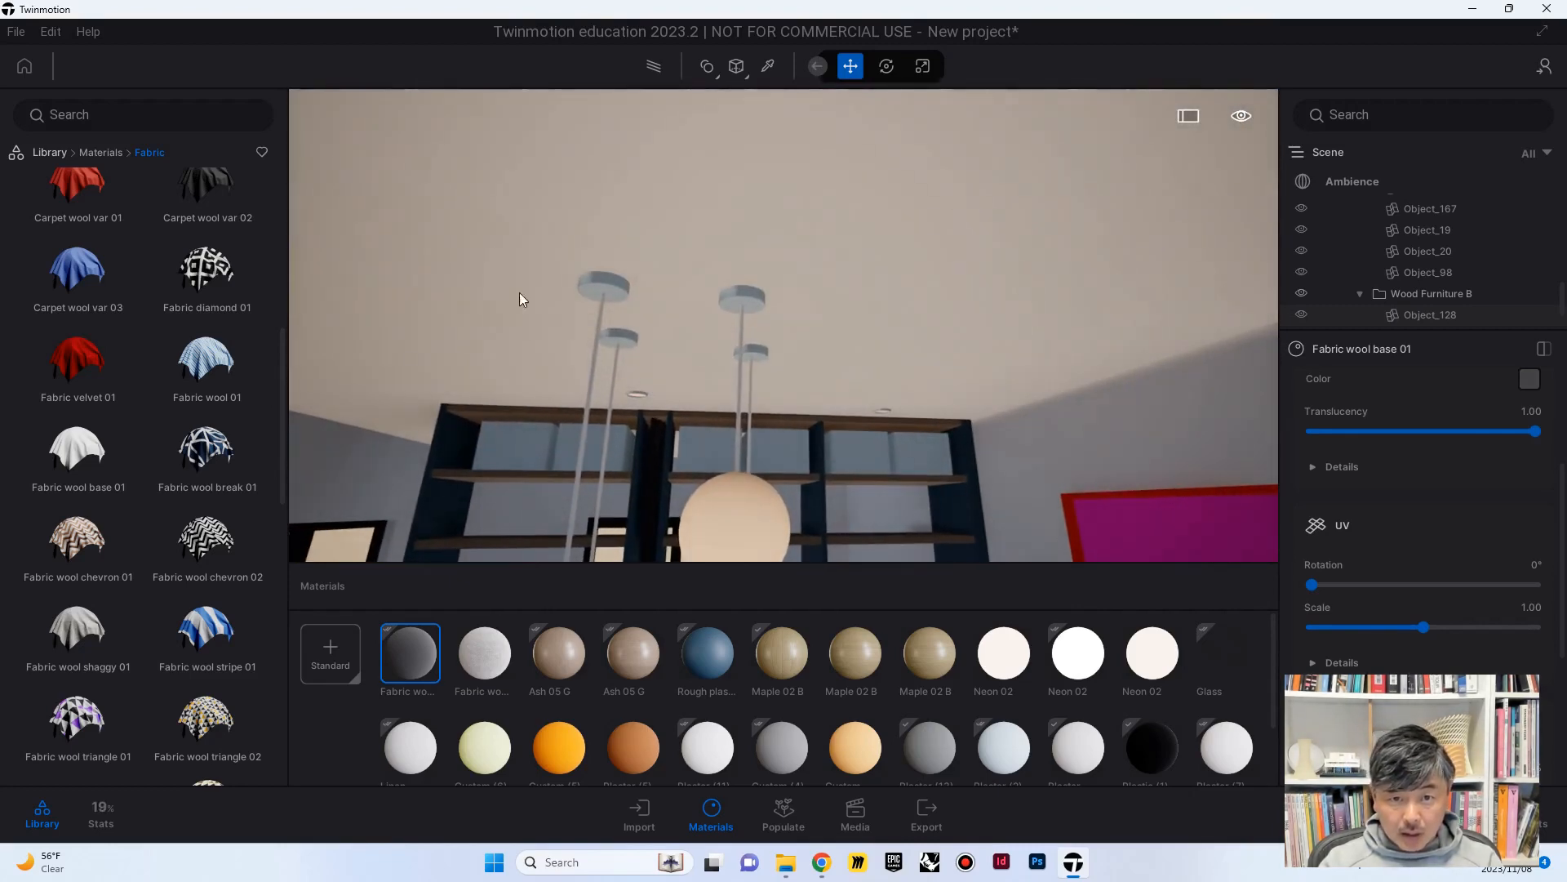
click(47, 153)
click(65, 196)
click(208, 217)
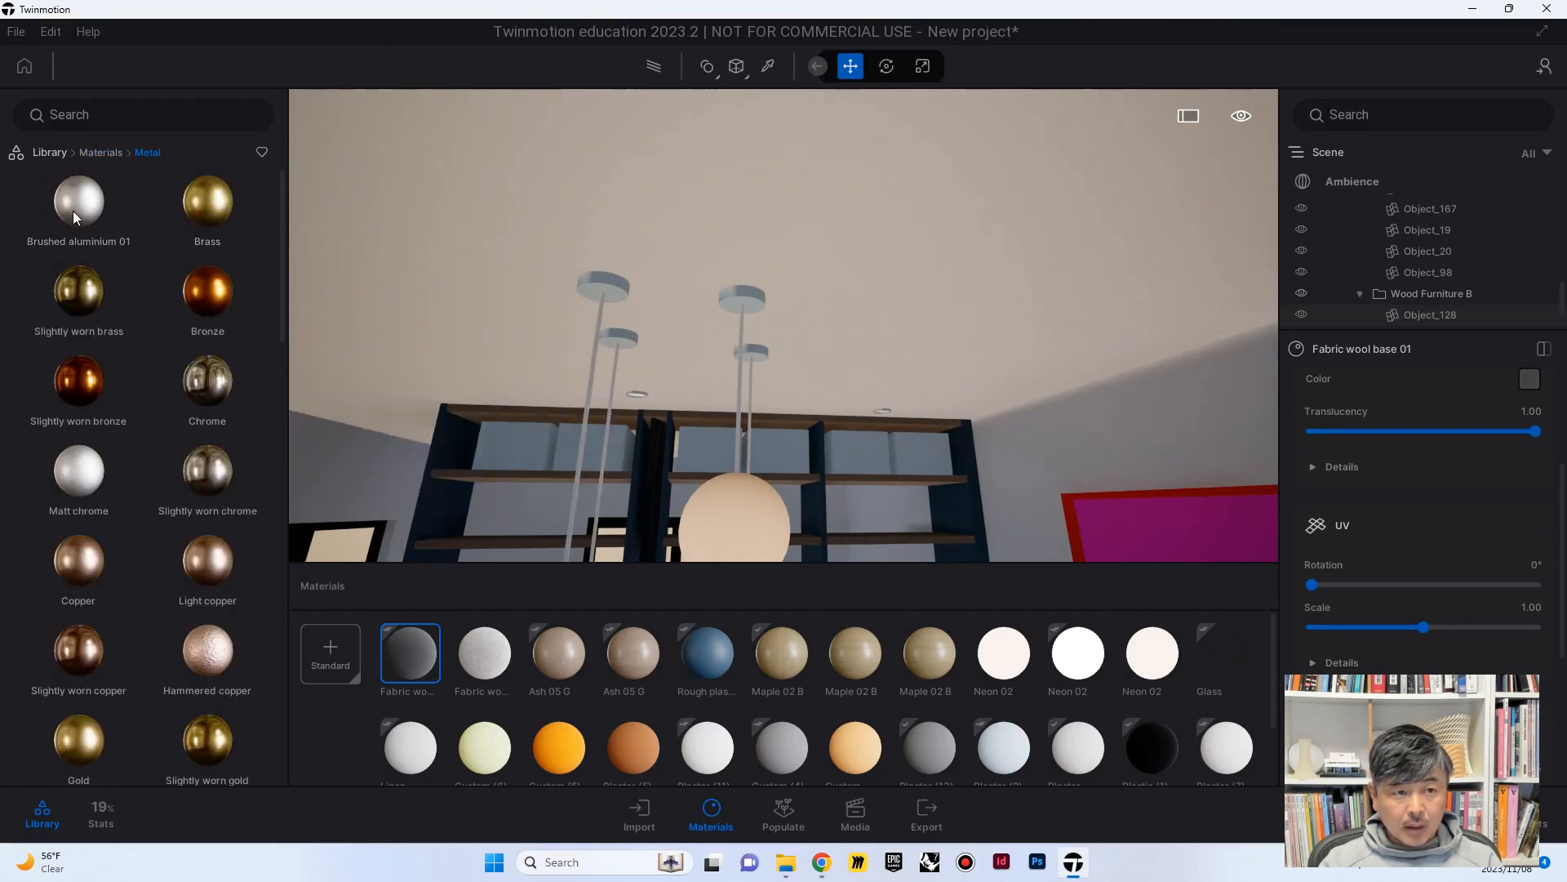
drag(42, 206, 585, 284)
Duplicate the blue Rough plastic material, apply the copy to the red frame on the wall and darken its color to 0E1317
mouse_move(890, 536)
right_down()
mouse_move(1249, 563)
mouse_move(898, 441)
mouse_move(914, 404)
mouse_move(952, 414)
right_up()
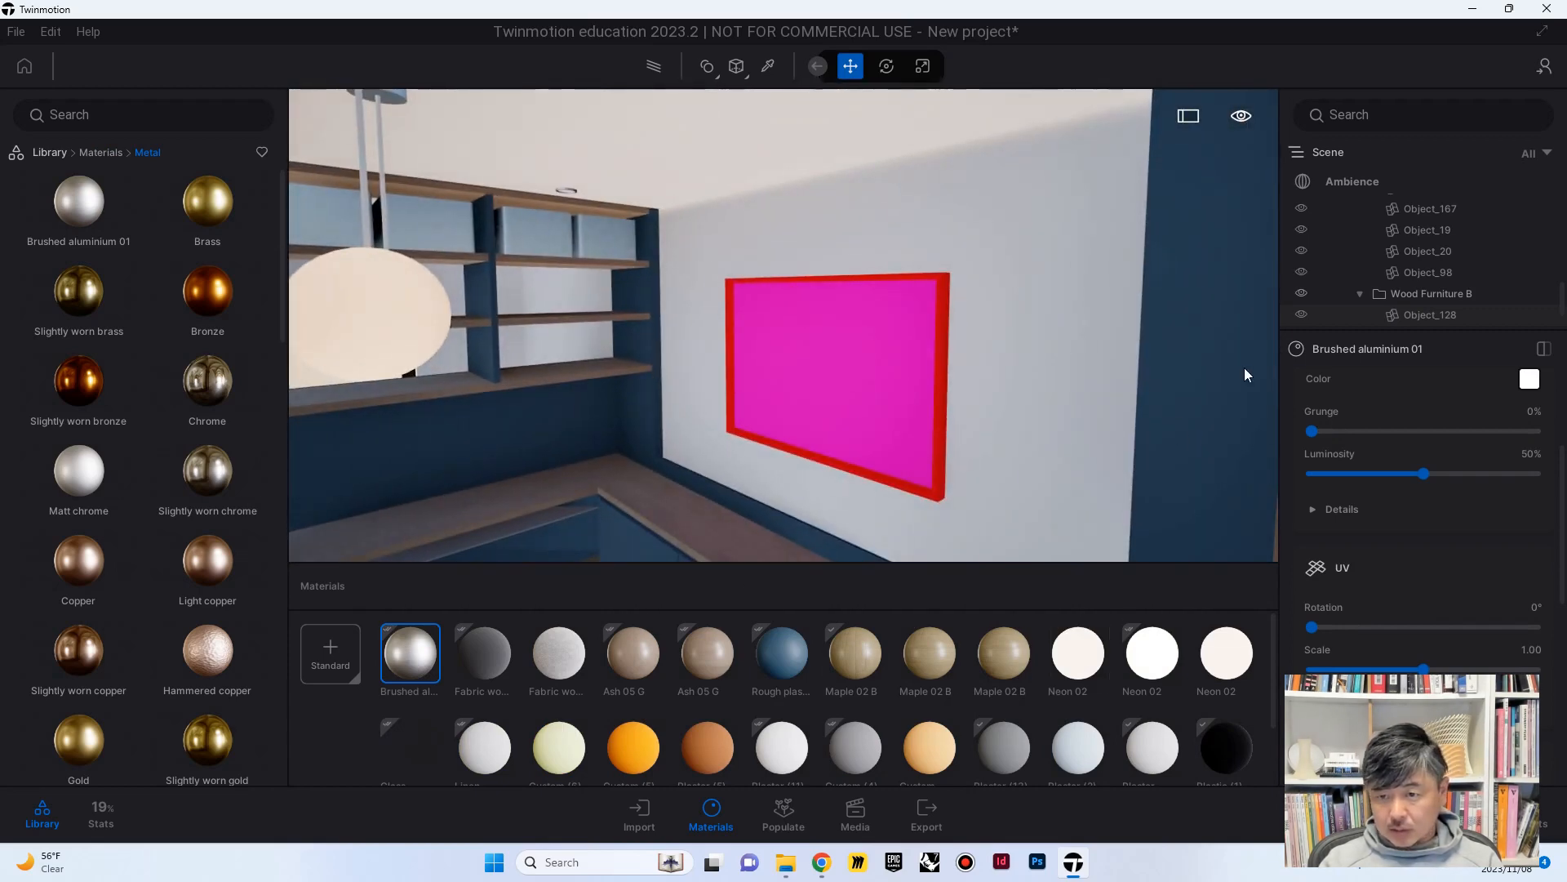
right_click(778, 650)
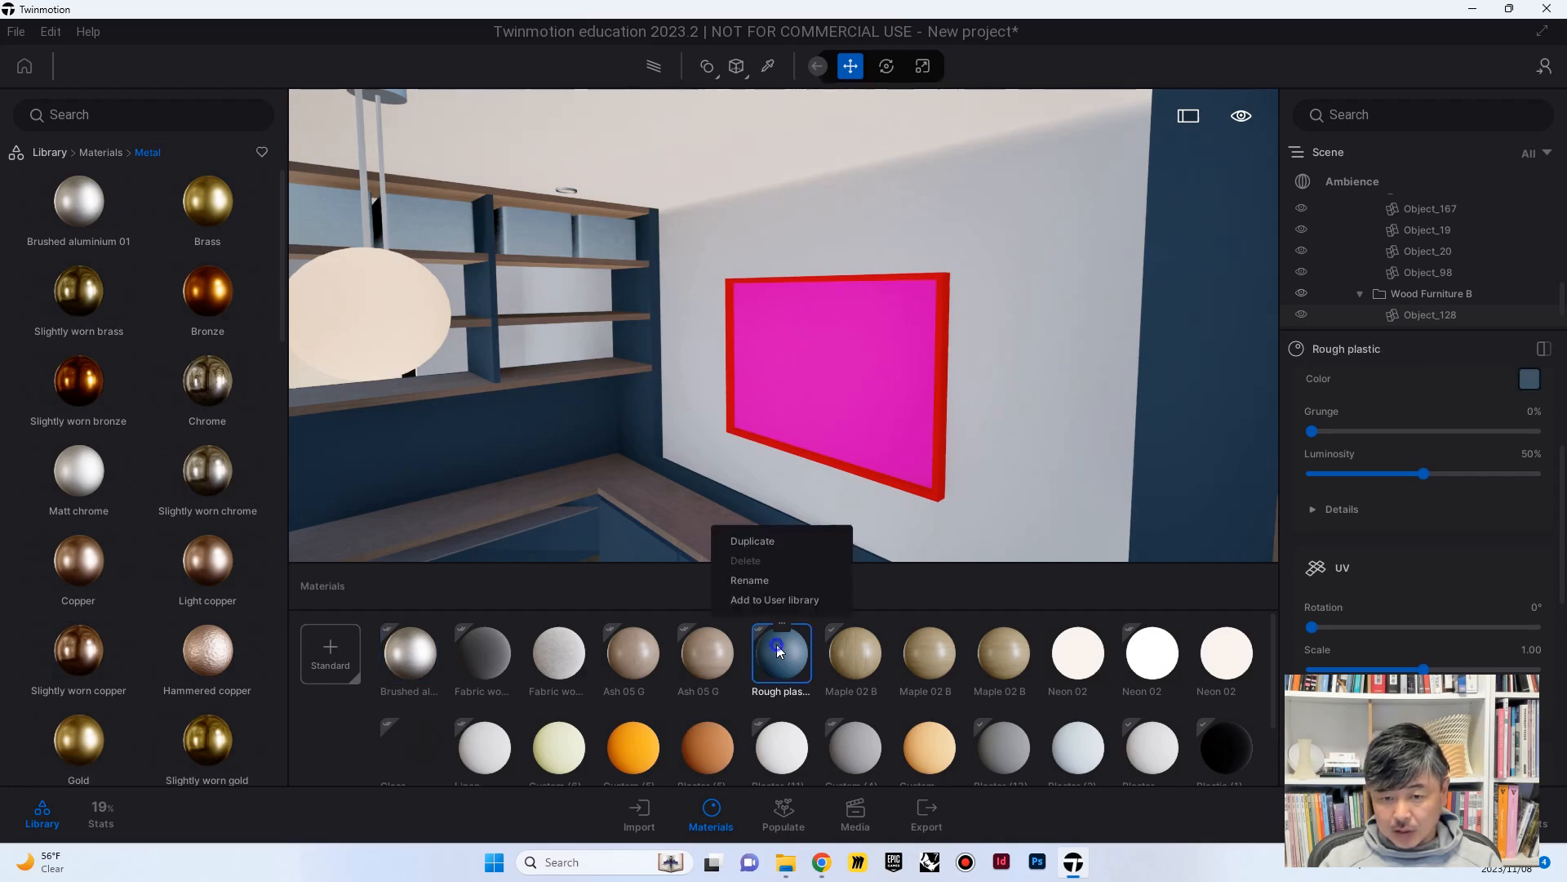
click(761, 539)
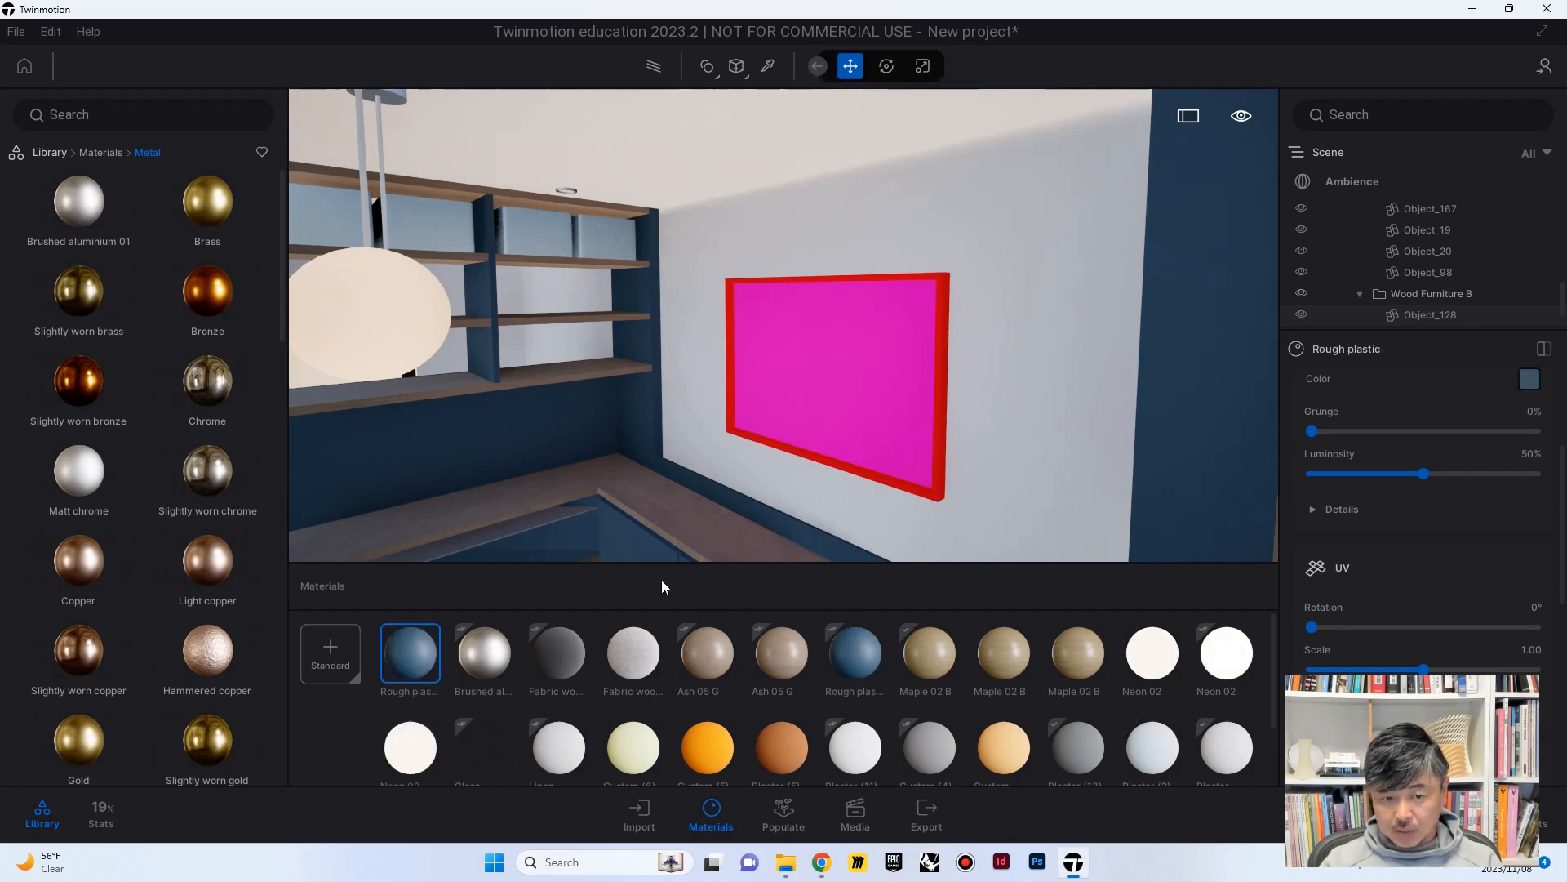
drag(412, 658, 936, 492)
click(1529, 379)
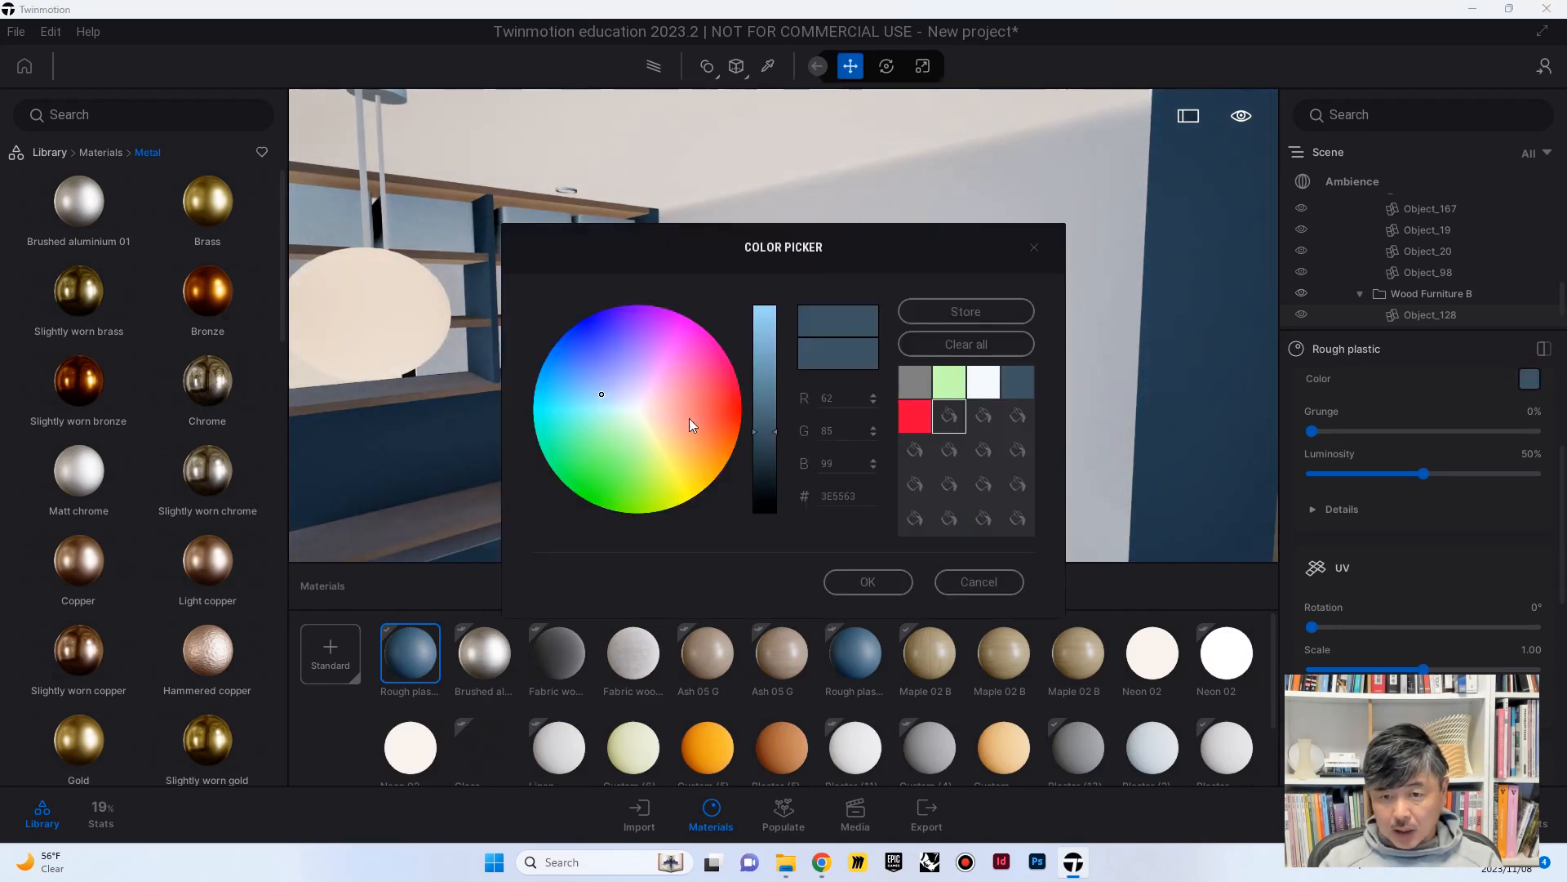
drag(769, 418, 780, 494)
click(841, 577)
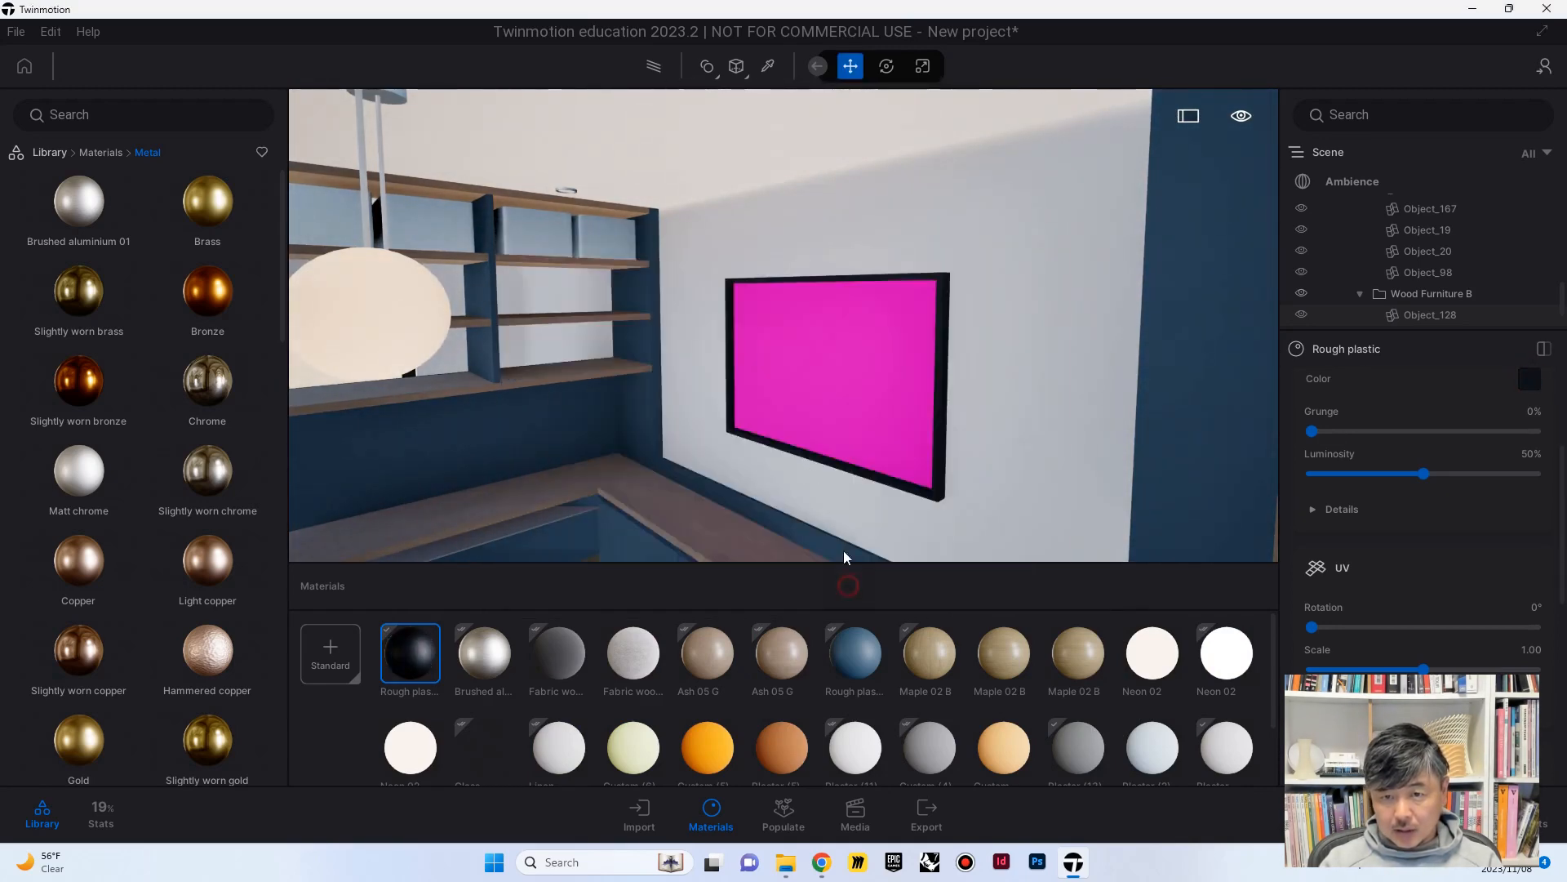
Apply the Galvanised steel 01 metal material to the window frames and set its color to near-black 272727
right_drag(840, 367, 528, 279)
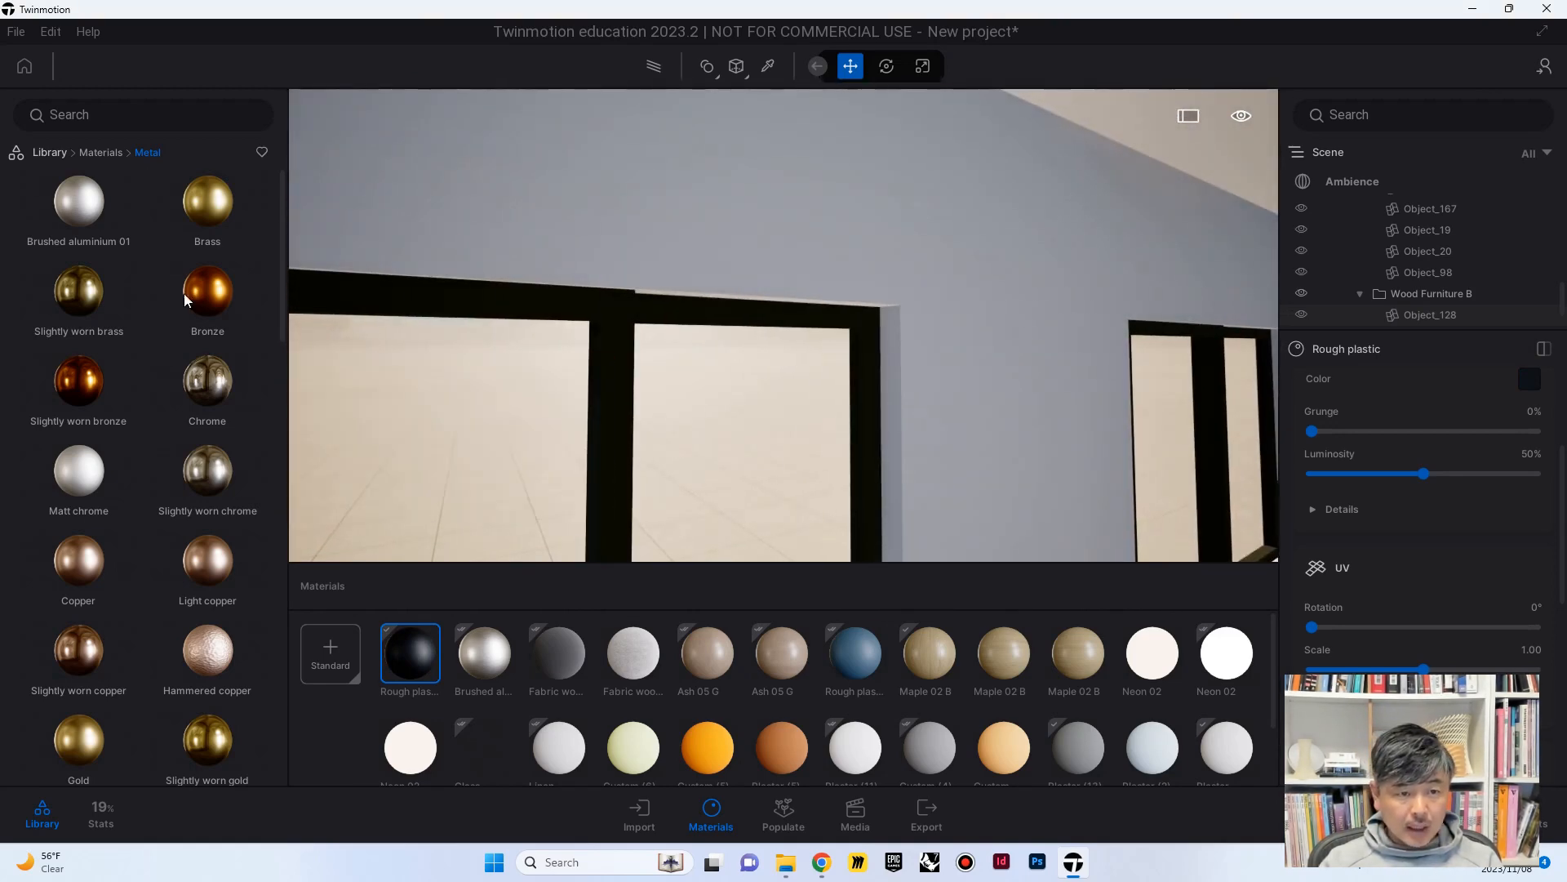
scroll(191, 431, down, 5)
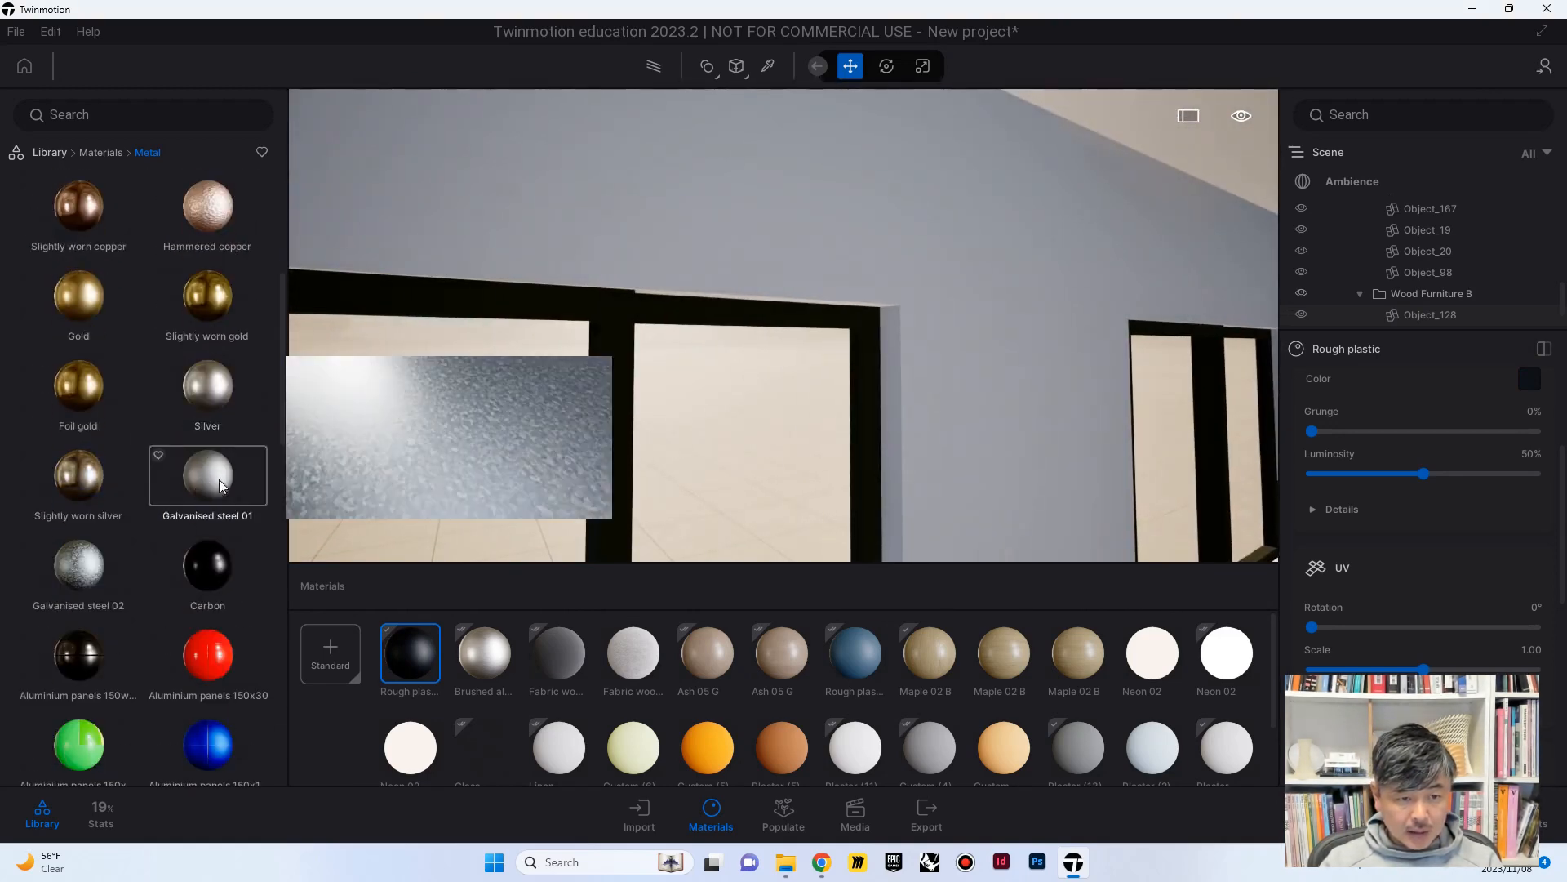
drag(217, 486, 494, 308)
click(1529, 381)
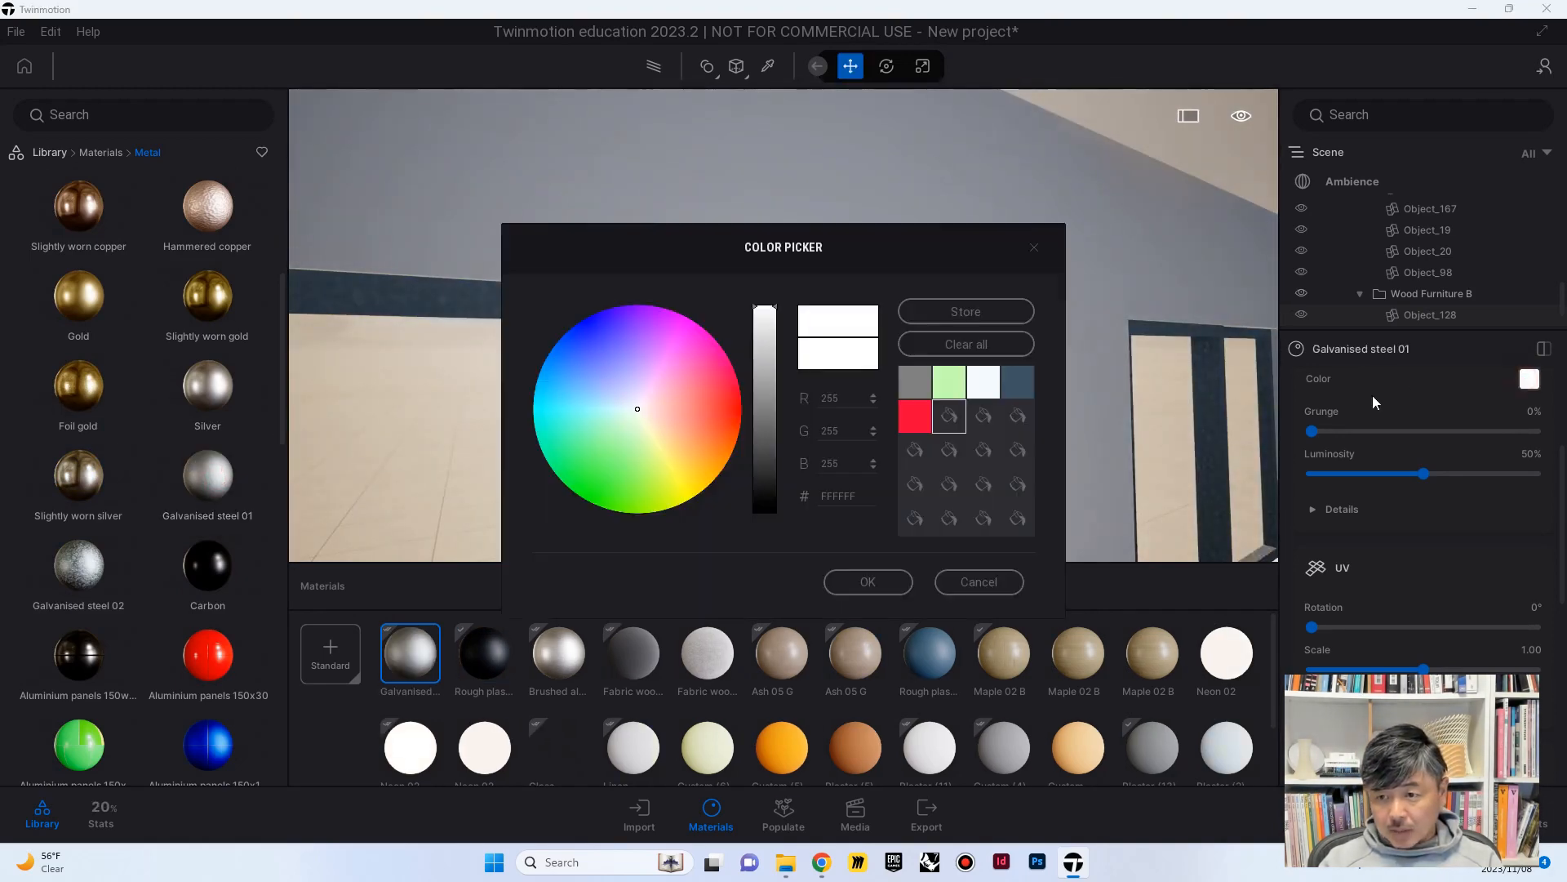
click(777, 488)
drag(779, 488, 778, 479)
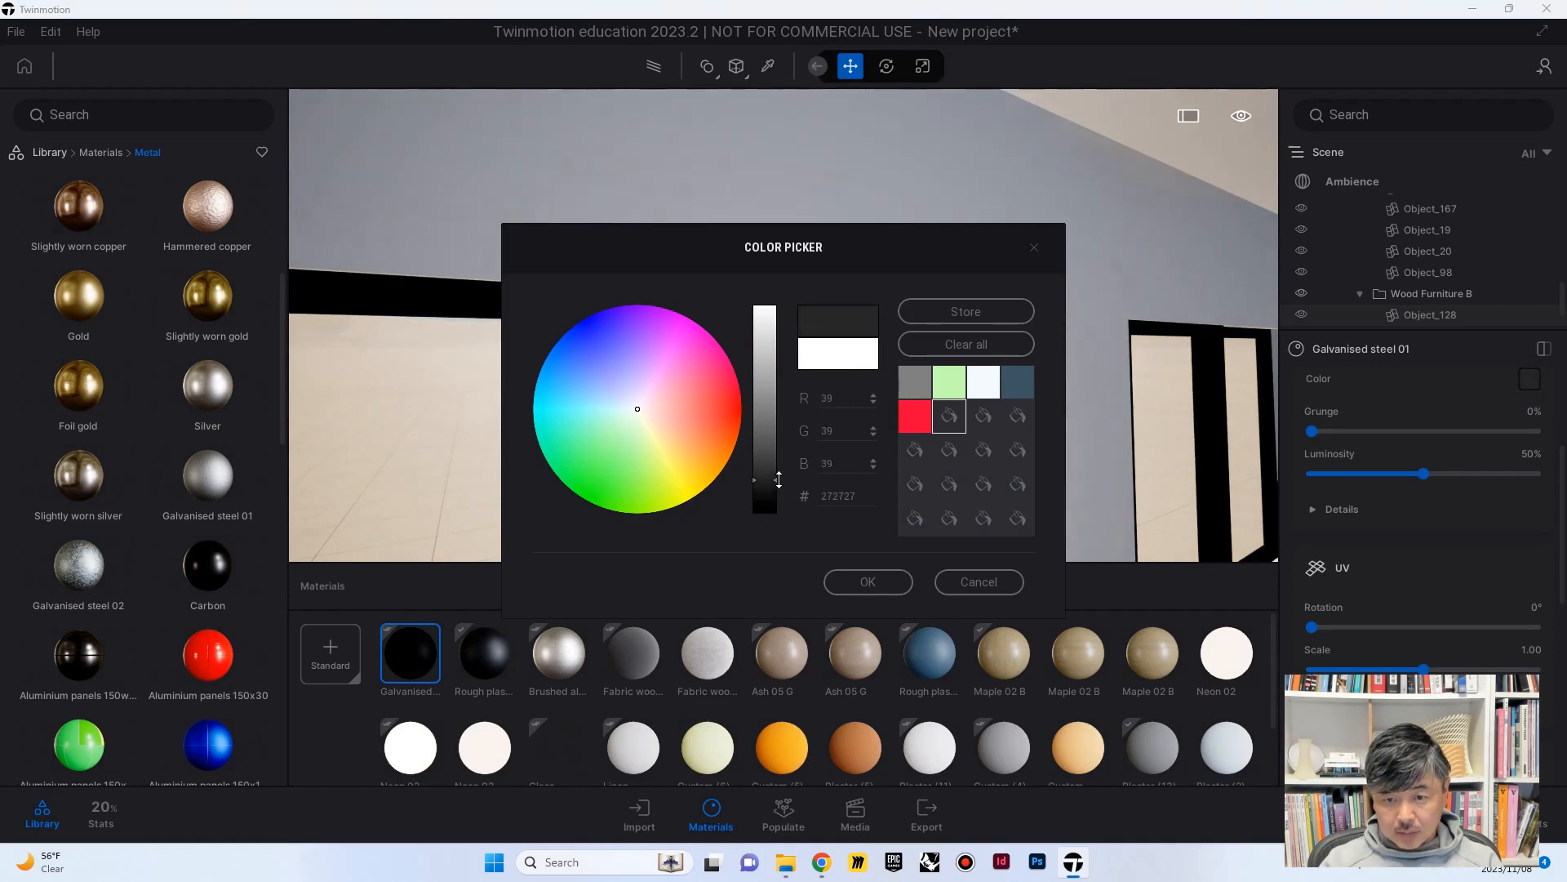
click(866, 583)
Apply the Clear glass material from the library to the window panes
mouse_move(885, 343)
right_down()
mouse_move(653, 342)
mouse_move(923, 351)
mouse_move(895, 348)
right_up()
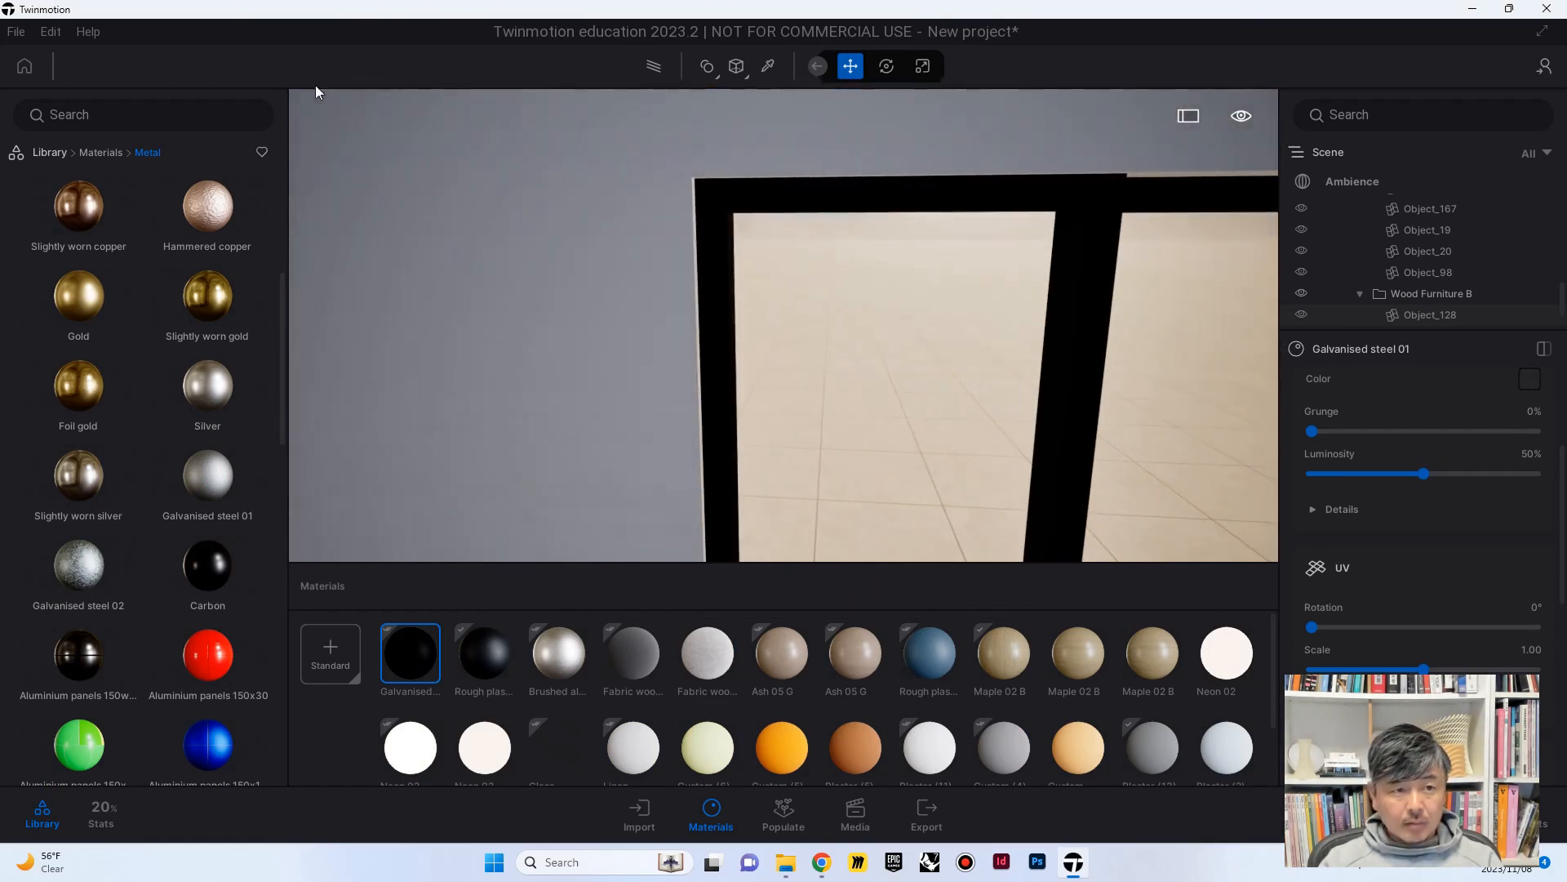
click(48, 153)
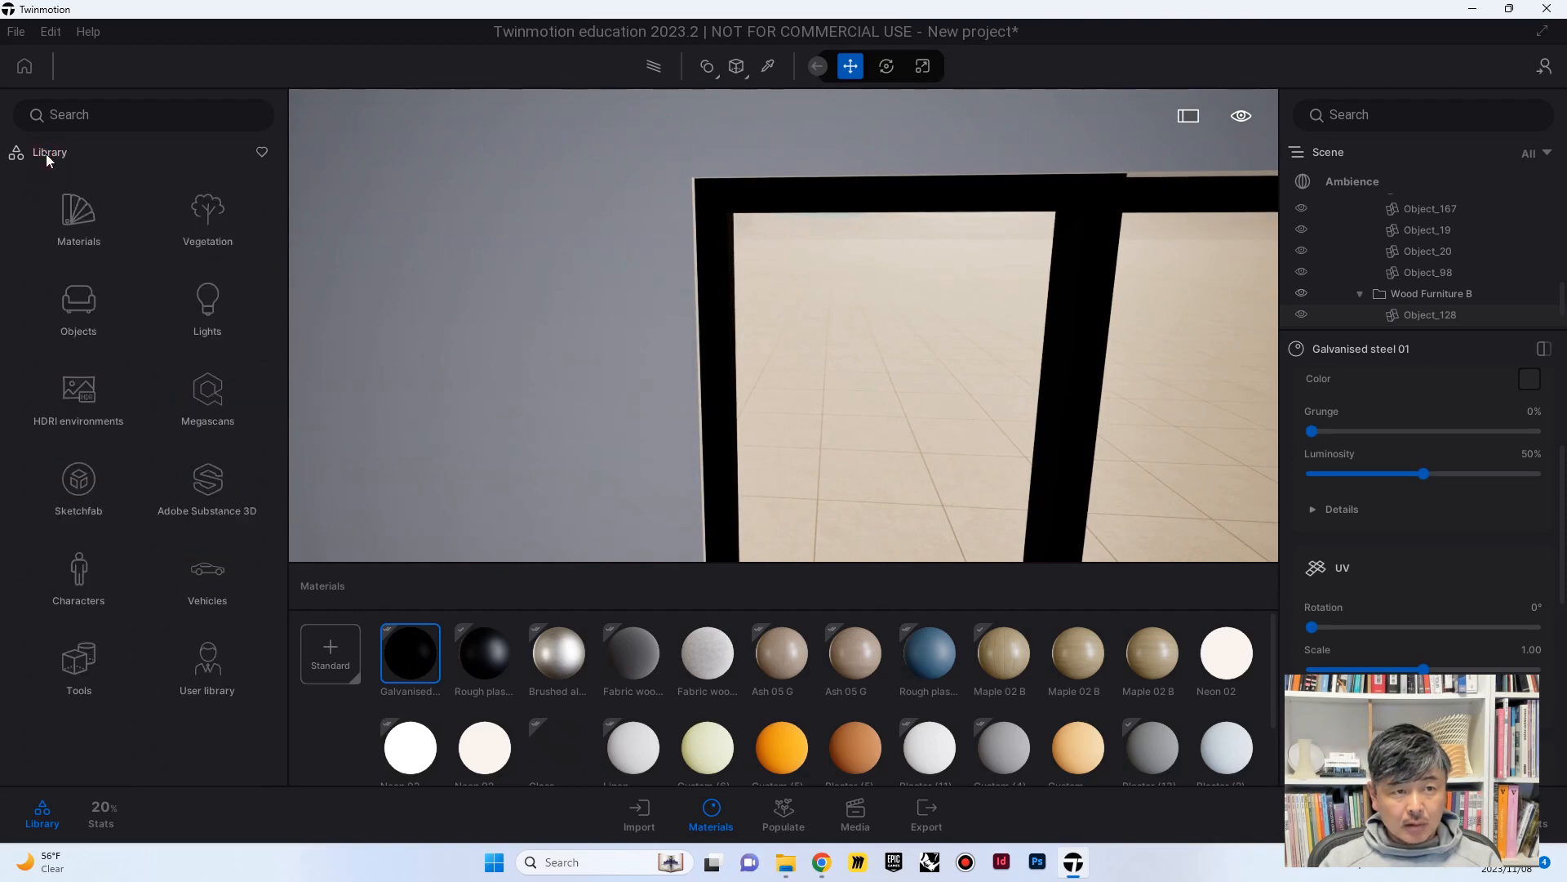
click(73, 213)
click(96, 214)
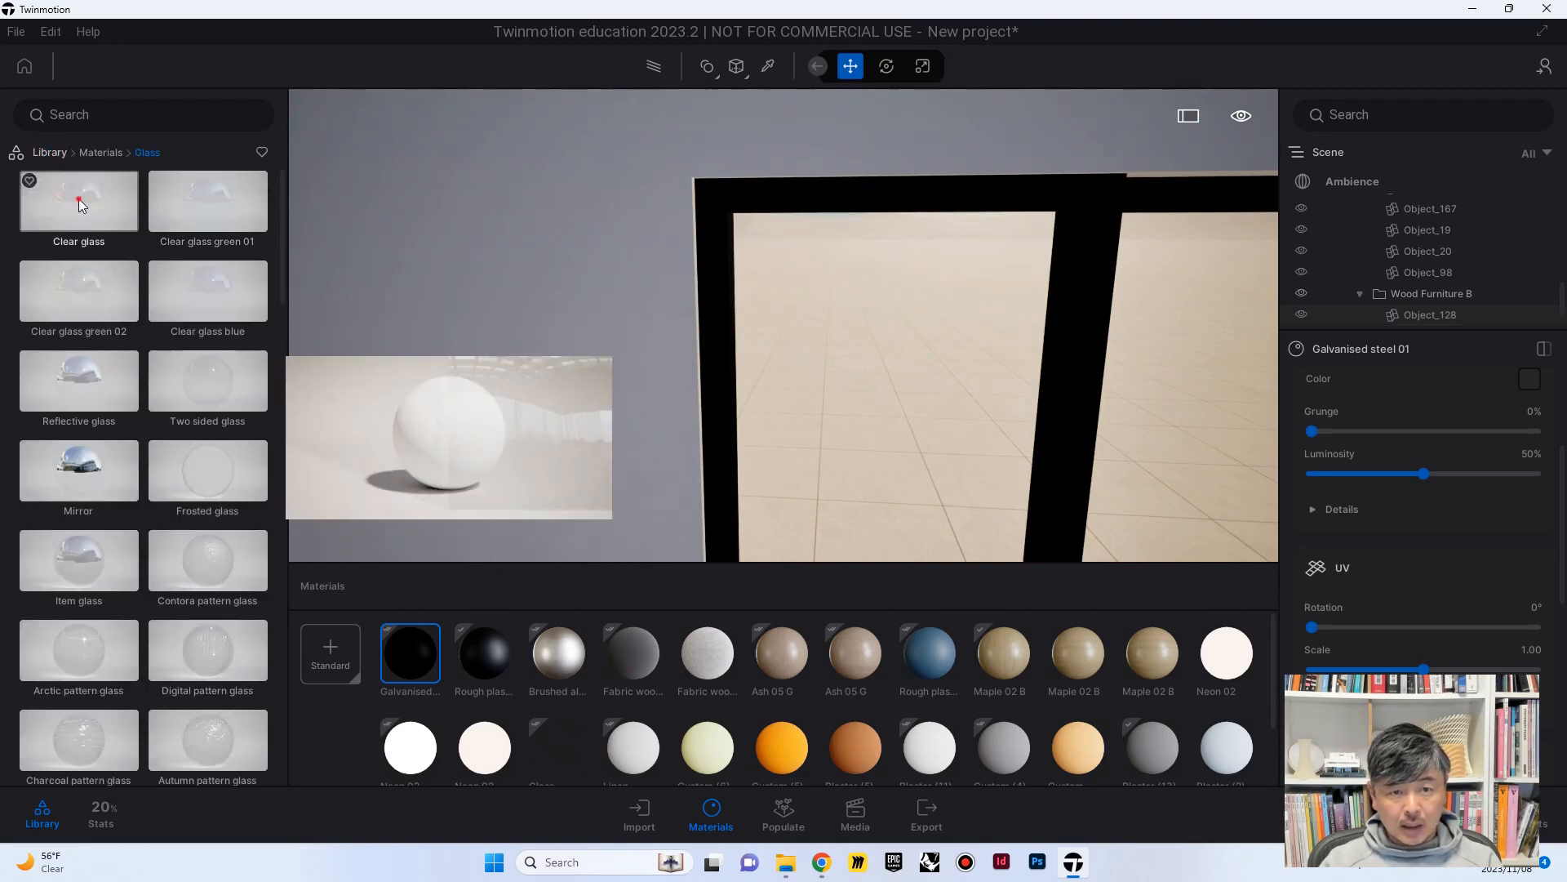
drag(79, 198, 831, 425)
Duplicate the dark Rough plastic material, apply the copy to the kitchen cabinets and set its color to a medium-dark neutral gray
right_drag(668, 434, 1263, 445)
right_drag(311, 561, 323, 551)
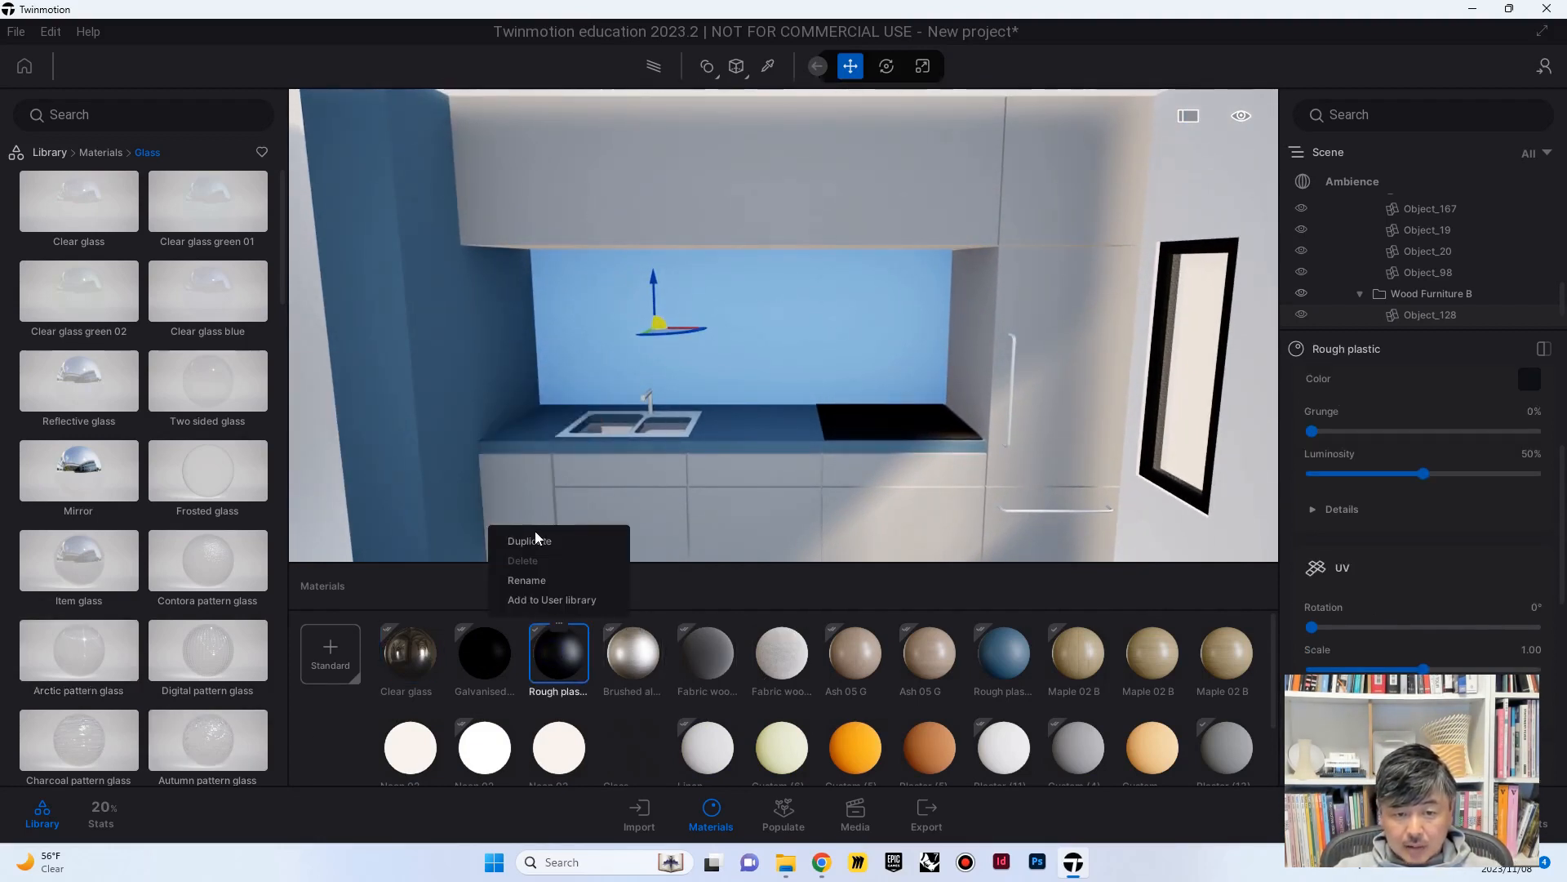
click(530, 541)
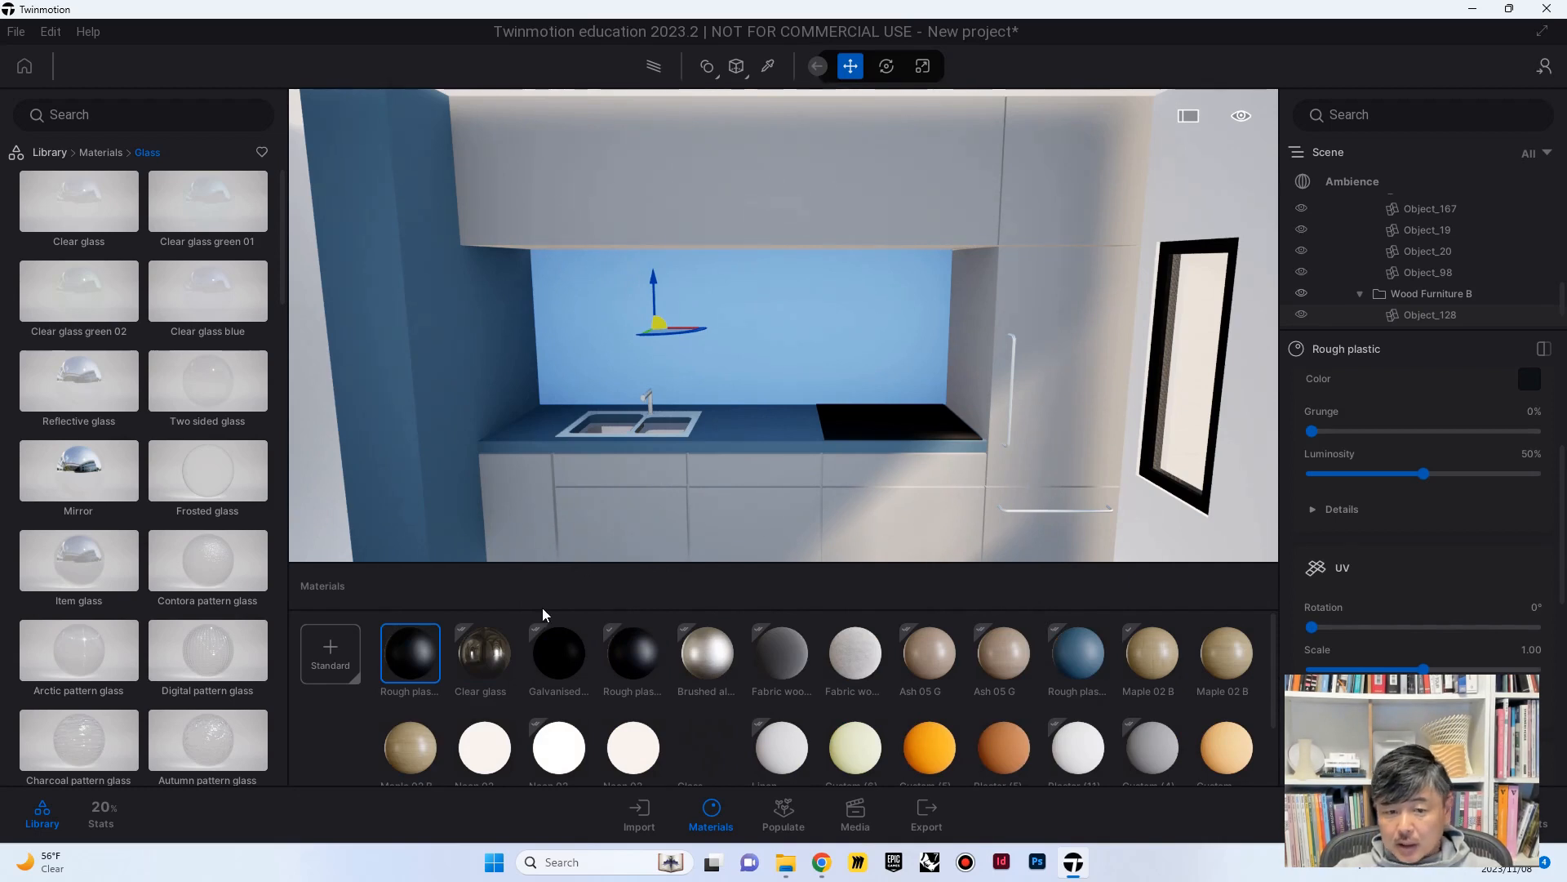
drag(410, 653, 639, 162)
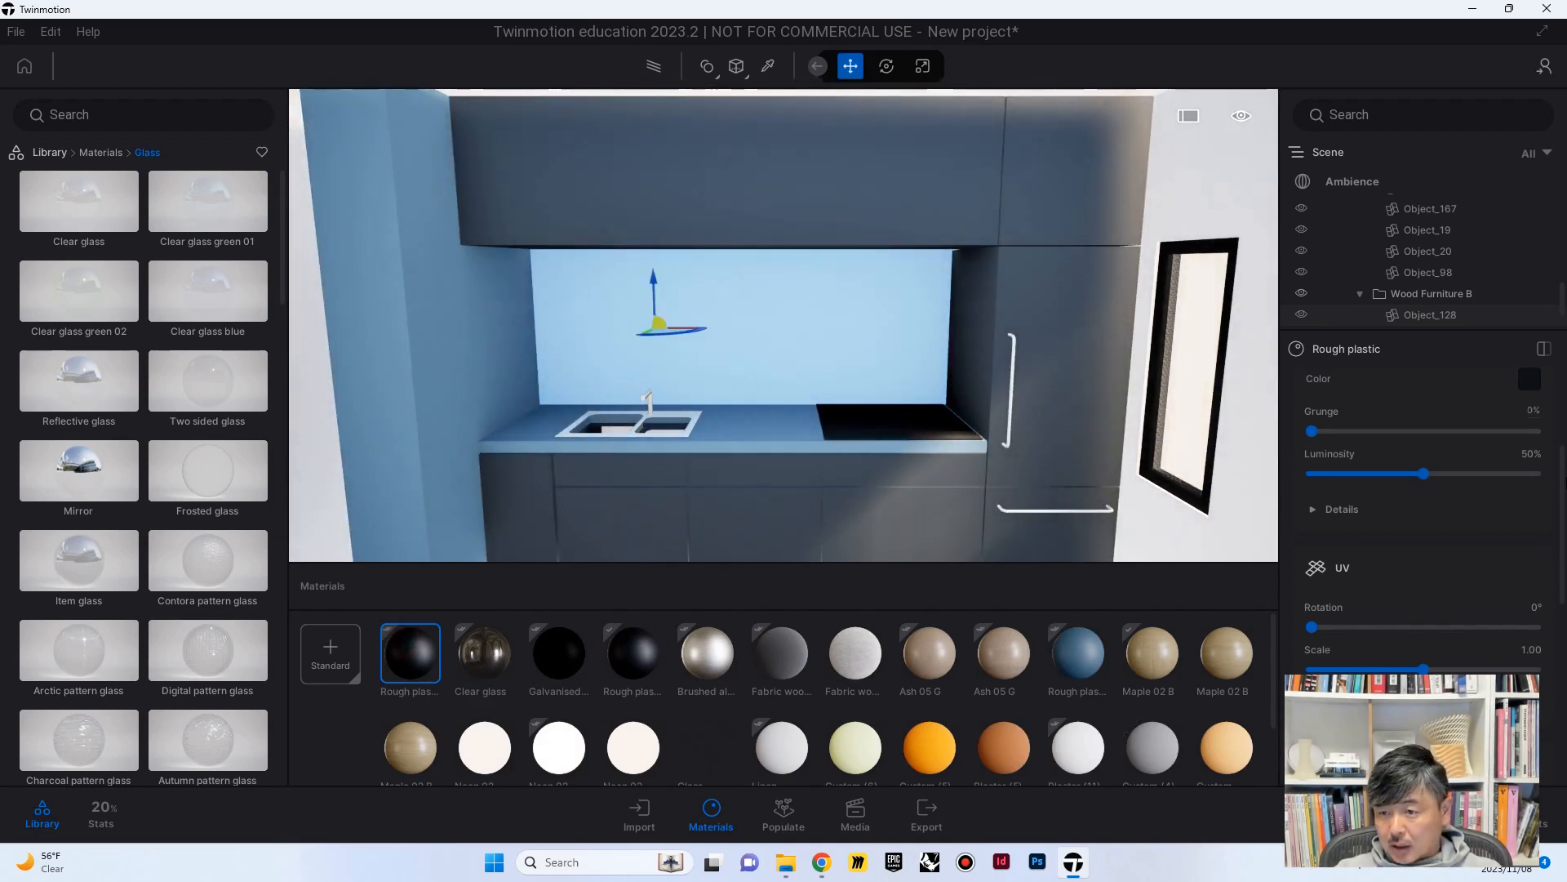
click(1529, 379)
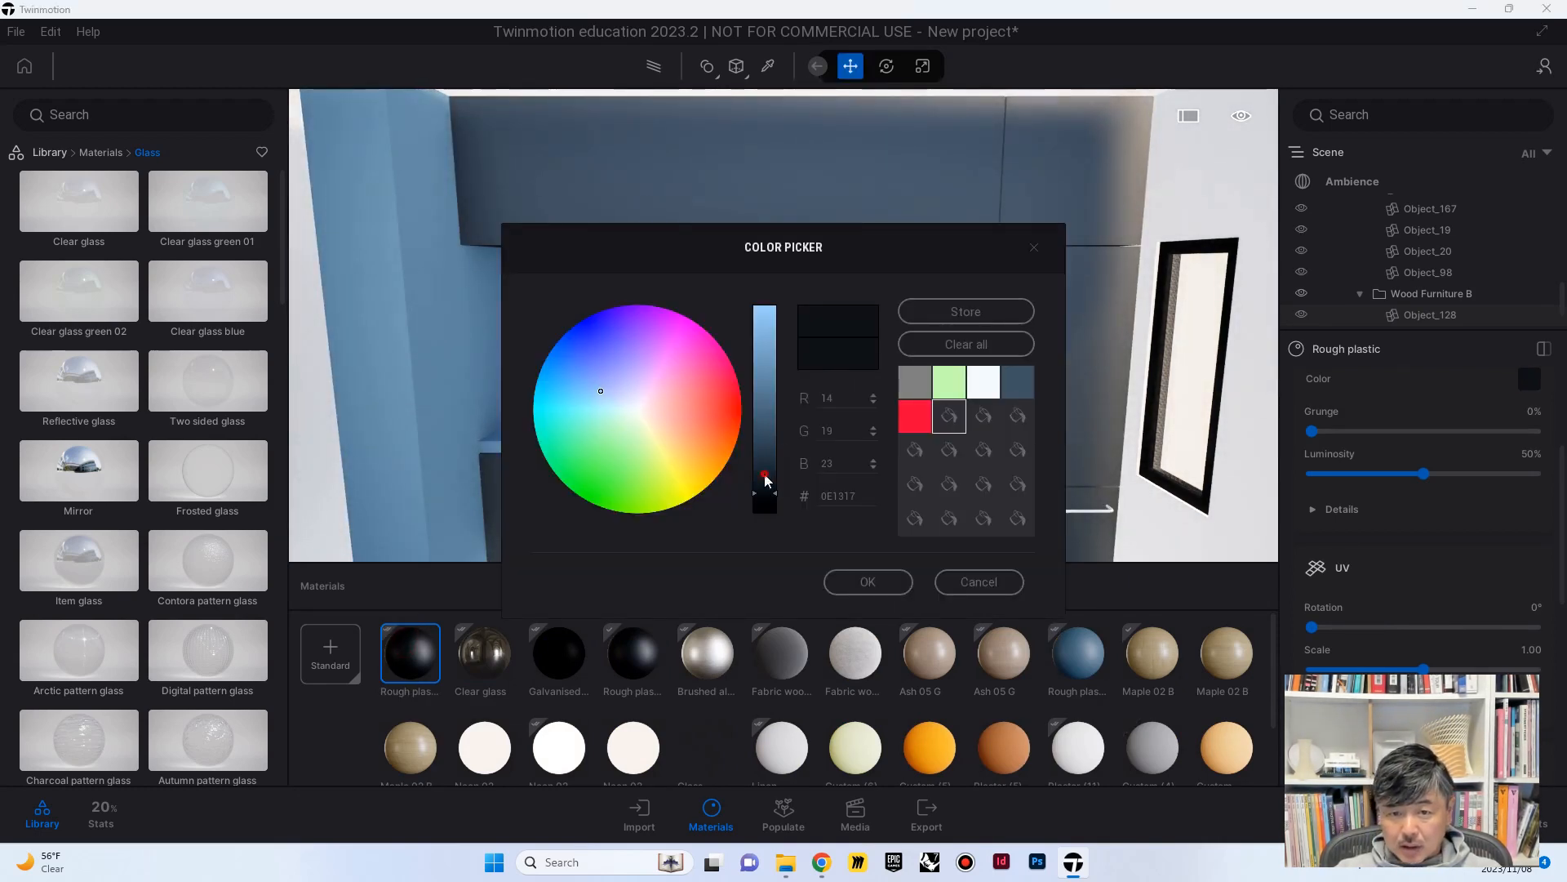
click(914, 381)
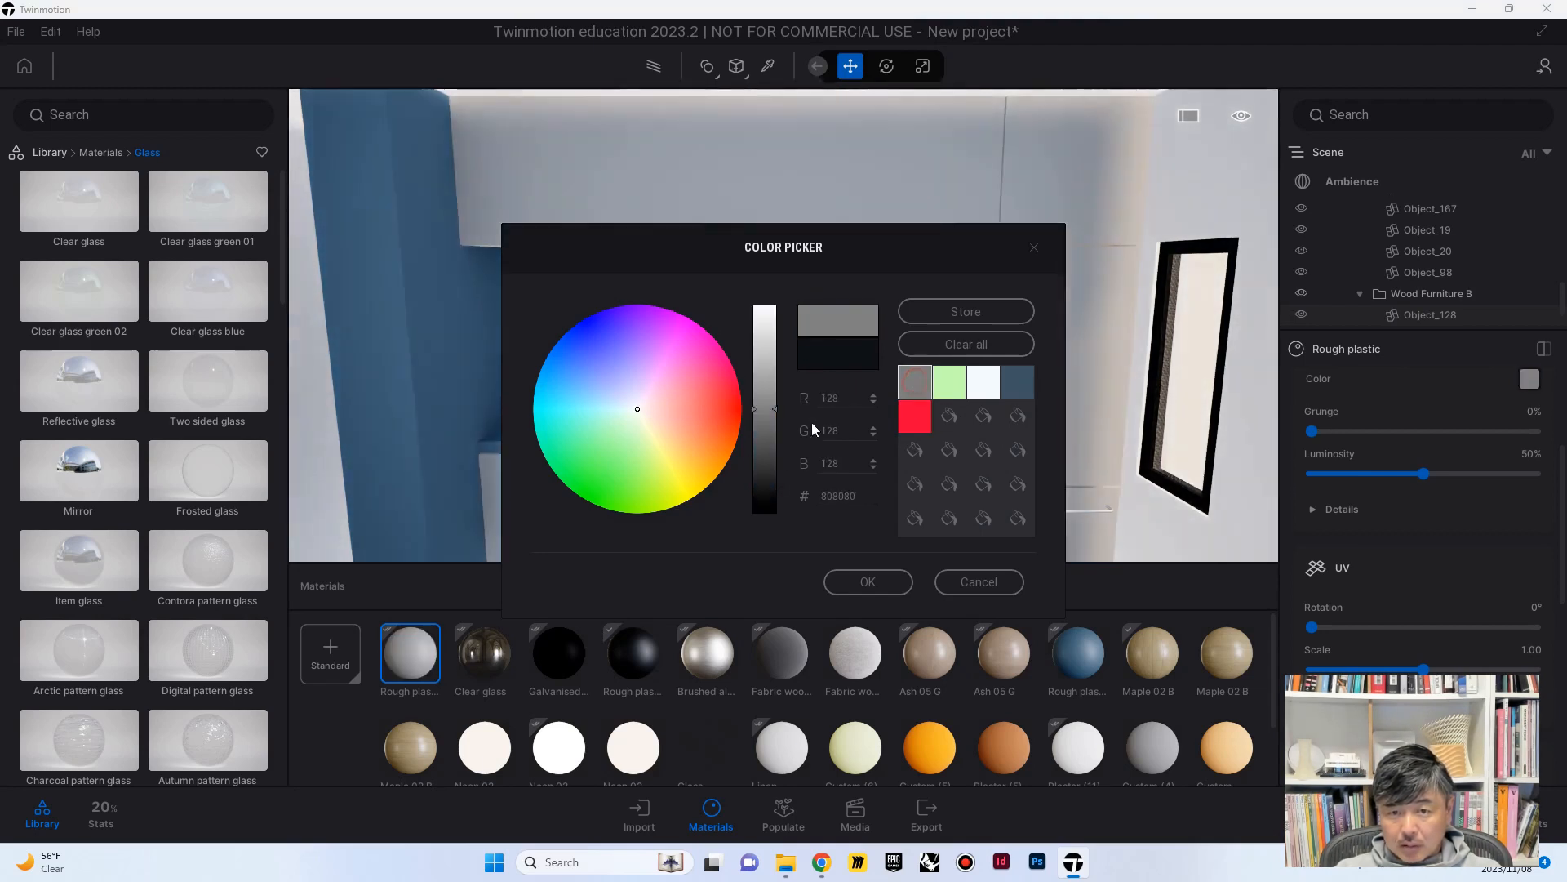
drag(765, 408, 765, 447)
click(868, 583)
Apply the Ceramic tiles 3 material from the library's Tiles category to the kitchen backsplash
click(826, 325)
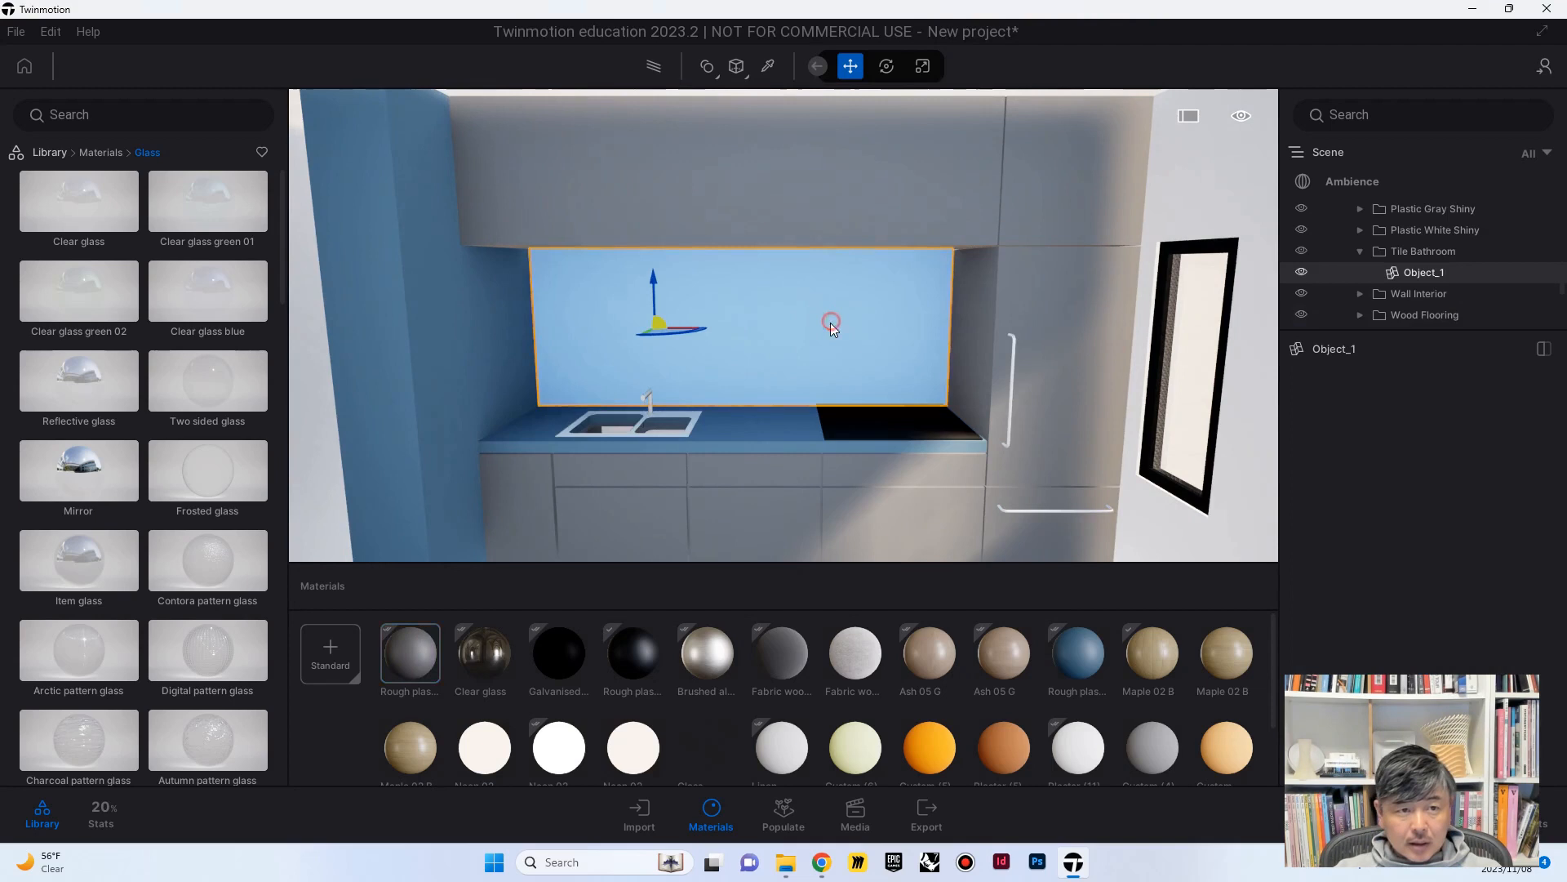
click(93, 152)
scroll(231, 421, down, 3)
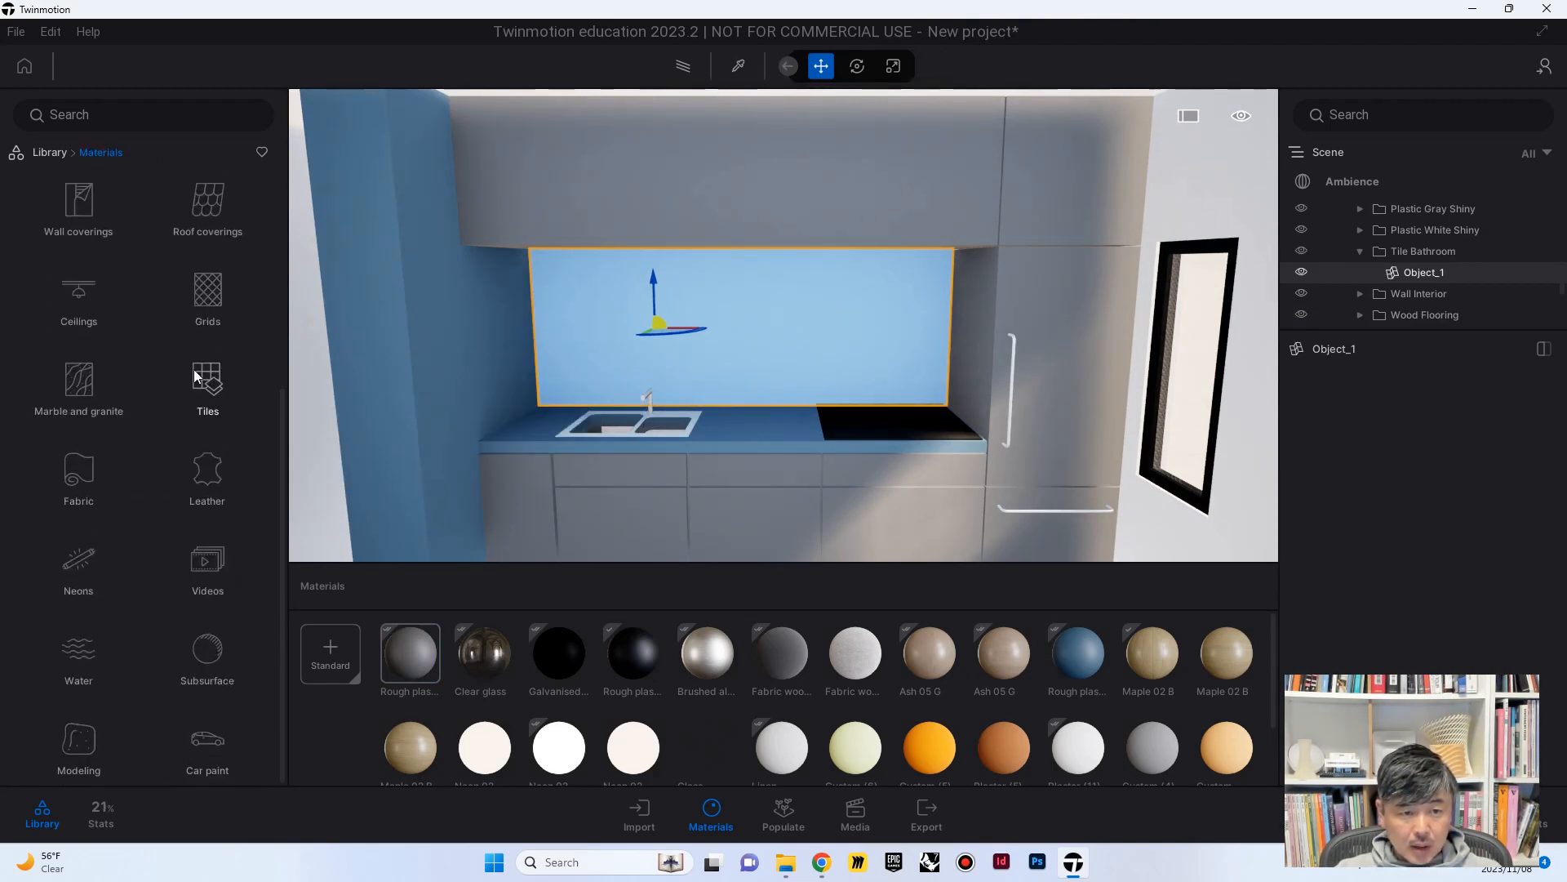
click(193, 371)
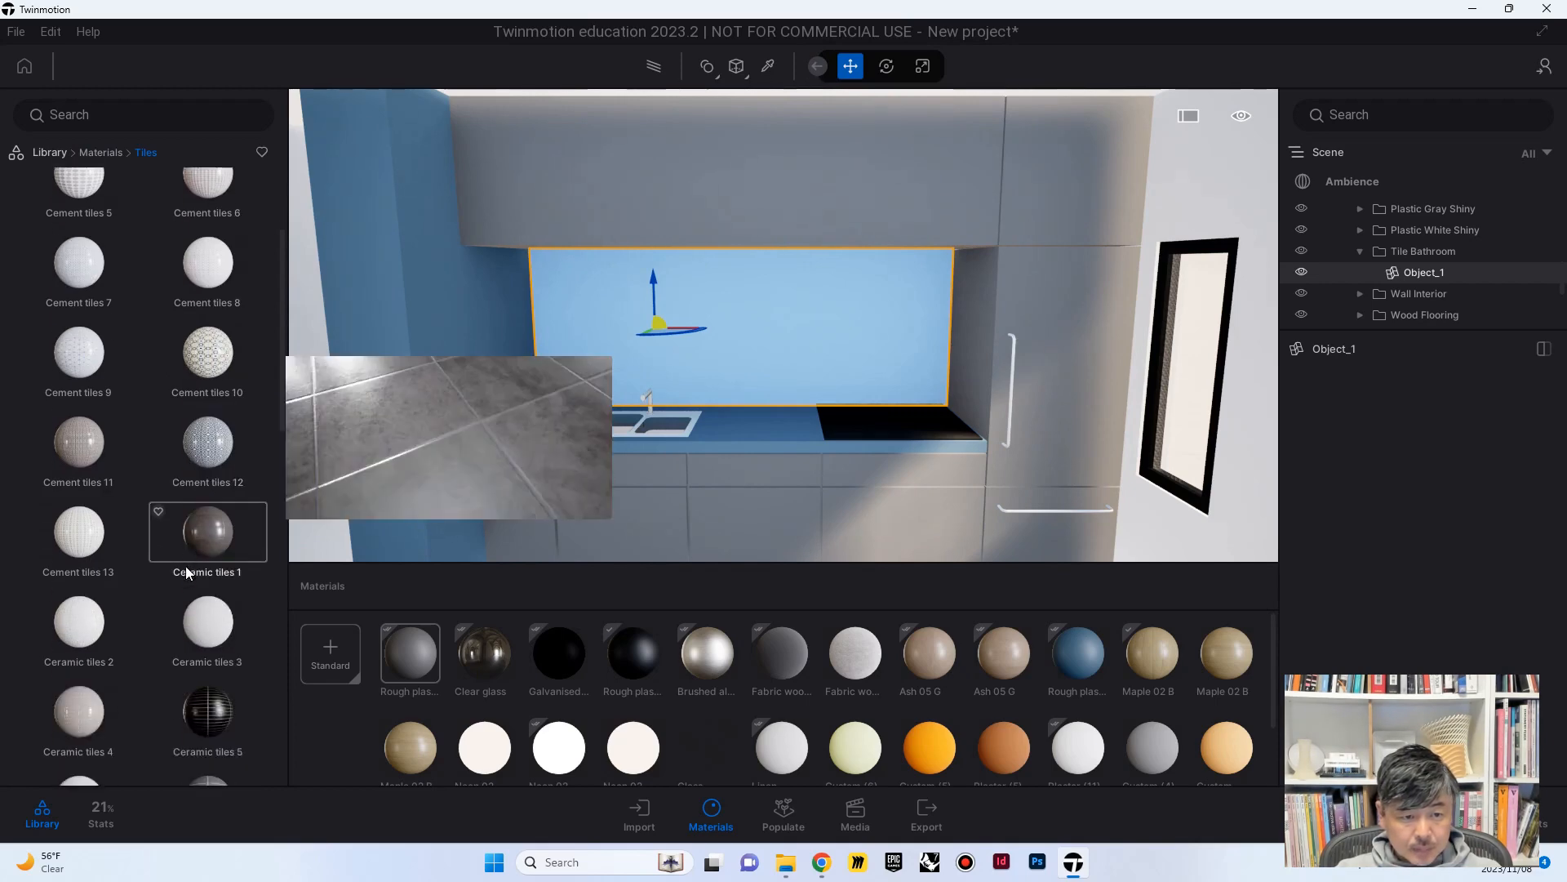
scroll(188, 564, down, 1)
drag(209, 532, 644, 351)
Create a new standard material and apply it to the magenta picture inside the black wall frame
right_drag(782, 382, 1429, 396)
key(w)
key(s)
right_drag(784, 327, 979, 261)
key(s)
key(w)
key(w)
mouse_move(861, 424)
right_down()
mouse_move(841, 351)
mouse_move(862, 316)
right_up()
key(d)
click(772, 336)
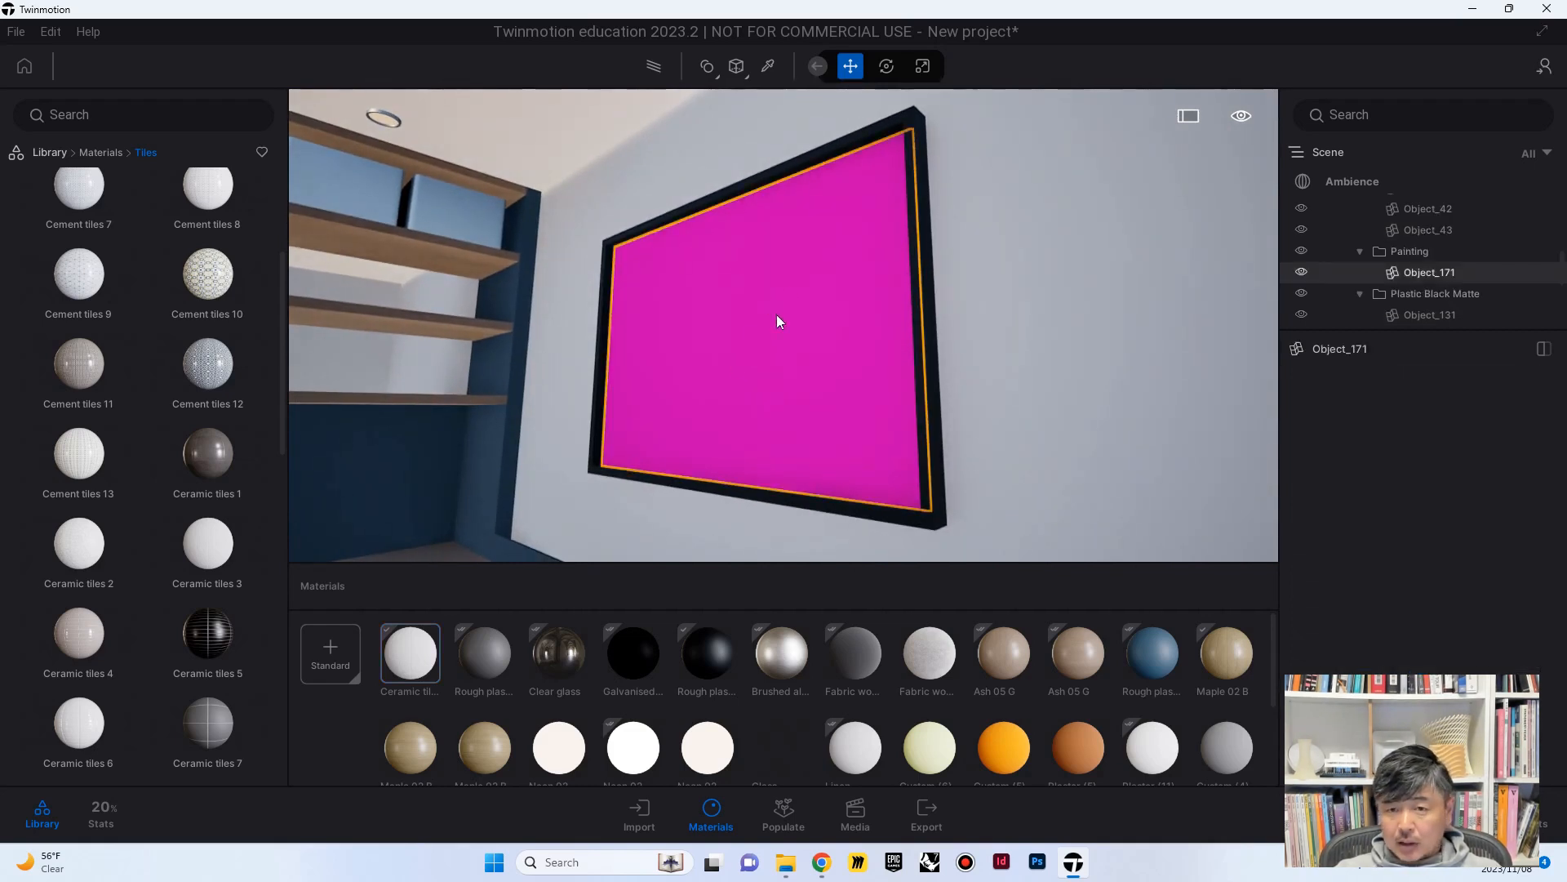
click(983, 346)
key(Escape)
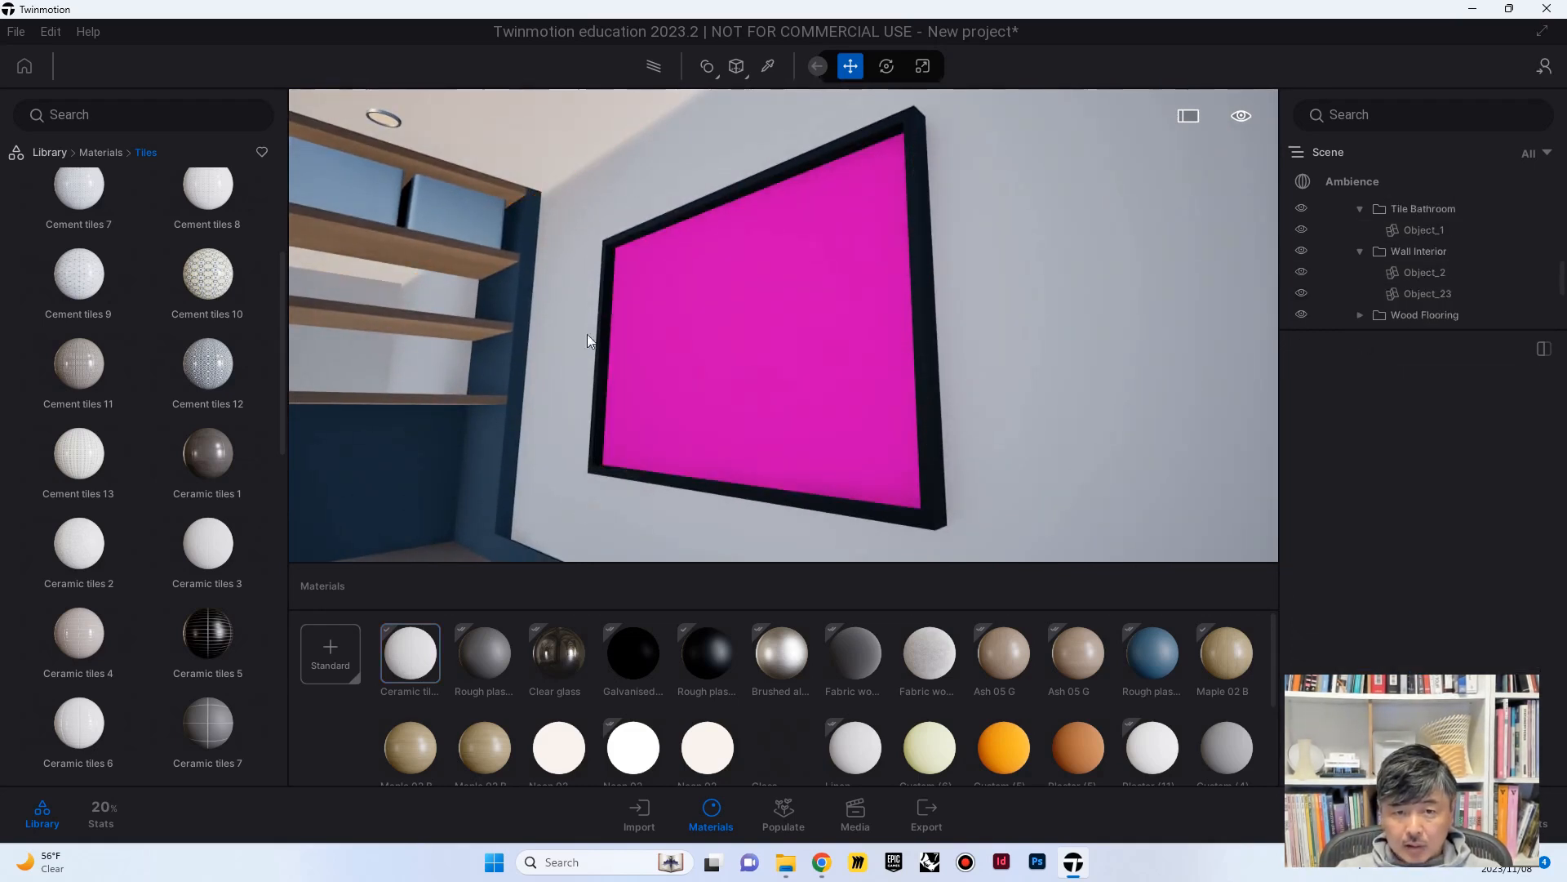
click(329, 650)
drag(423, 656, 694, 326)
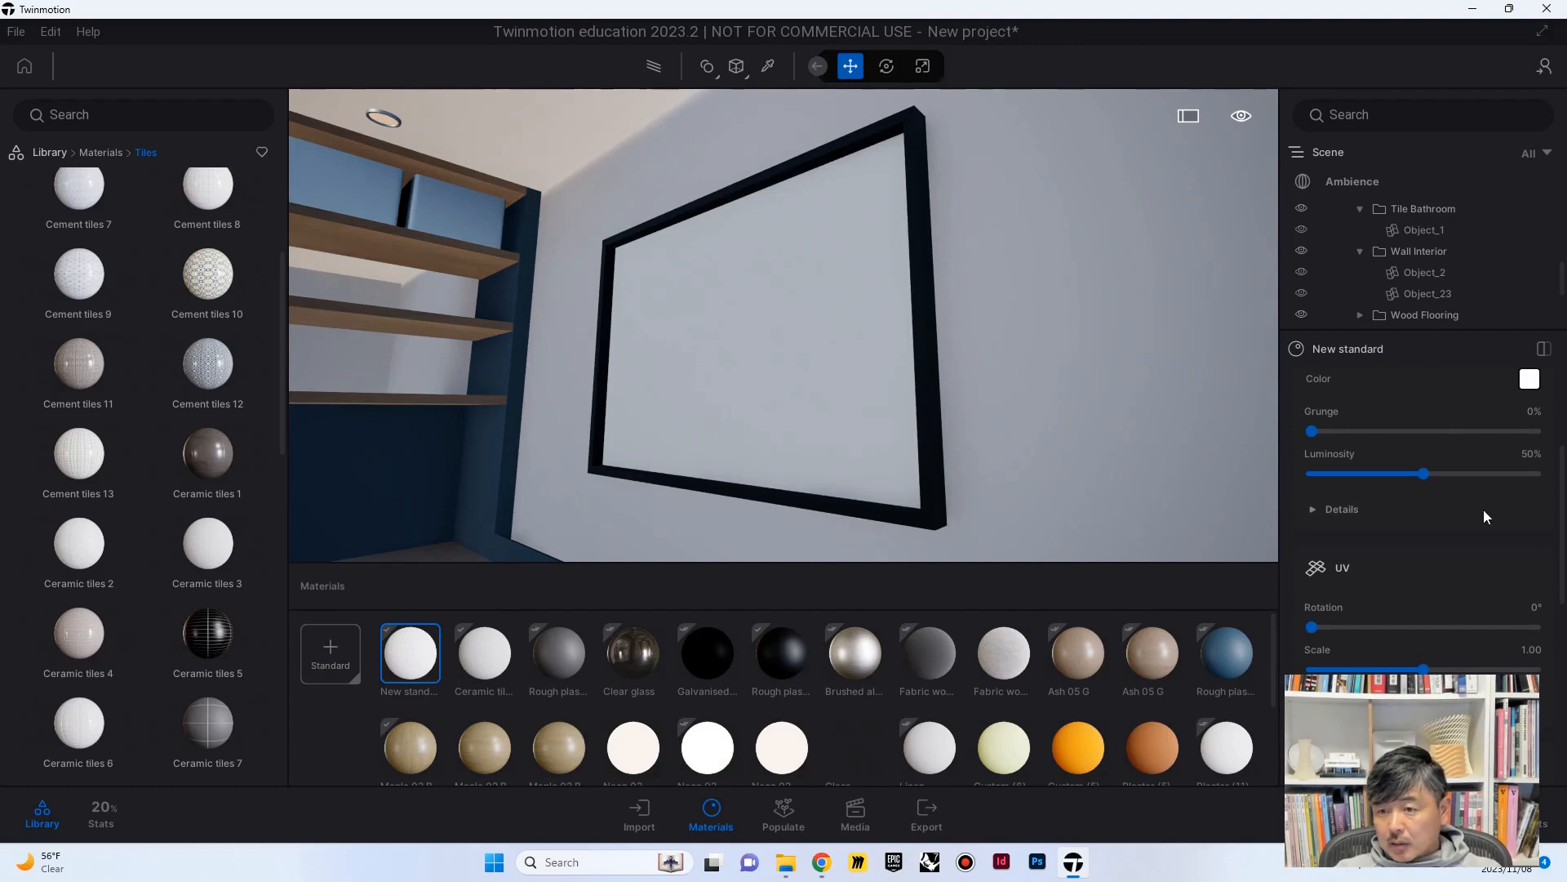
Load the image nasa-graphics-standard-signs-opt as the color texture of the new standard material
scroll(1434, 417, up, 2)
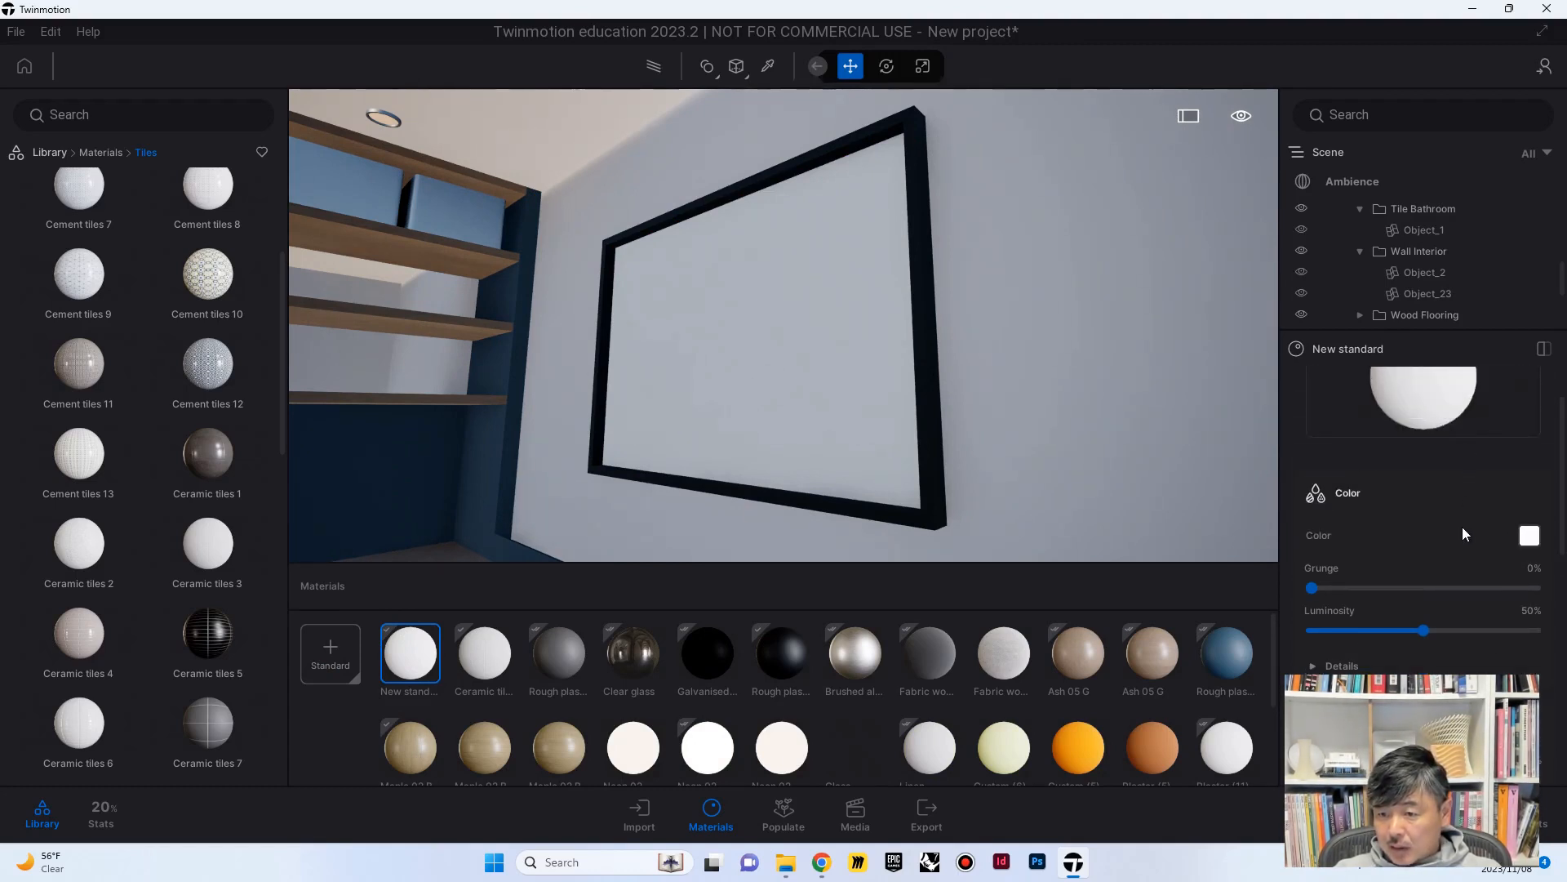
scroll(1462, 528, up, 1)
scroll(1462, 528, down, 4)
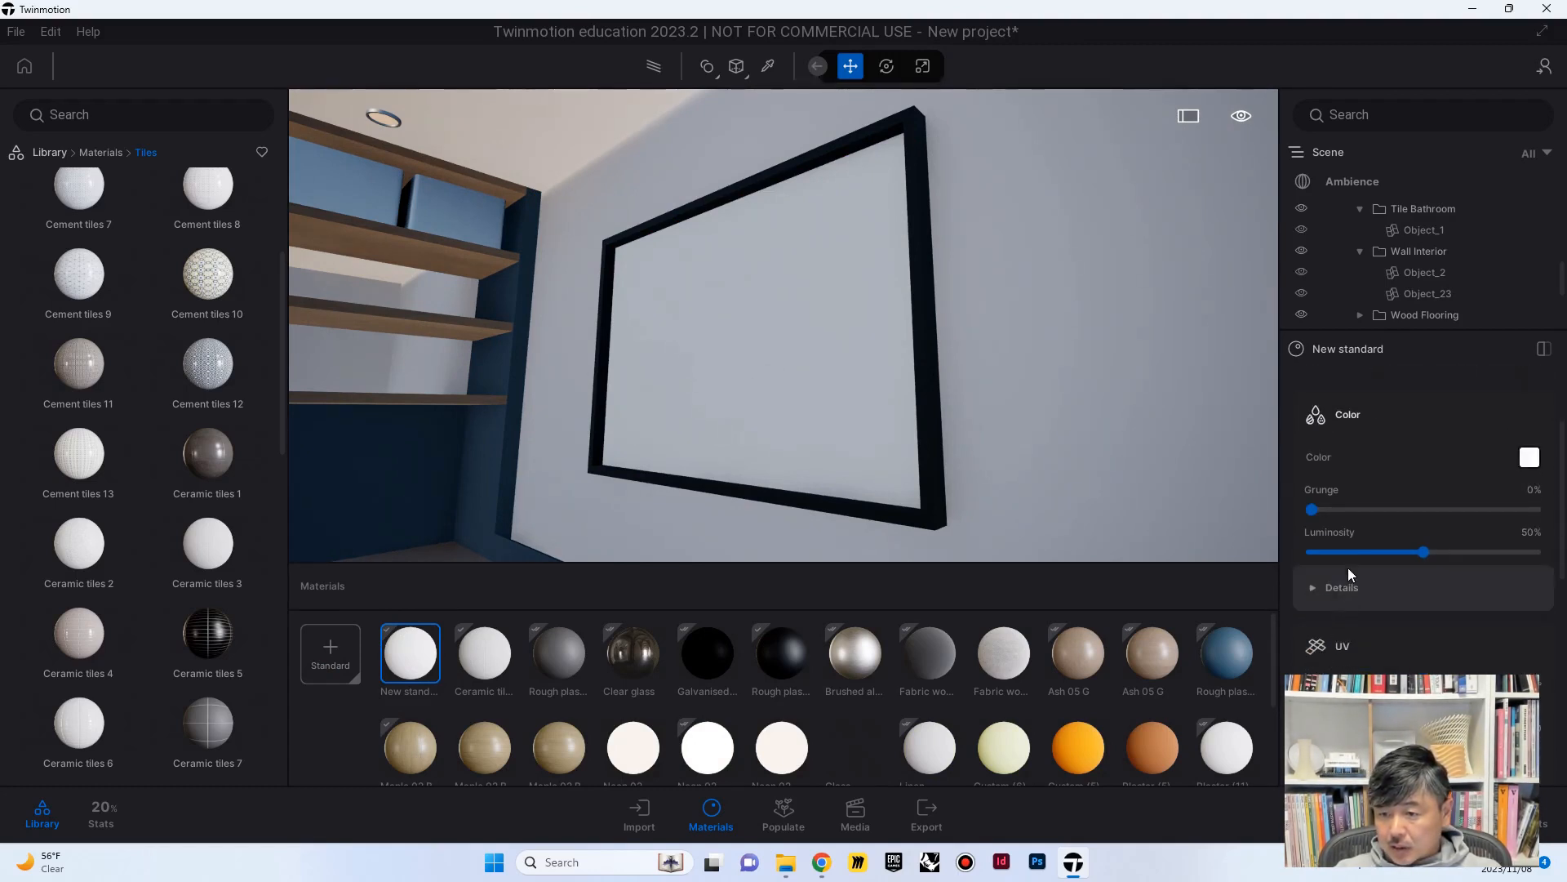
scroll(1395, 503, up, 2)
scroll(1395, 506, up, 1)
scroll(1394, 506, down, 2)
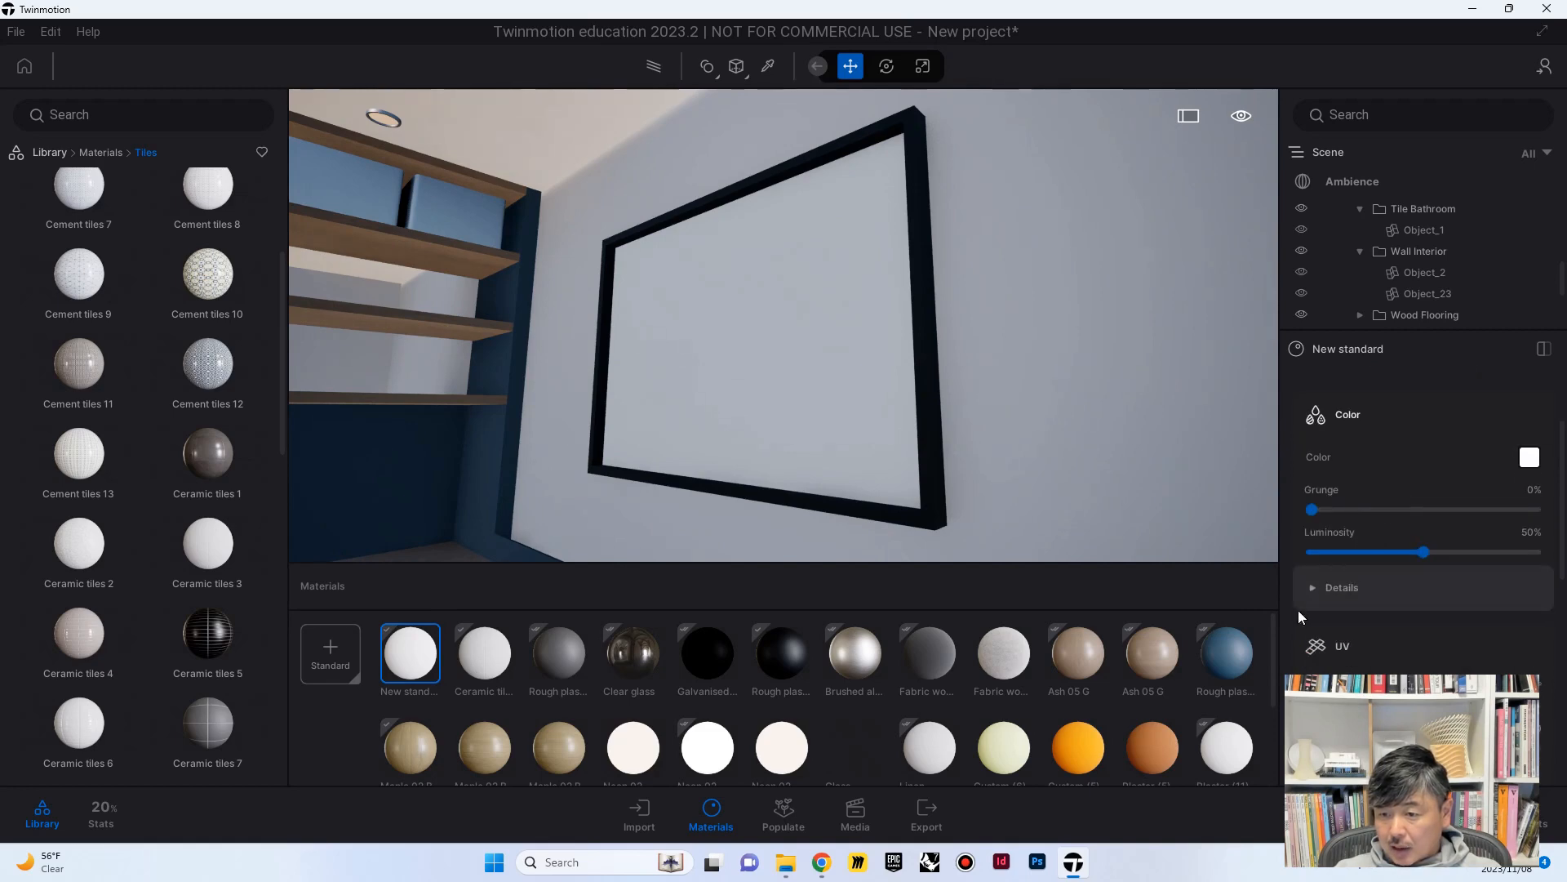
click(1342, 588)
scroll(1525, 498, down, 2)
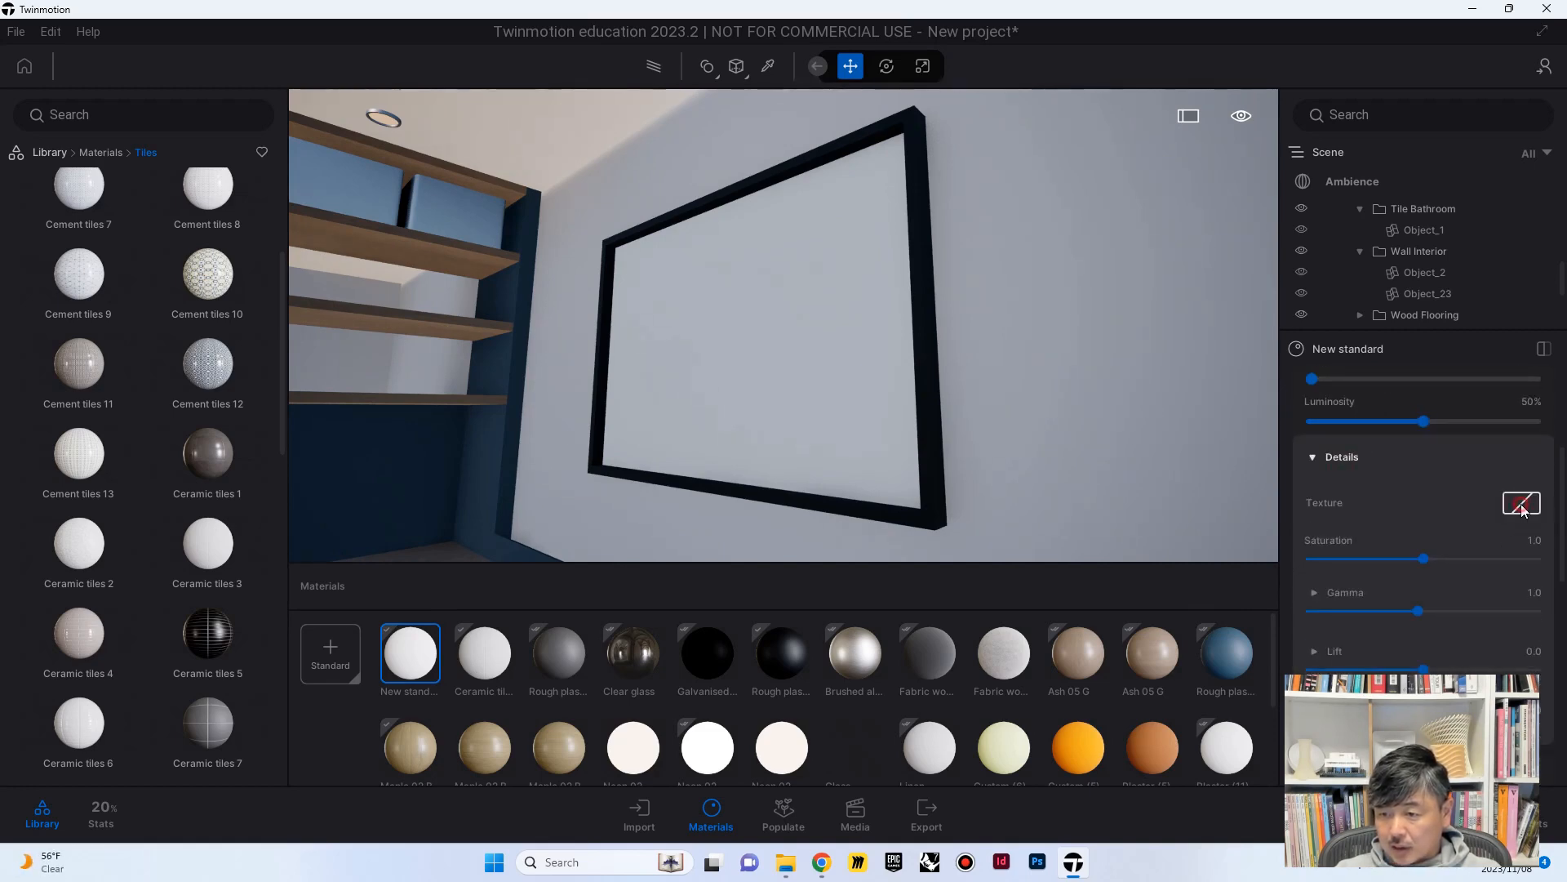
right_click(1522, 506)
click(1493, 431)
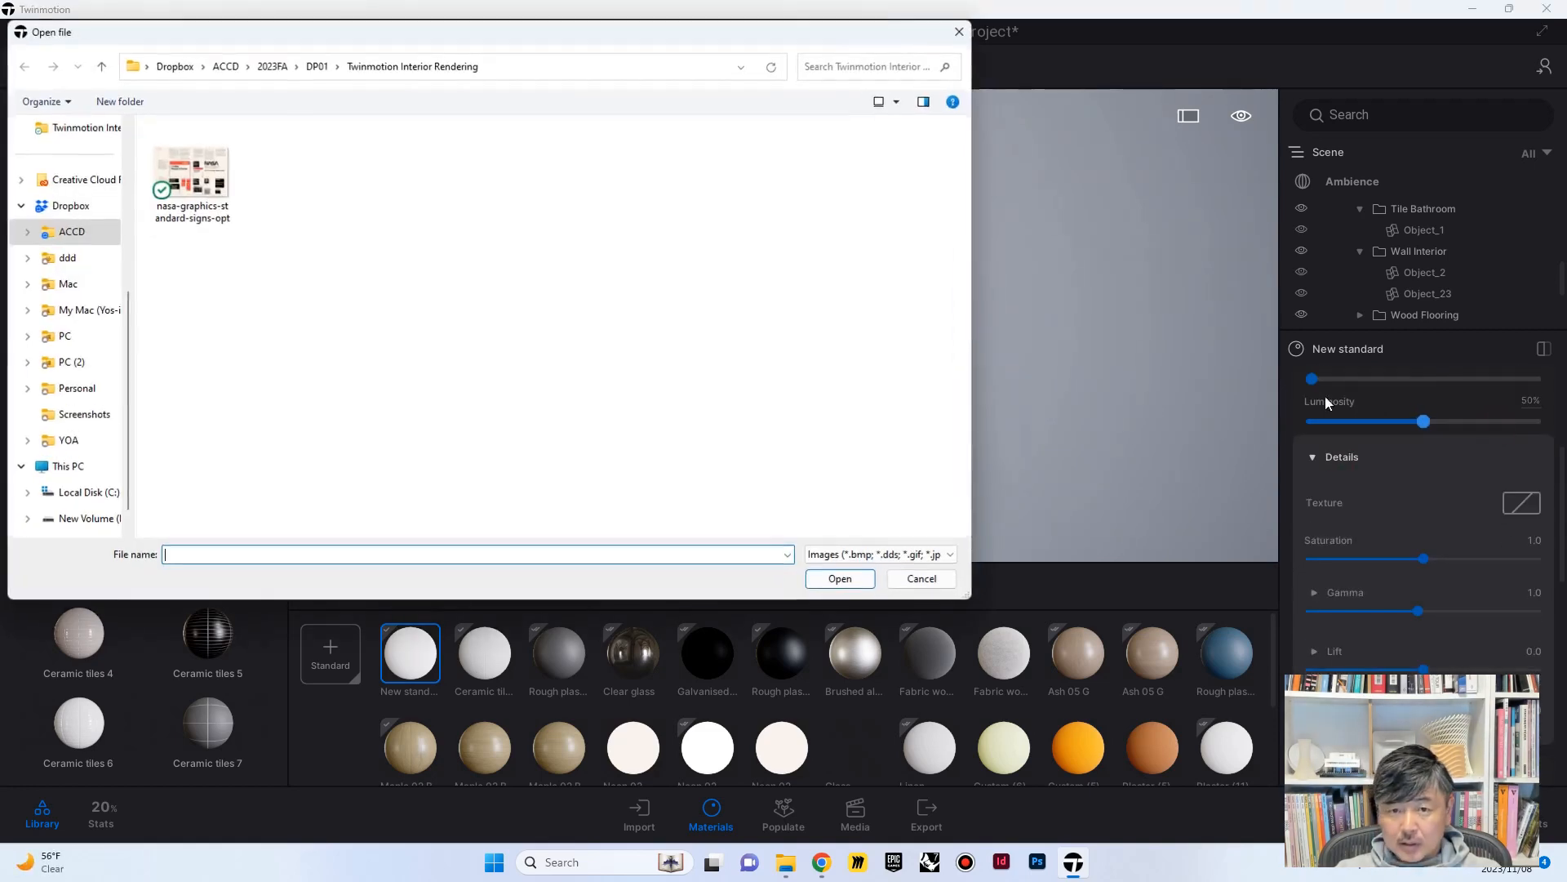
click(199, 185)
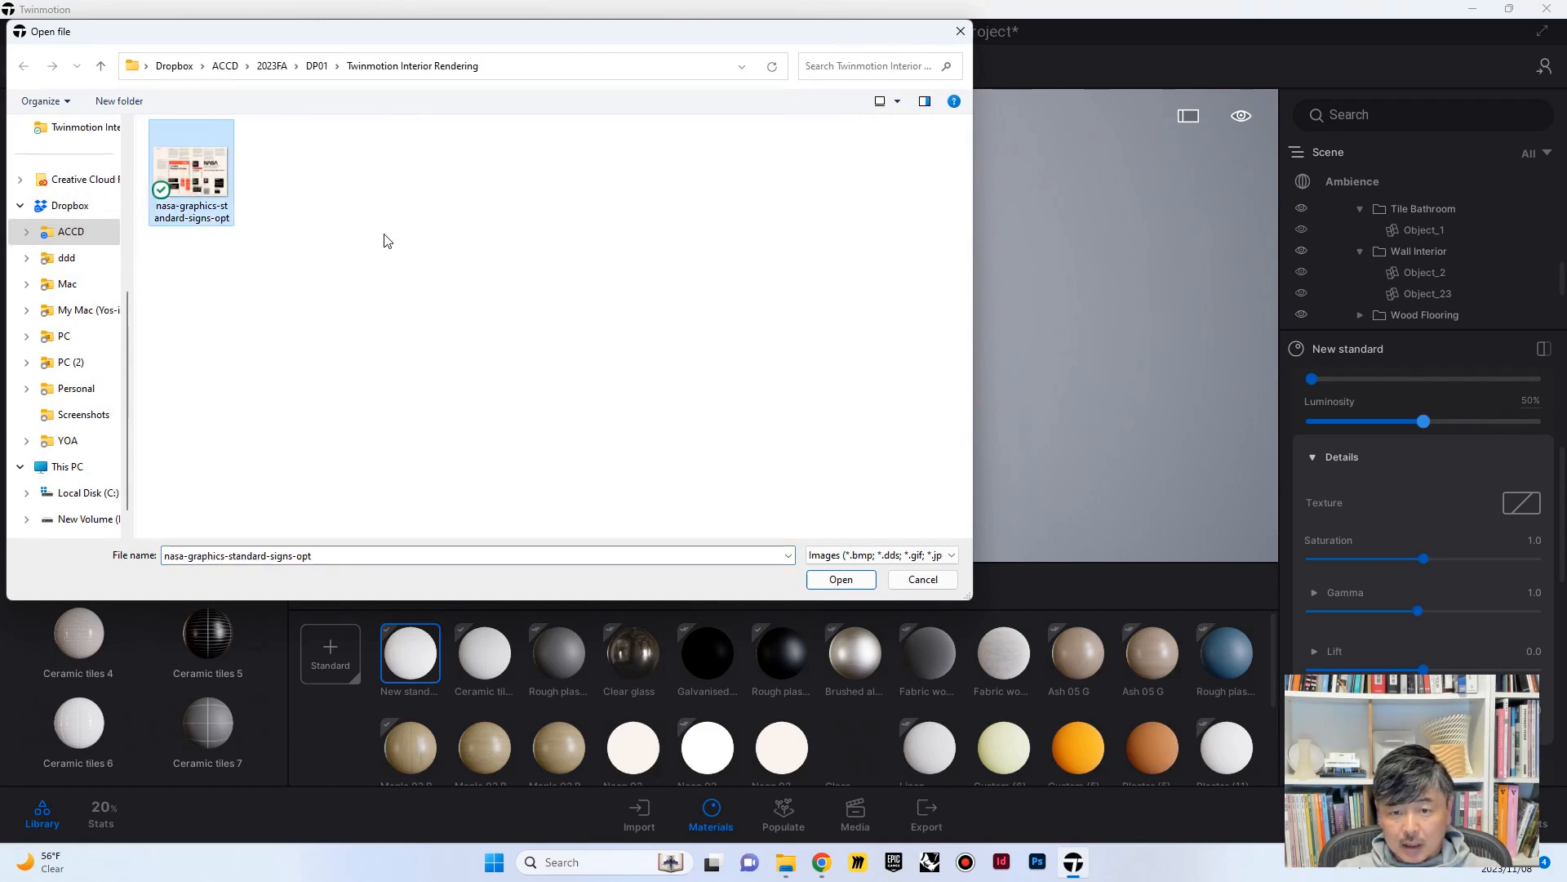
click(843, 578)
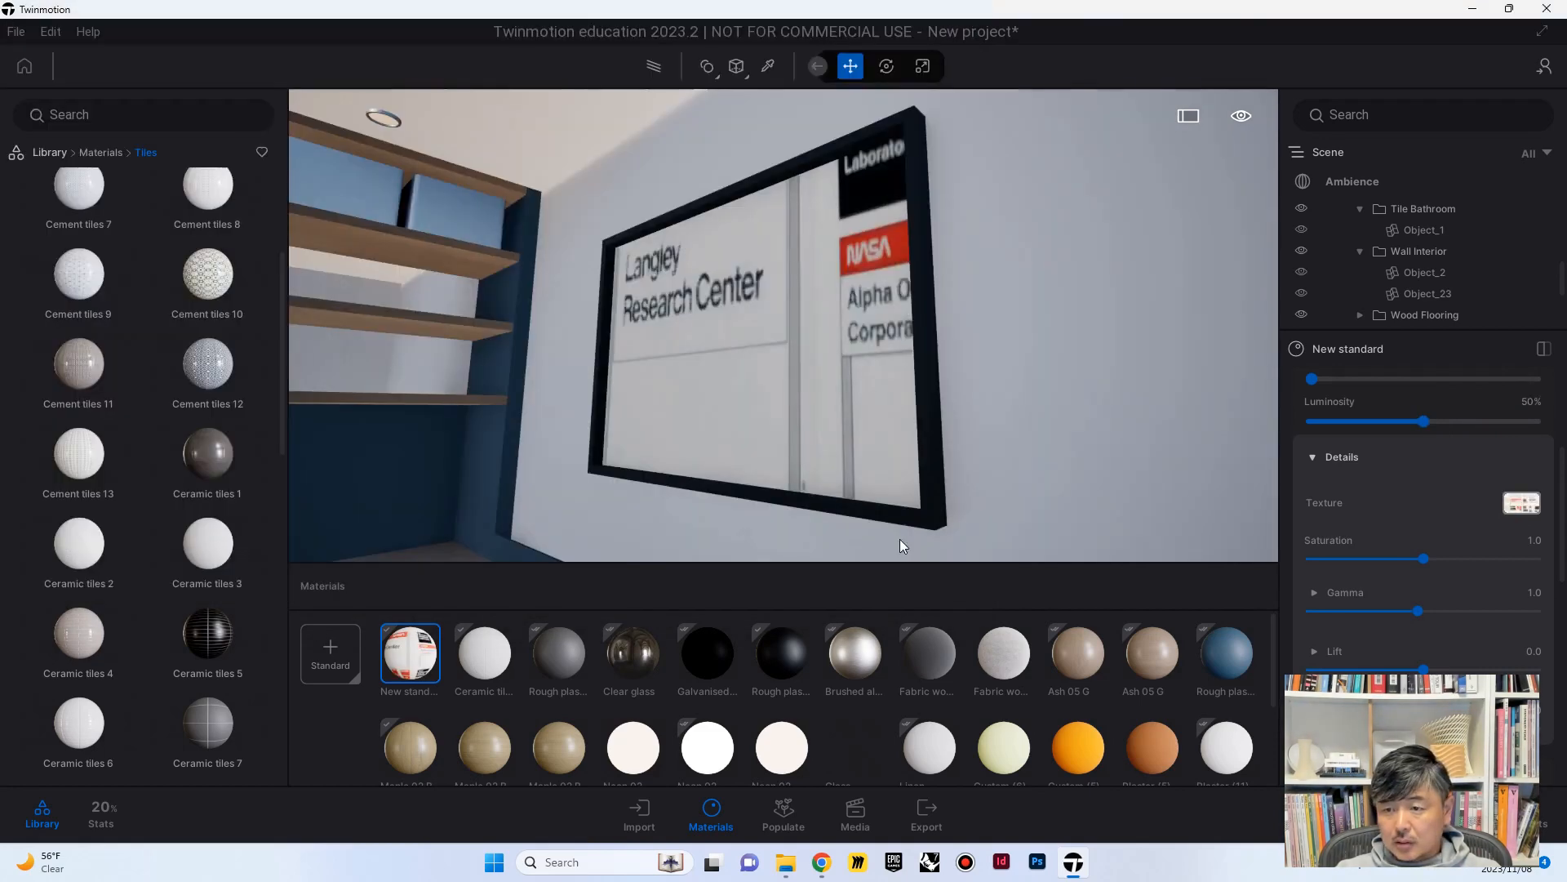
Set the UV scale of the framed poster's material to 0.34
right_drag(694, 309, 759, 359)
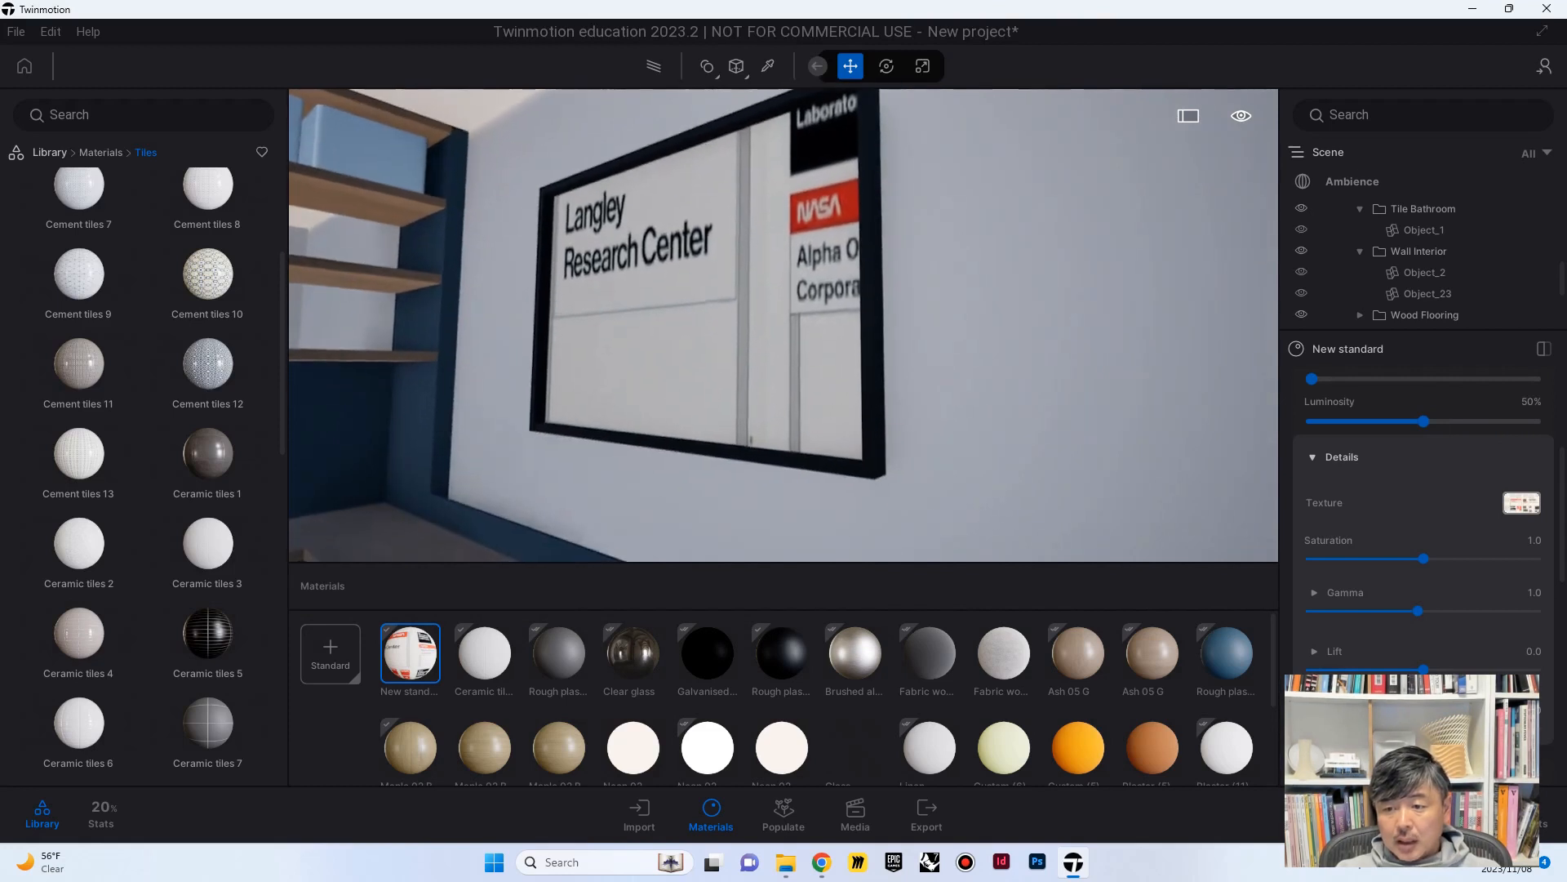
scroll(1410, 434, up, 3)
scroll(1455, 499, down, 8)
scroll(1455, 499, down, 3)
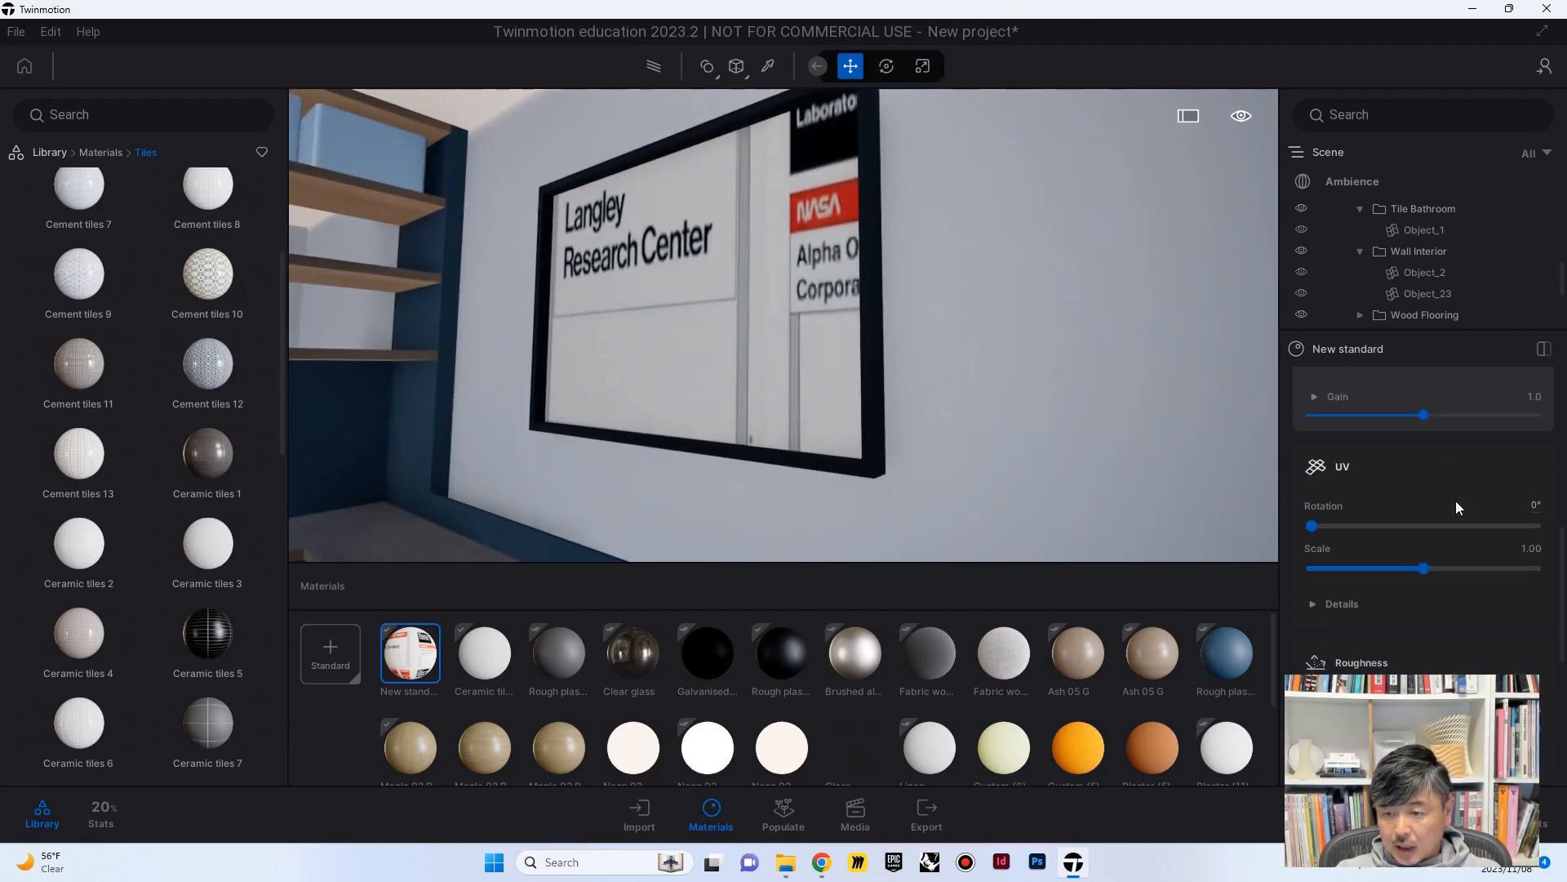
drag(1425, 465, 1343, 458)
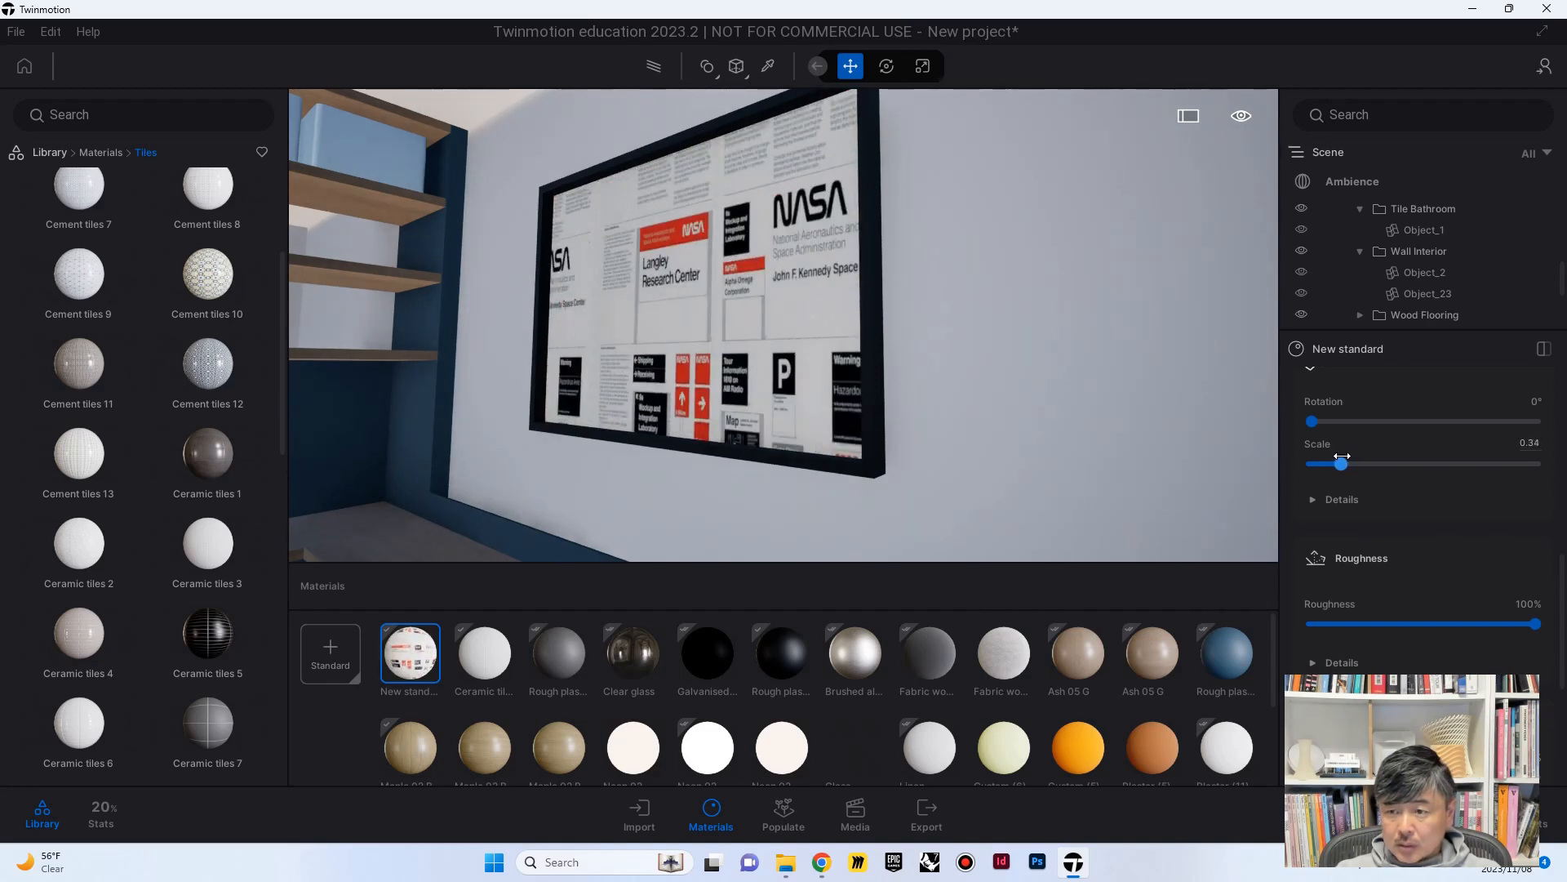
Offset the poster texture by 0.25 in X and 0.04 in Y so the image fits the frame
click(1323, 501)
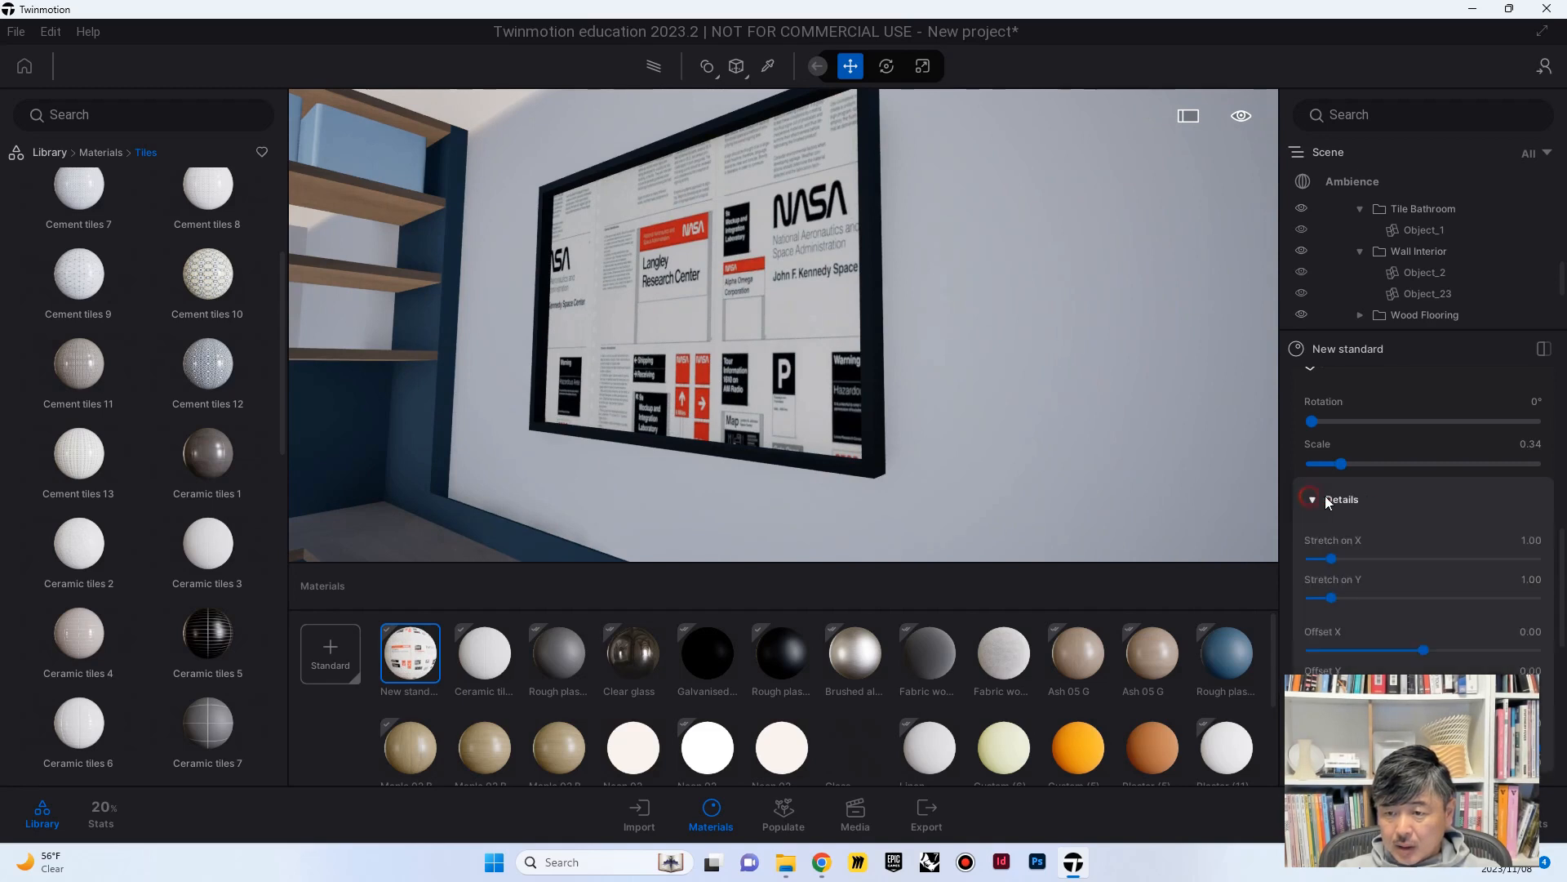
drag(1424, 650, 1429, 638)
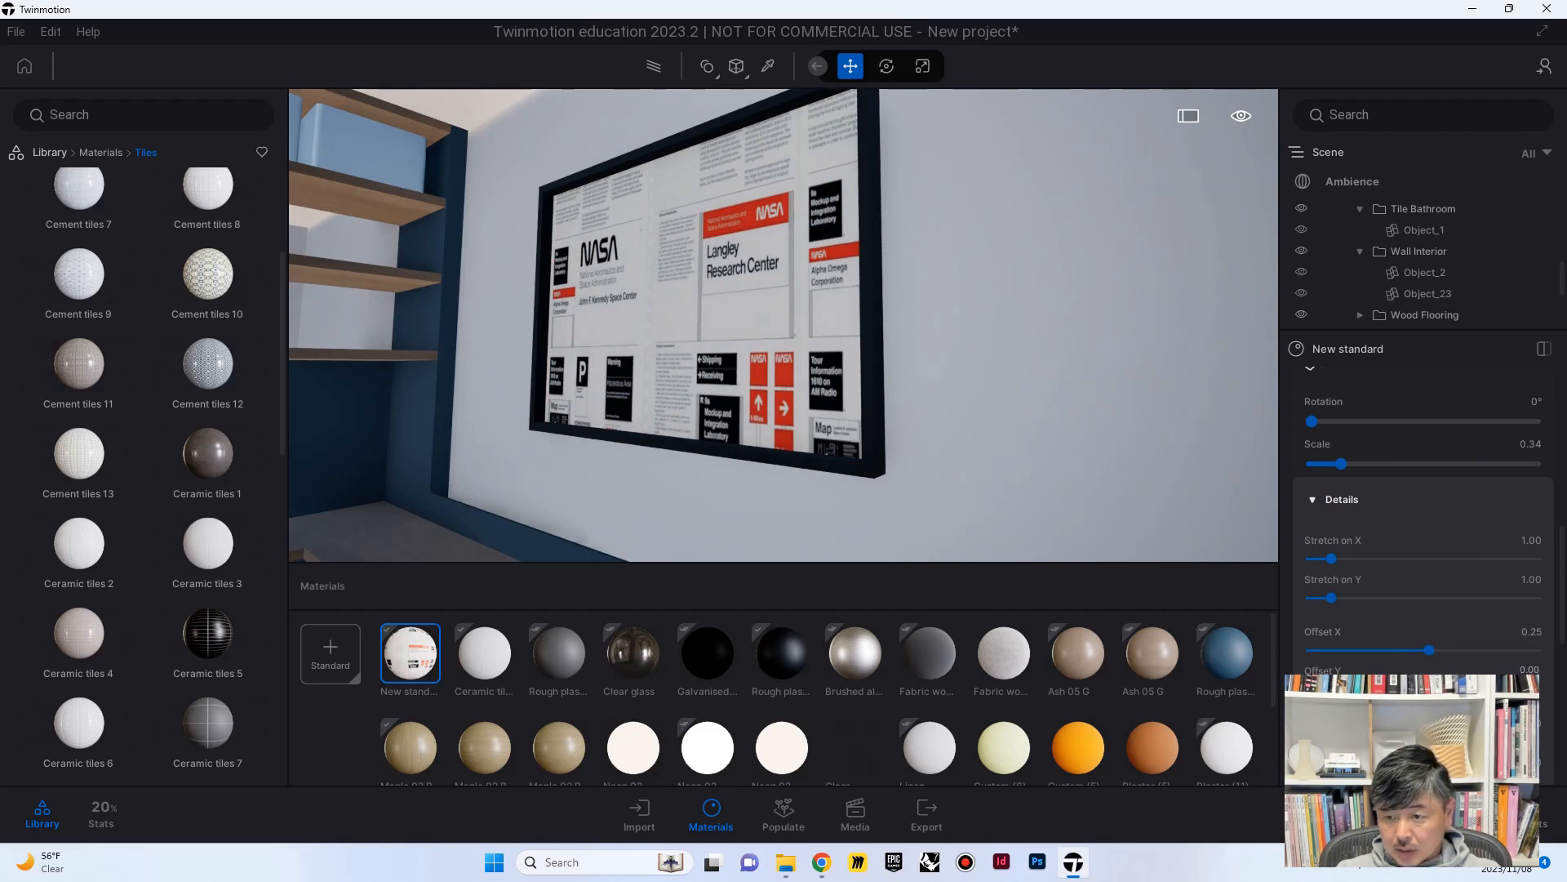
drag(1425, 689, 1425, 690)
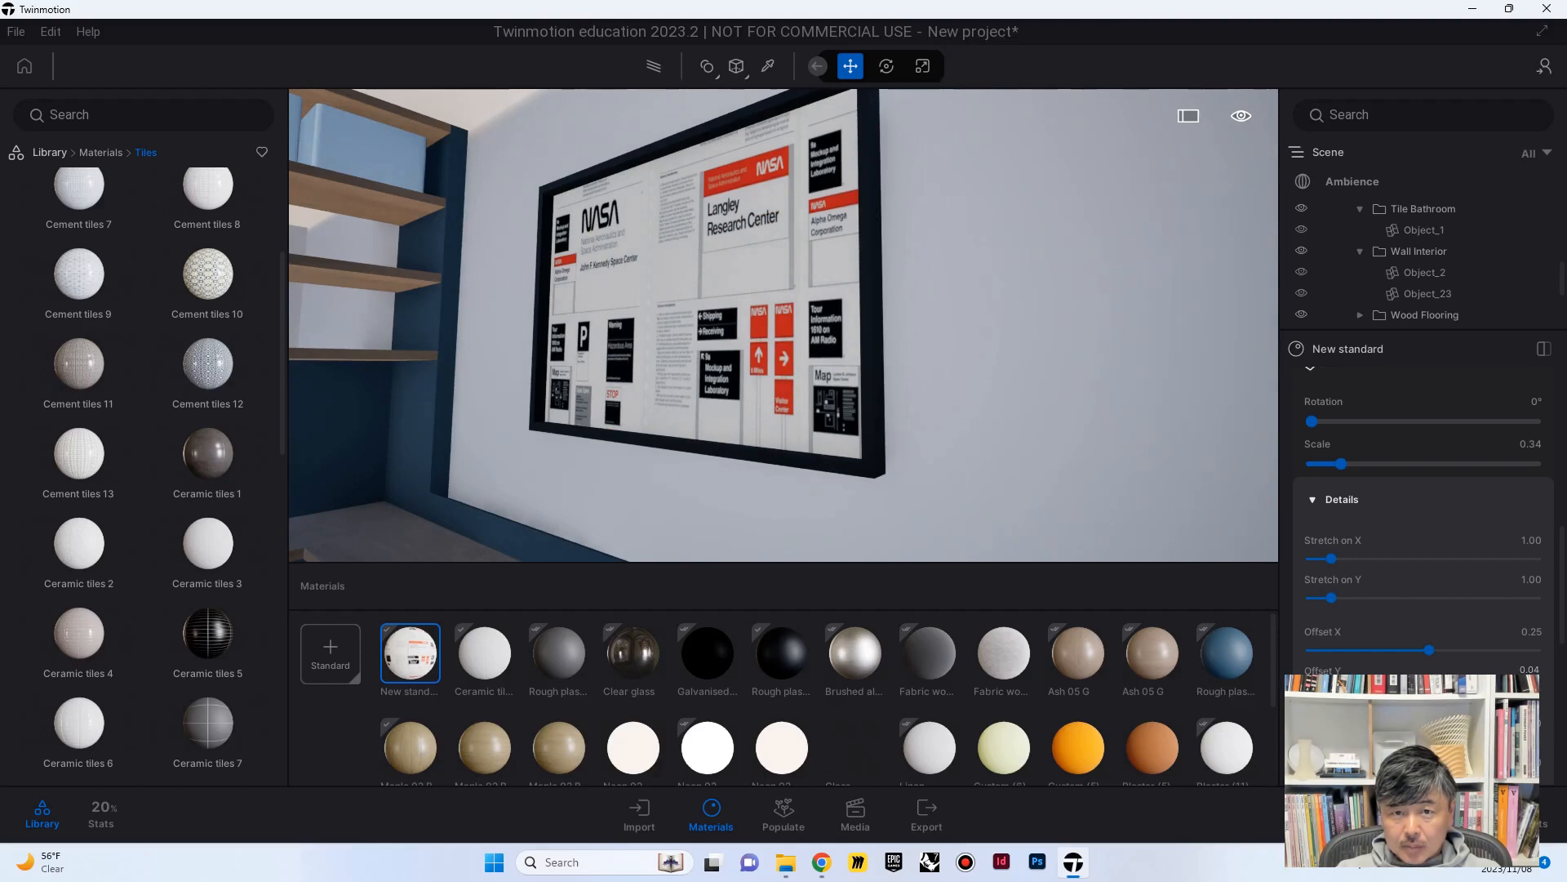
Place a Spot light from the library just below the recessed ceiling fixture near the wooden door
right_drag(1012, 411, 600, 233)
key(s)
key(s)
right_drag(853, 453, 878, 477)
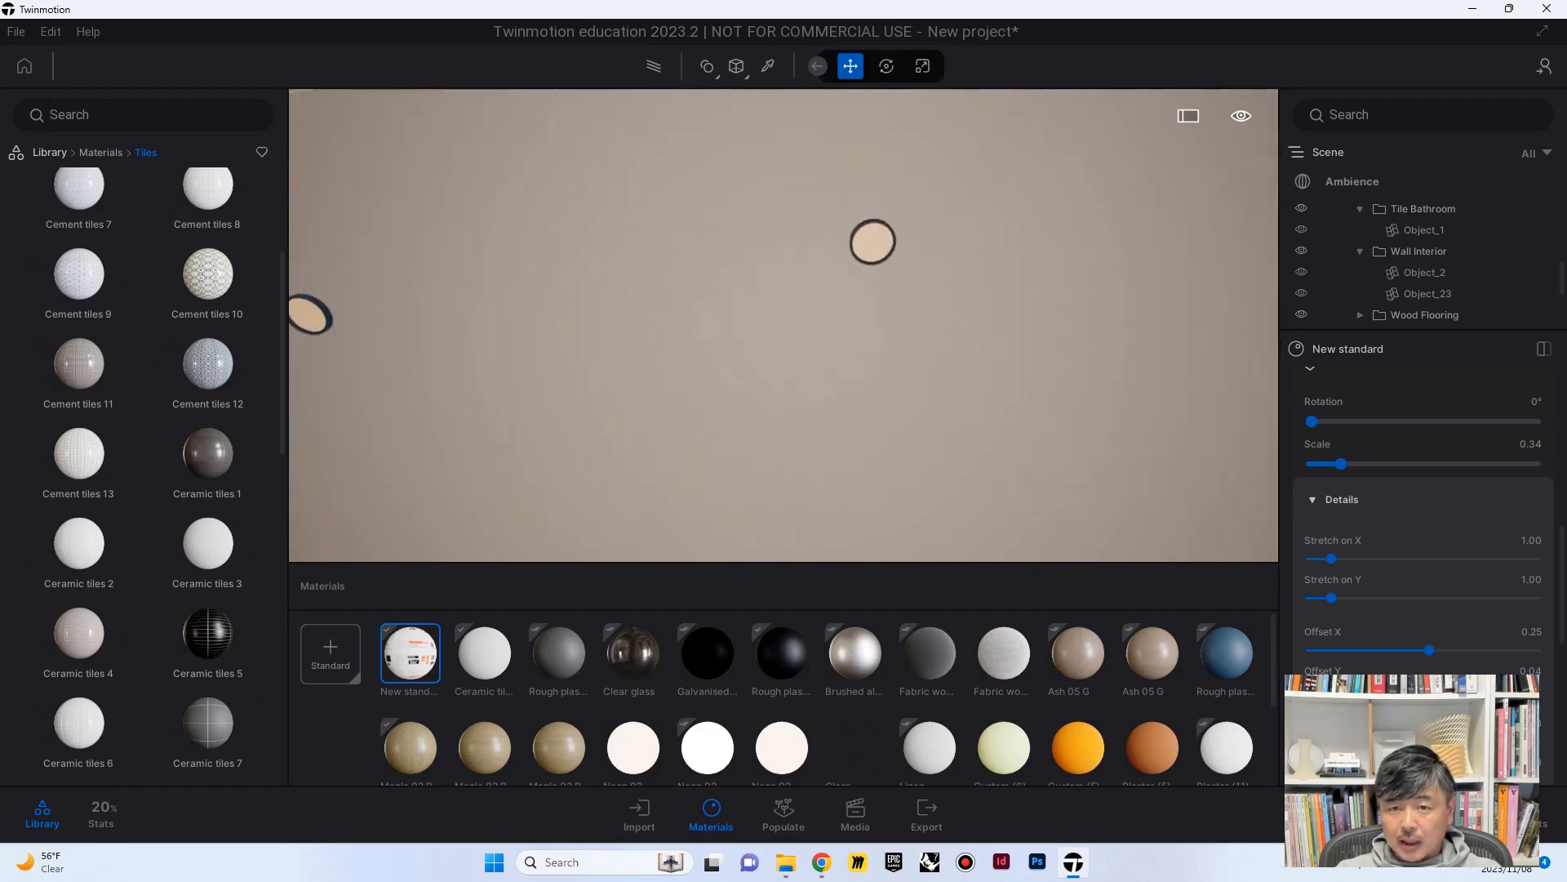
right_drag(556, 329, 609, 408)
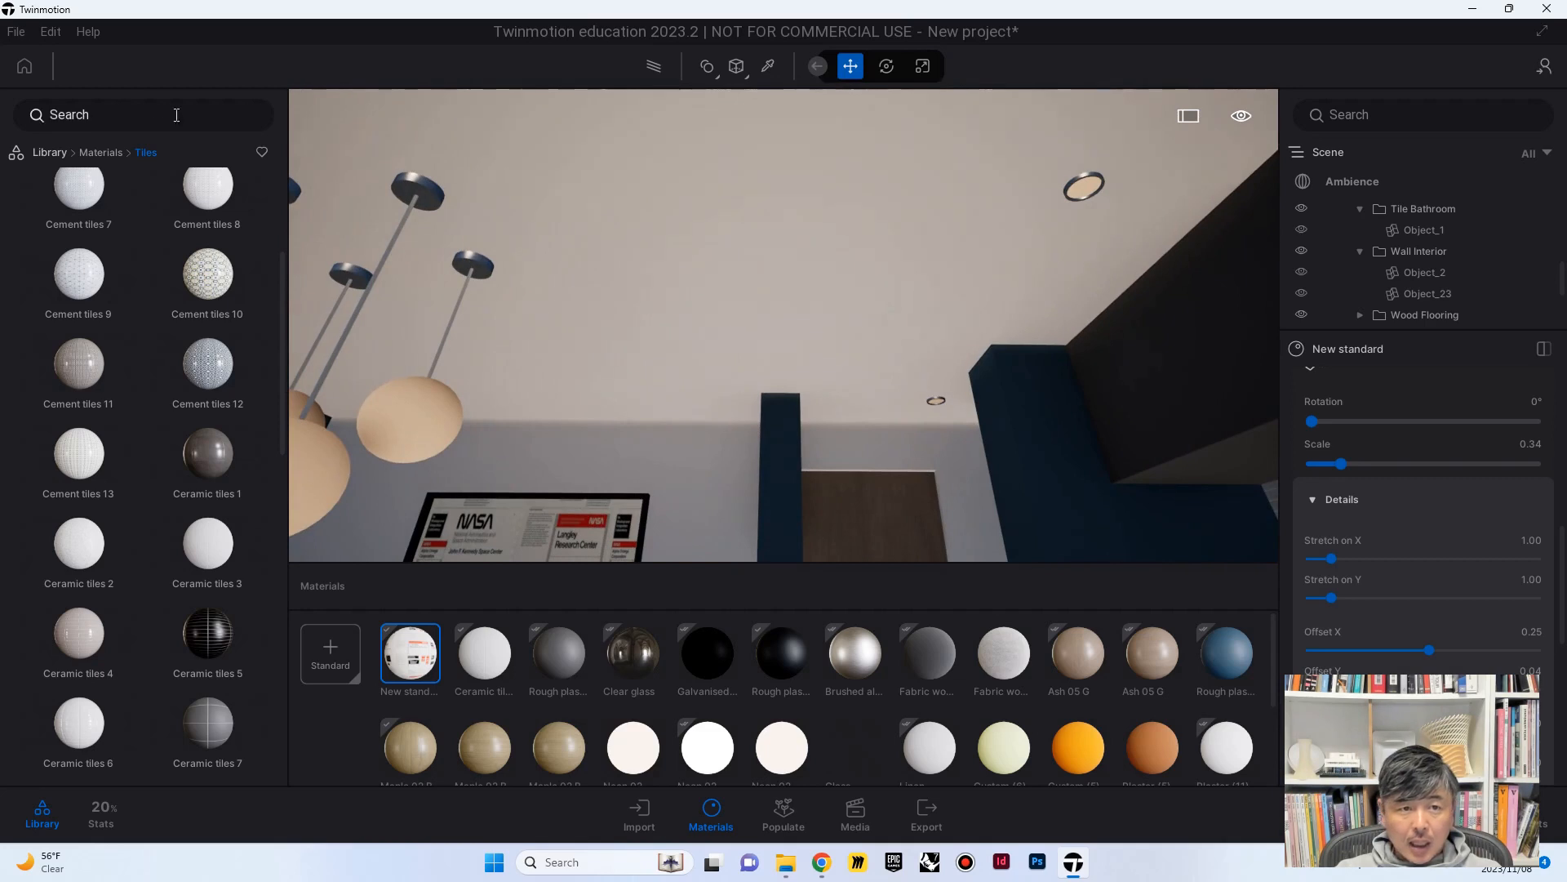
click(55, 151)
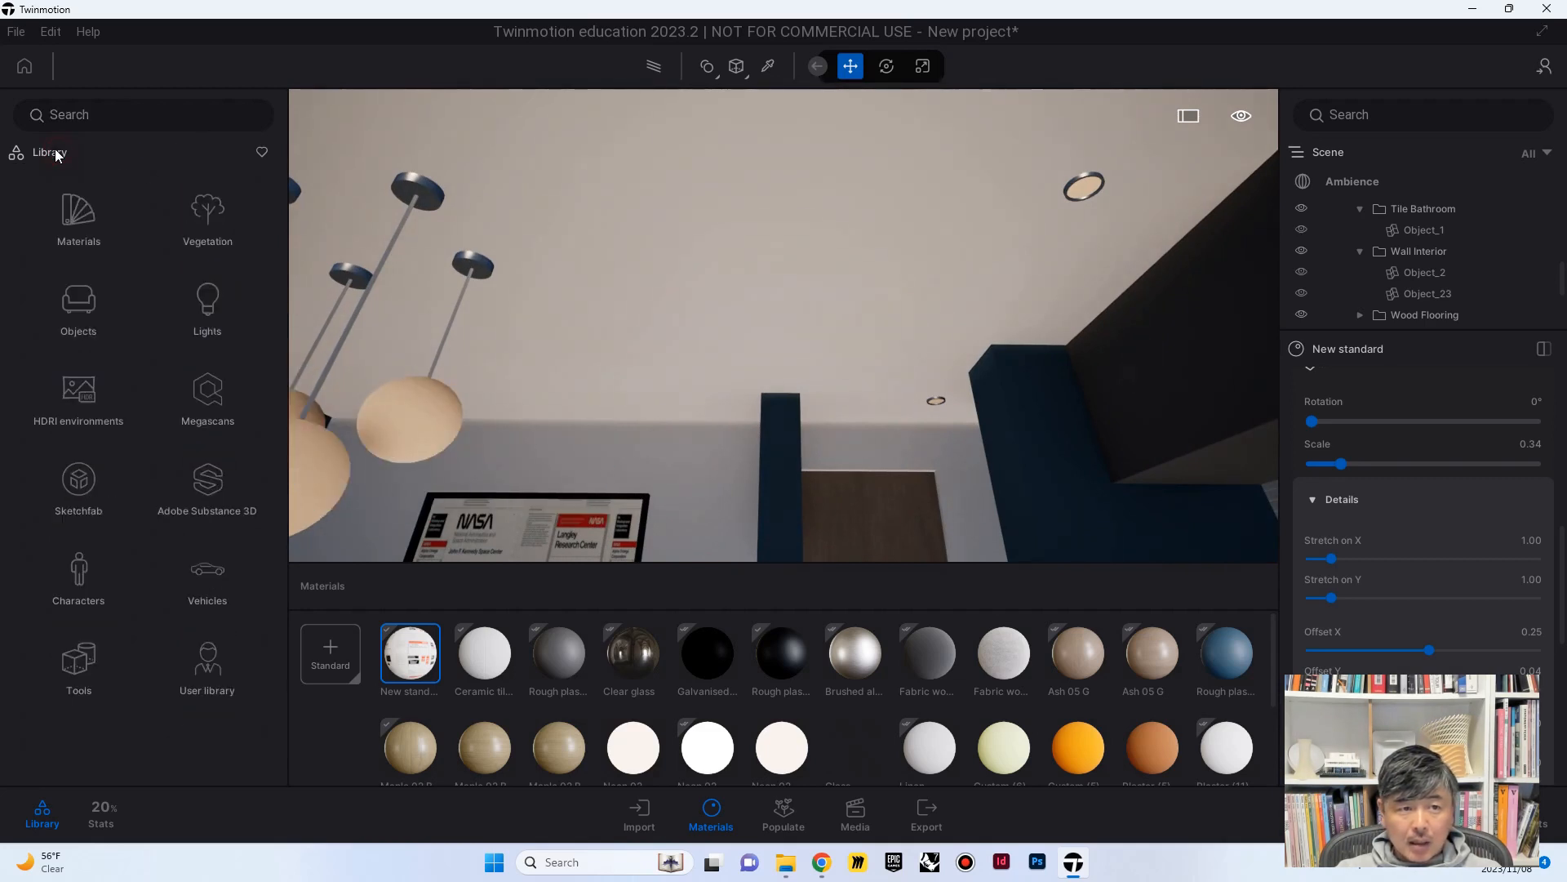
click(207, 302)
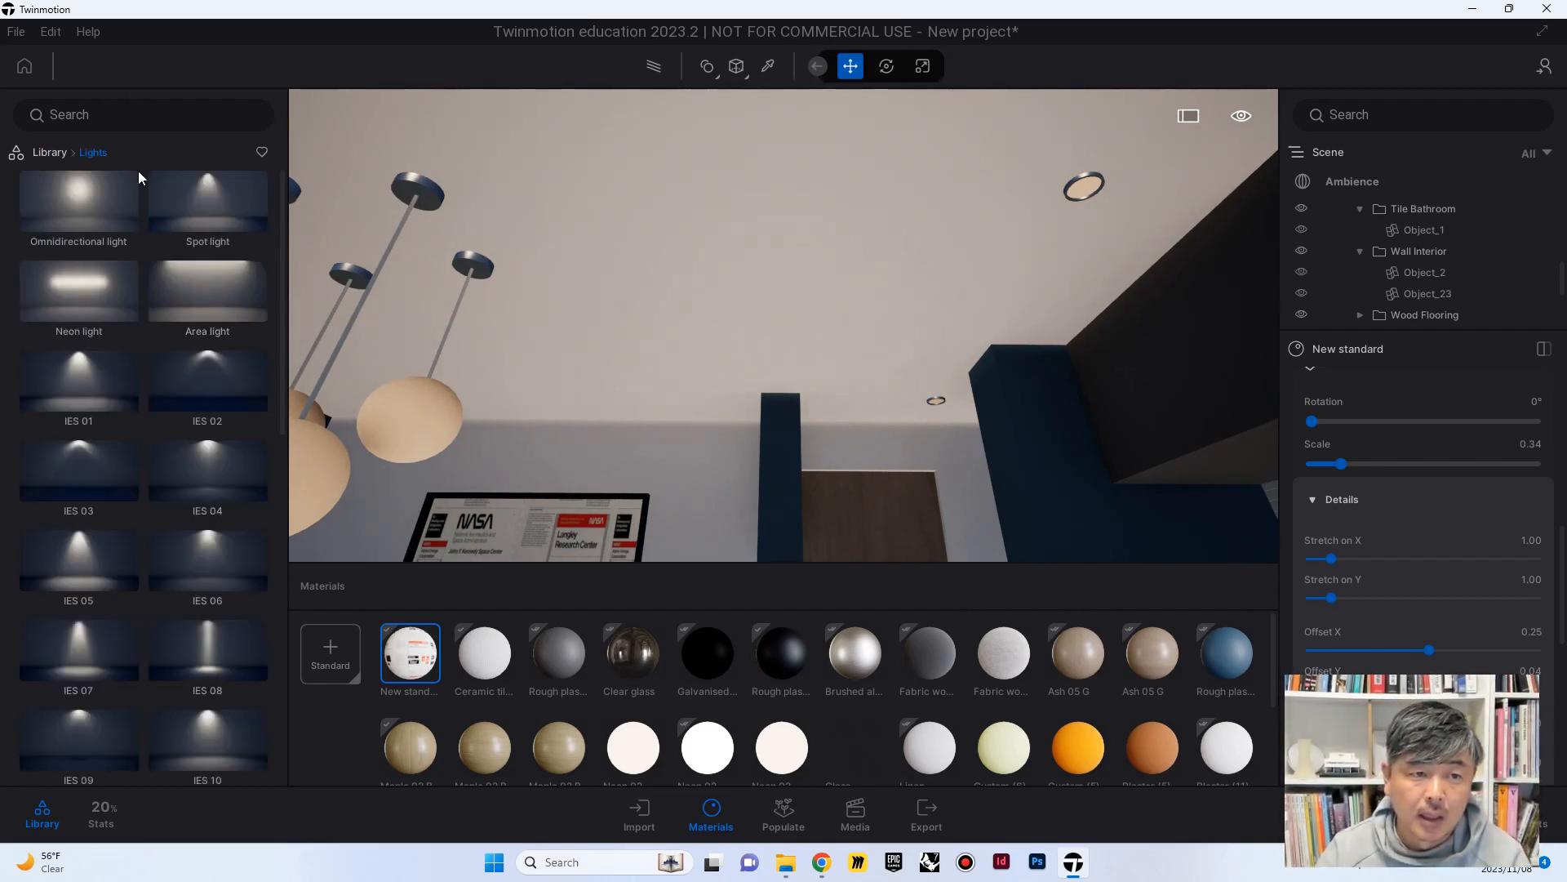
drag(208, 185, 947, 432)
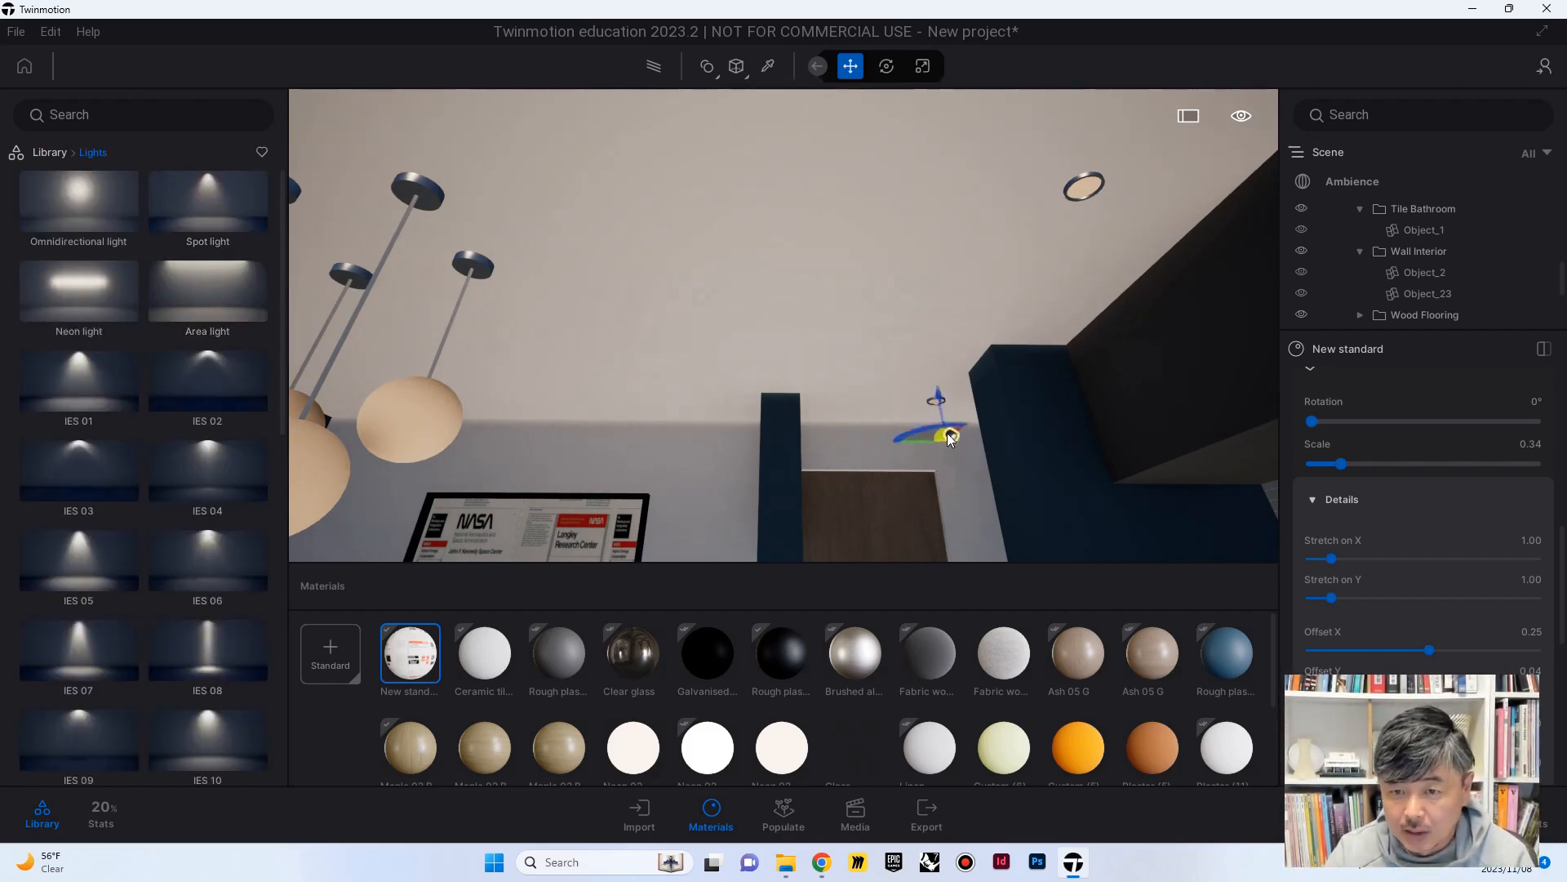
click(942, 410)
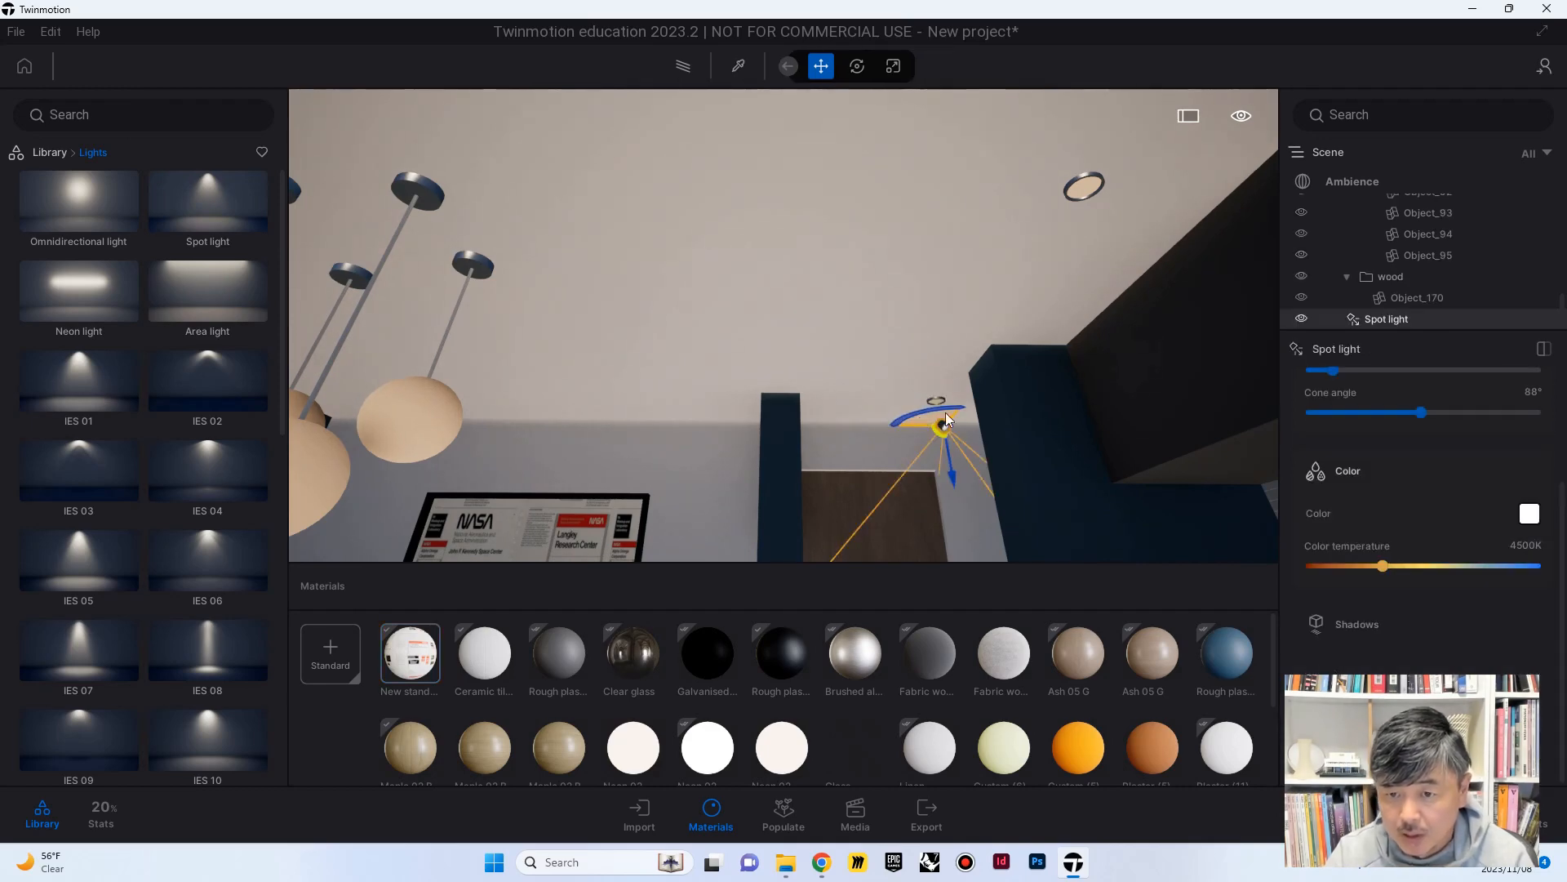
Copy the spot light as one instance to the adjacent recessed fixture in front of the kitchen cabinets, with 1.75 m spacing
right_drag(881, 437, 1008, 446)
shift+middle_drag(1008, 446, 1030, 382)
right_drag(1030, 382, 1032, 374)
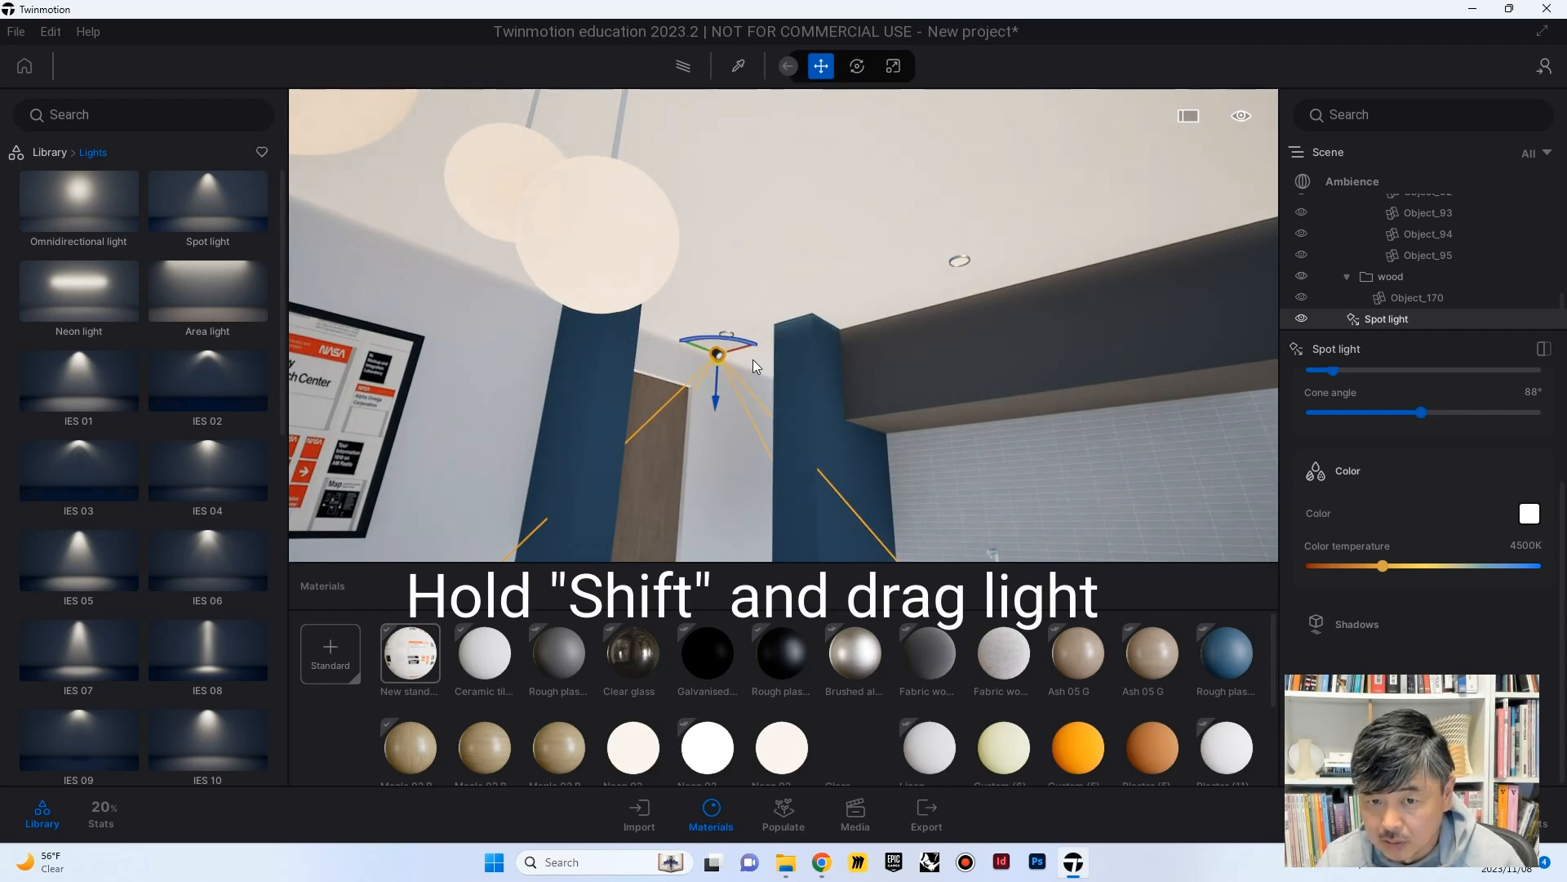
shift+drag(743, 353, 1006, 246)
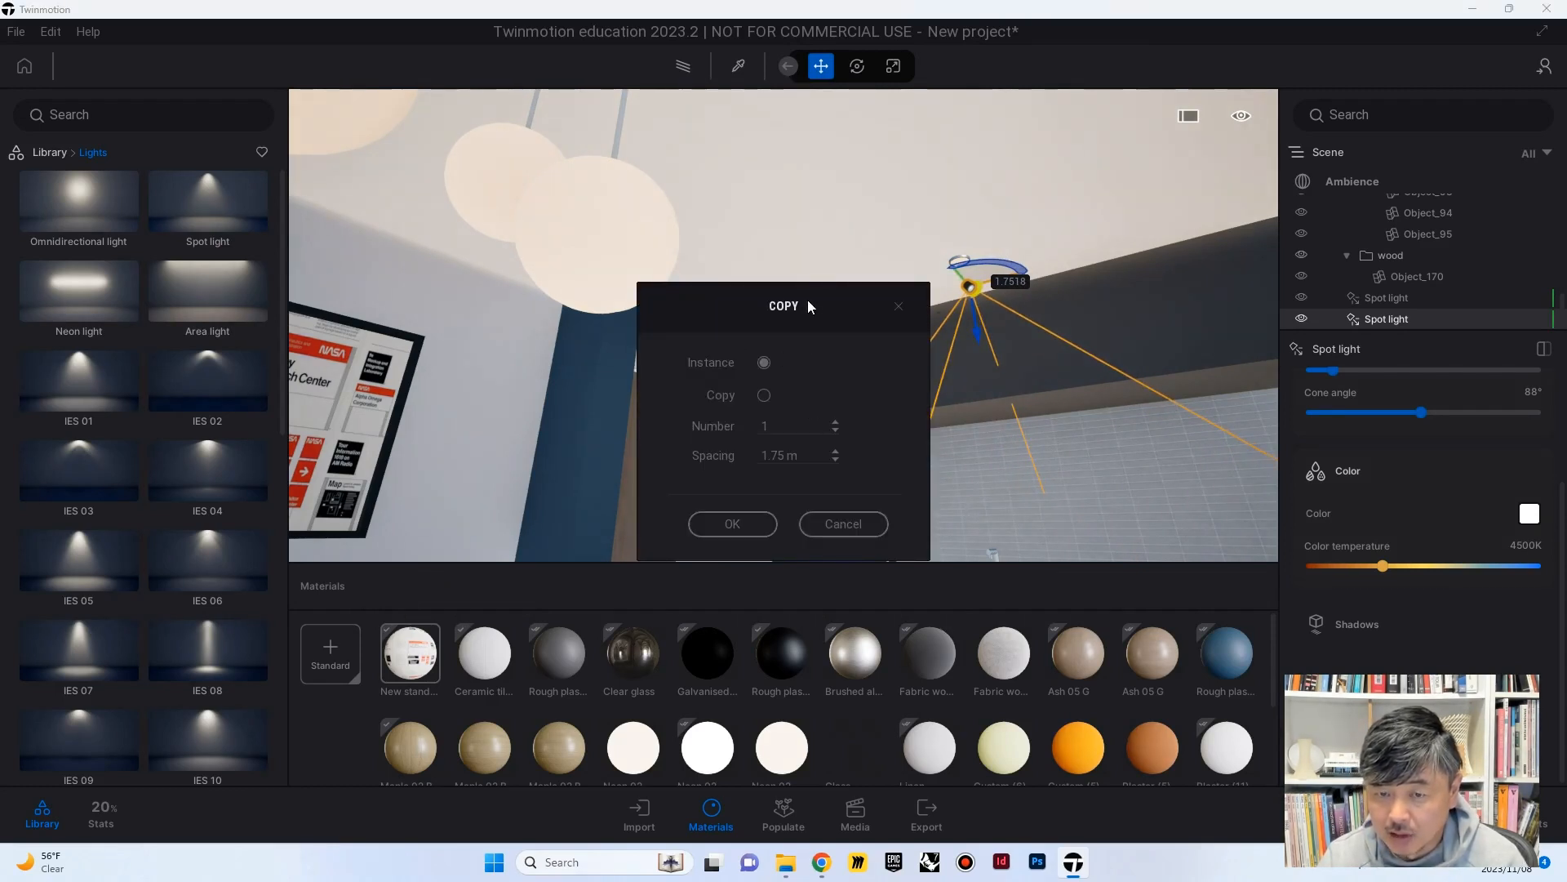
drag(807, 300, 741, 253)
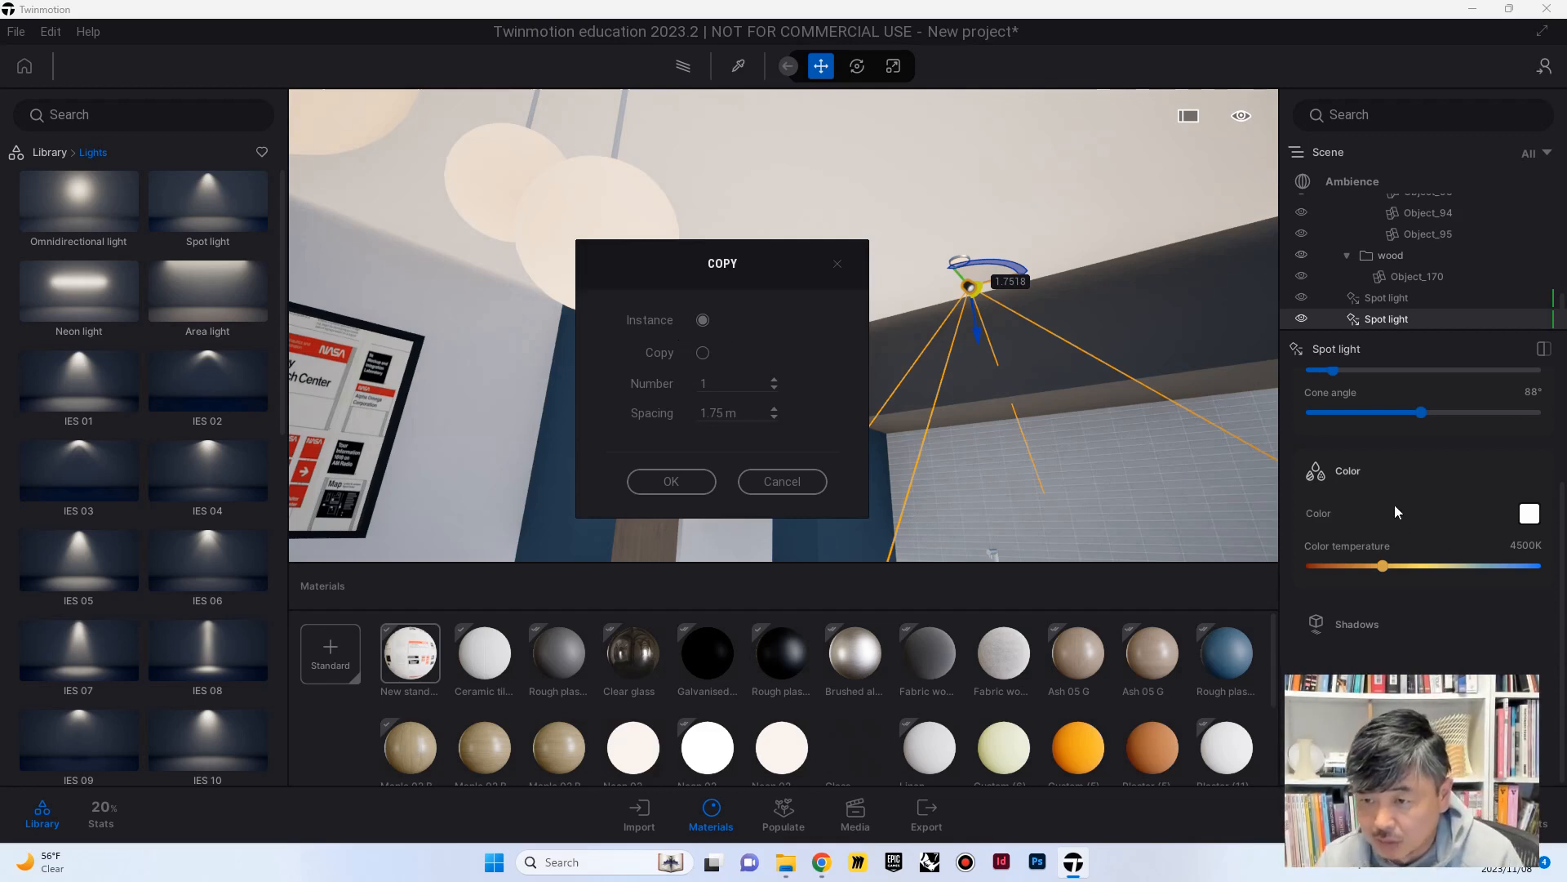
click(689, 485)
Copy the kitchen spot light as one instance to the recessed fixture near the tall cabinet, with 1.33 m spacing
right_drag(844, 299, 971, 294)
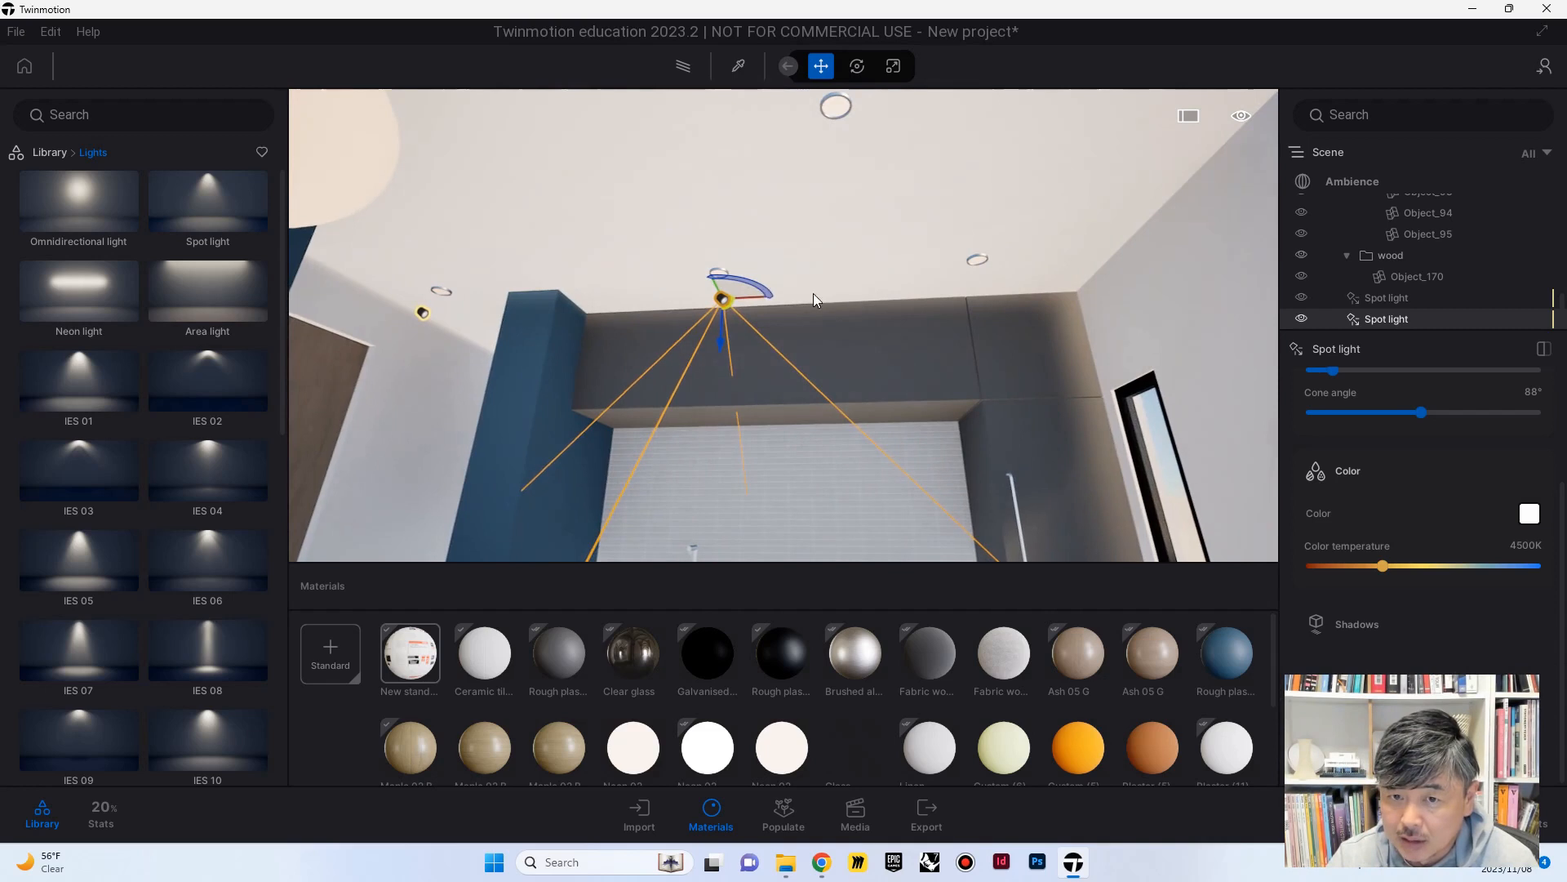
shift+drag(746, 305, 999, 293)
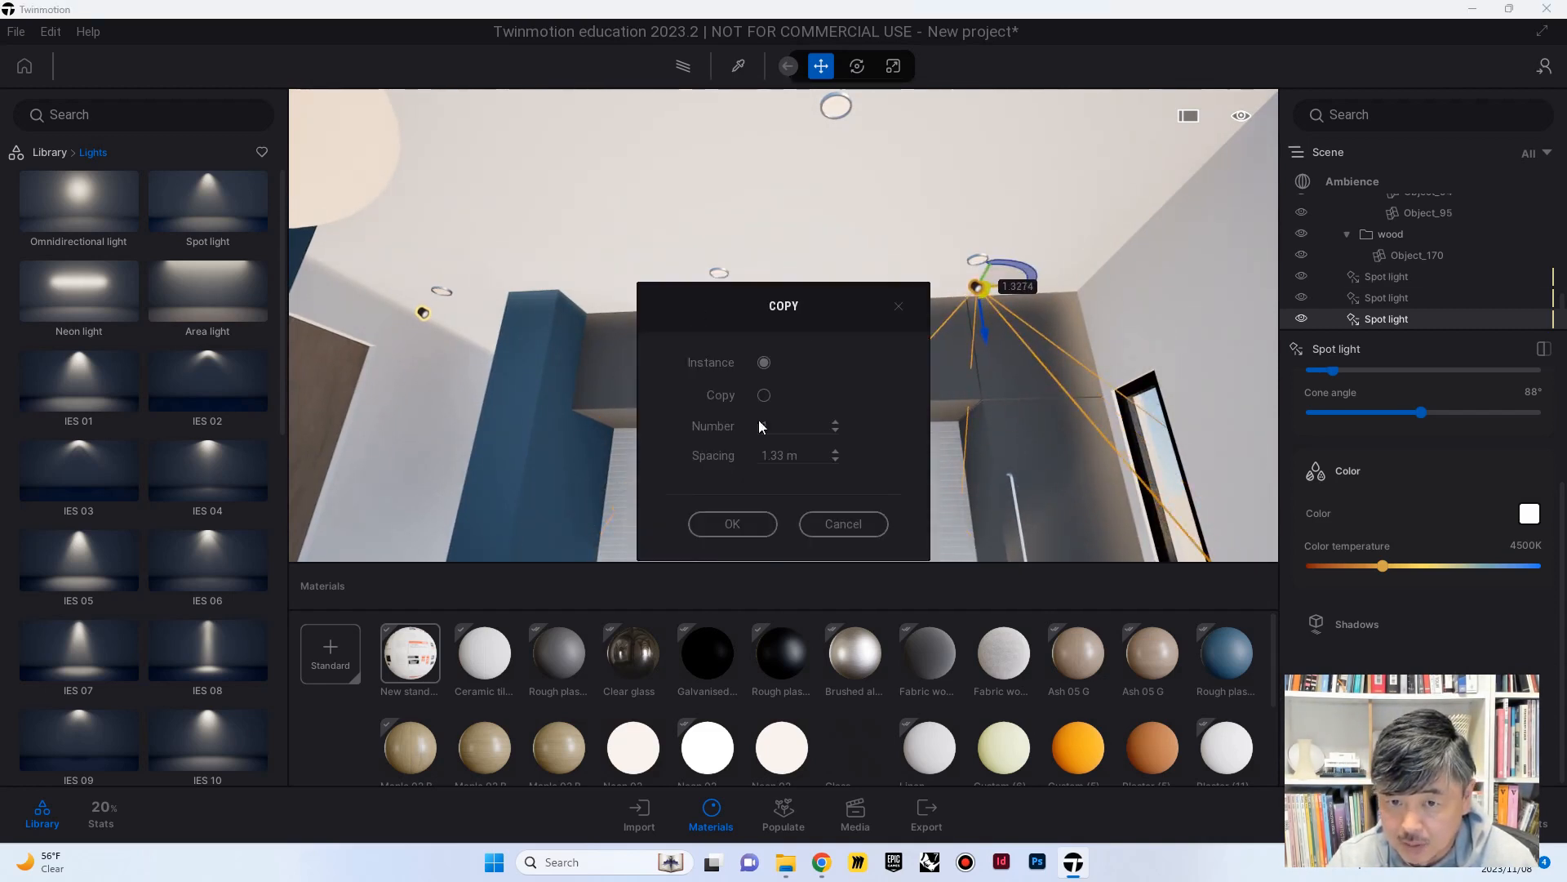
click(735, 526)
Copy the spot light near the wooden door as an instance to the recessed fixture near the blue shelving
right_drag(797, 294, 591, 258)
key(s)
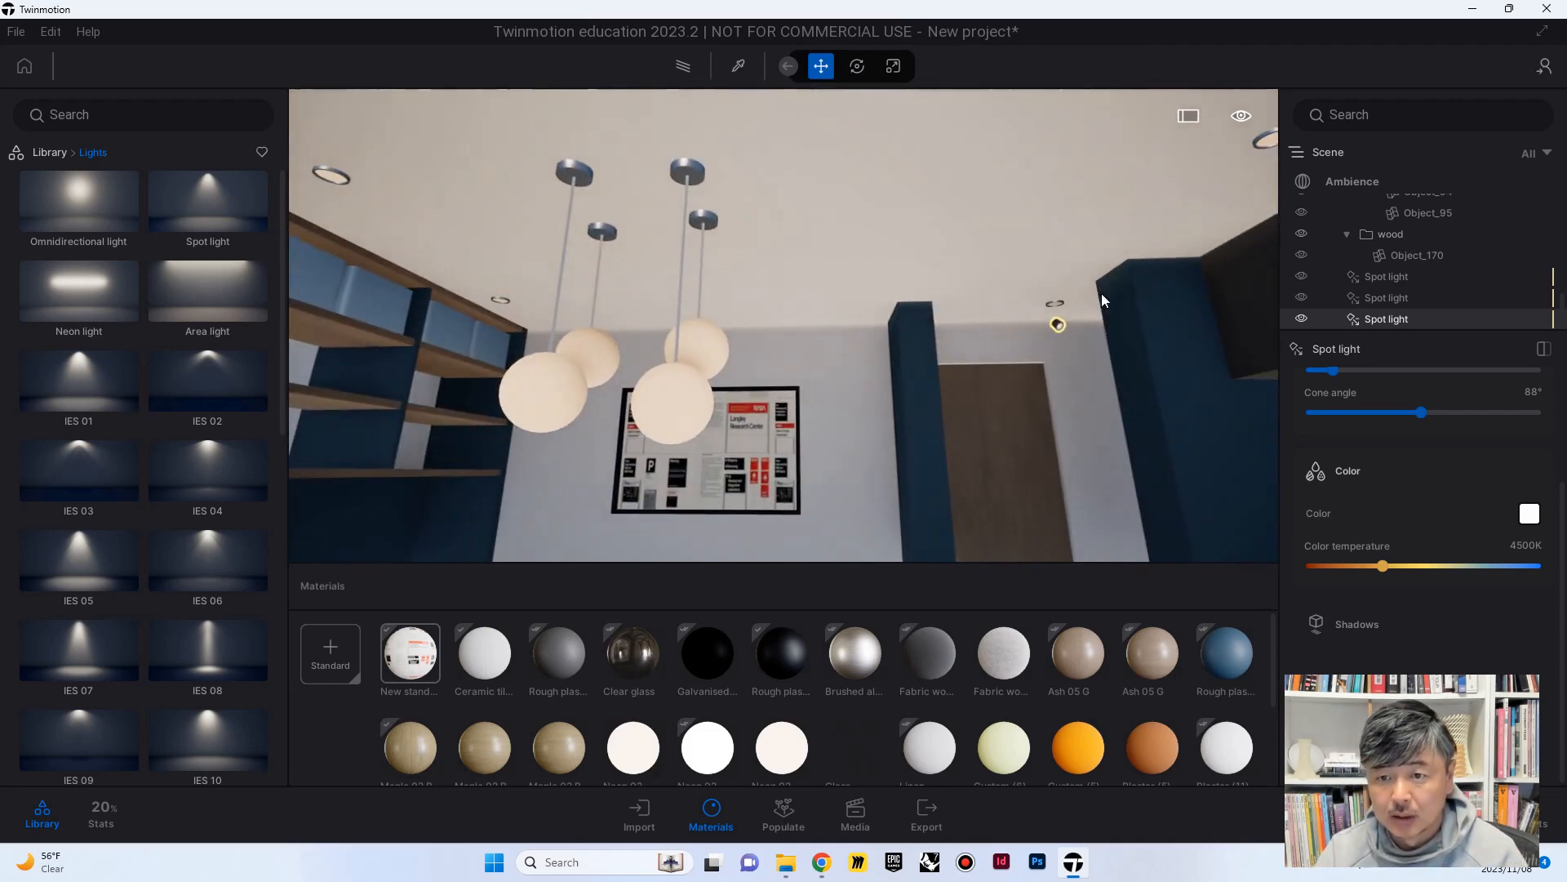
click(1058, 327)
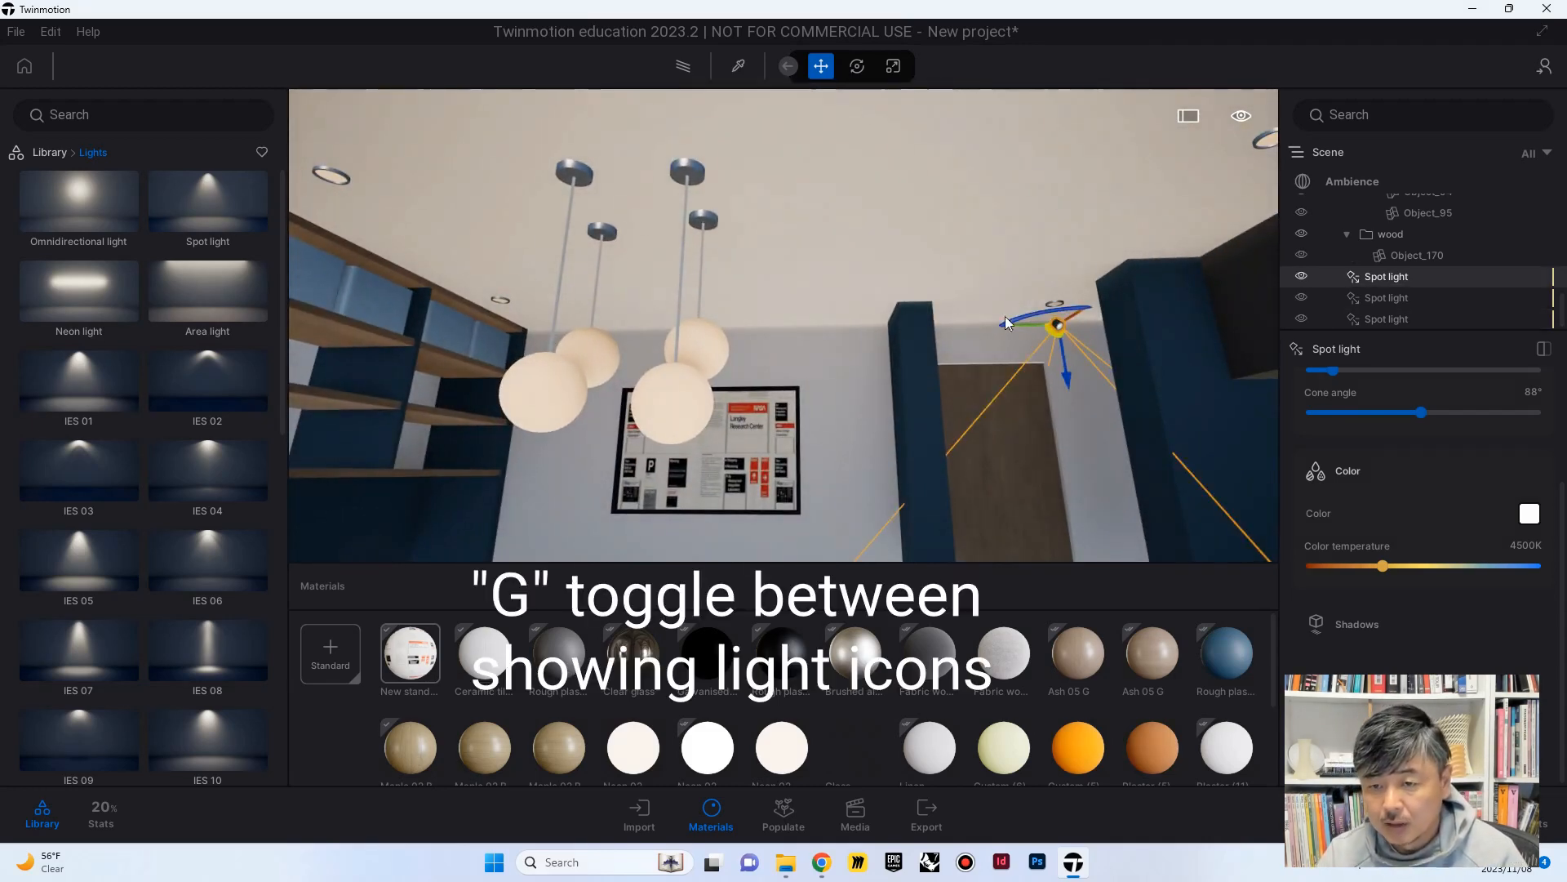
right_drag(1048, 335, 1036, 349)
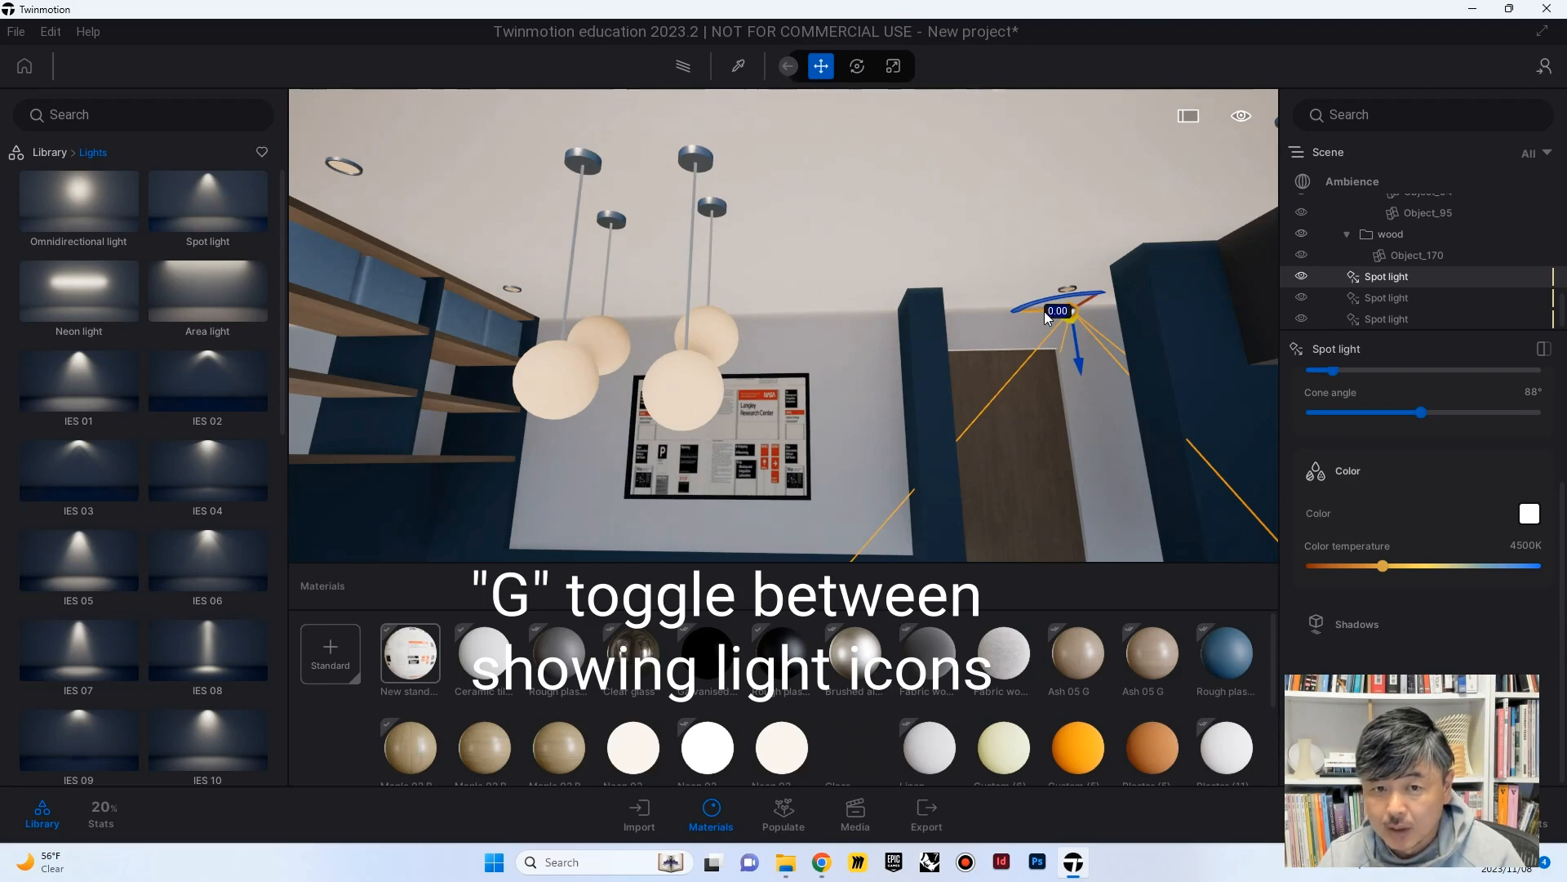
alt+drag(1045, 311, 514, 311)
click(732, 523)
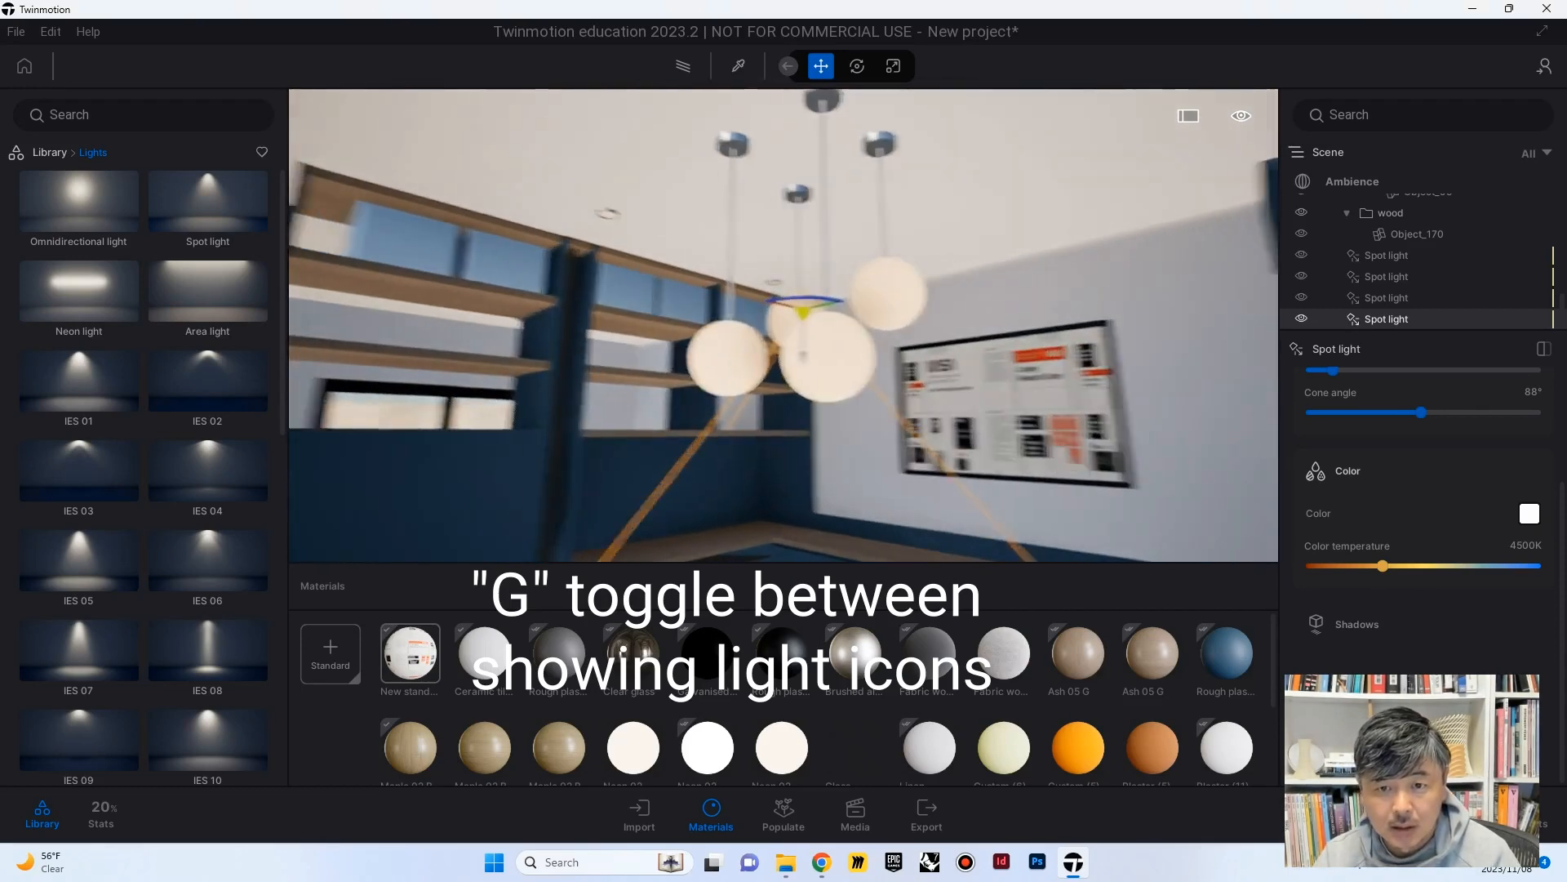
right_drag(818, 252, 818, 251)
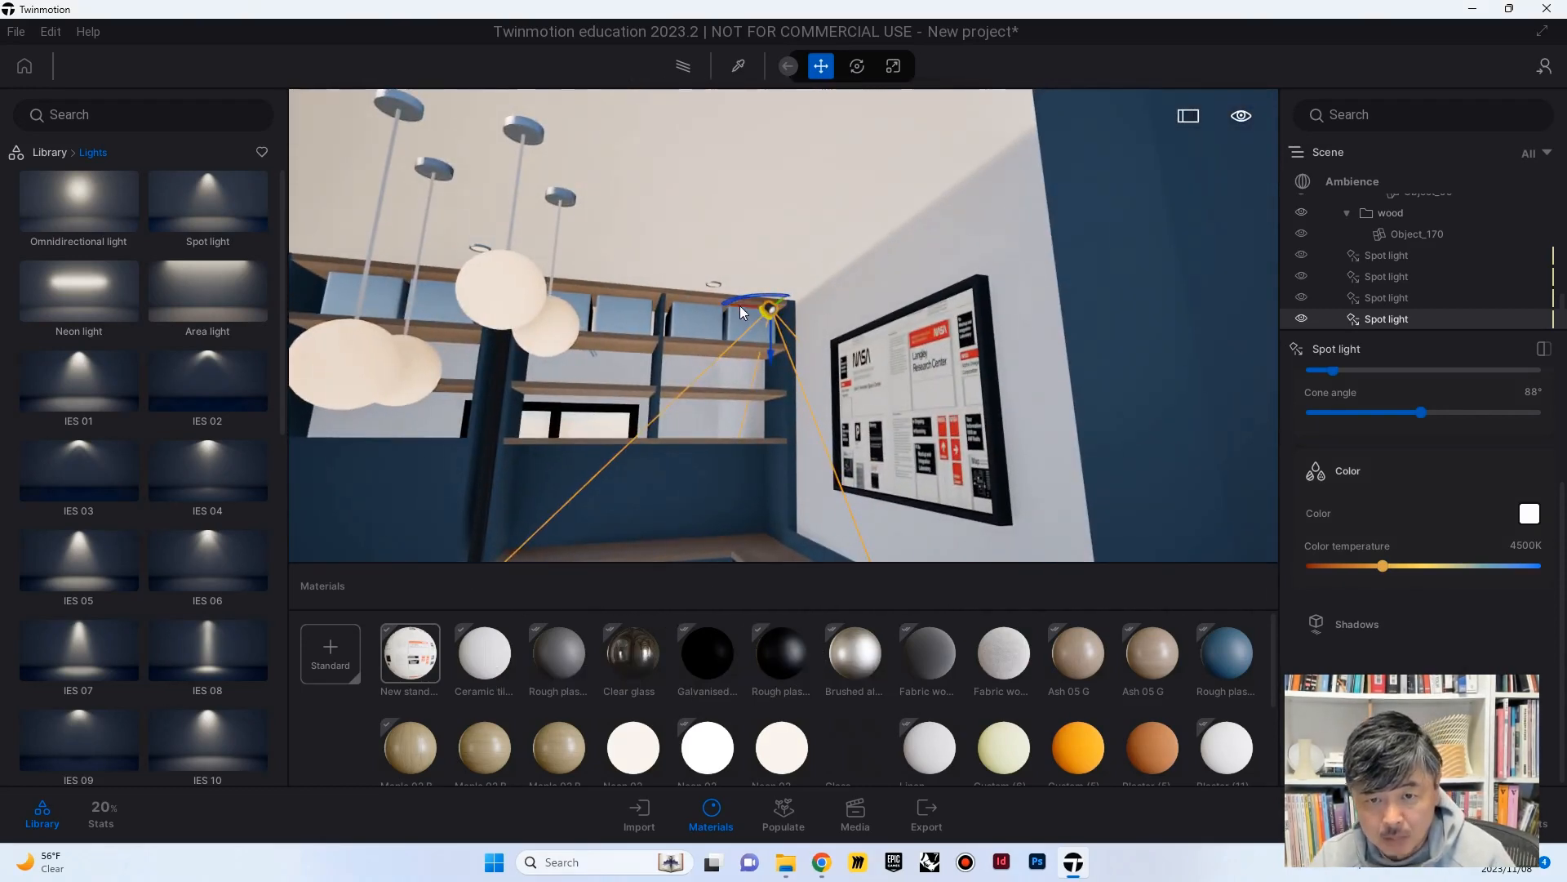
Copy the spot light beside the poster wall as one instance to the next recessed fixture along the blue shelving, with 1.42 m spacing
drag(743, 307, 466, 281)
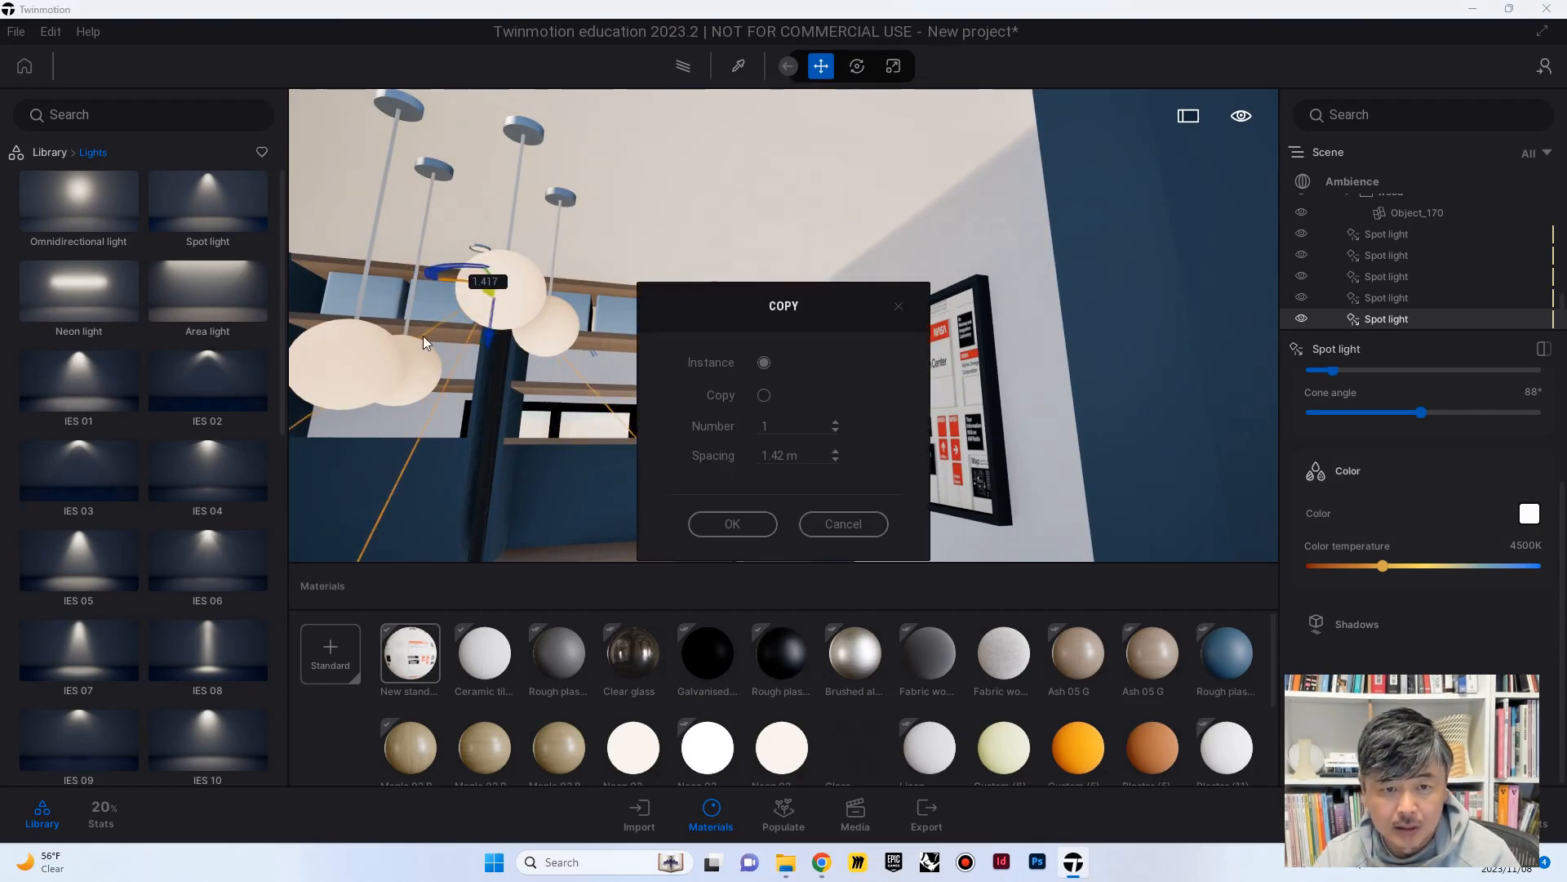
click(727, 523)
right_drag(727, 520, 752, 525)
Copy the spot light near the dark cabinets as one instance to the recessed fixture in the middle of the ceiling
click(1126, 409)
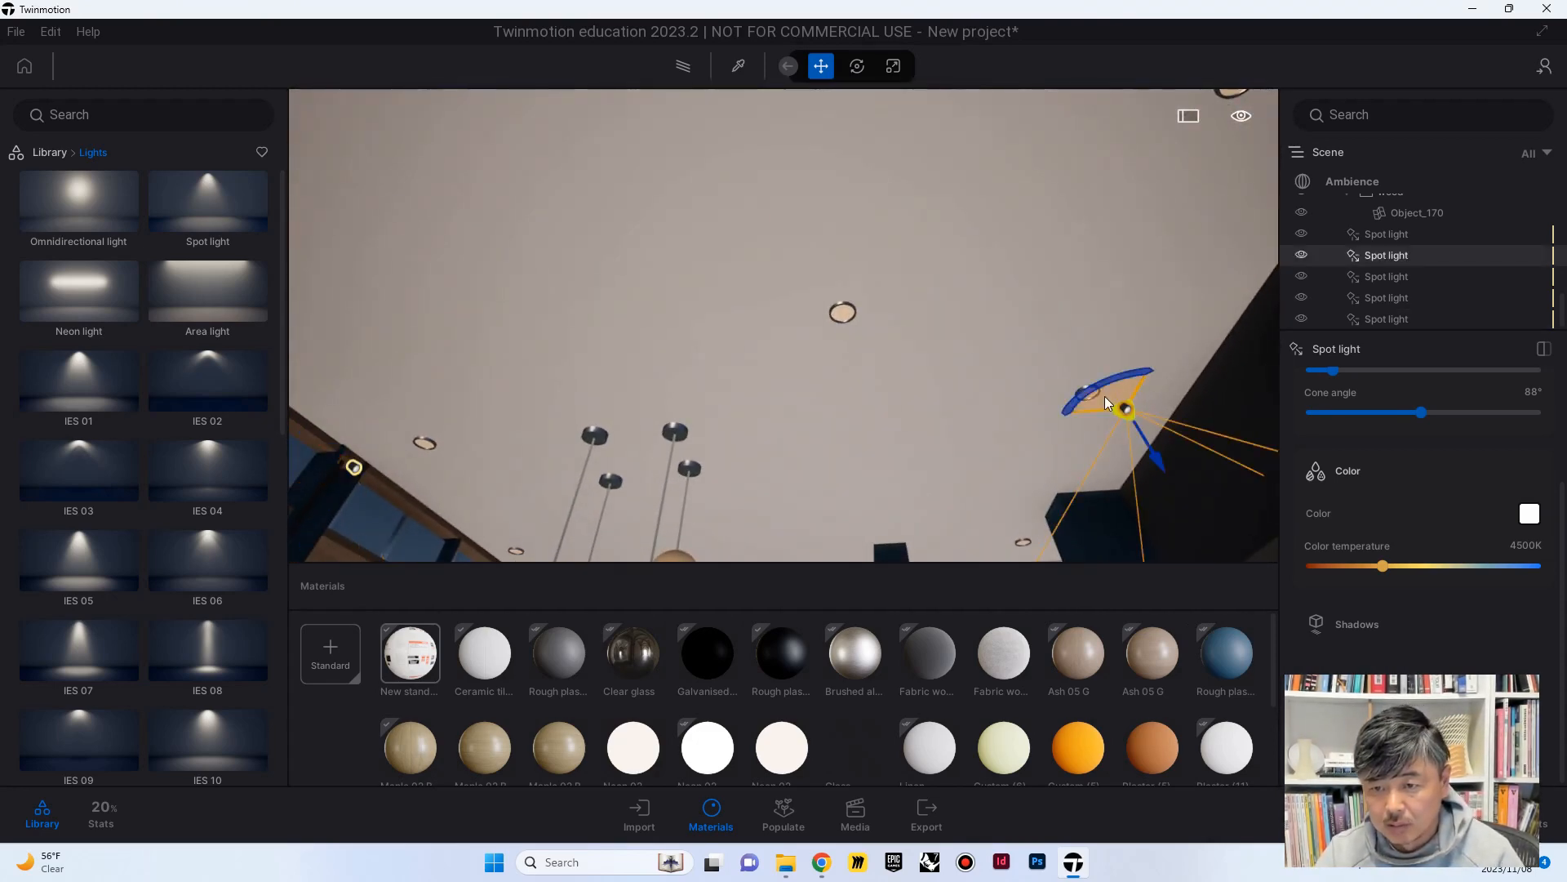
alt+drag(1104, 397, 768, 317)
alt+drag(802, 290, 816, 299)
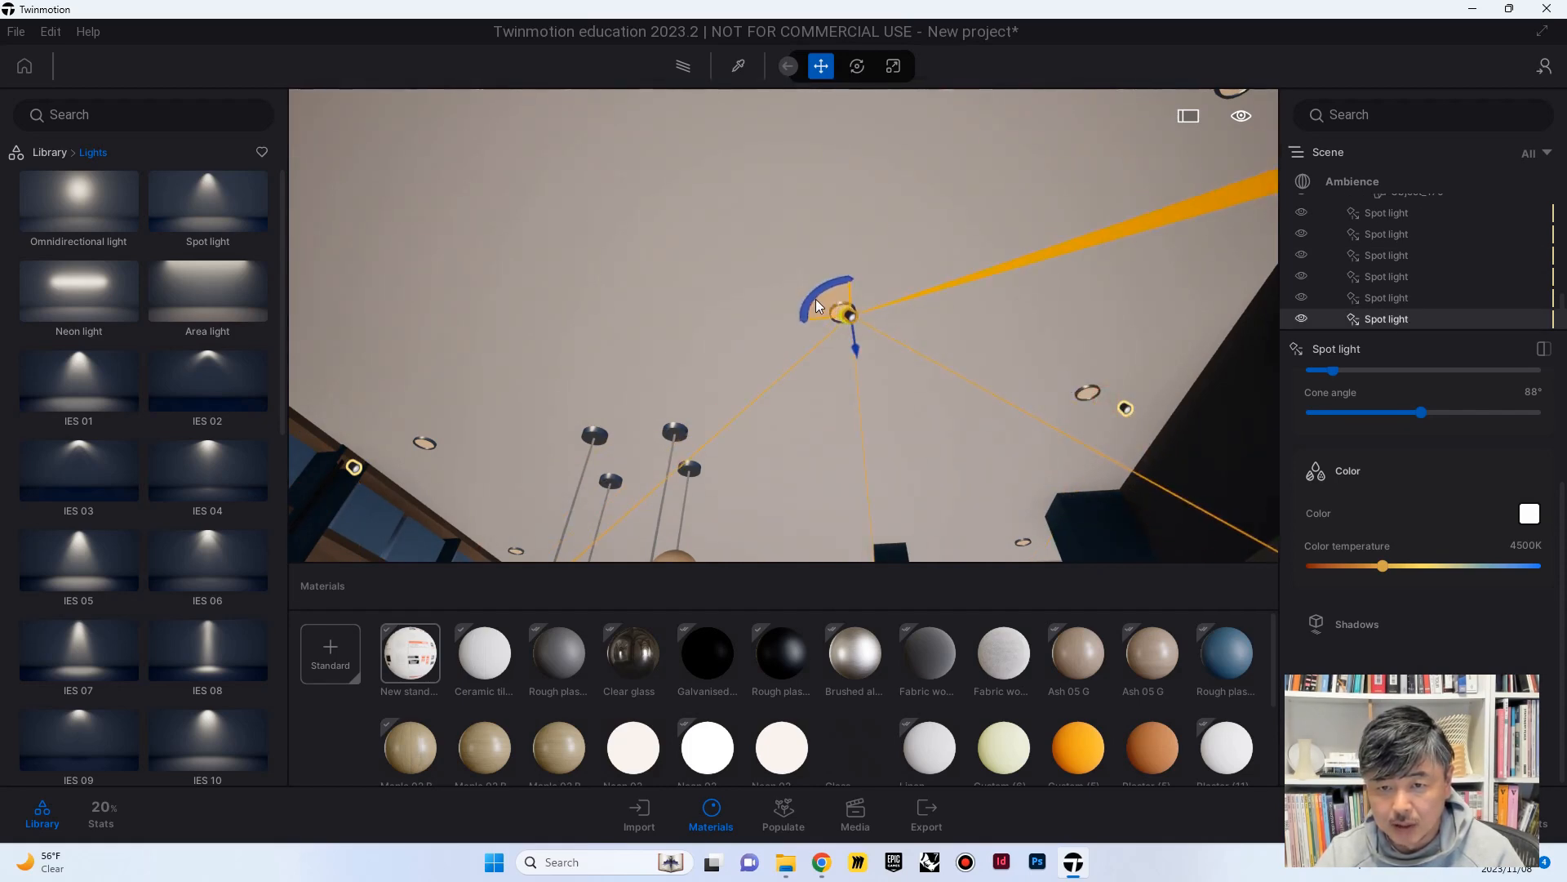
click(732, 535)
Move the two spot lights beside the blue shelving under their recessed ceiling fixtures, shifting the nearer one about 0.35 m
right_drag(693, 375, 556, 384)
shift+middle_drag(555, 384, 767, 343)
right_drag(768, 343, 694, 369)
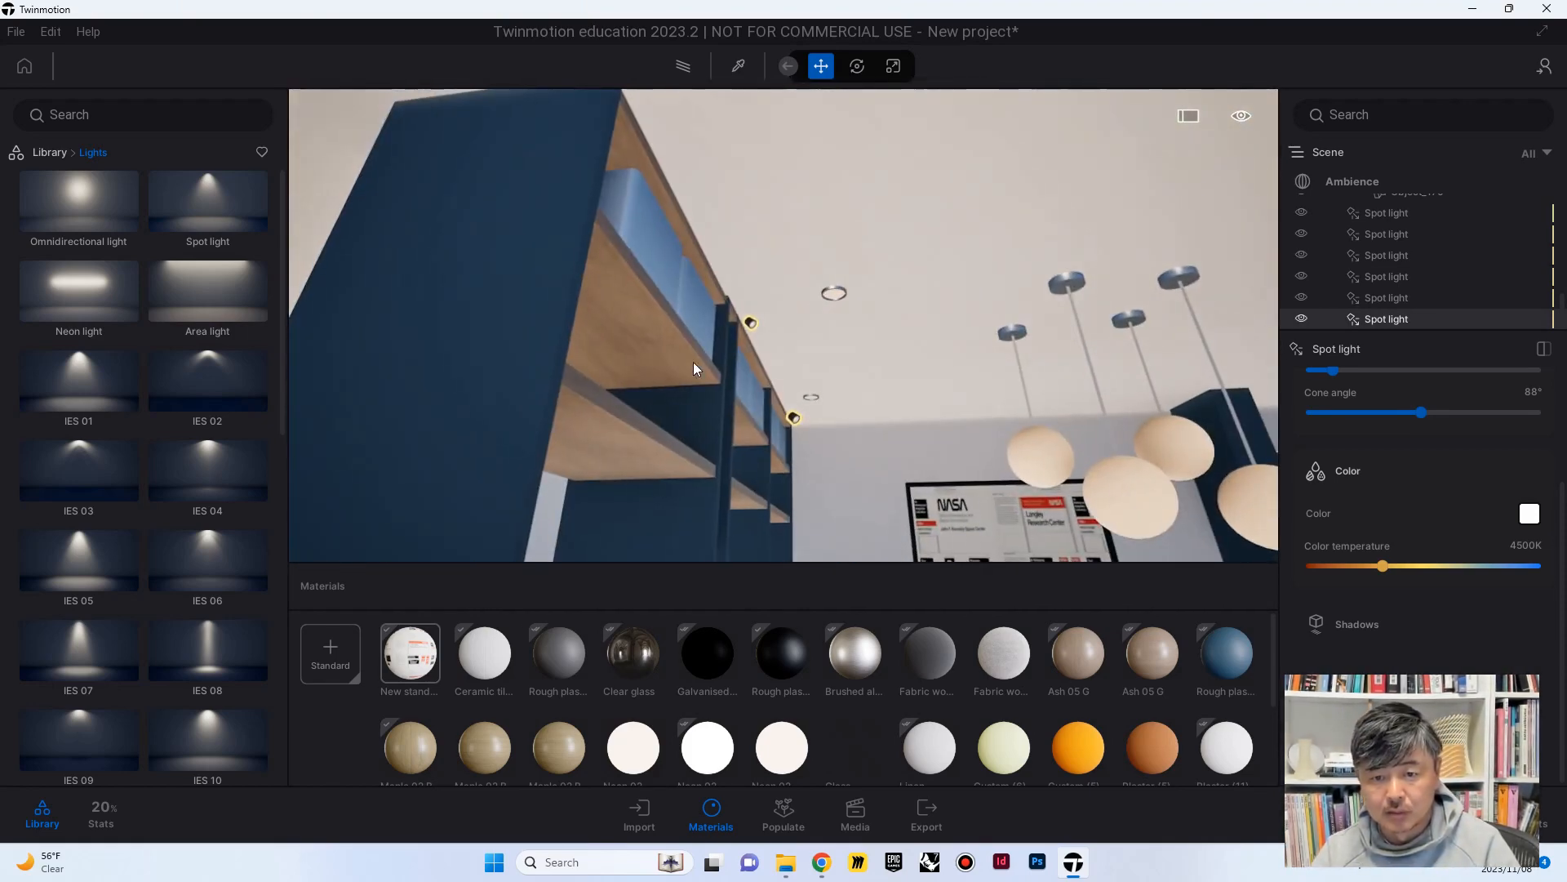
click(751, 321)
drag(781, 326, 863, 325)
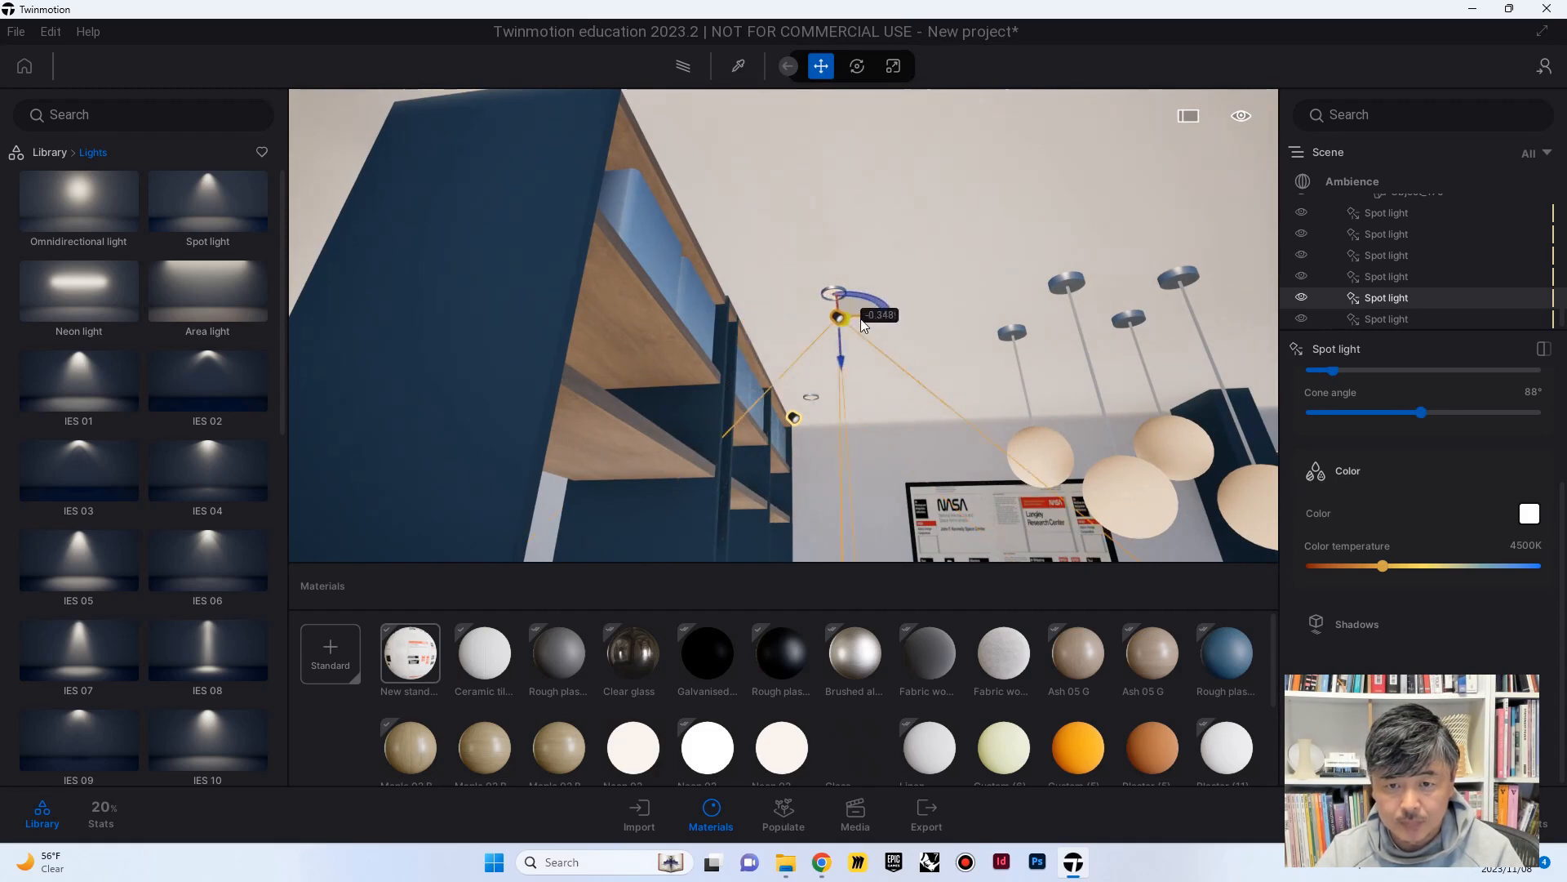
click(795, 417)
mouse_move(820, 418)
right_down()
mouse_move(734, 420)
mouse_move(831, 422)
right_up()
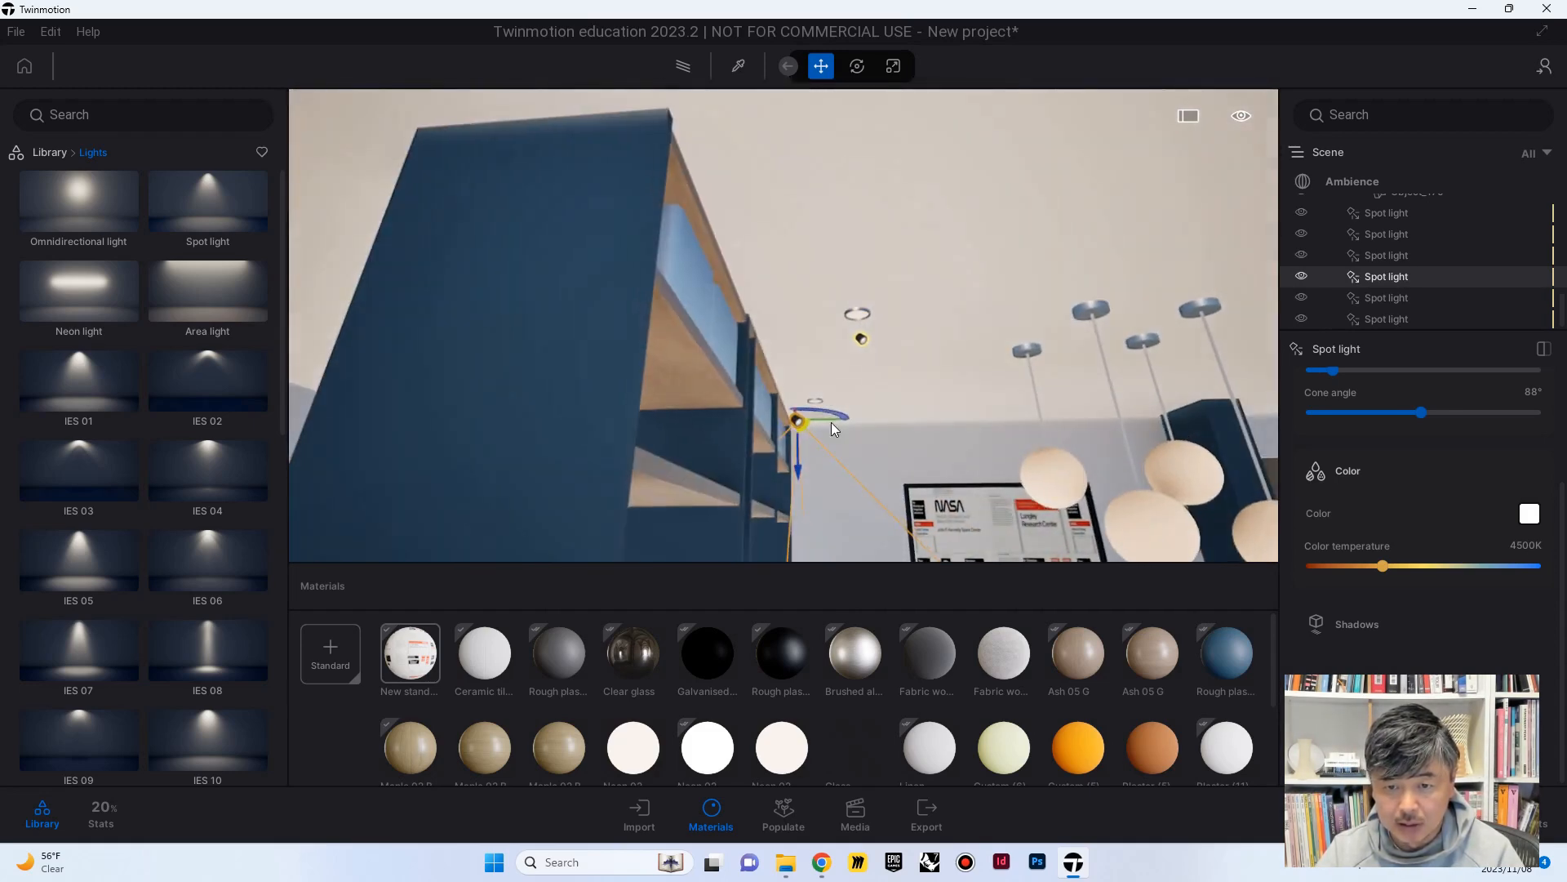
drag(830, 419, 845, 423)
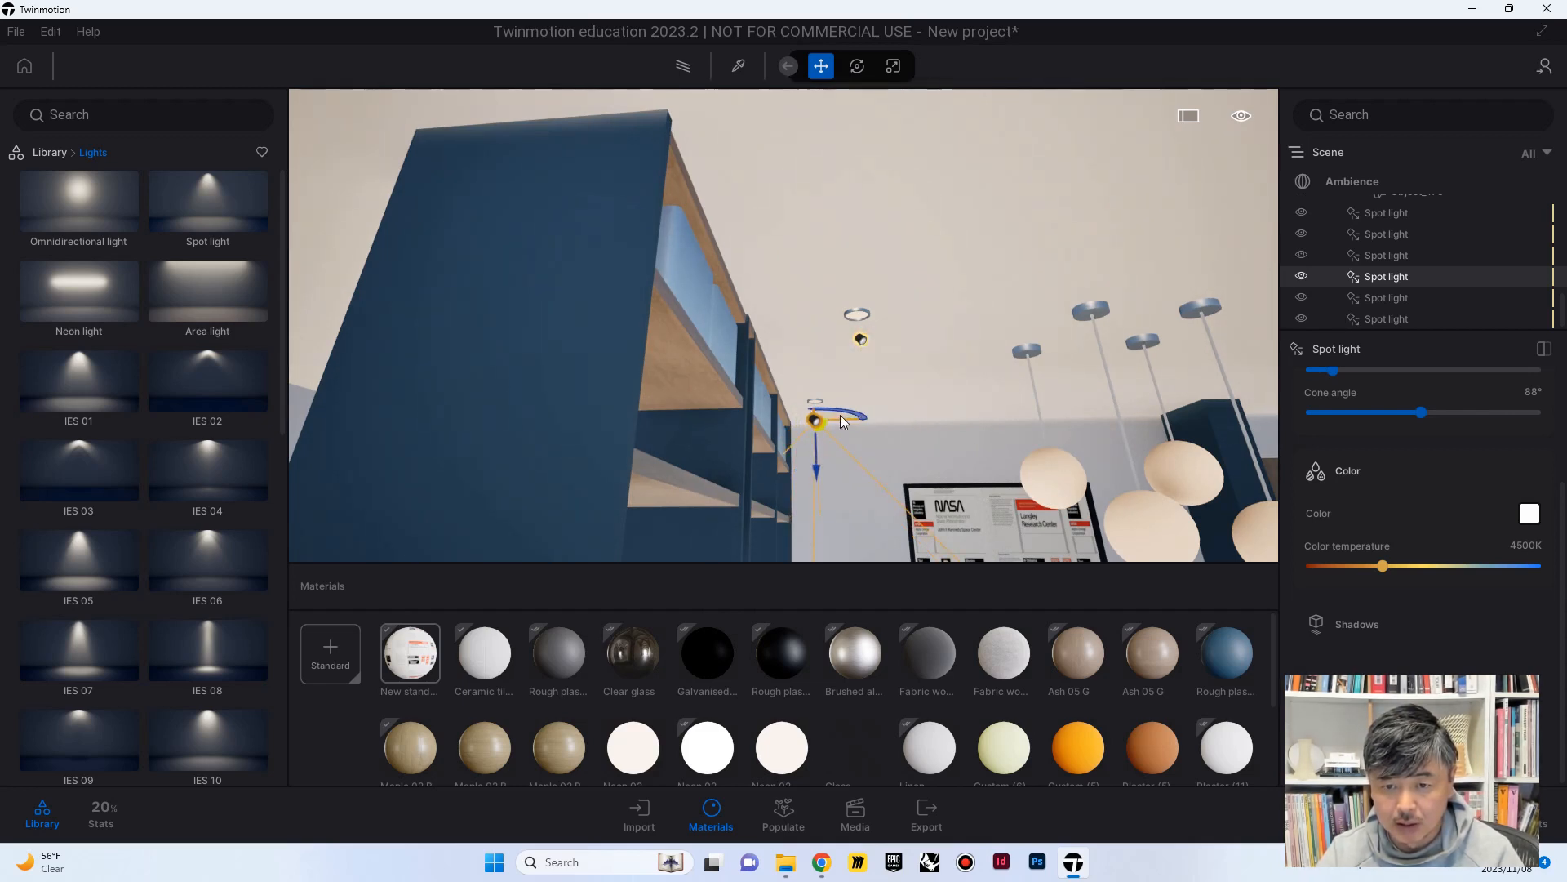
Copy the far shelving spot light as one instance with 2.45 m spacing into the adjacent room and position it at a track light head
alt+drag(841, 421, 314, 287)
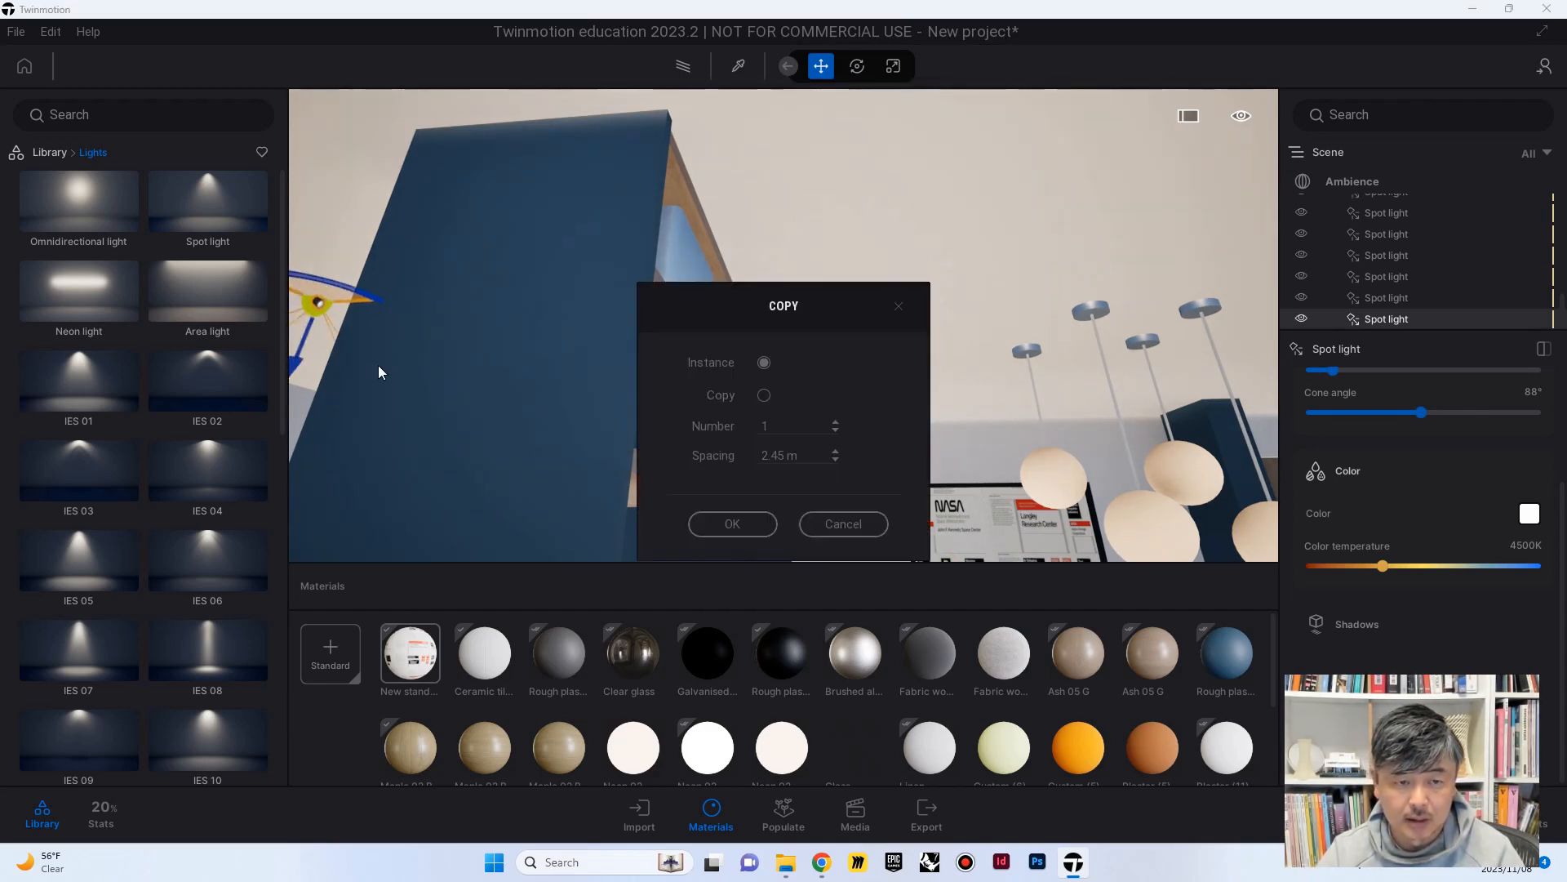
click(729, 524)
right_drag(714, 526, 894, 343)
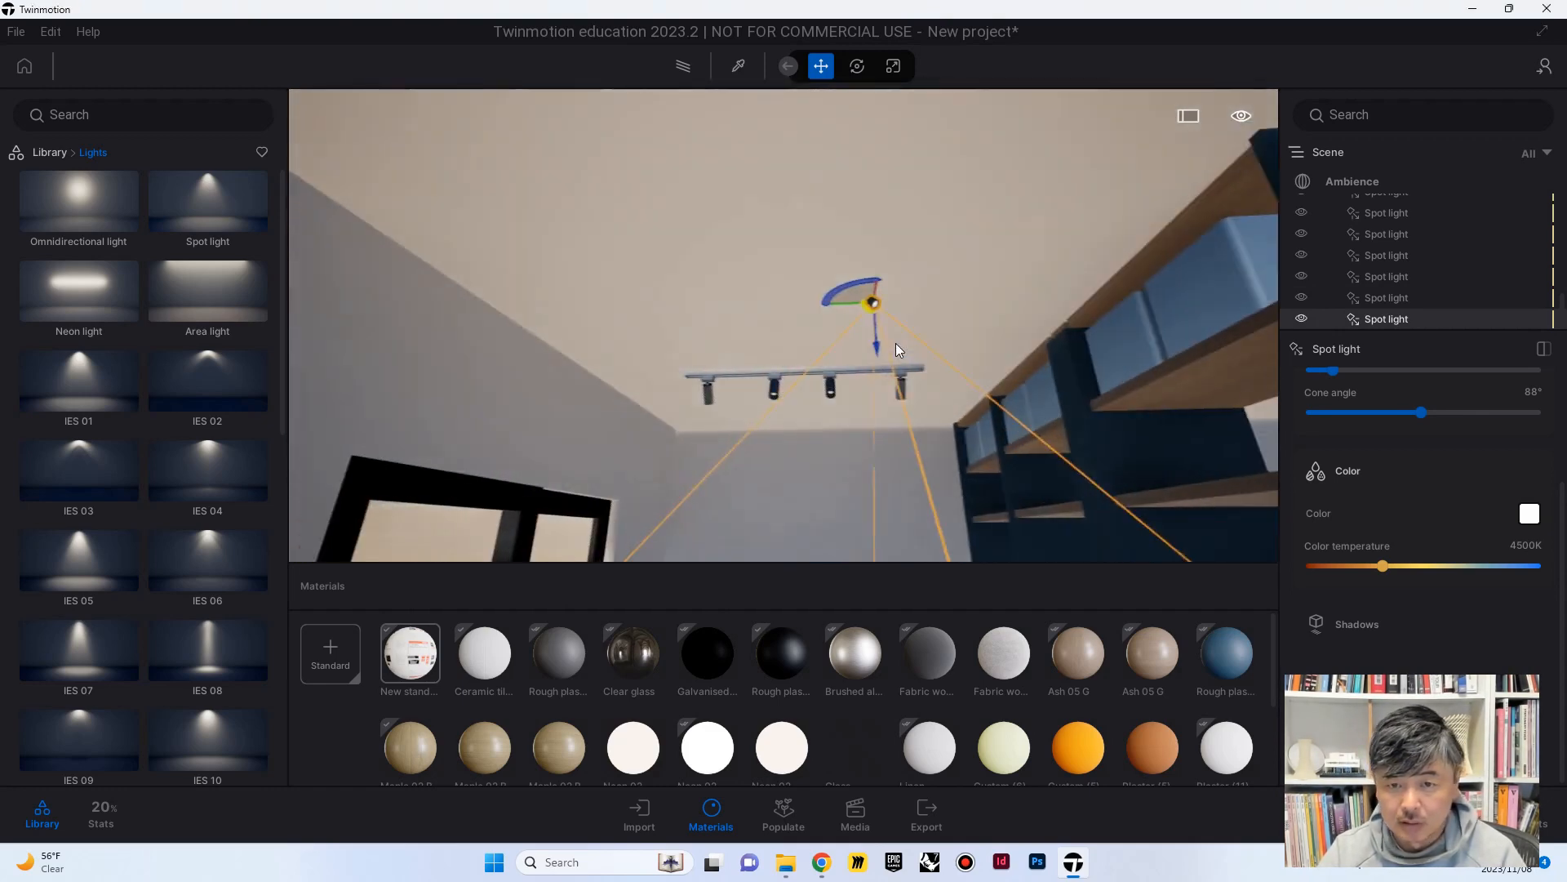
right_drag(794, 432, 881, 253)
drag(994, 212, 797, 286)
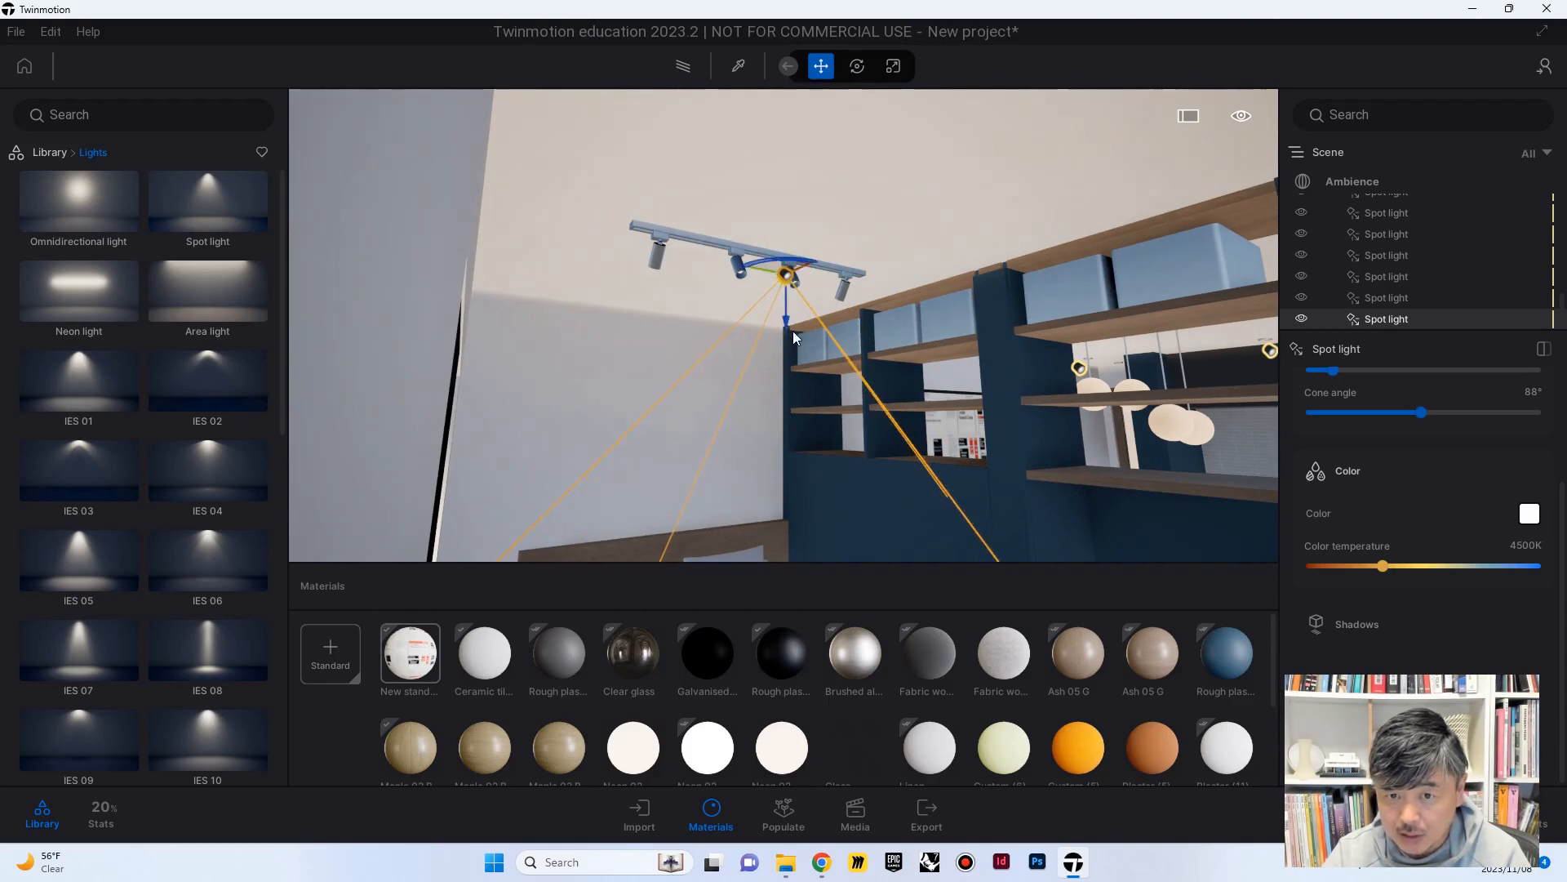
Rotate the track spot light to match its head's direction and copy it as one instance to the adjacent head
click(856, 68)
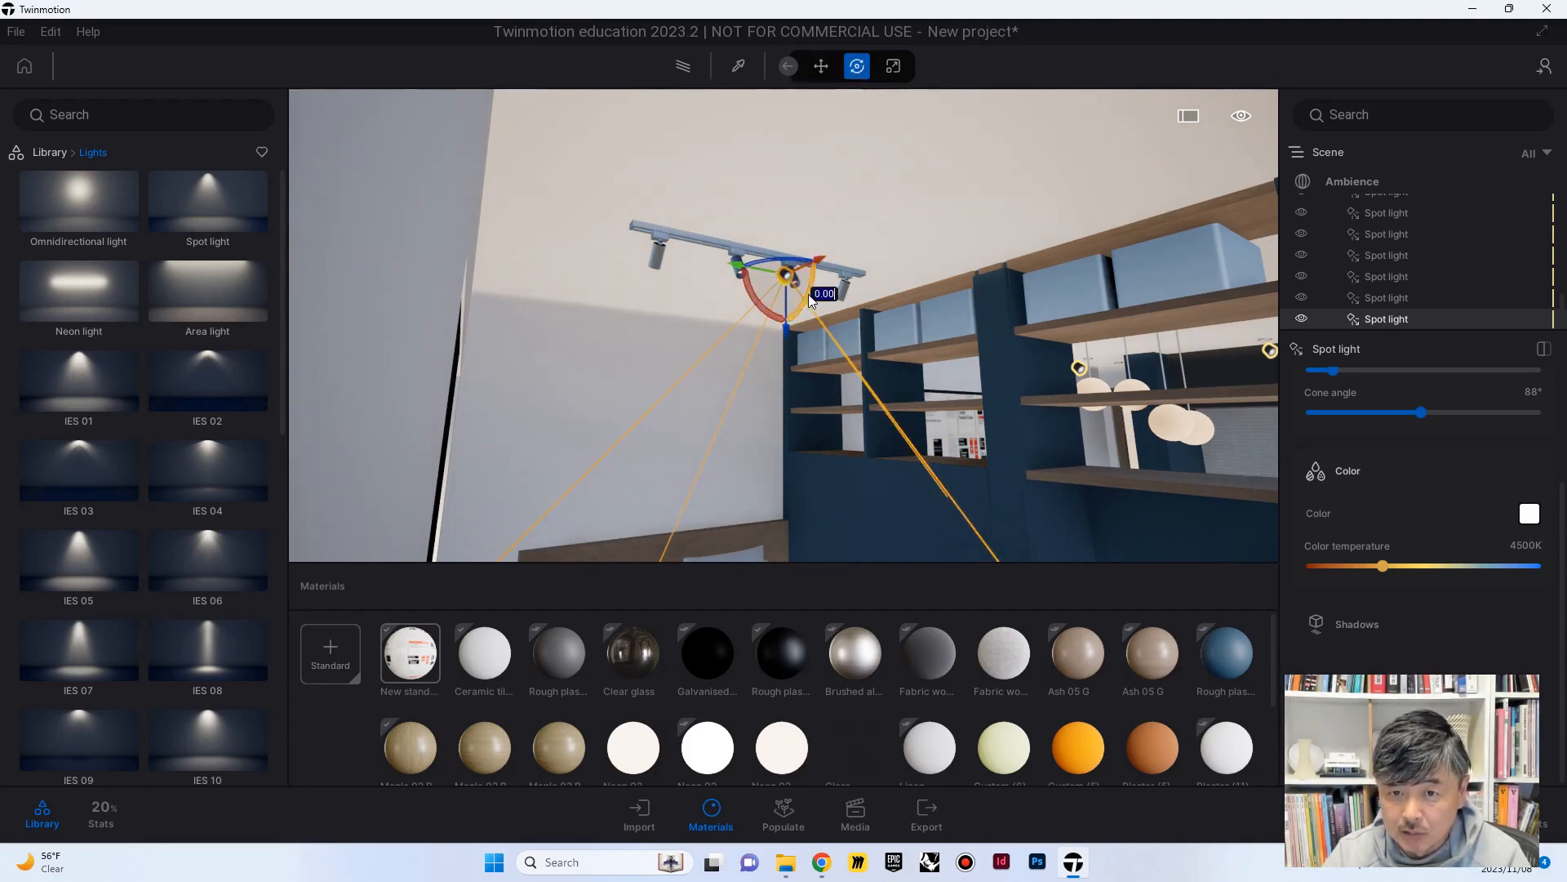
drag(810, 298, 822, 275)
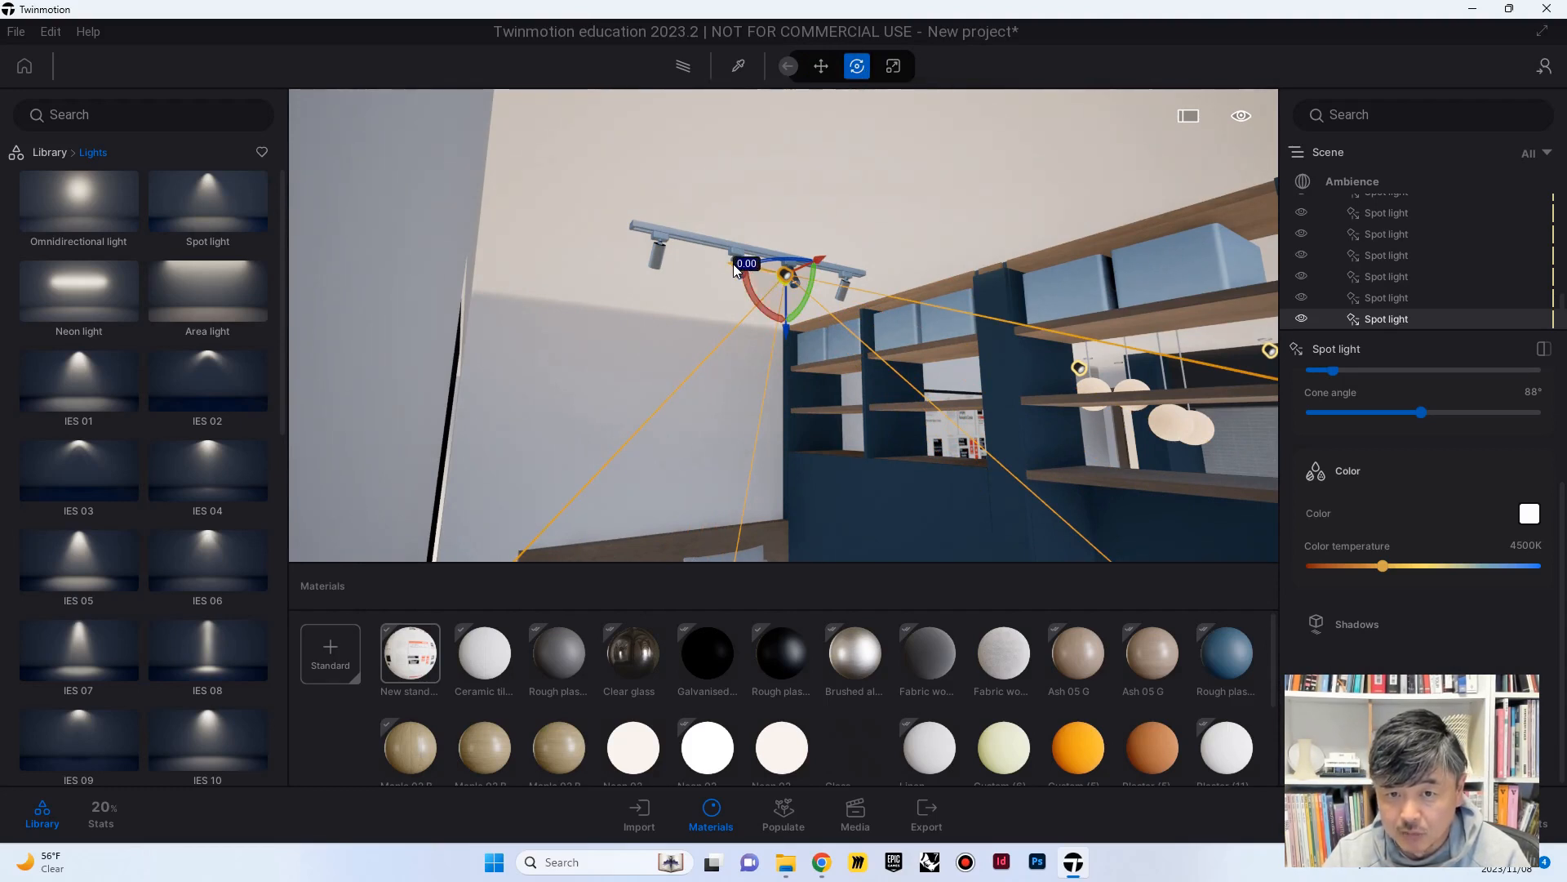
shift+drag(733, 269, 723, 301)
click(729, 523)
Copy the track spot light as one instance to the next head along the track, with 0.28 m spacing
right_drag(824, 128, 782, 344)
mouse_move(924, 220)
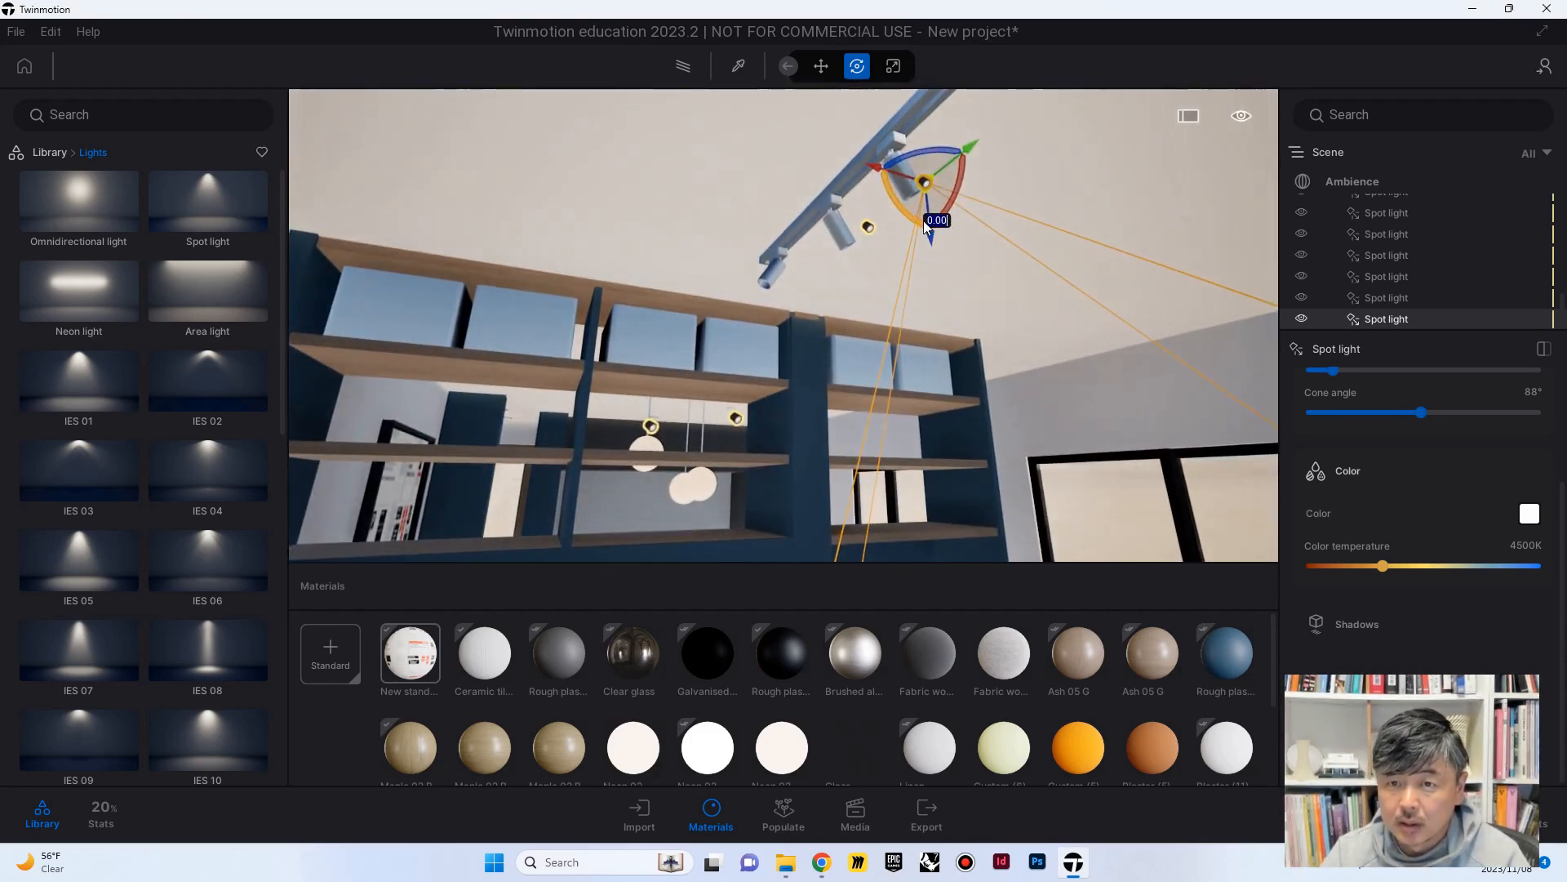
right_drag(923, 282, 953, 246)
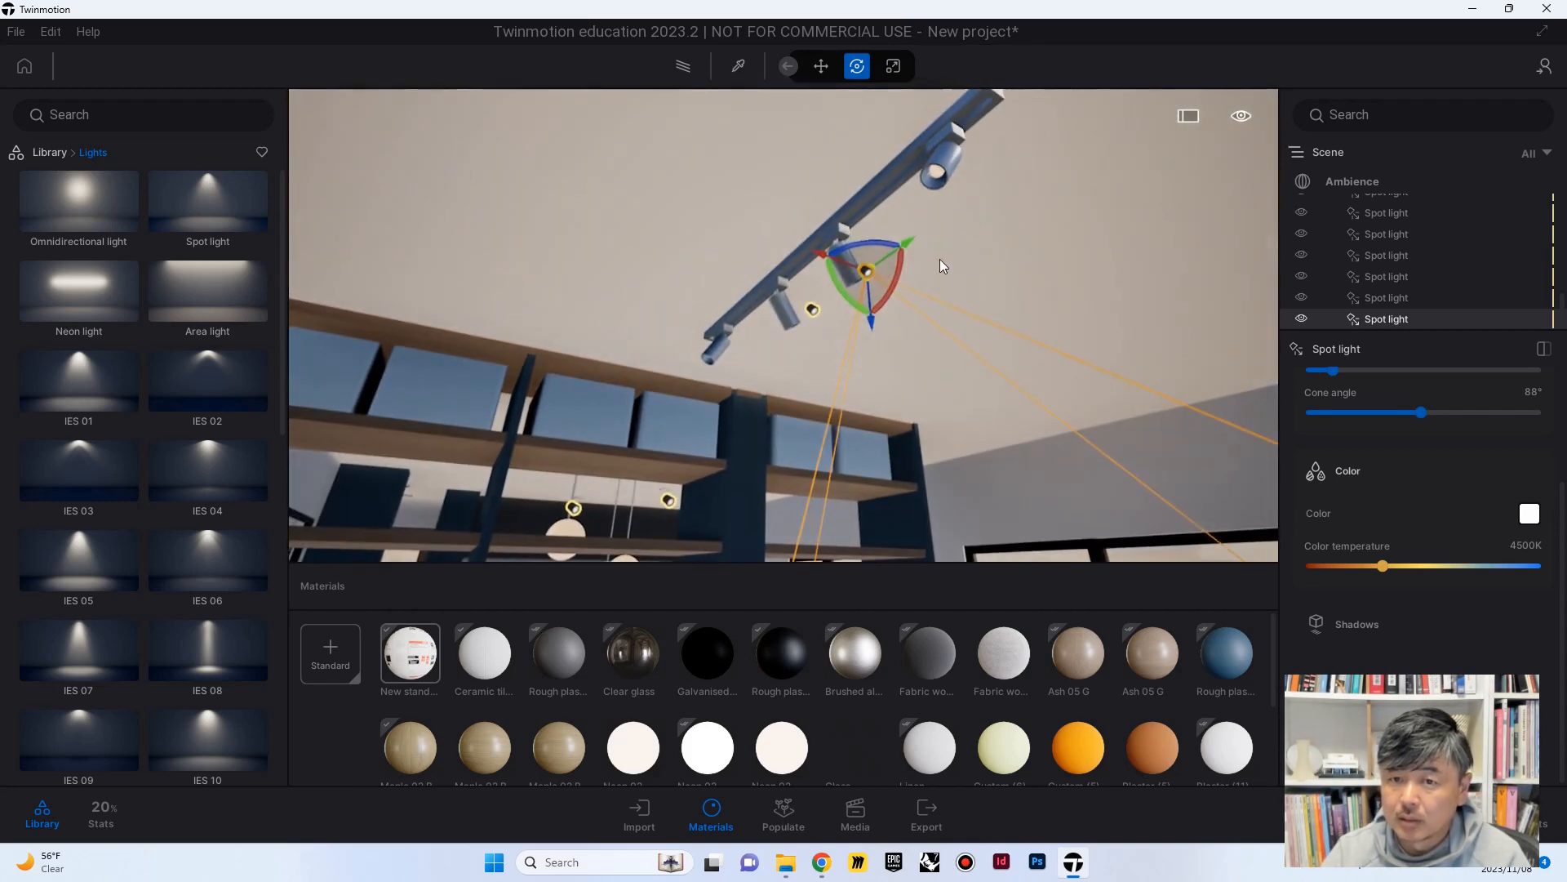
drag(904, 245, 962, 233)
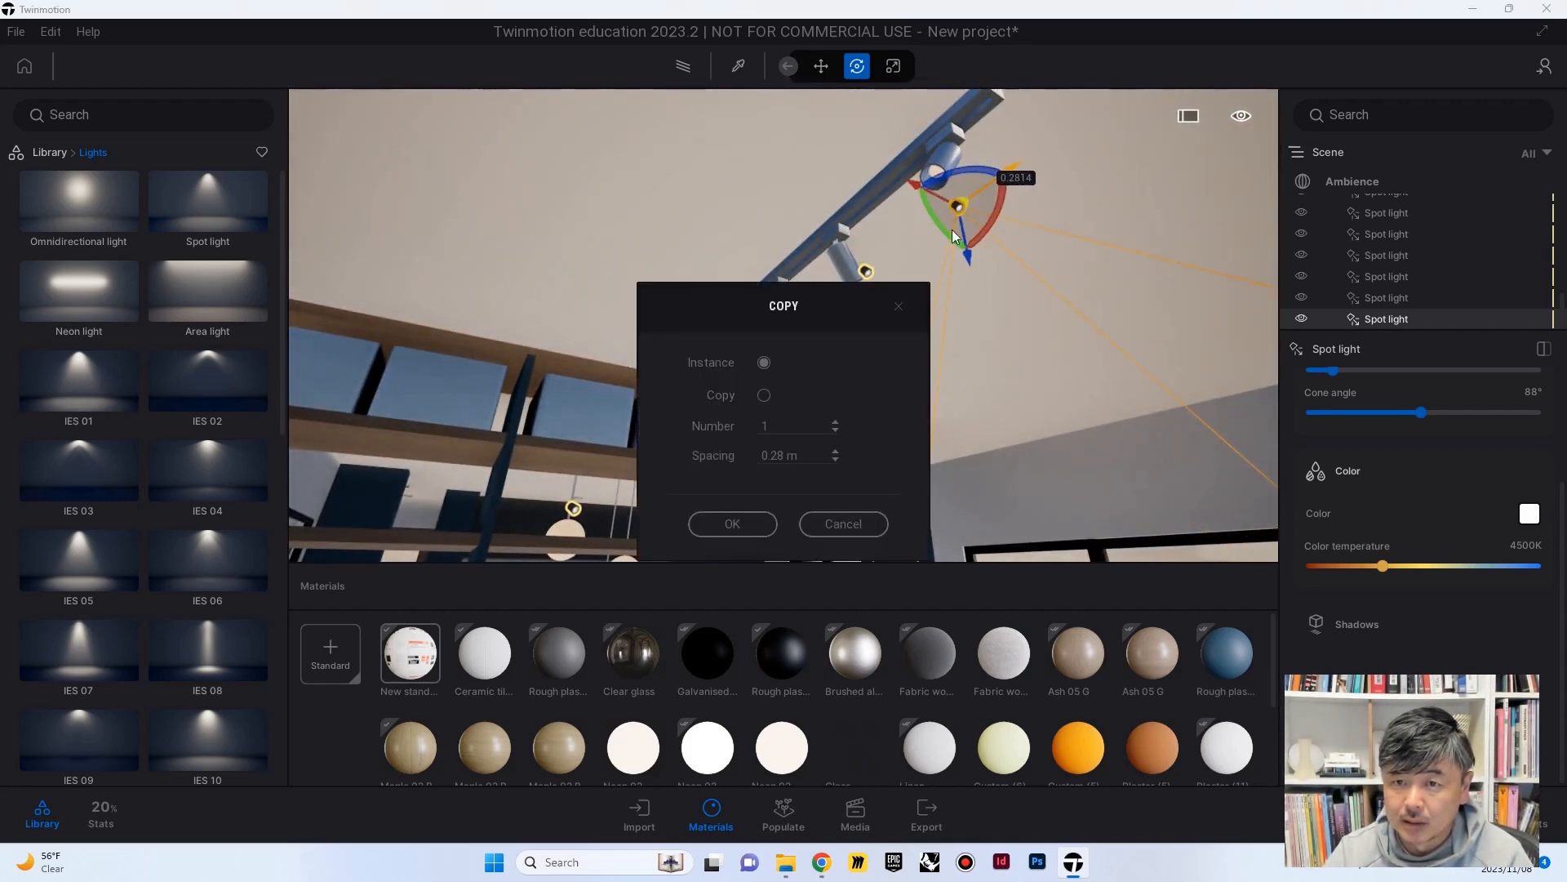
click(718, 524)
Adjust the rotation of the new track spot light and copy it as one instance to the remaining track head nearest the shelving
drag(944, 233, 888, 192)
drag(1017, 170, 771, 327)
click(722, 528)
Enable shadows for the spot light in front of the blue shelving near the poster wall
shift+middle_drag(929, 447, 334, 441)
scroll(783, 325, down, 5)
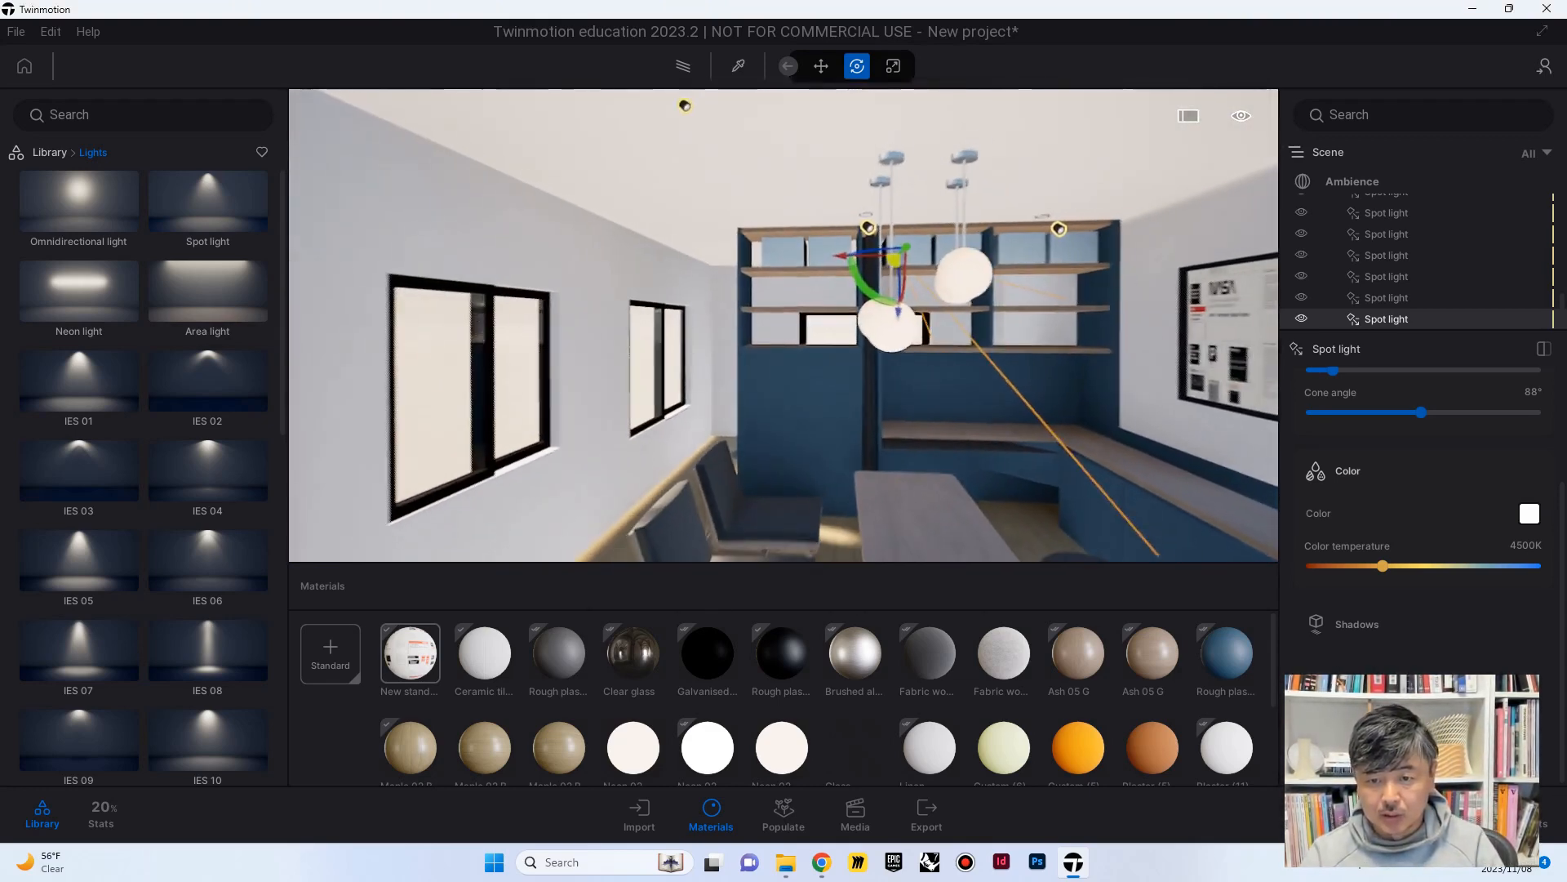
scroll(784, 325, up, 3)
middle_drag(784, 325, 795, 219)
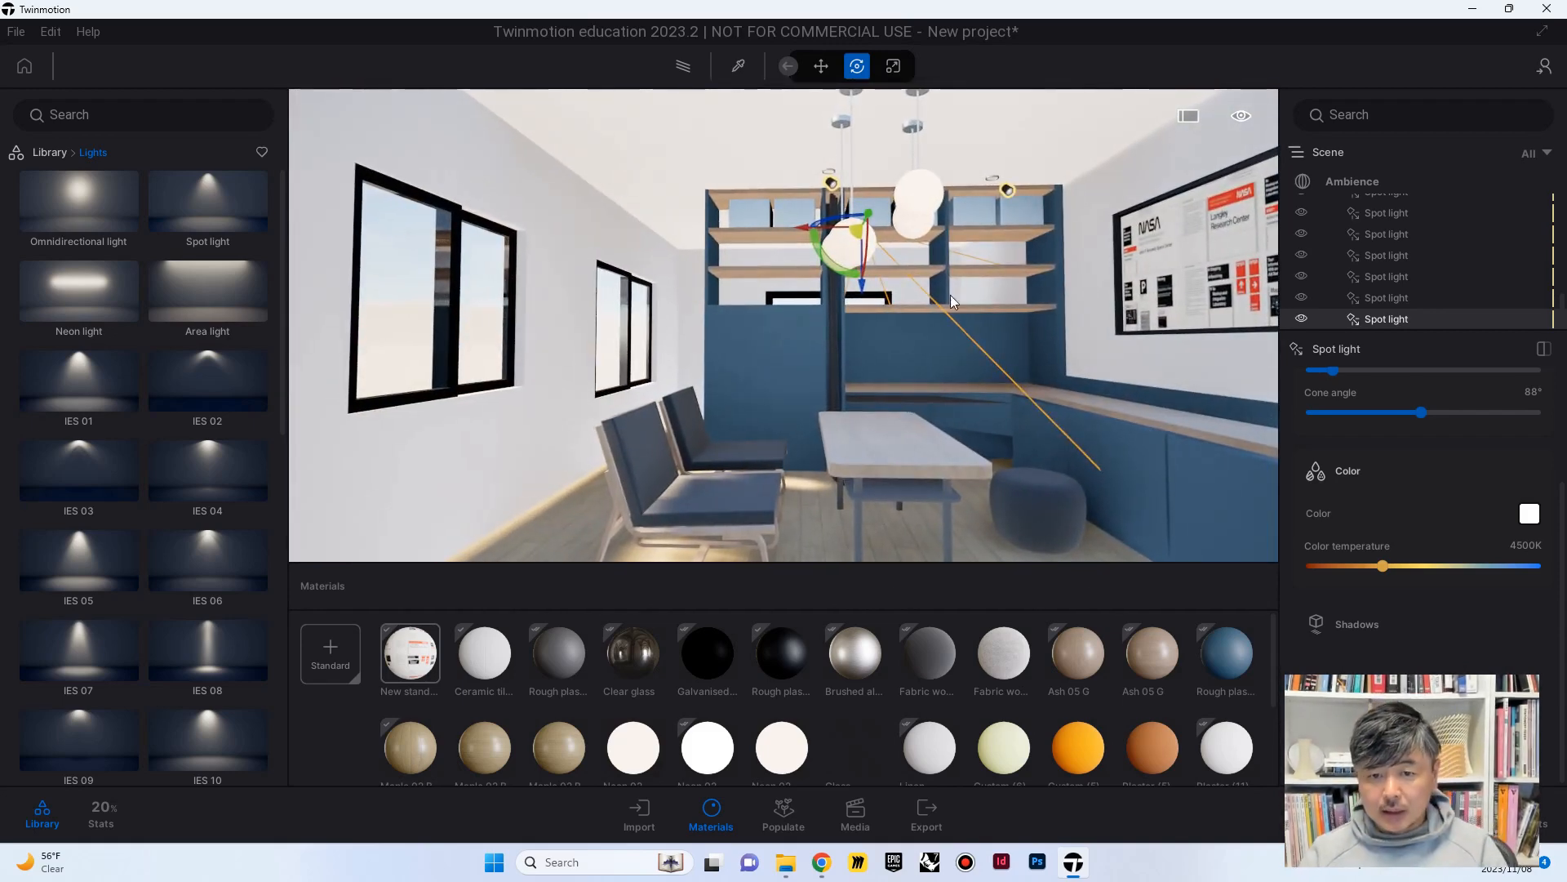
scroll(960, 267, down, 5)
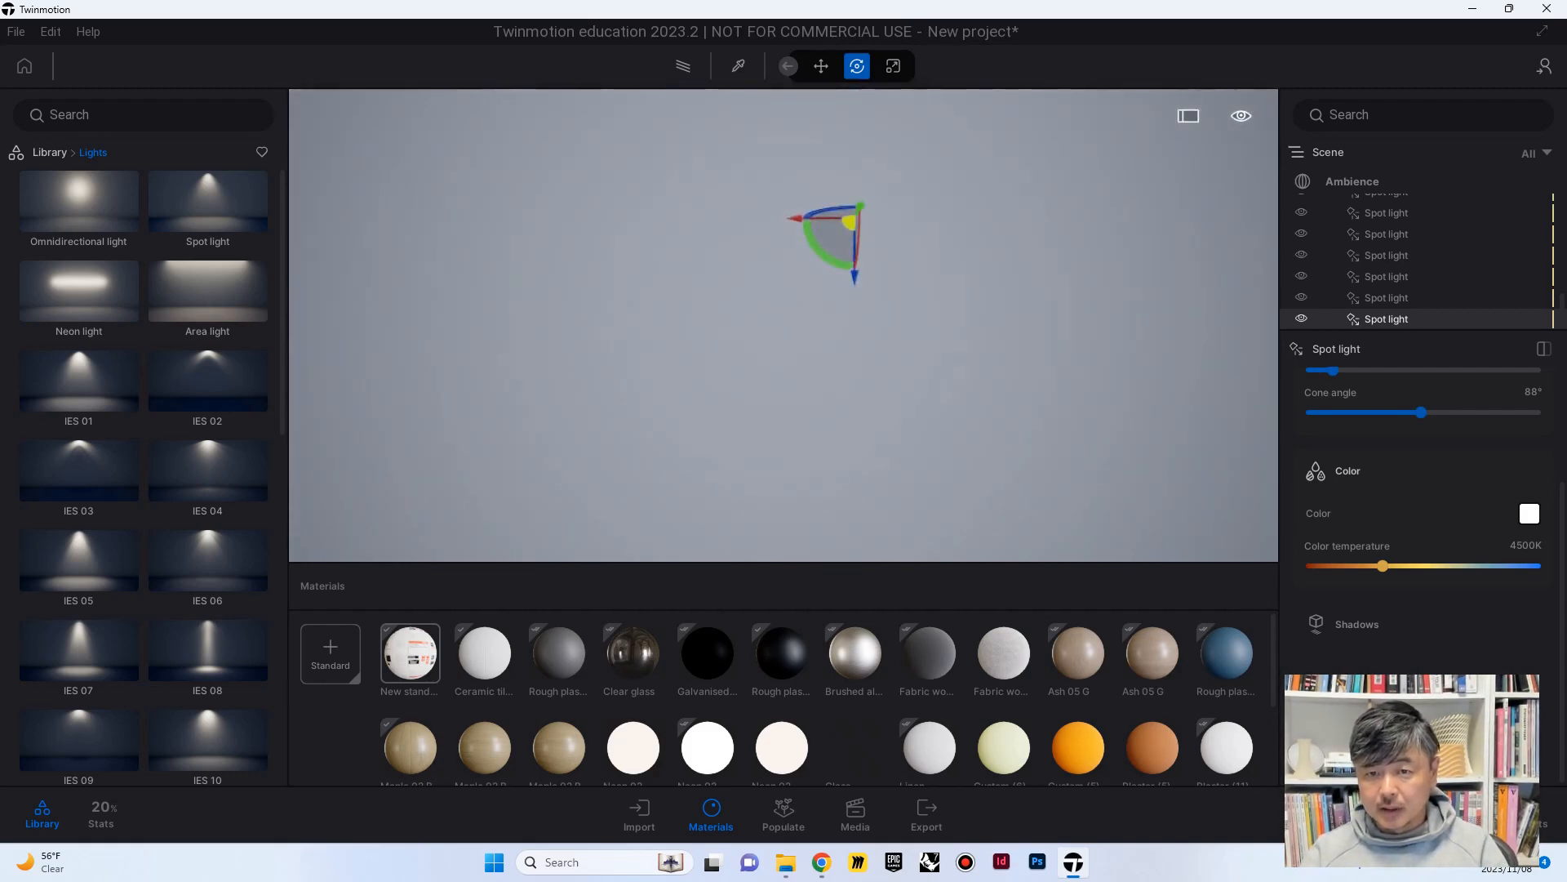
scroll(784, 325, up, 5)
middle_drag(783, 325, 775, 376)
scroll(1044, 244, down, 2)
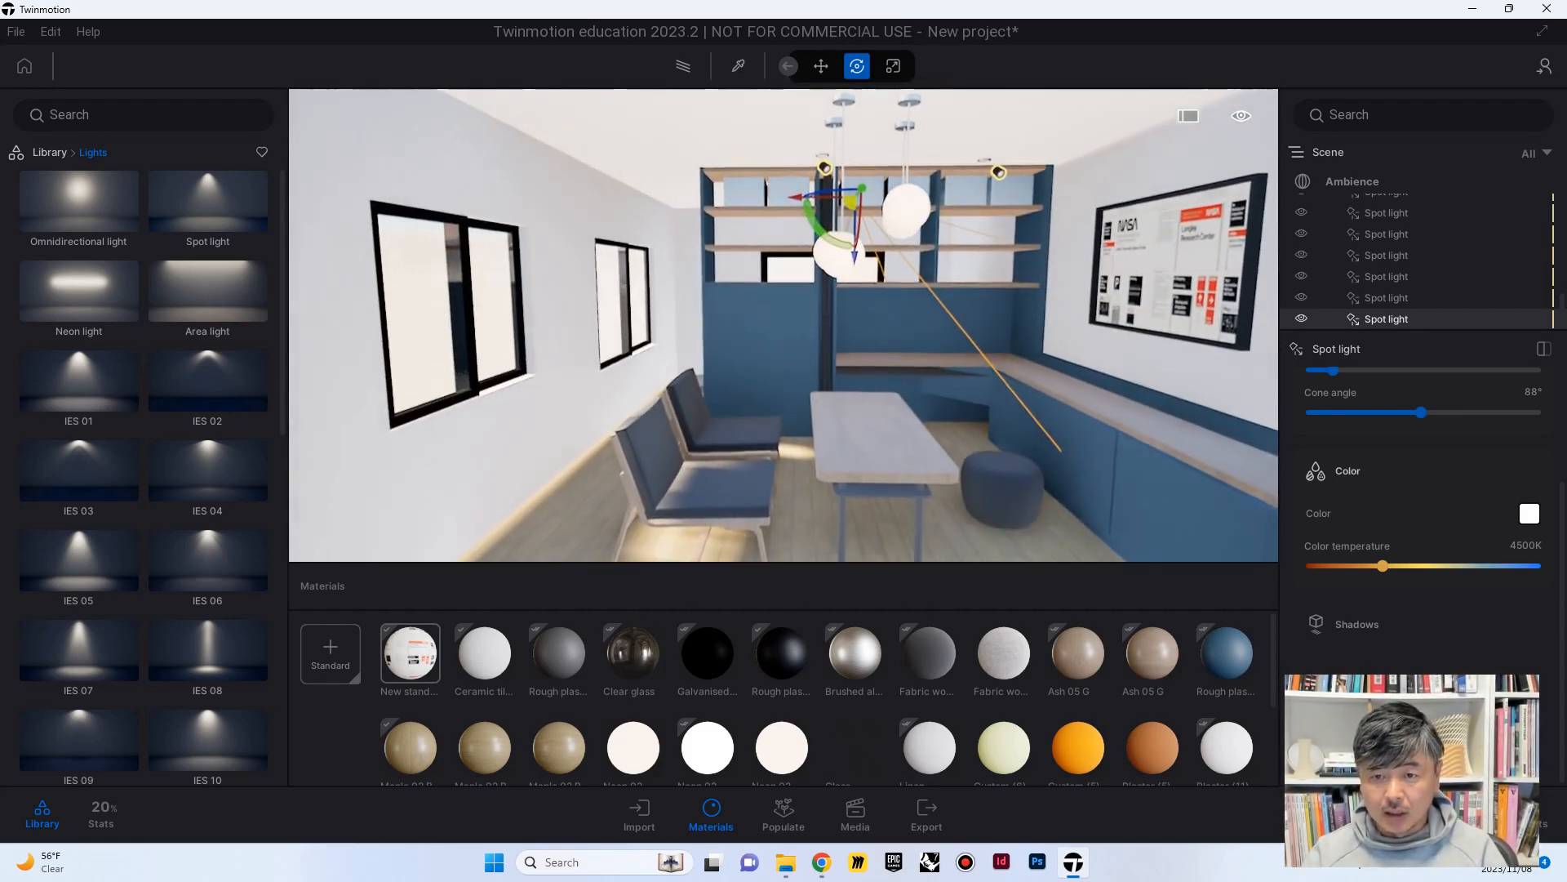
click(1013, 159)
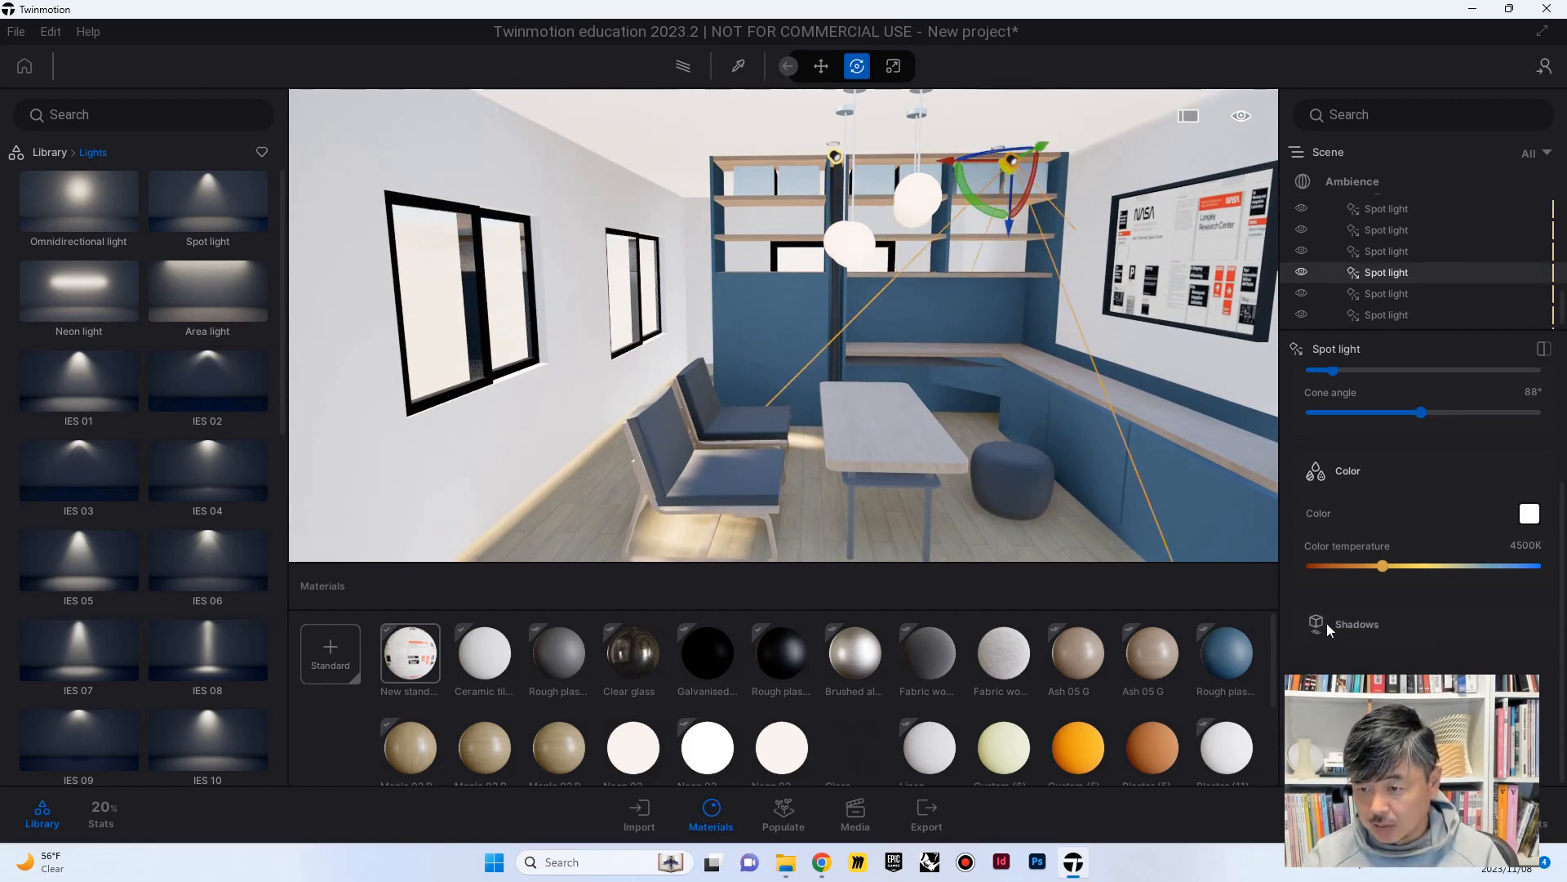
click(1369, 620)
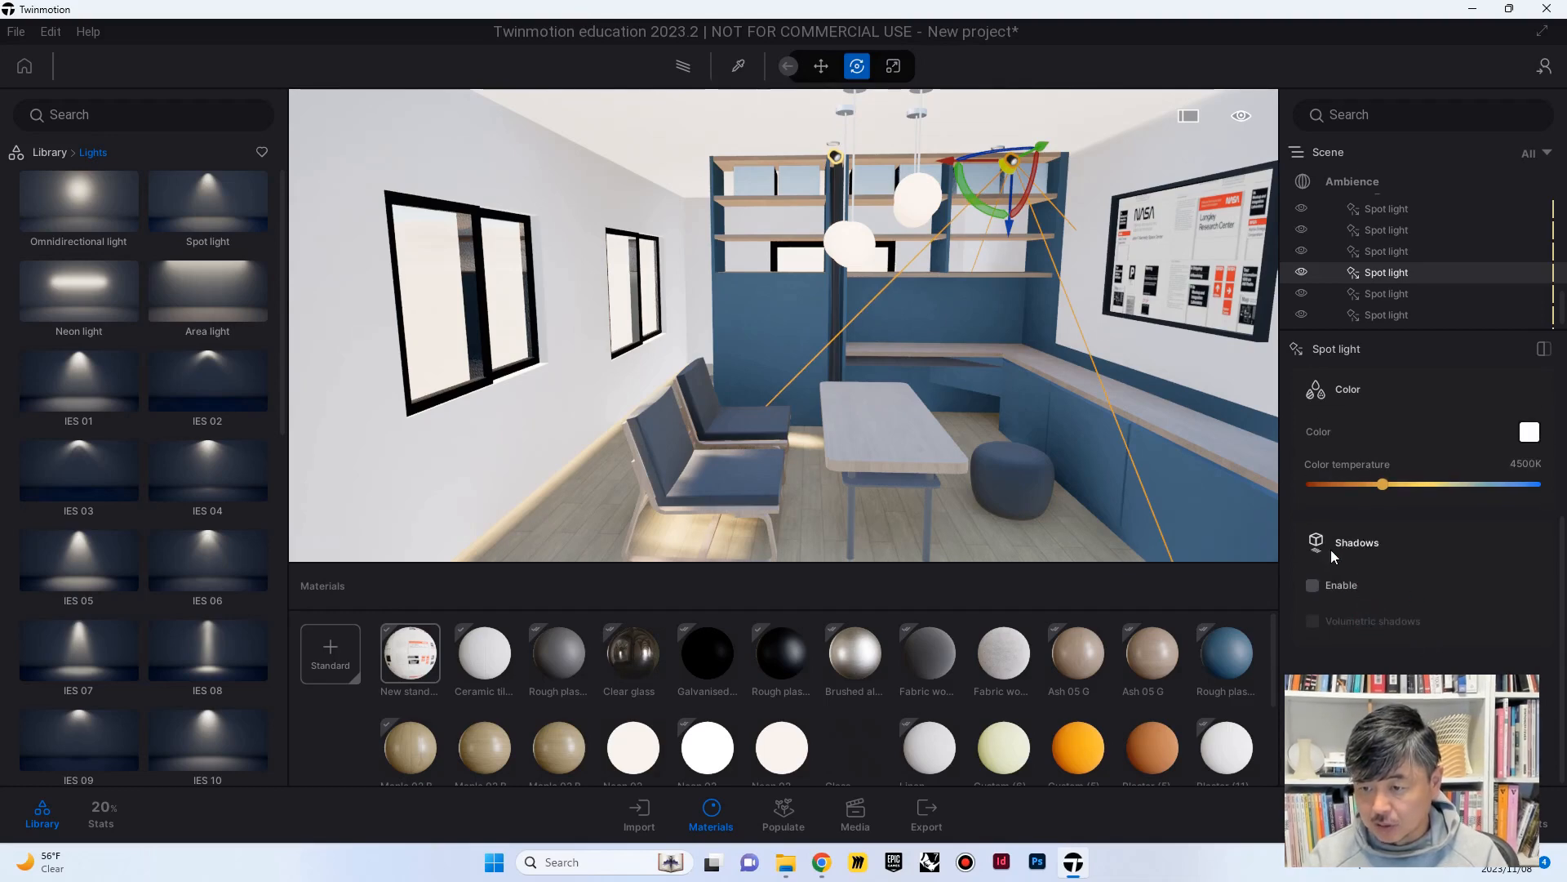
click(1315, 585)
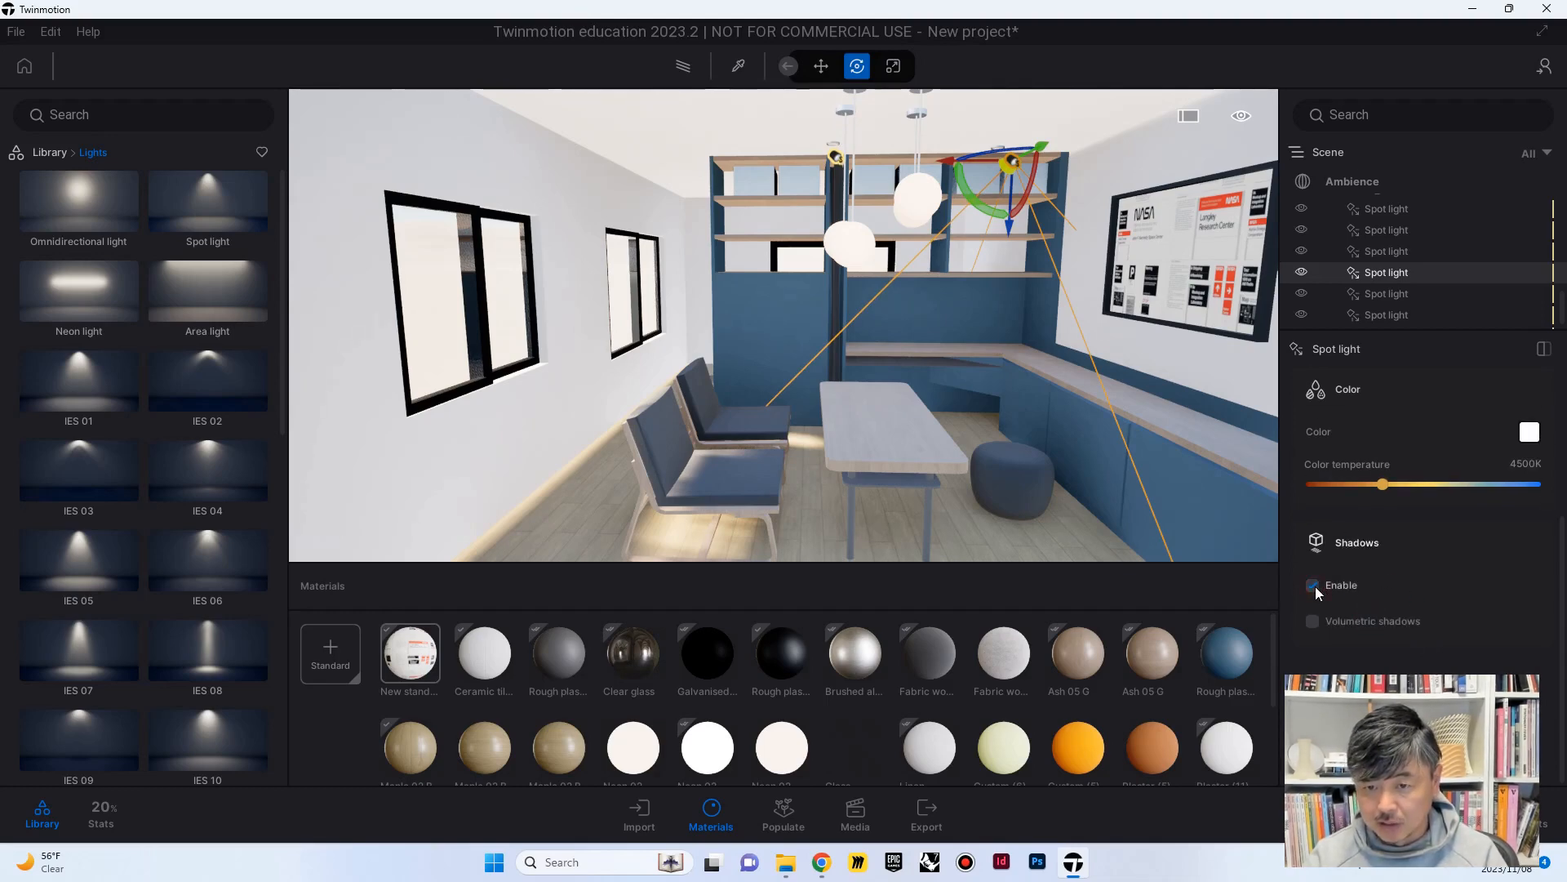
drag(958, 386, 914, 350)
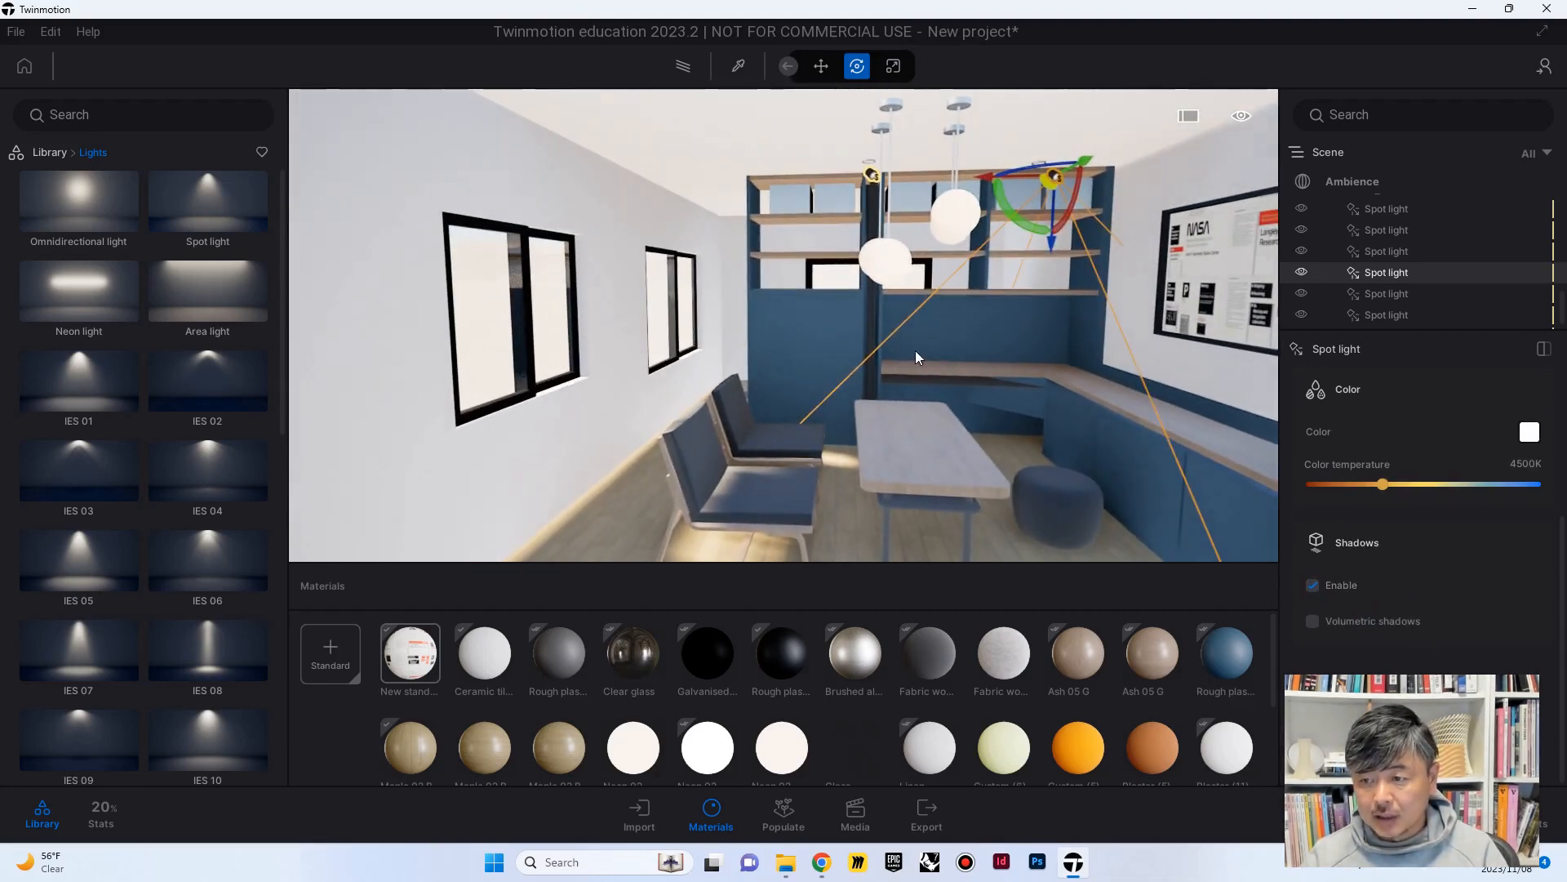
Raise the selected spot light's intensity to 100000 lm
scroll(1445, 468, up, 3)
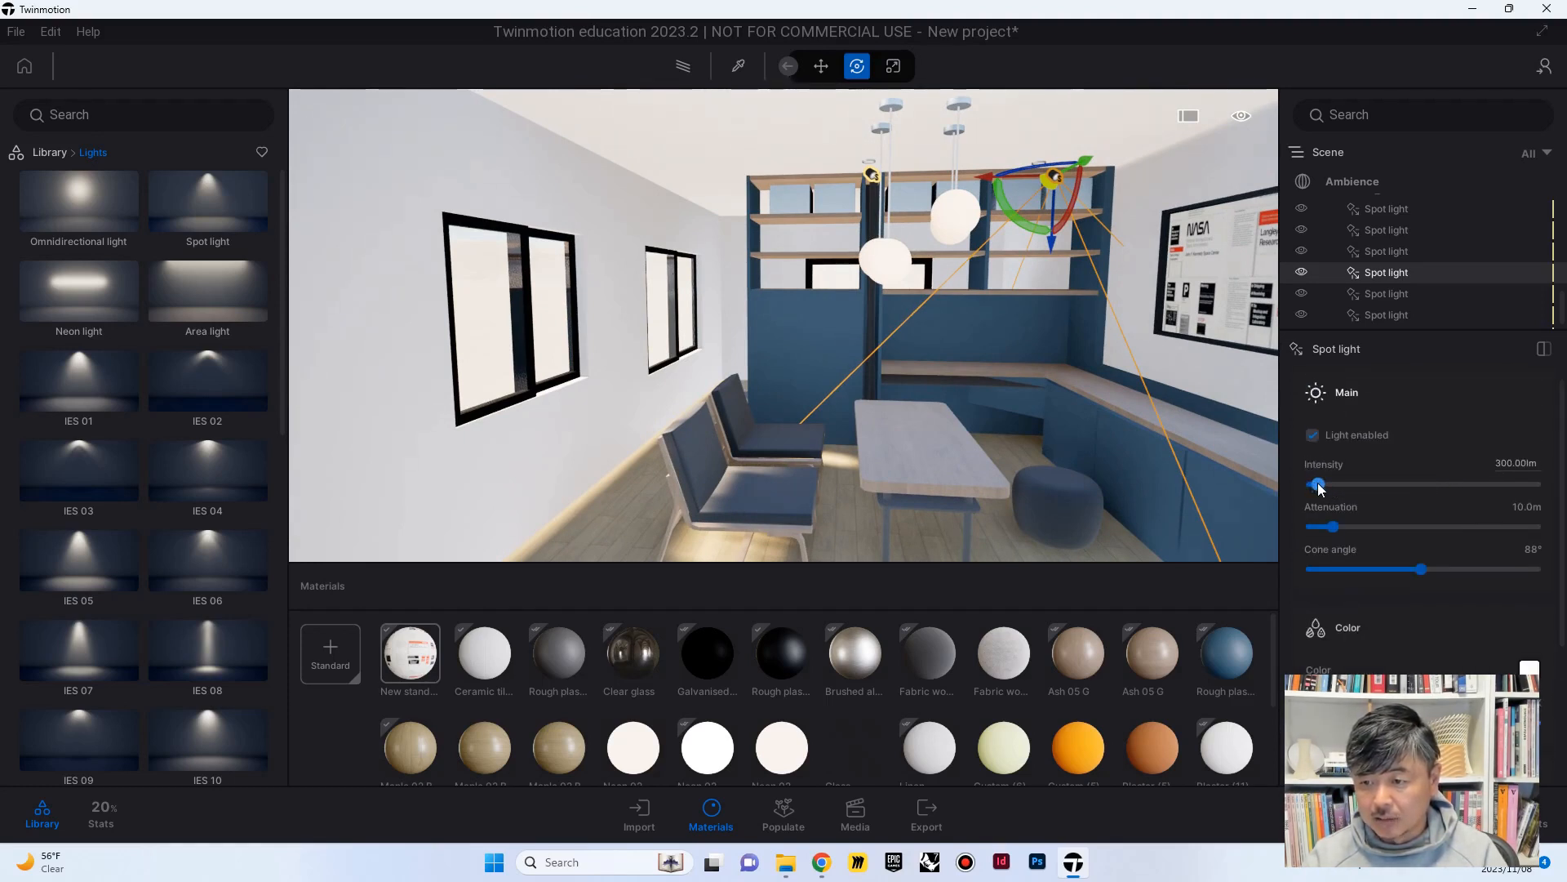
drag(1451, 477, 1561, 477)
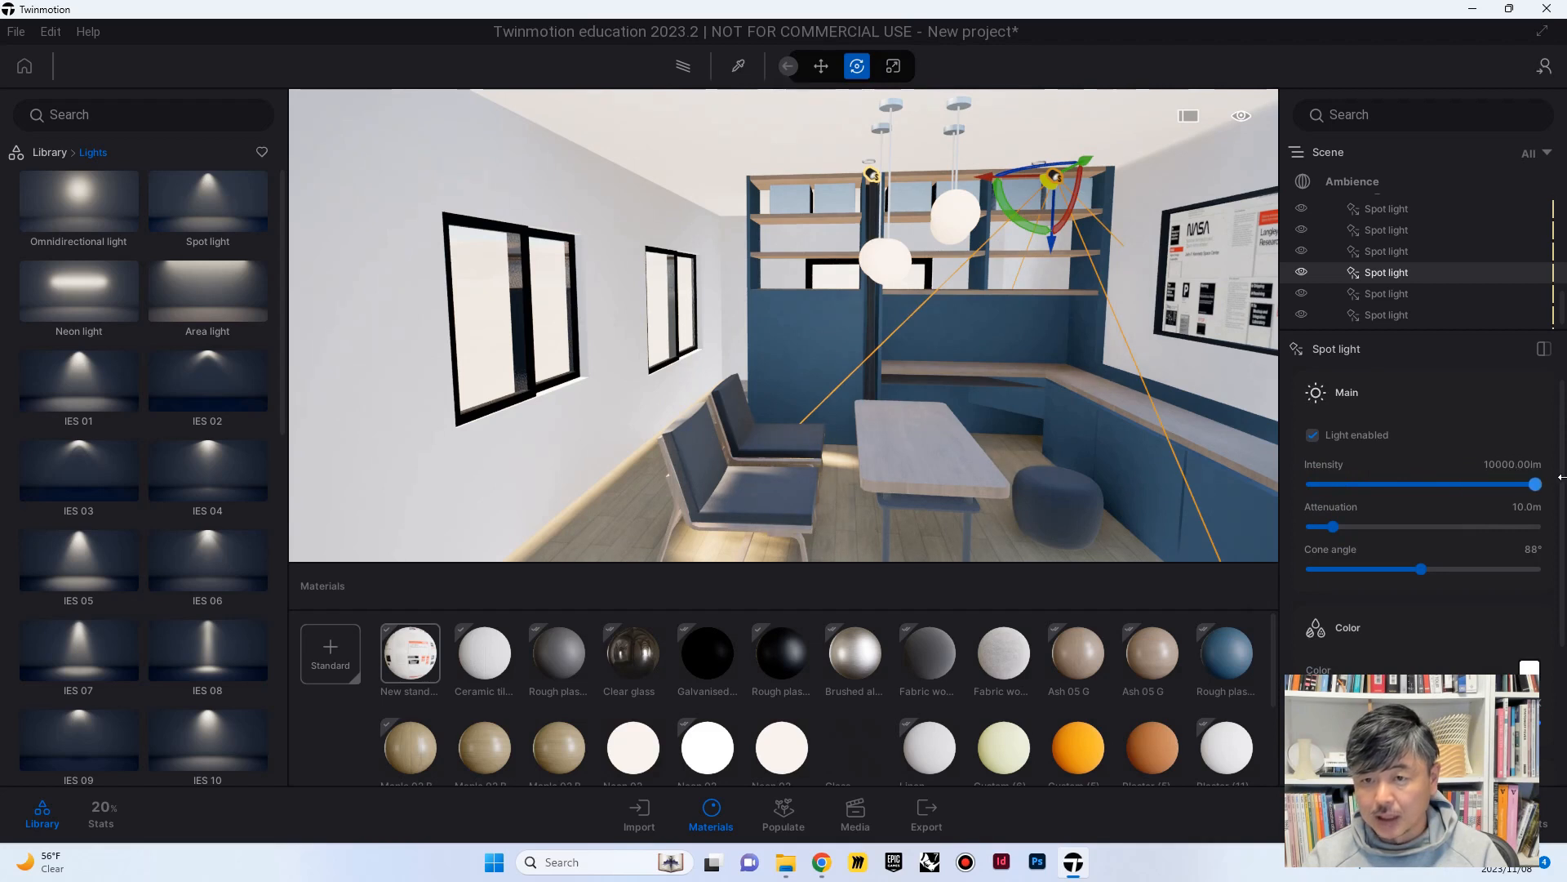
click(1512, 464)
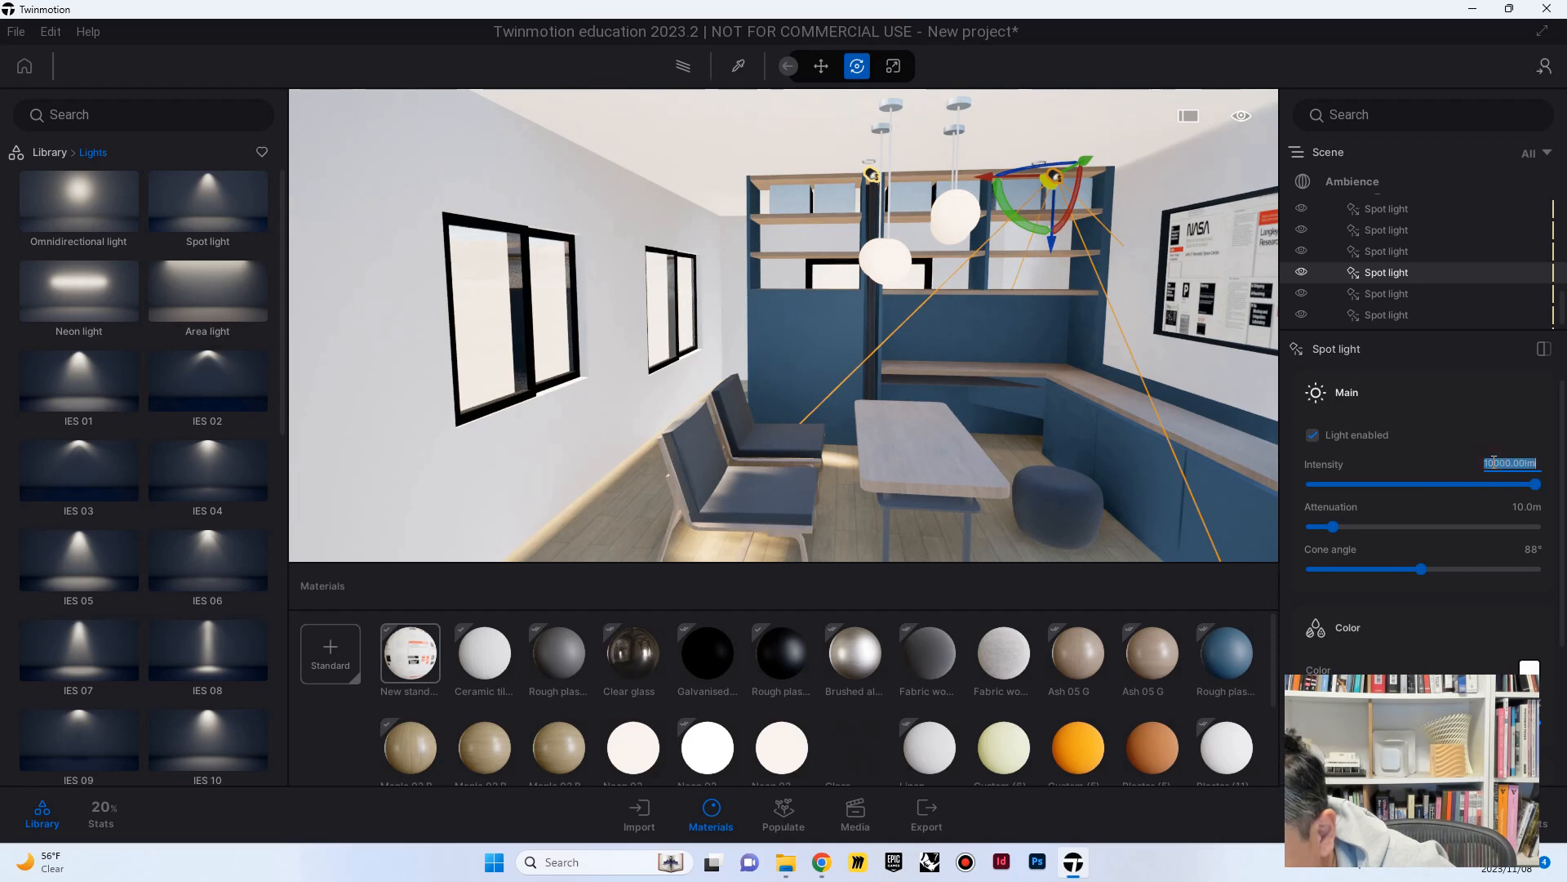
click(1493, 462)
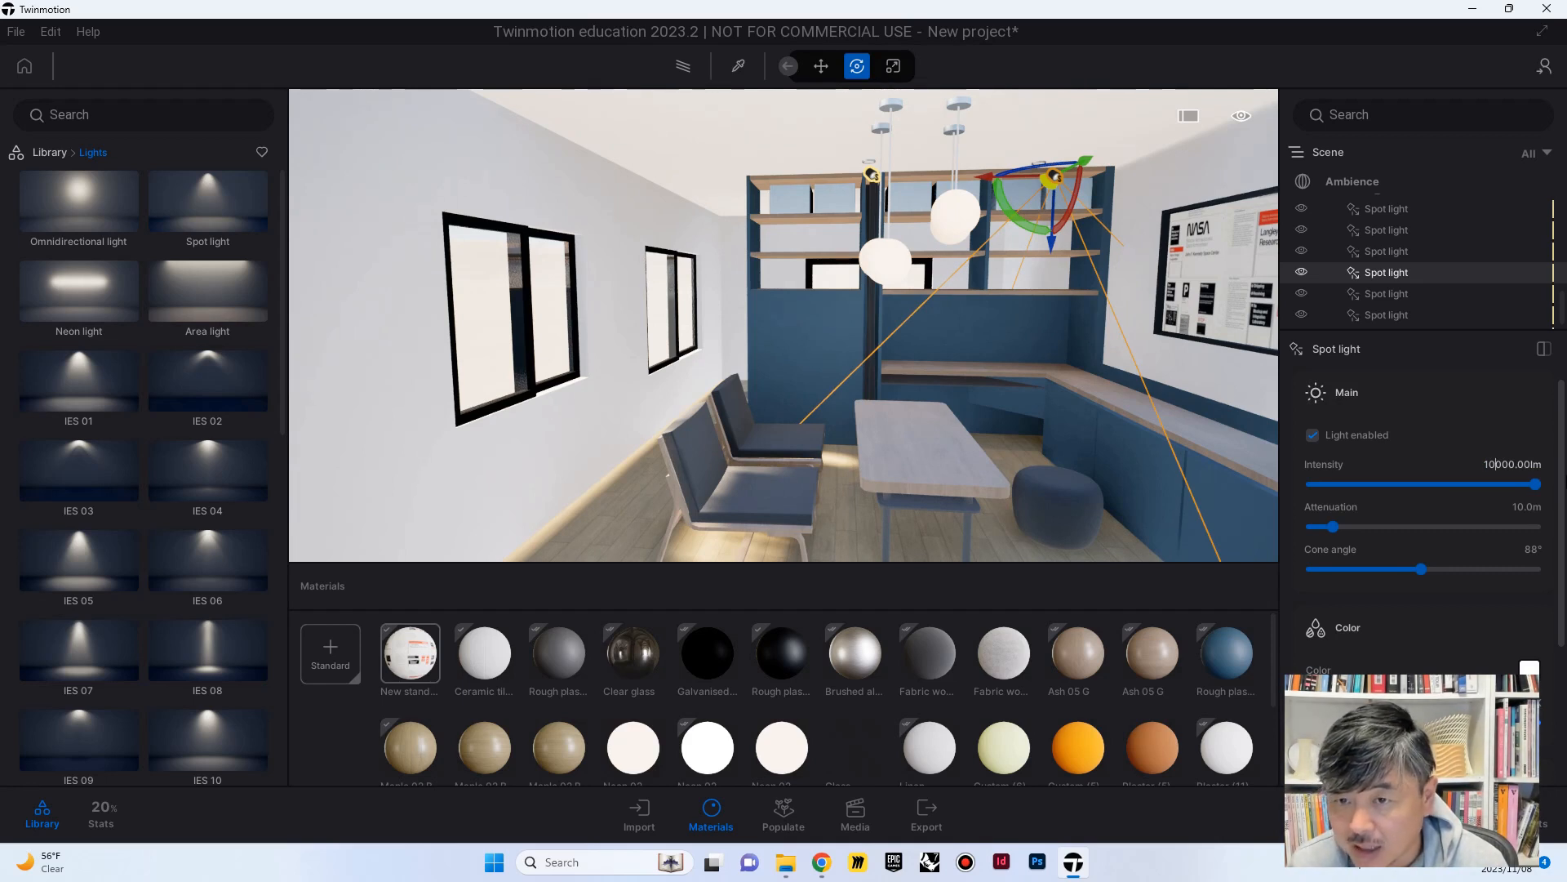
text(0)
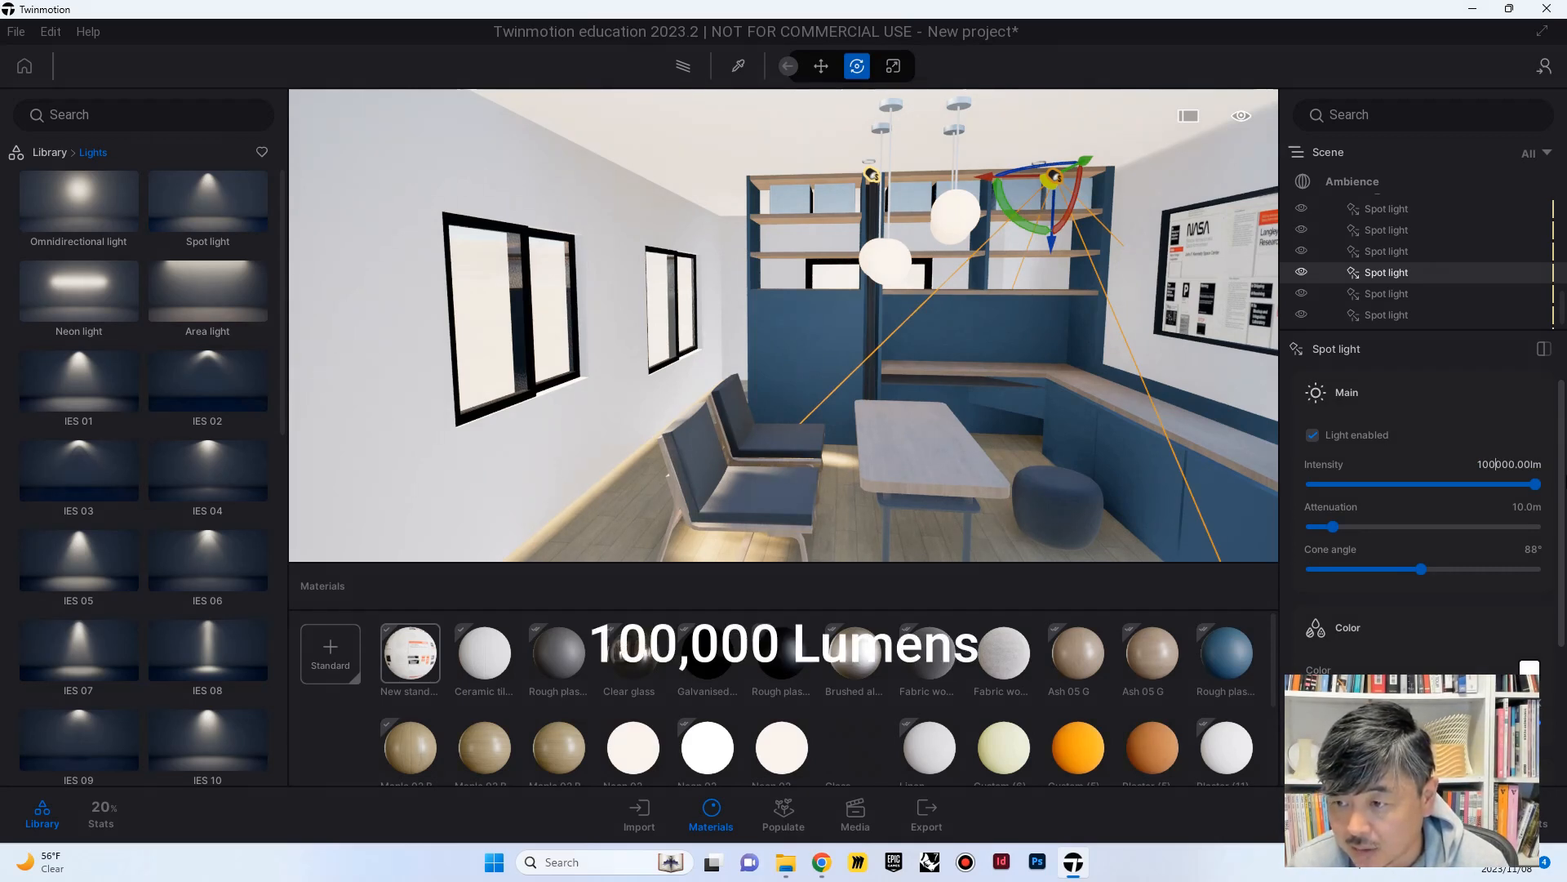
key(Return)
Examine the room's lighting around the table, chairs and blue shelving from several viewpoints
right_drag(876, 433, 1049, 435)
scroll(783, 325, down, 1)
scroll(783, 324, up, 1)
key(a)
right_drag(626, 294, 626, 291)
key(d)
right_drag(992, 365, 685, 362)
key(w)
right_drag(1035, 228, 1133, 243)
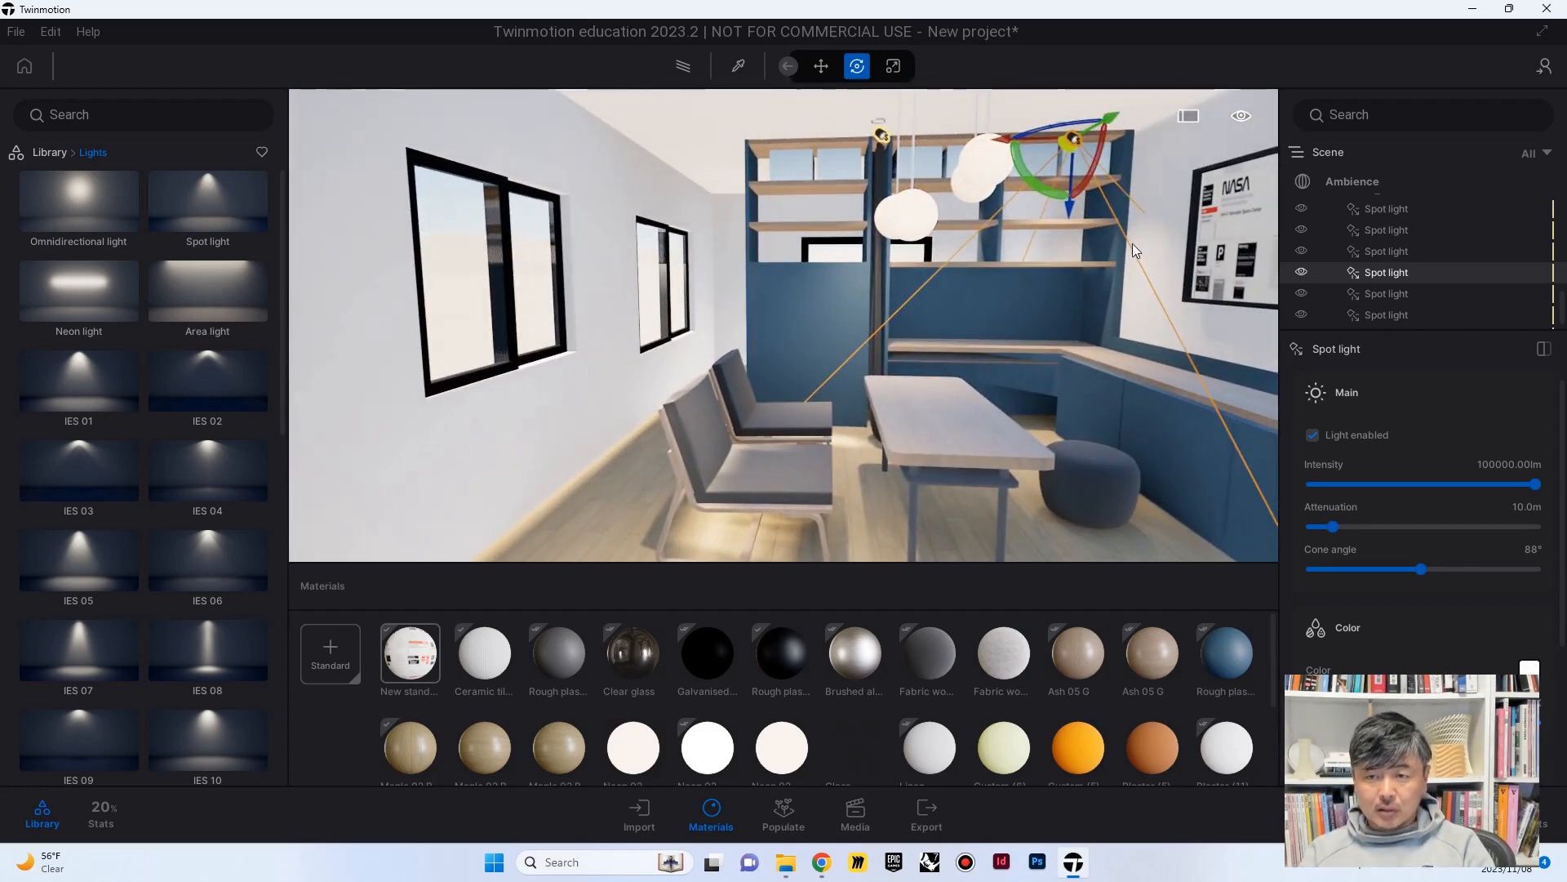
Set the Ambience sun north offset to about 258° to change the sunlight direction in the room
click(1343, 183)
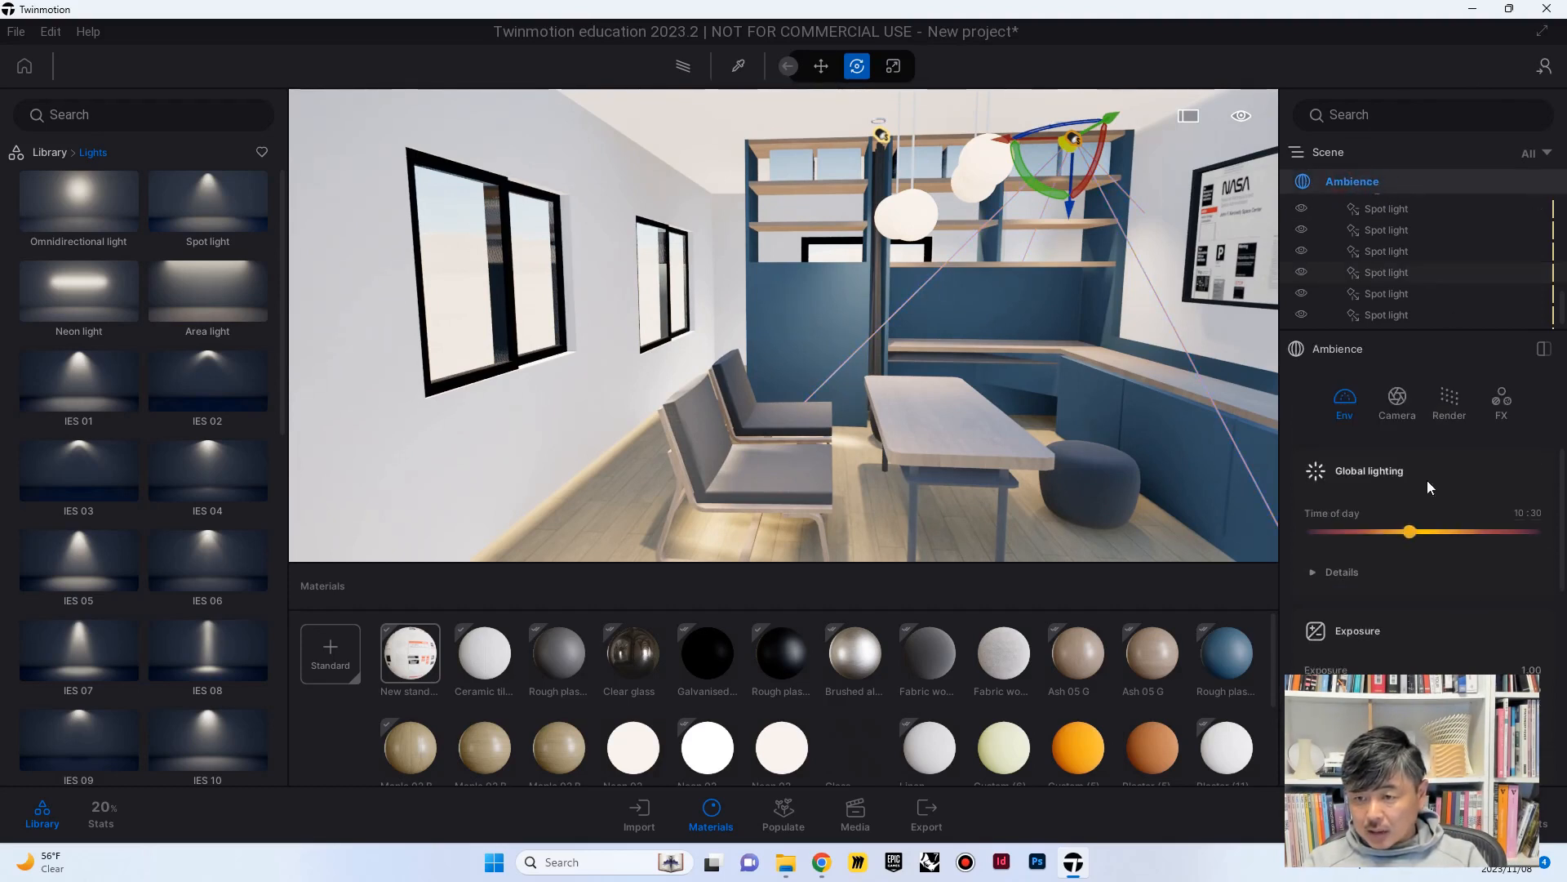
scroll(1417, 501, down, 5)
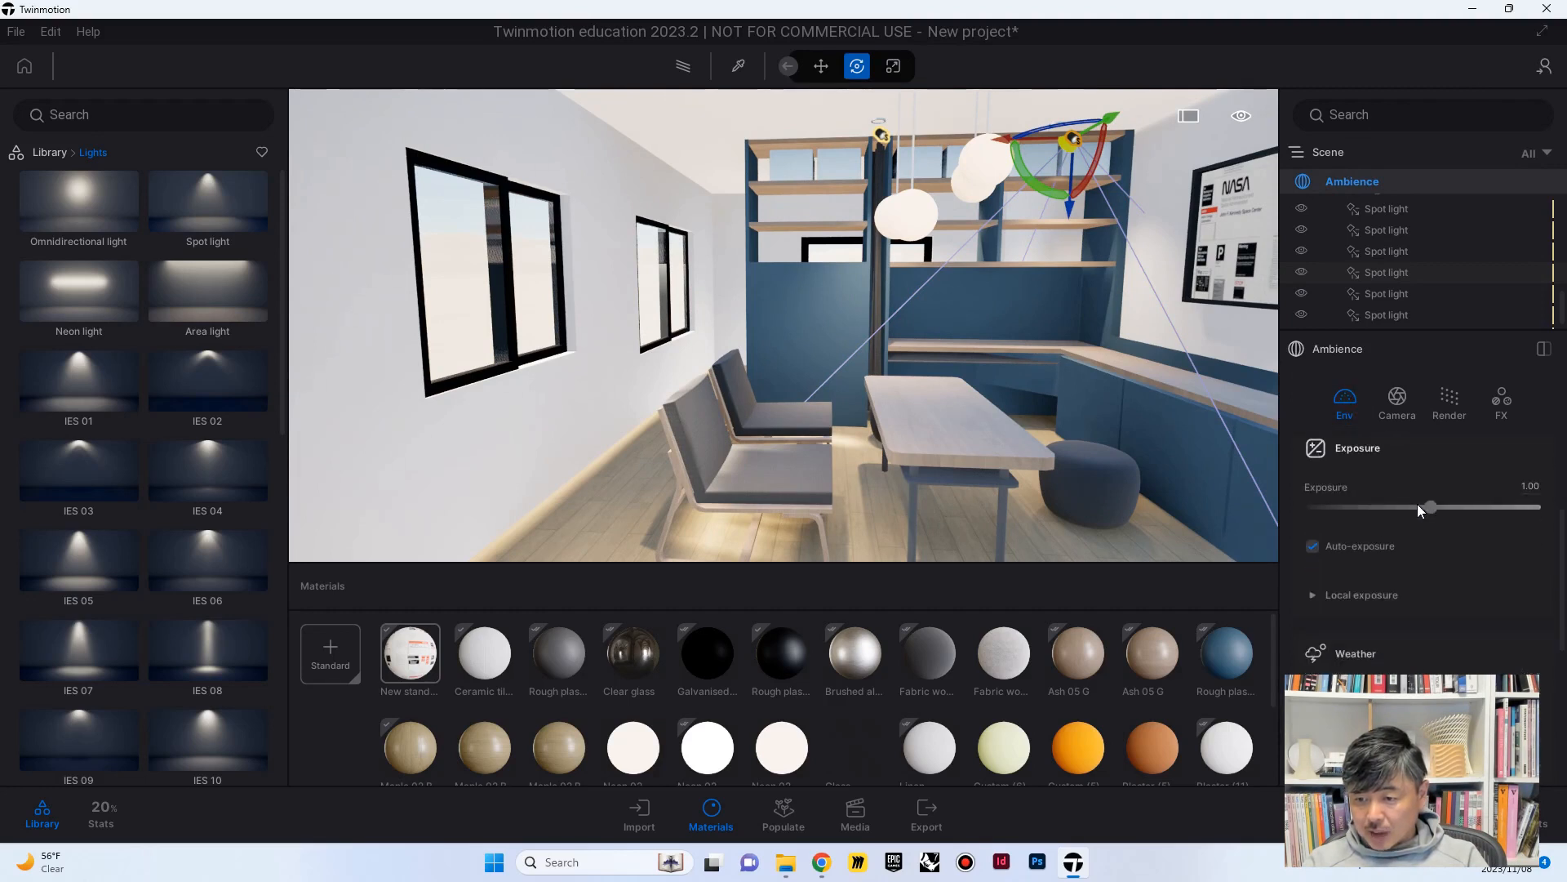
scroll(1418, 507, down, 3)
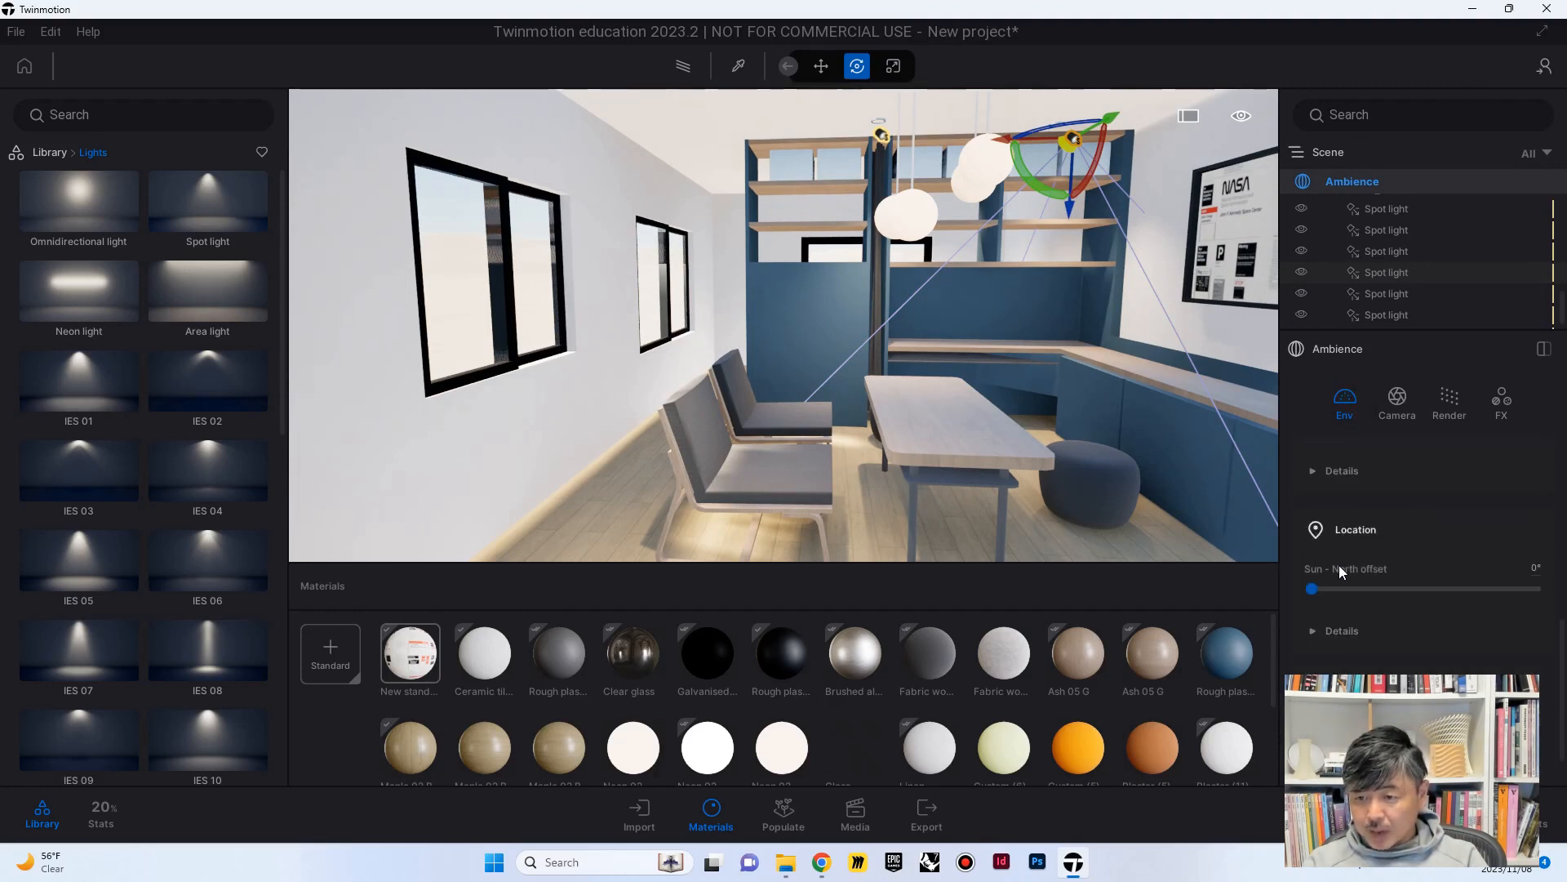
mouse_move(1317, 584)
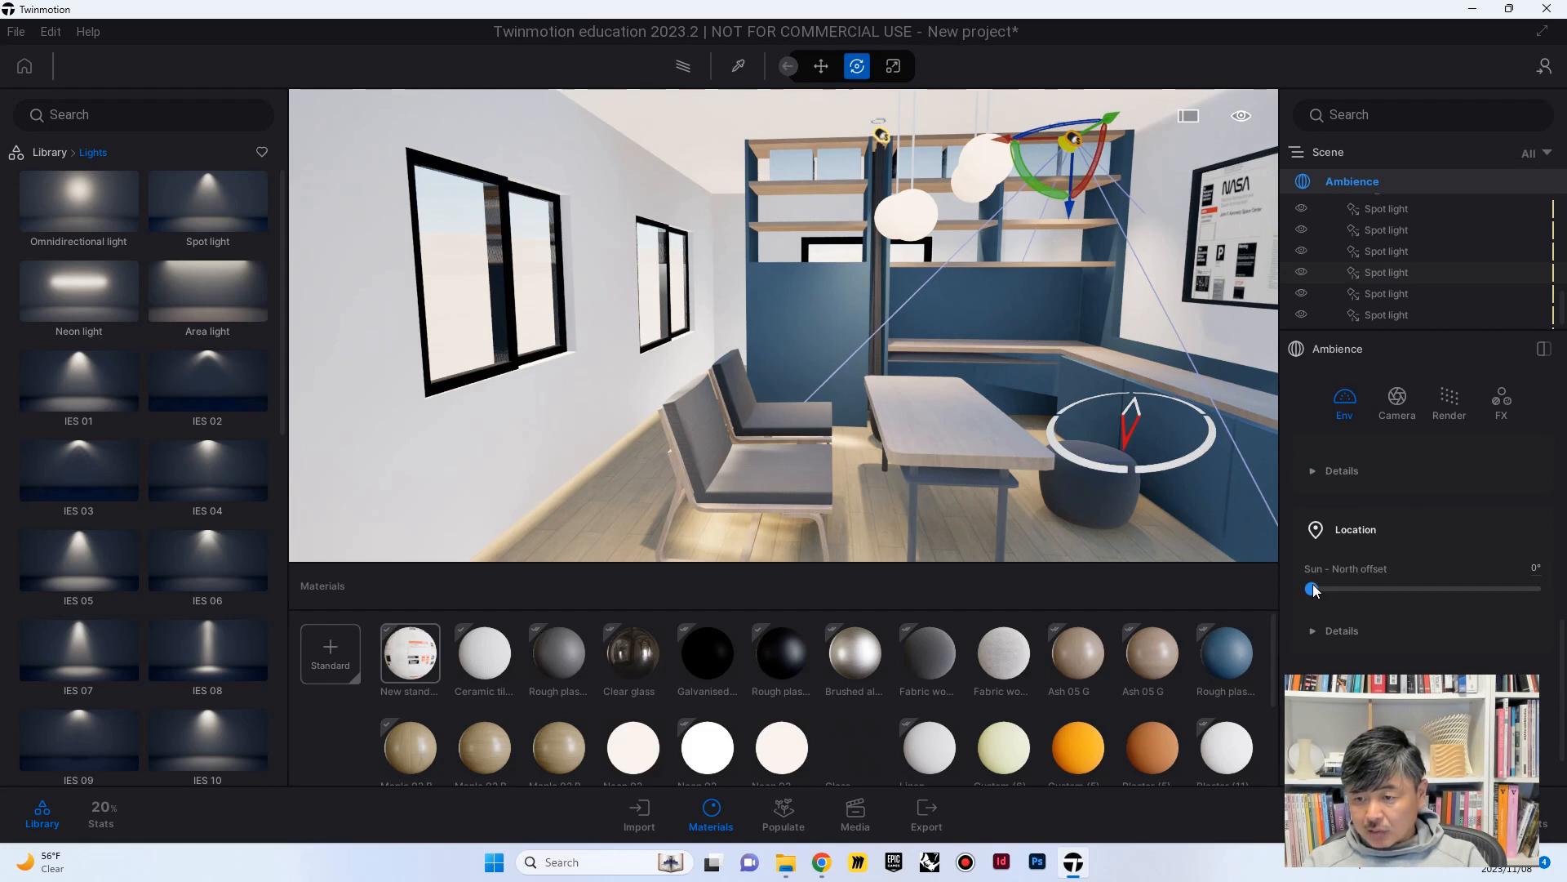
drag(1312, 585, 1476, 588)
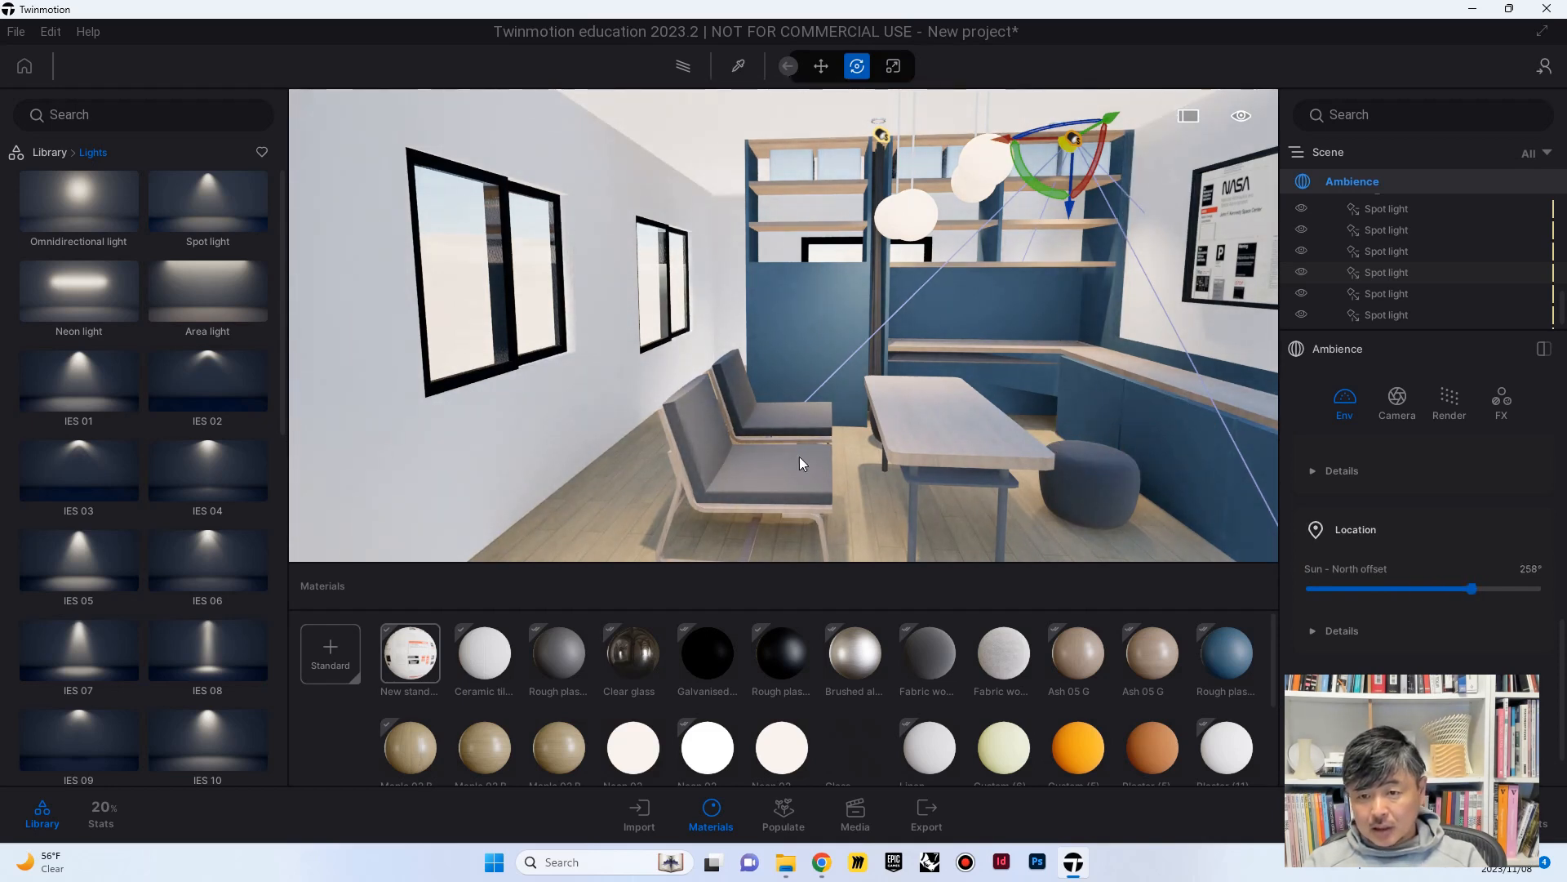
drag(1472, 587, 1473, 588)
Set the Ambience time of day to 14:21 and check the interior lighting
scroll(1428, 506, up, 5)
drag(1413, 531, 1448, 532)
right_drag(1225, 470, 1245, 458)
key(s)
key(a)
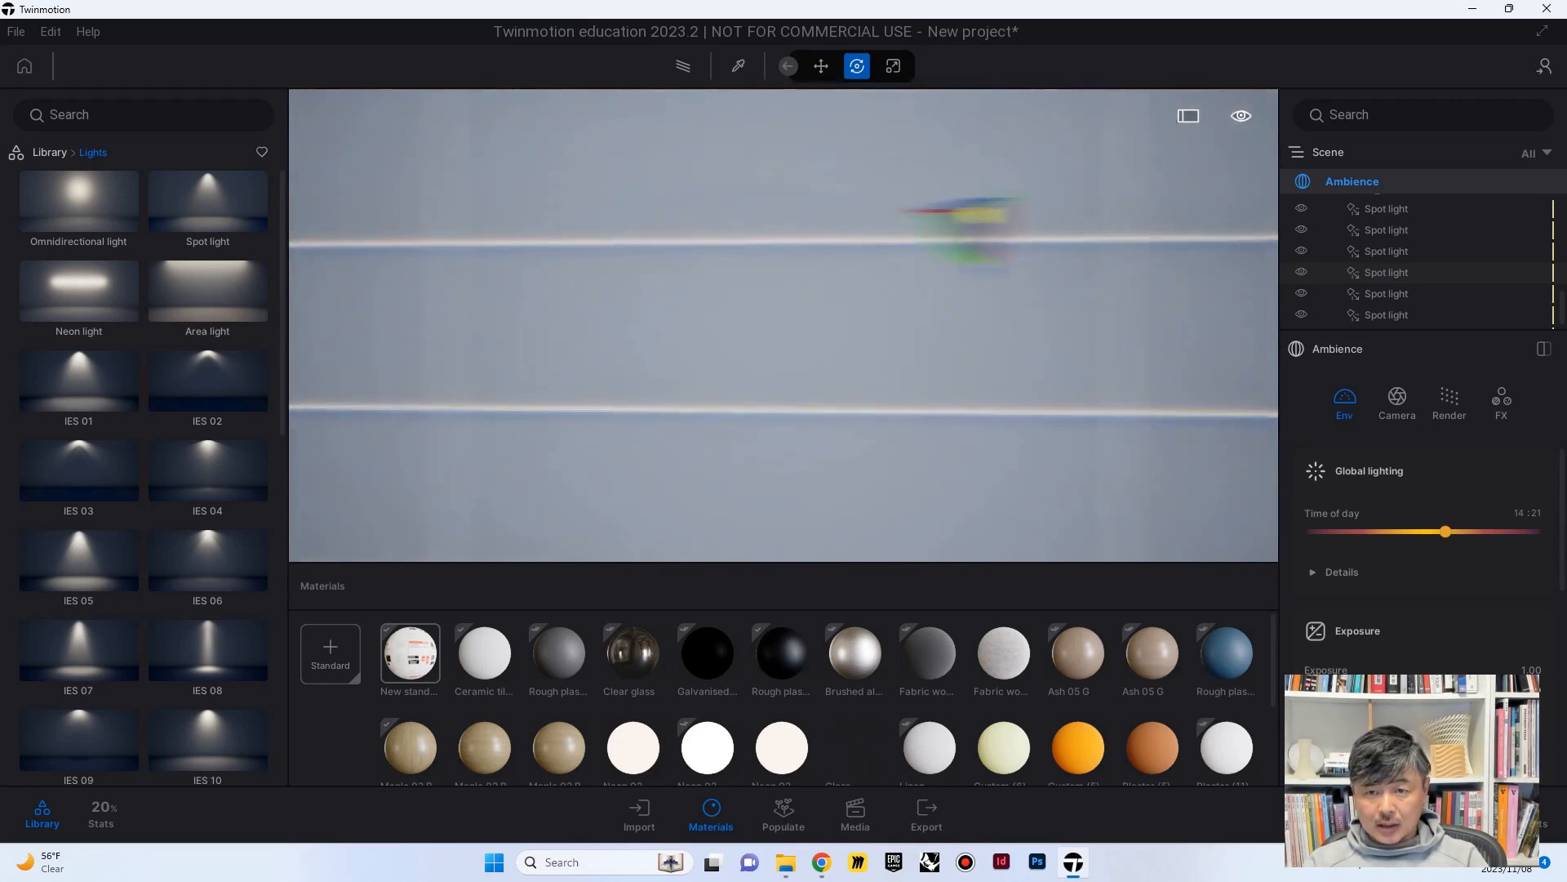
Place an Area light from the Lights library outside the building, near the roof corner above the windowed wall
key(w)
key(s)
right_drag(1244, 457, 1360, 489)
key(w)
key(a)
key(s)
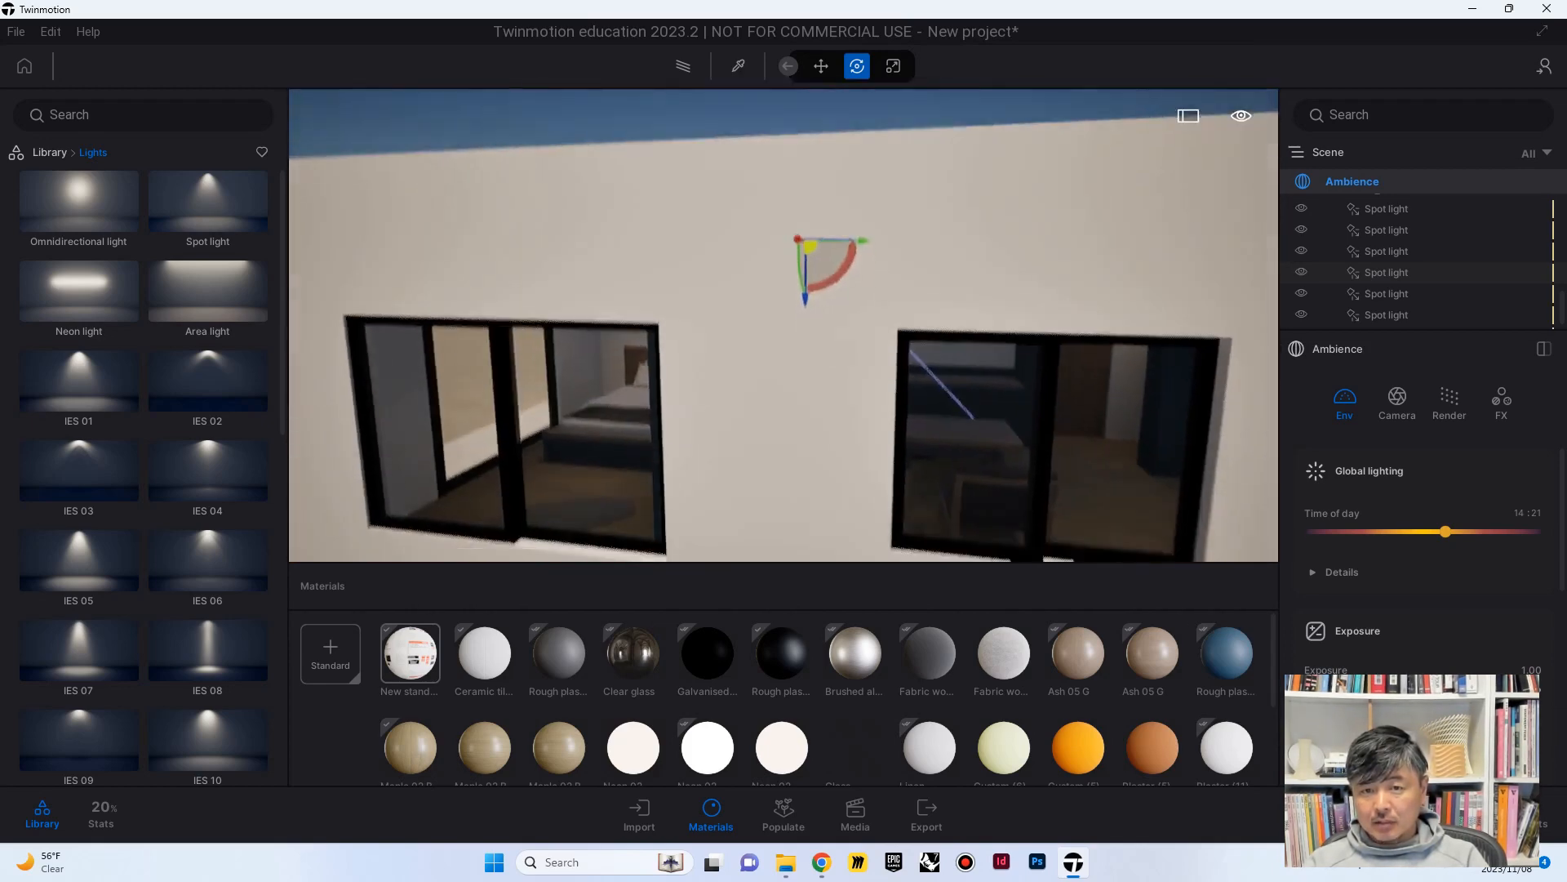
key(s)
right_drag(784, 326, 810, 347)
right_drag(397, 174, 393, 175)
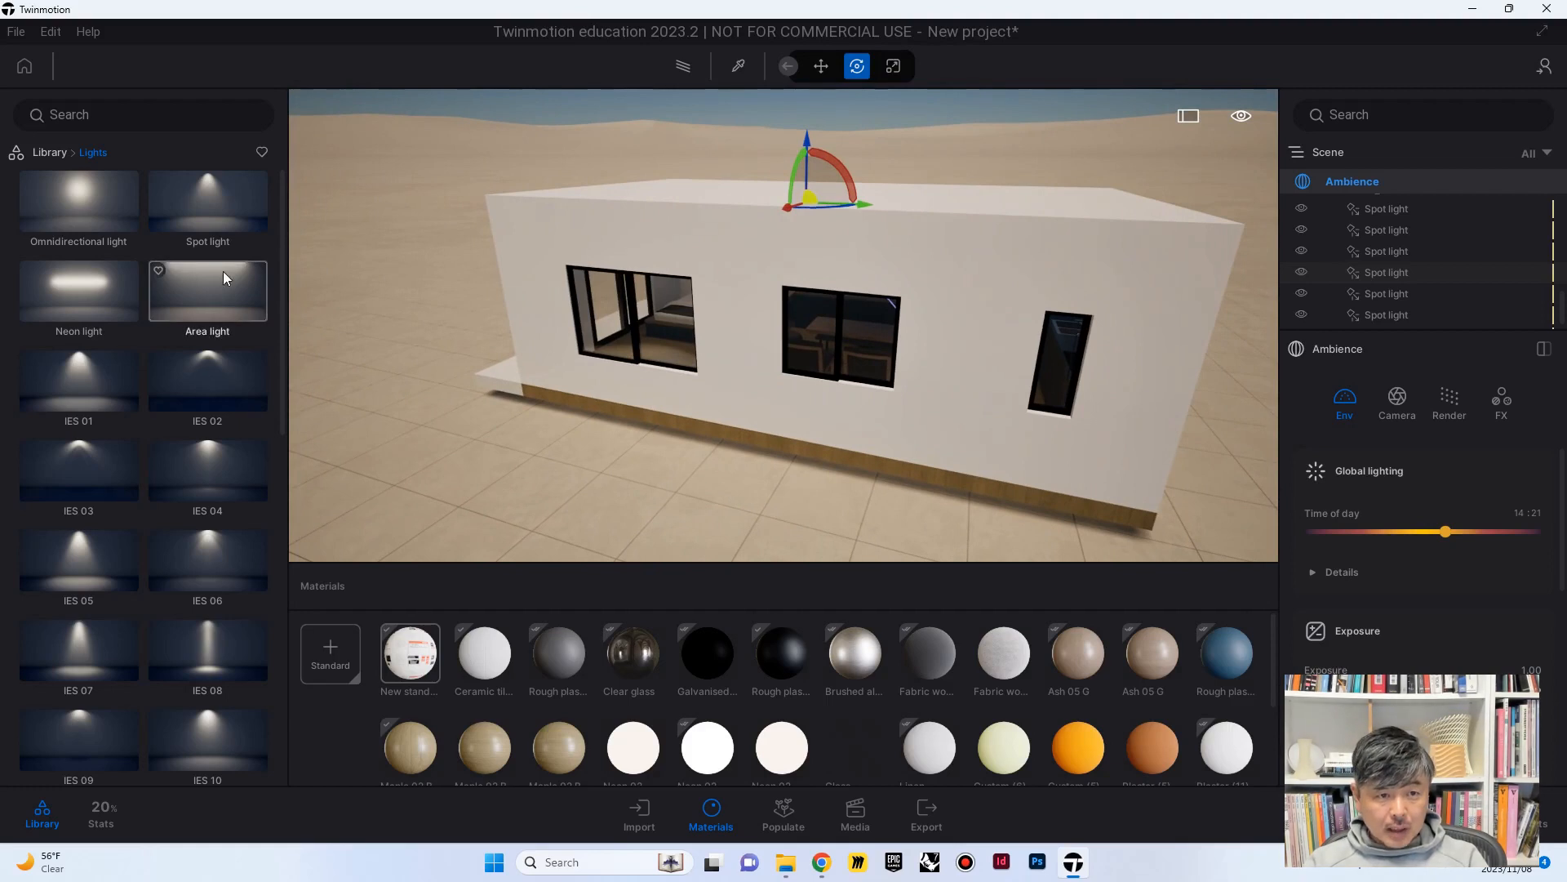
click(57, 153)
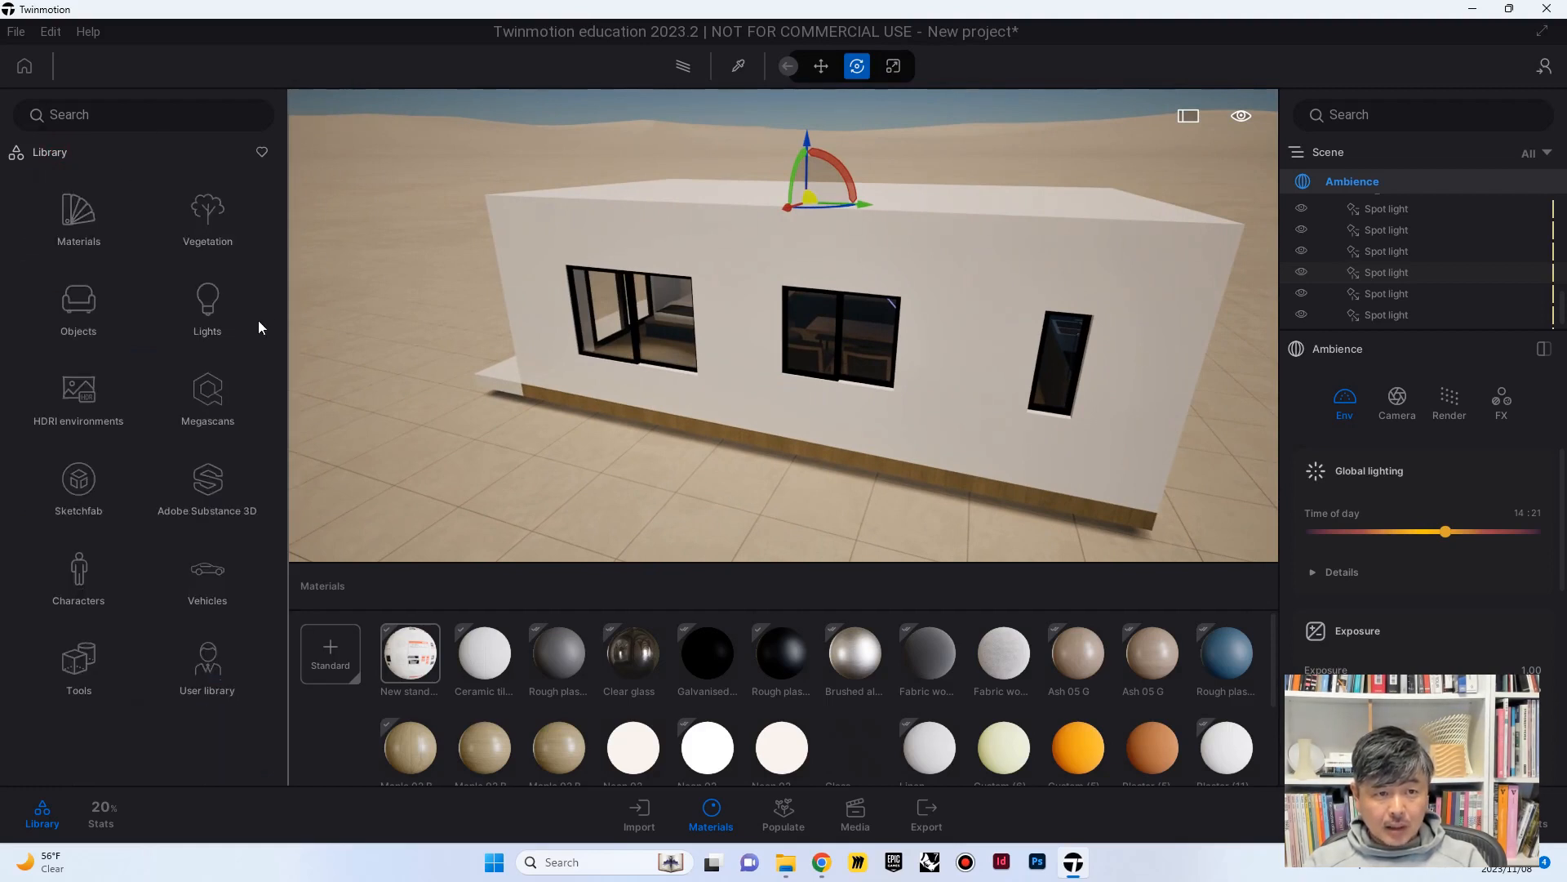
click(201, 307)
drag(188, 281, 542, 94)
Rotate the area light so that it turns toward the building's windowed wall
text(40)
key(Return)
drag(506, 181, 506, 184)
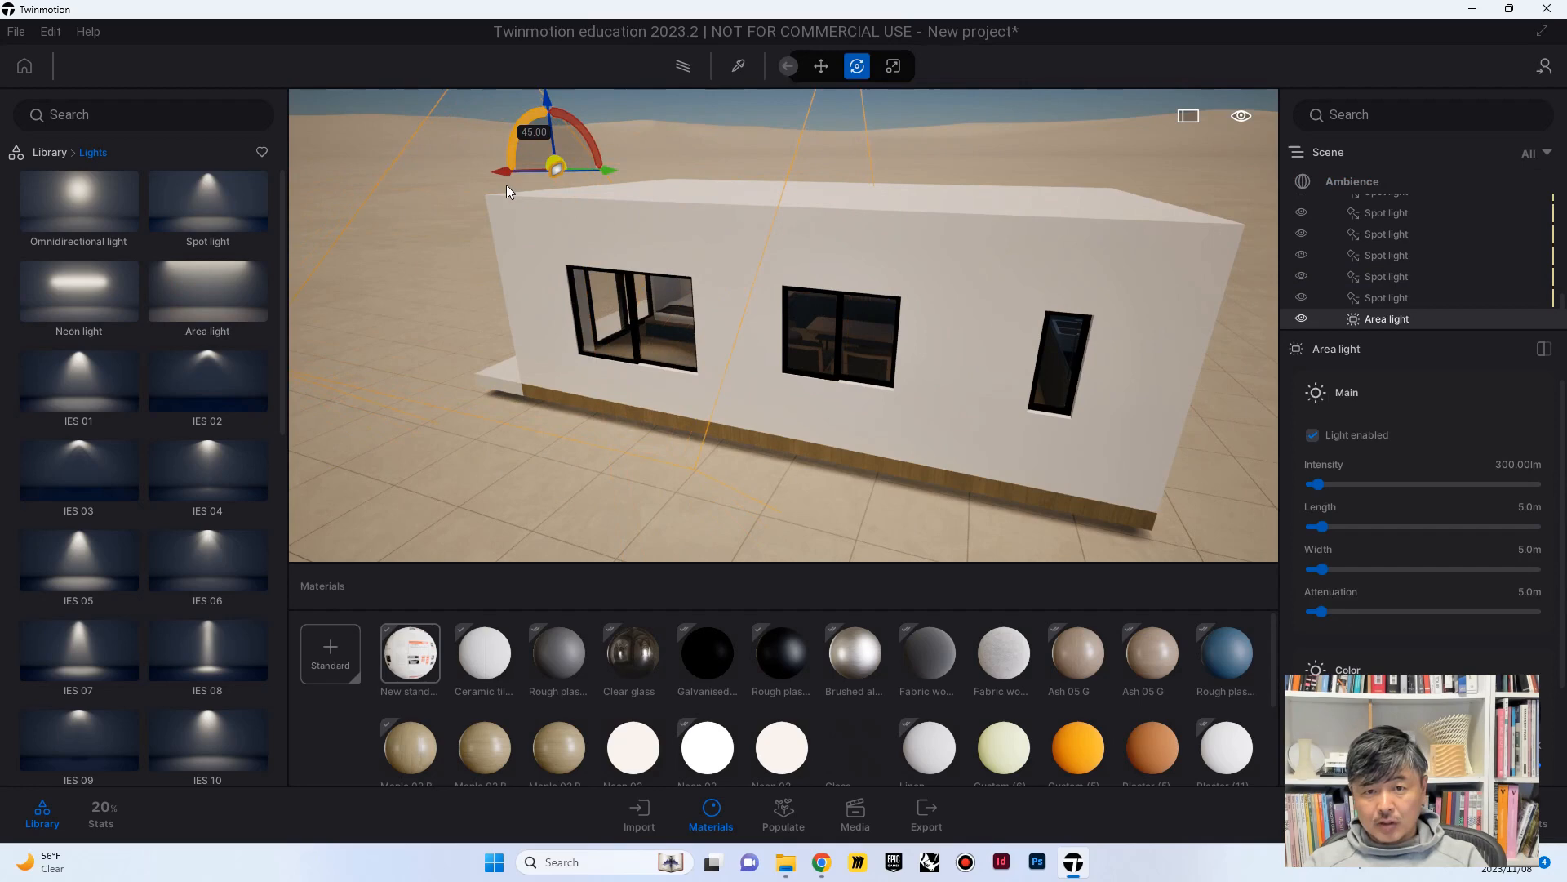
shift+middle_drag(546, 234, 972, 263)
drag(782, 254, 897, 222)
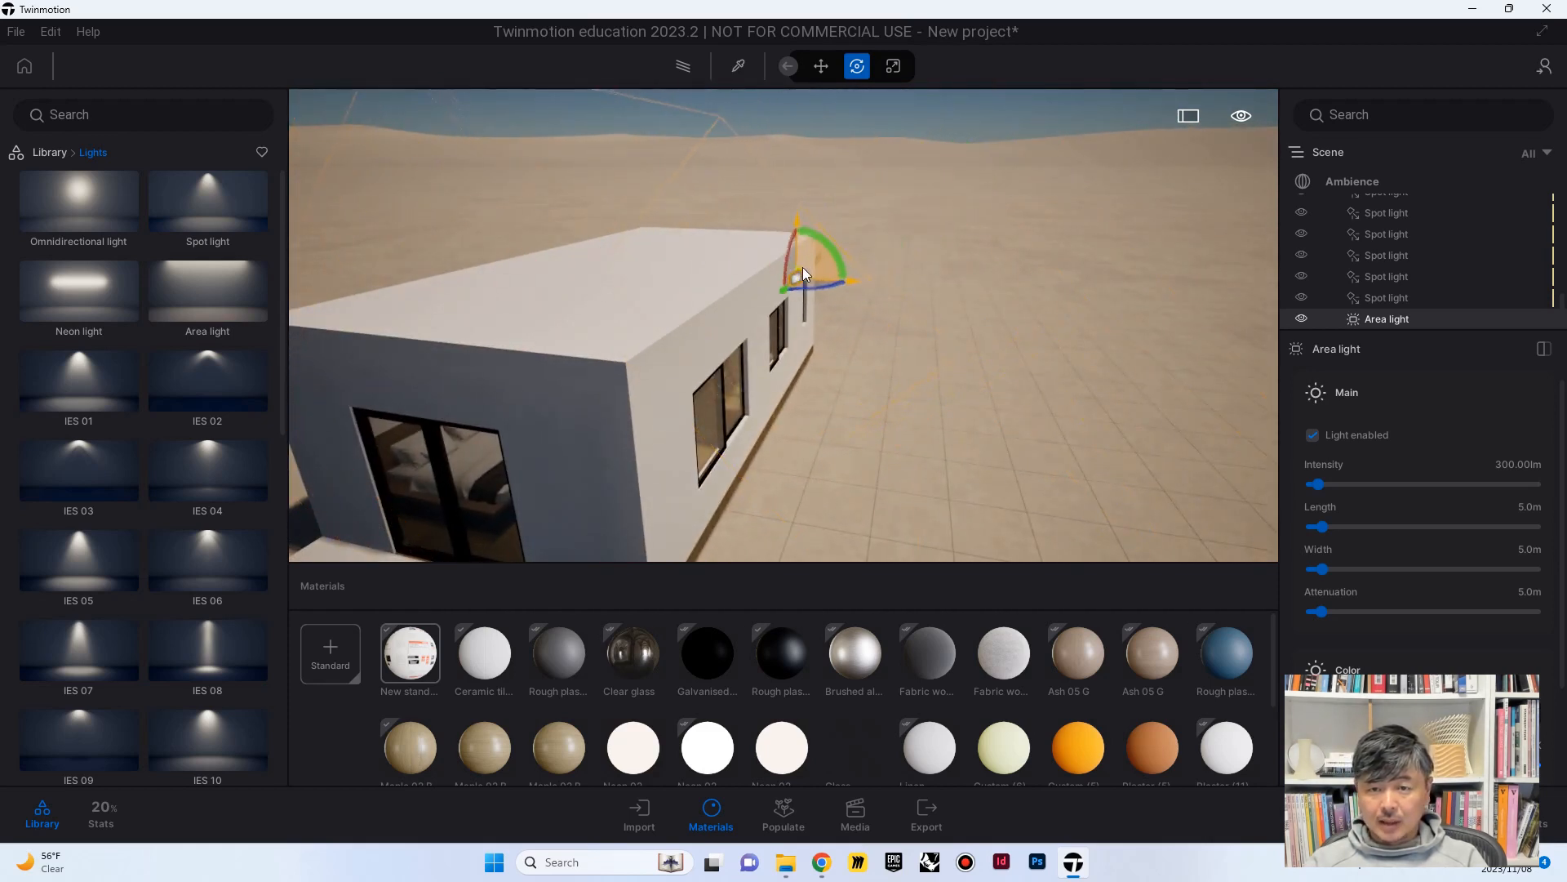
drag(781, 282, 762, 287)
Set the area light's length to 2.7 m and its width to 2.3 m
shift+middle_drag(1005, 346, 907, 384)
key(d)
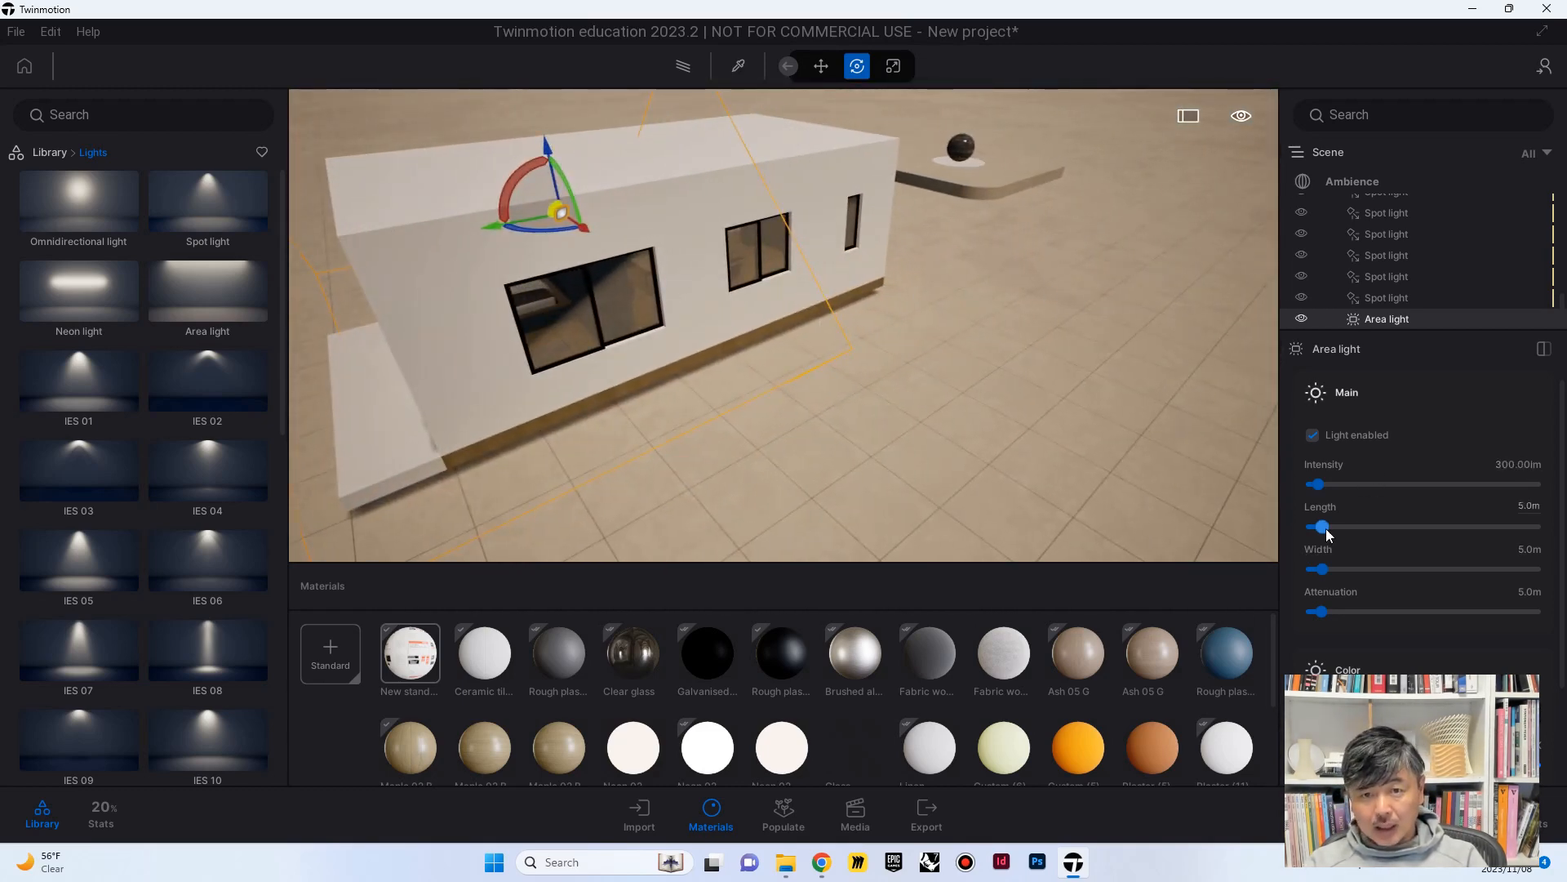
drag(1323, 528, 1317, 528)
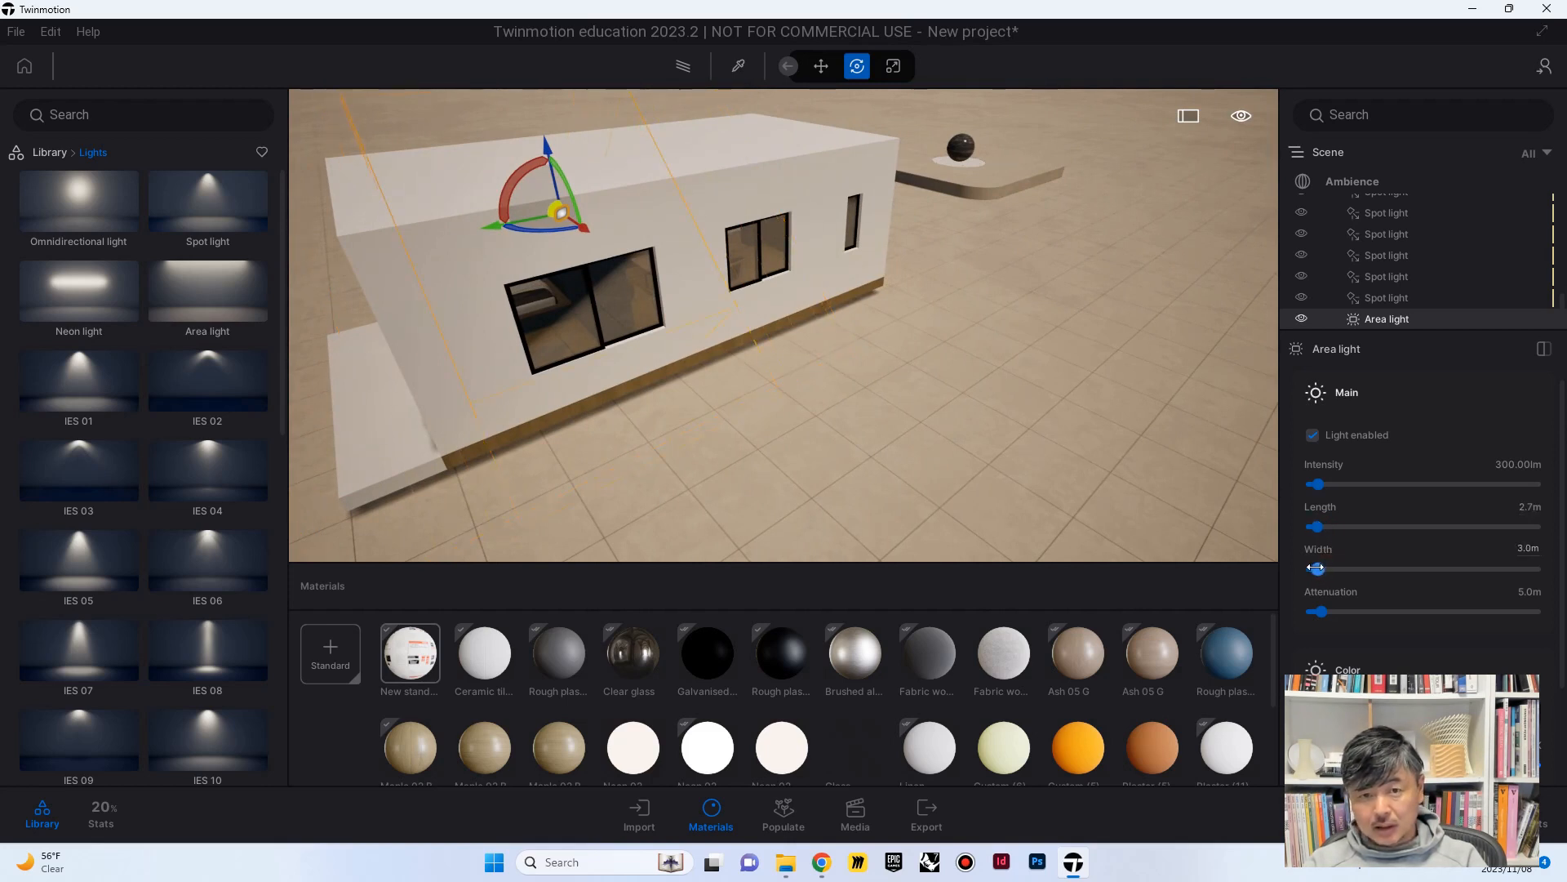
drag(1313, 567, 1317, 567)
Aim and reposition the area light outside the windowed wall, and set its attenuation to 14.7 m
shift+middle_drag(738, 364, 785, 294)
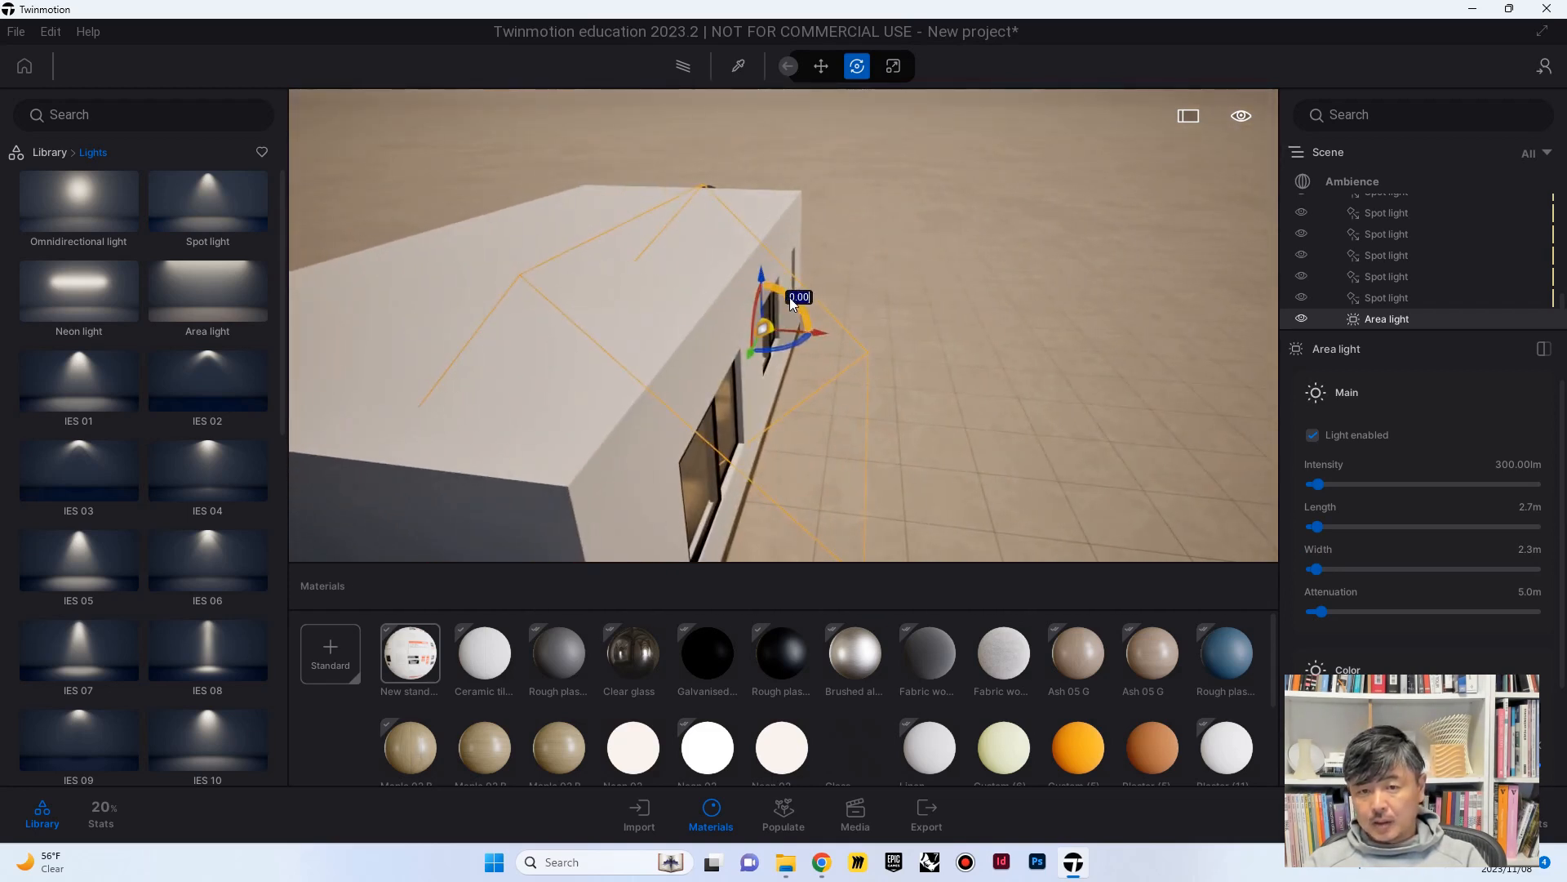
drag(790, 302, 796, 425)
shift+middle_drag(796, 424, 425, 403)
shift+middle_drag(947, 406, 849, 386)
drag(529, 367, 489, 357)
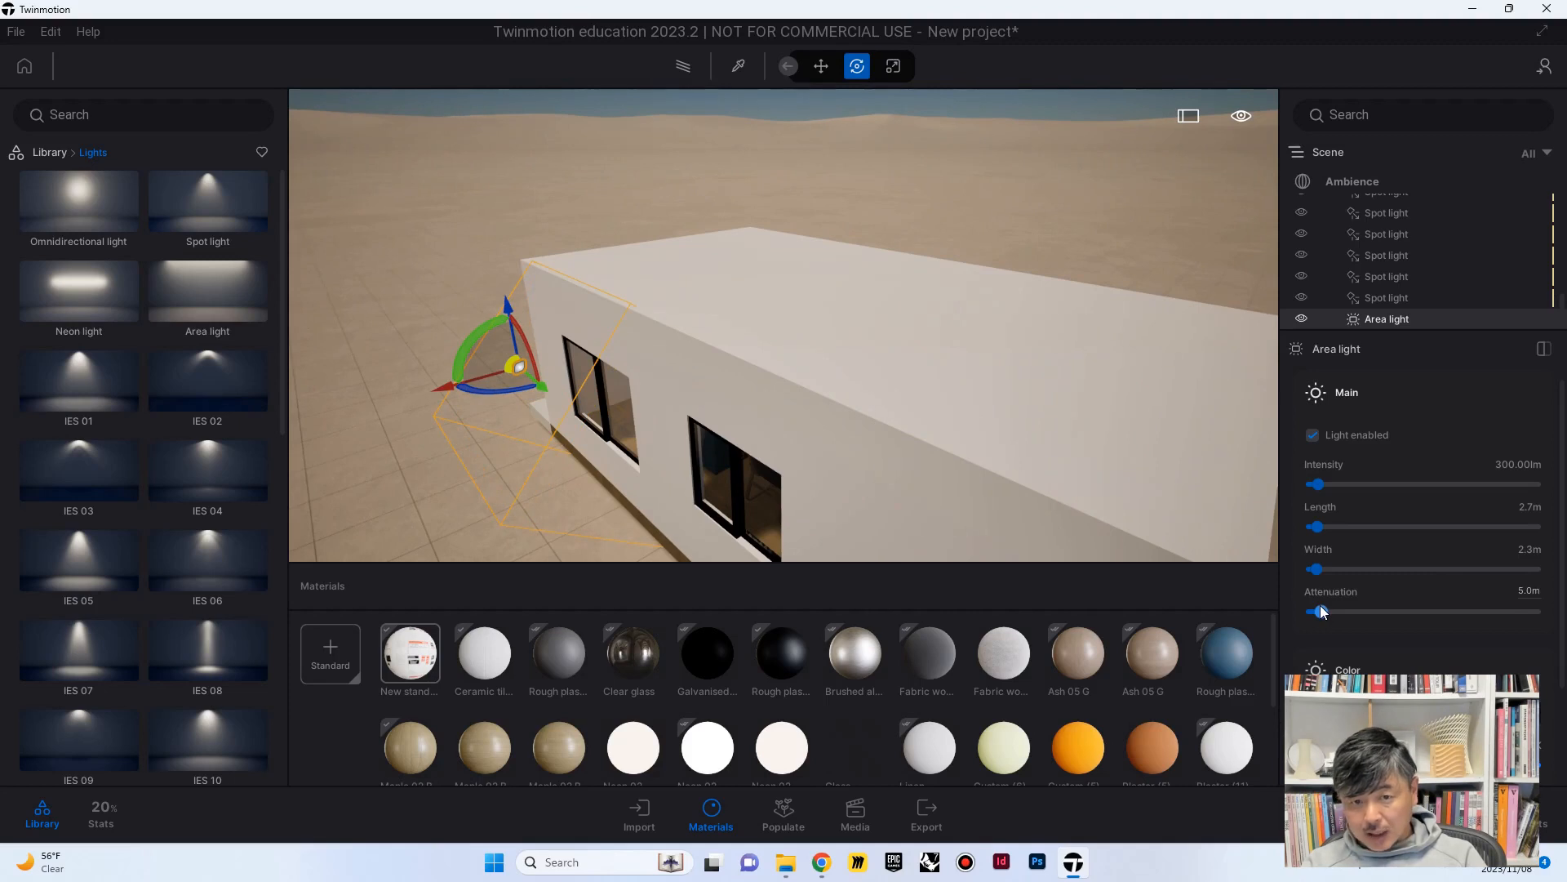
drag(1320, 610, 1343, 611)
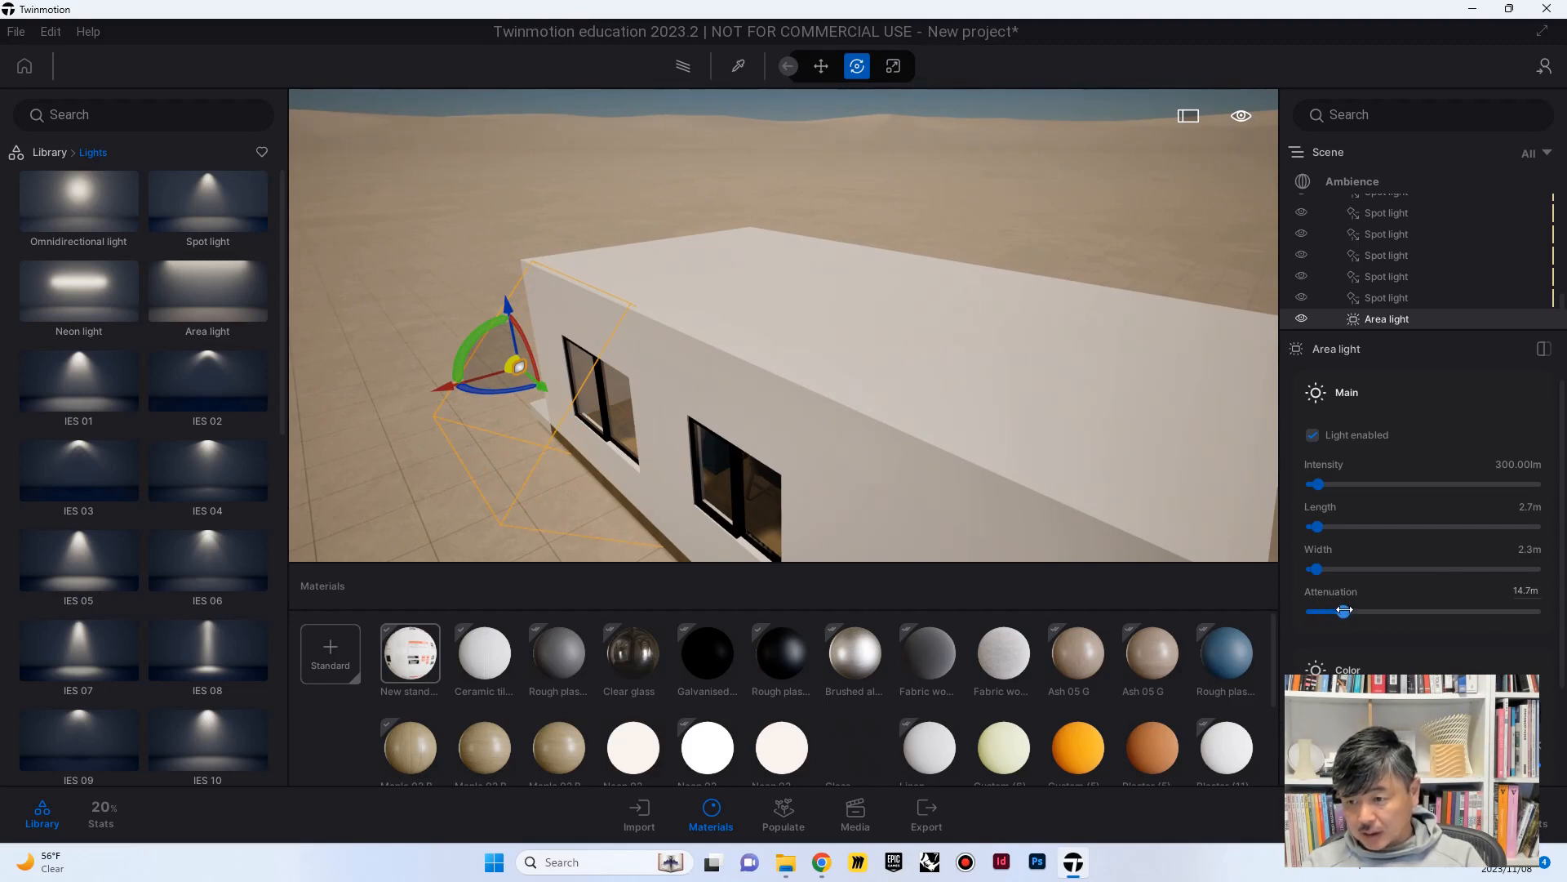
Make two instance copies of the area light along the windowed wall, spaced 2.82 m and 2.15 m
right_drag(730, 472, 869, 494)
mouse_move(653, 441)
middle_down()
mouse_move(796, 441)
mouse_move(625, 441)
middle_up()
scroll(625, 440, down, 4)
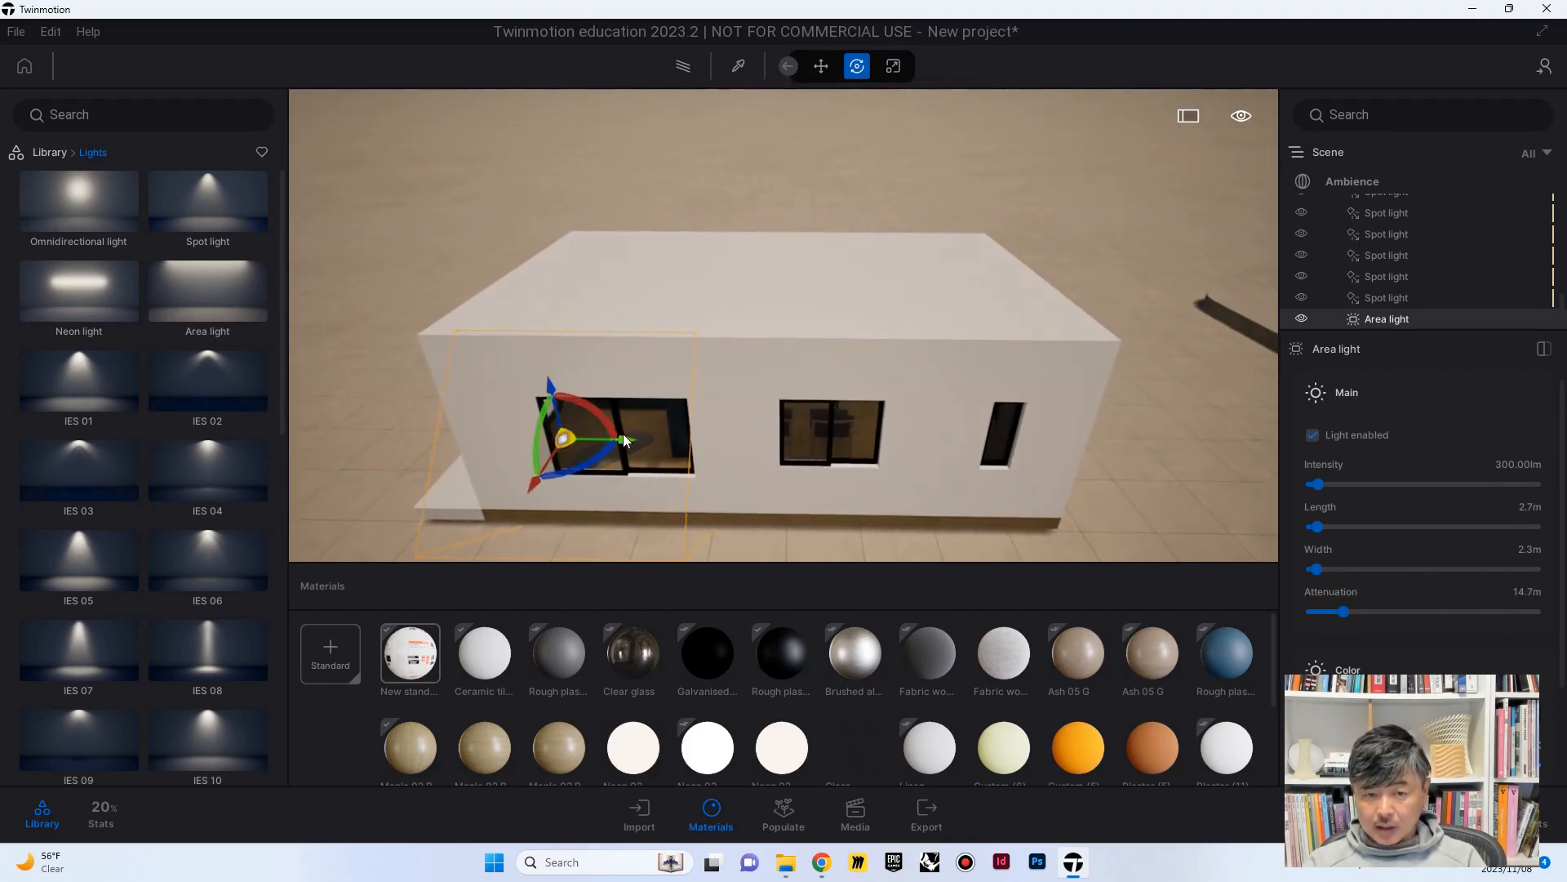
alt+drag(624, 439, 896, 459)
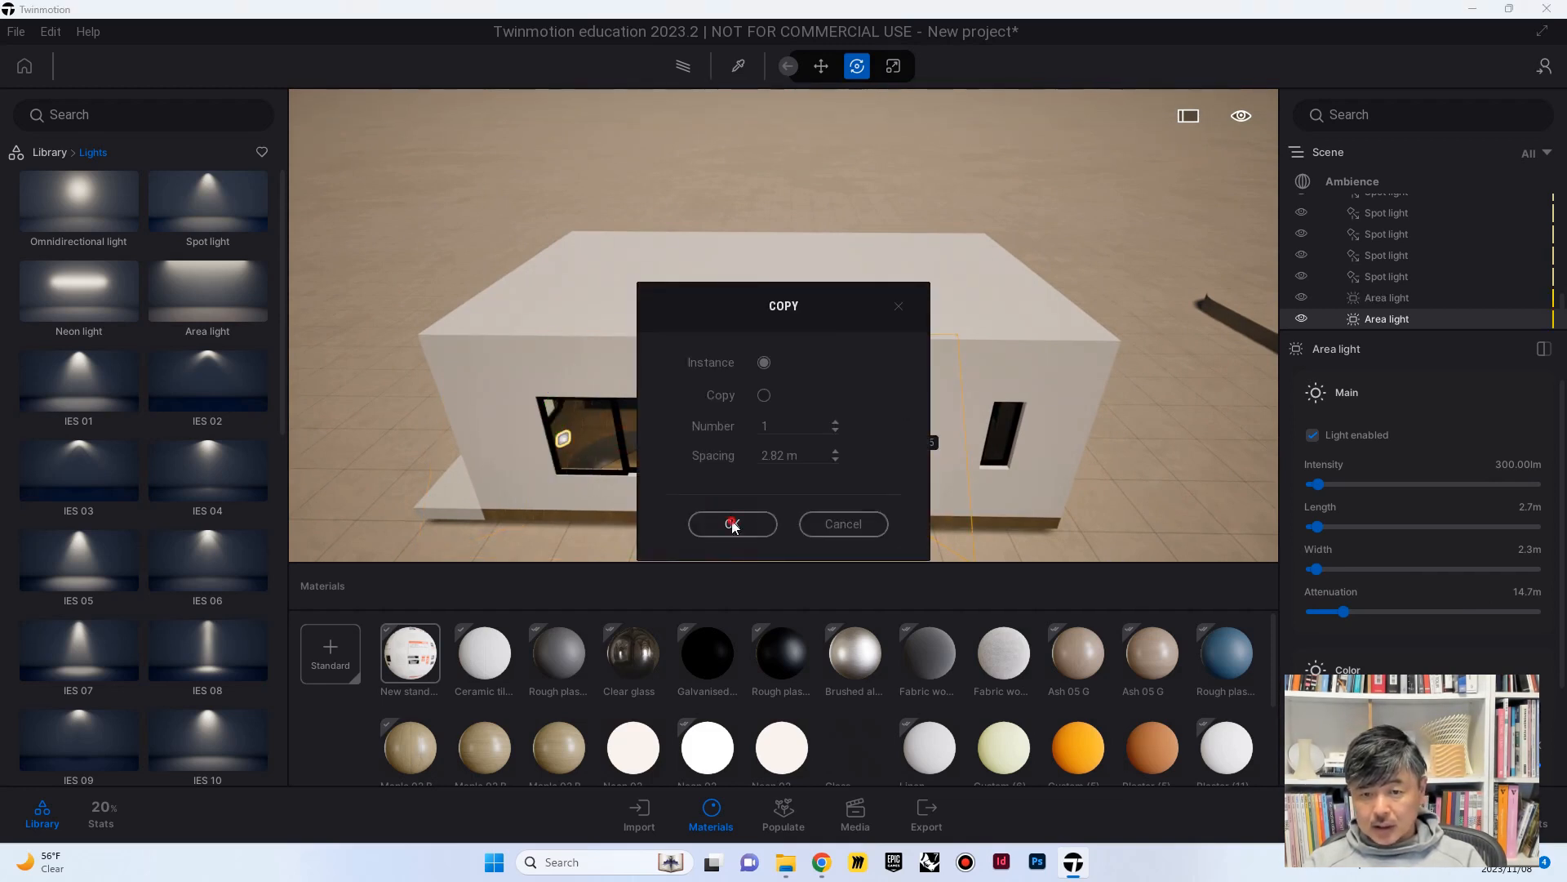
click(729, 523)
alt+drag(777, 439, 1007, 417)
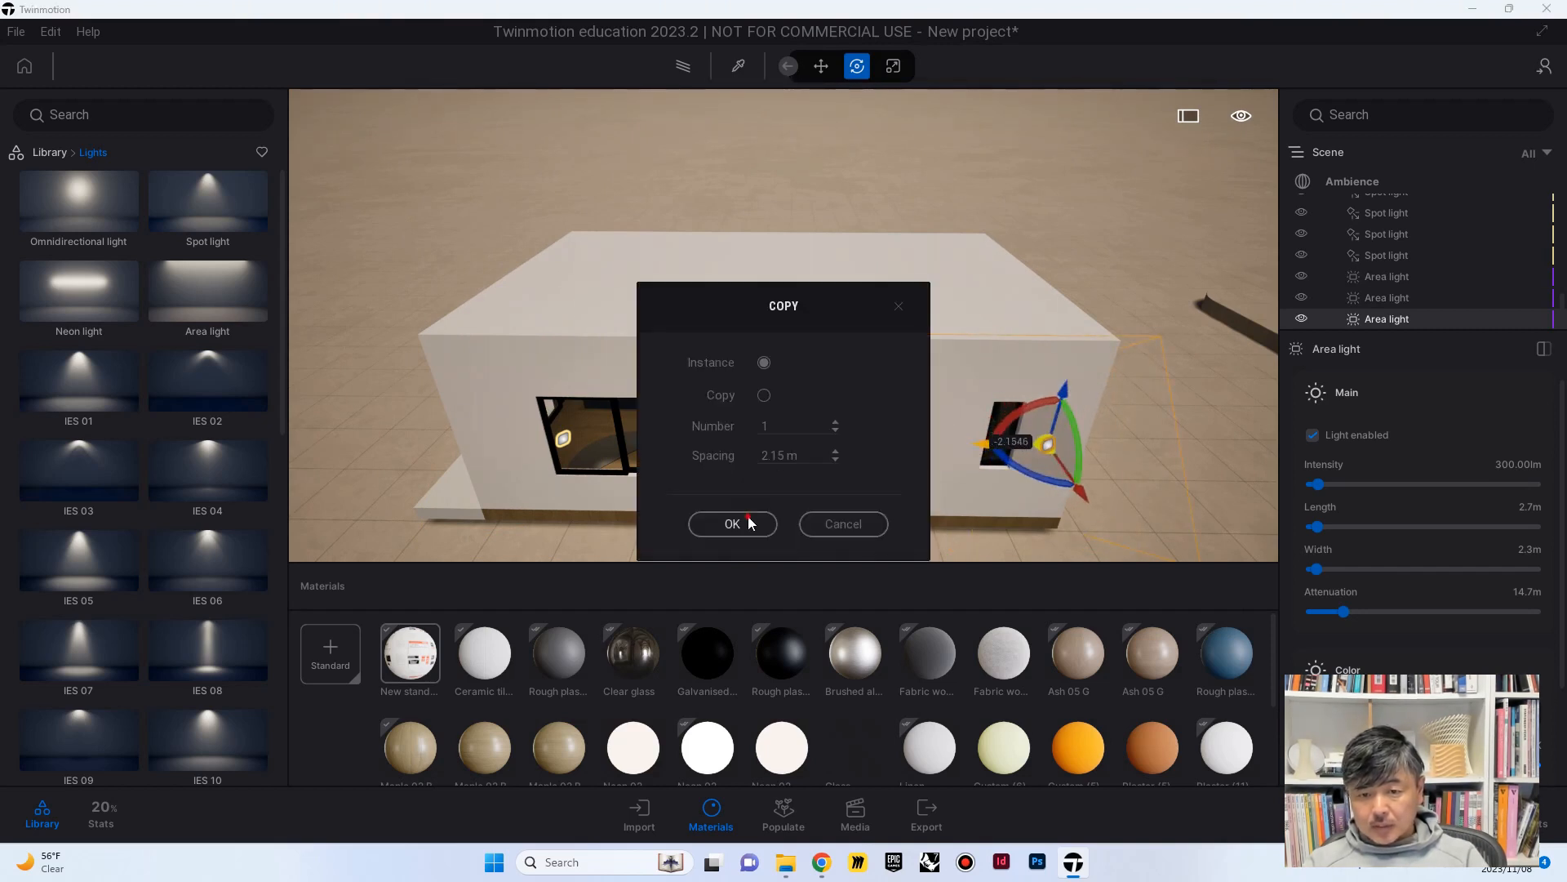
click(749, 523)
Raise the selected area light's intensity to 1000000 lm while viewing the room interior
shift+middle_drag(759, 441, 522, 453)
scroll(783, 326, up, 10)
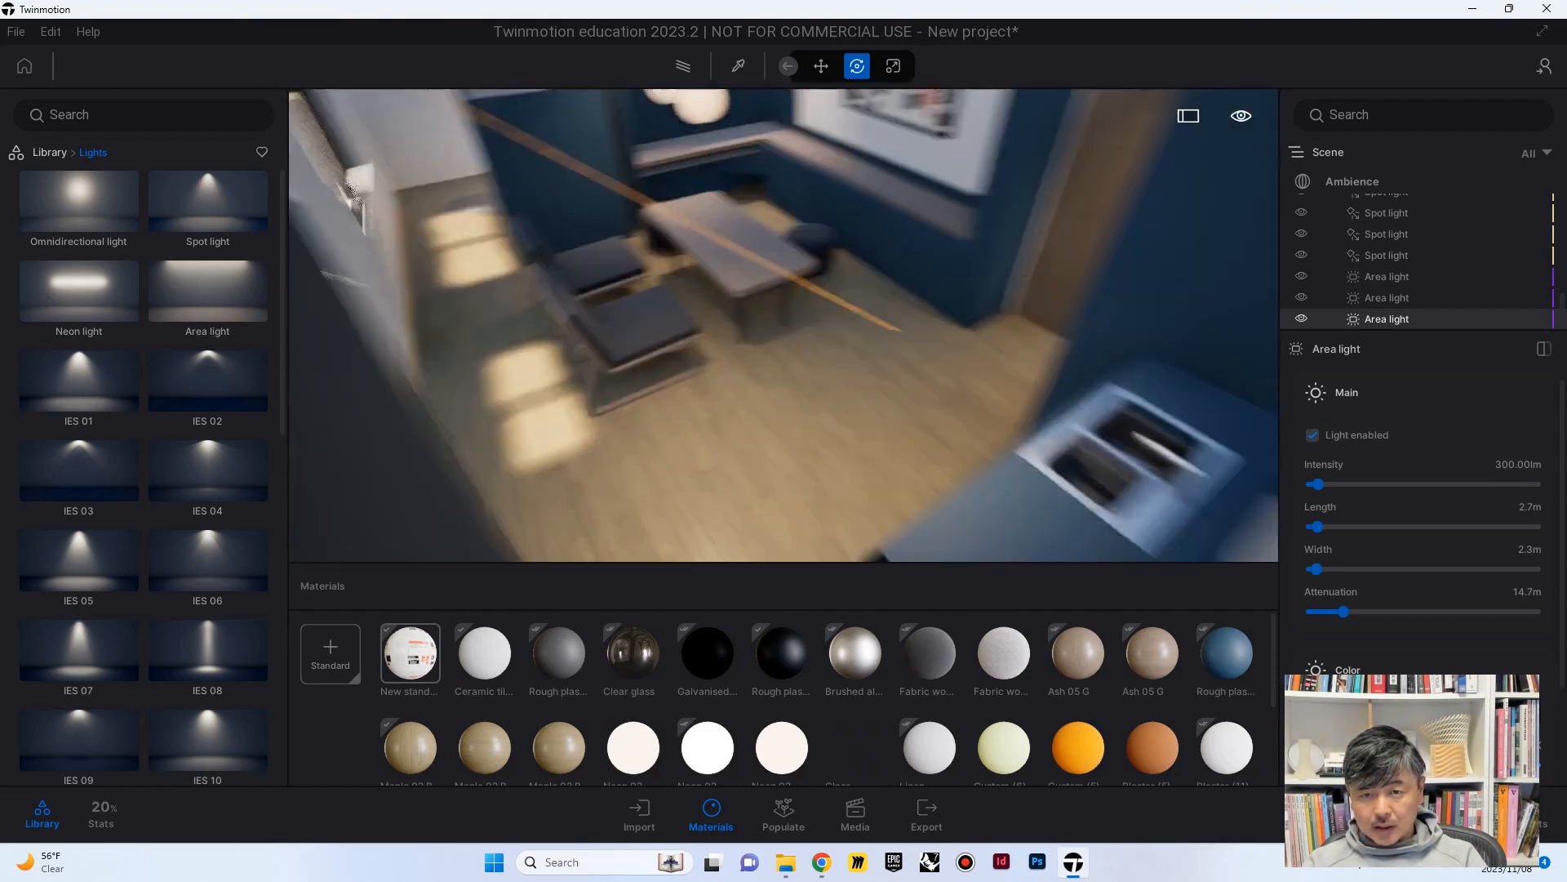
right_drag(783, 408, 759, 237)
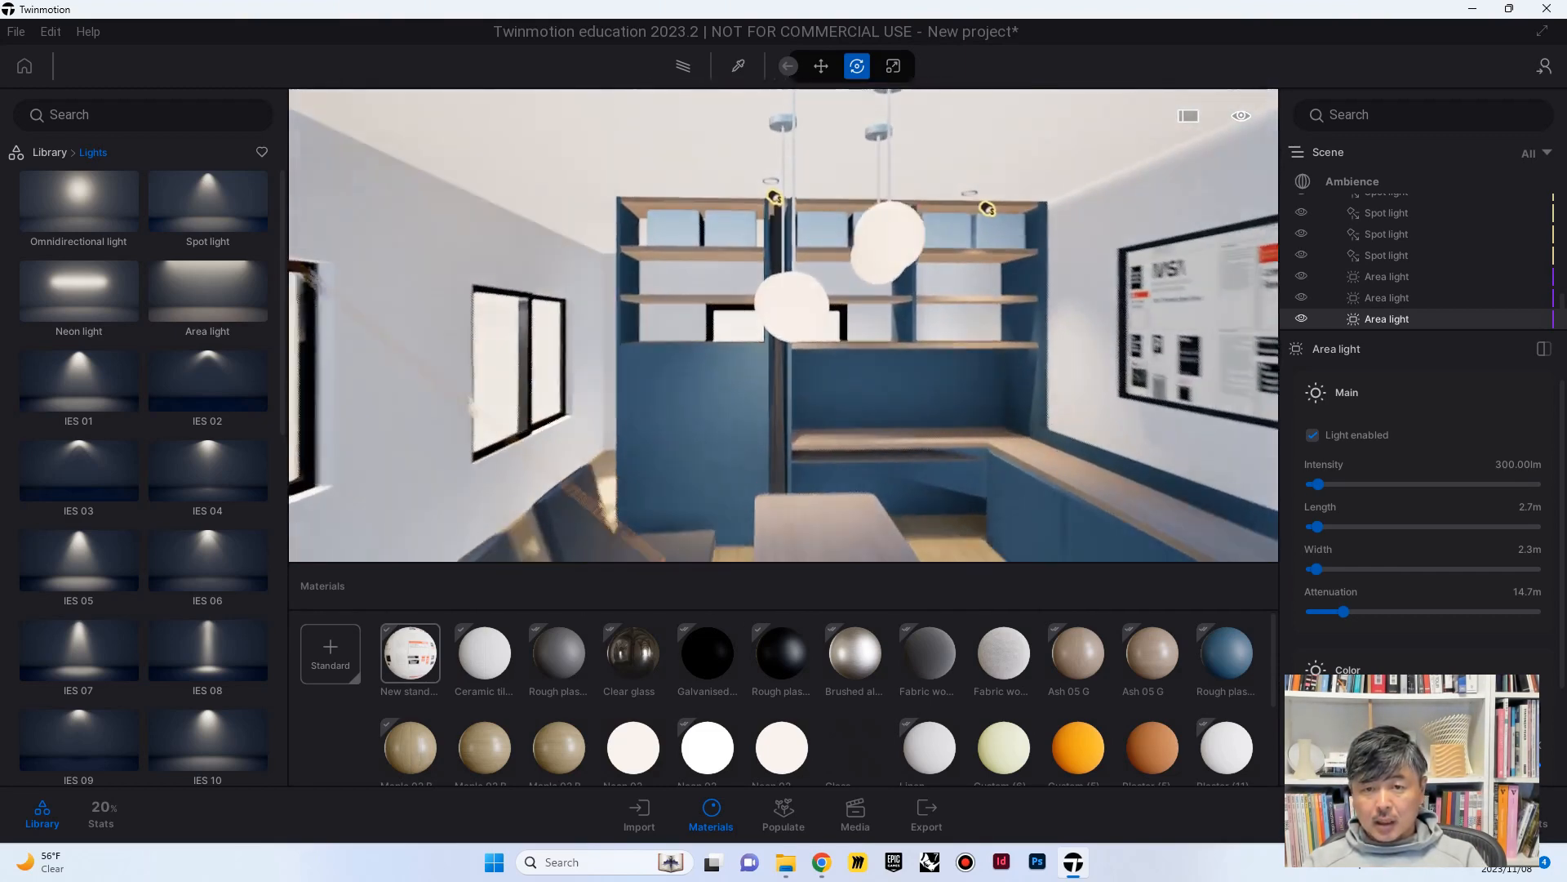
scroll(784, 326, down, 8)
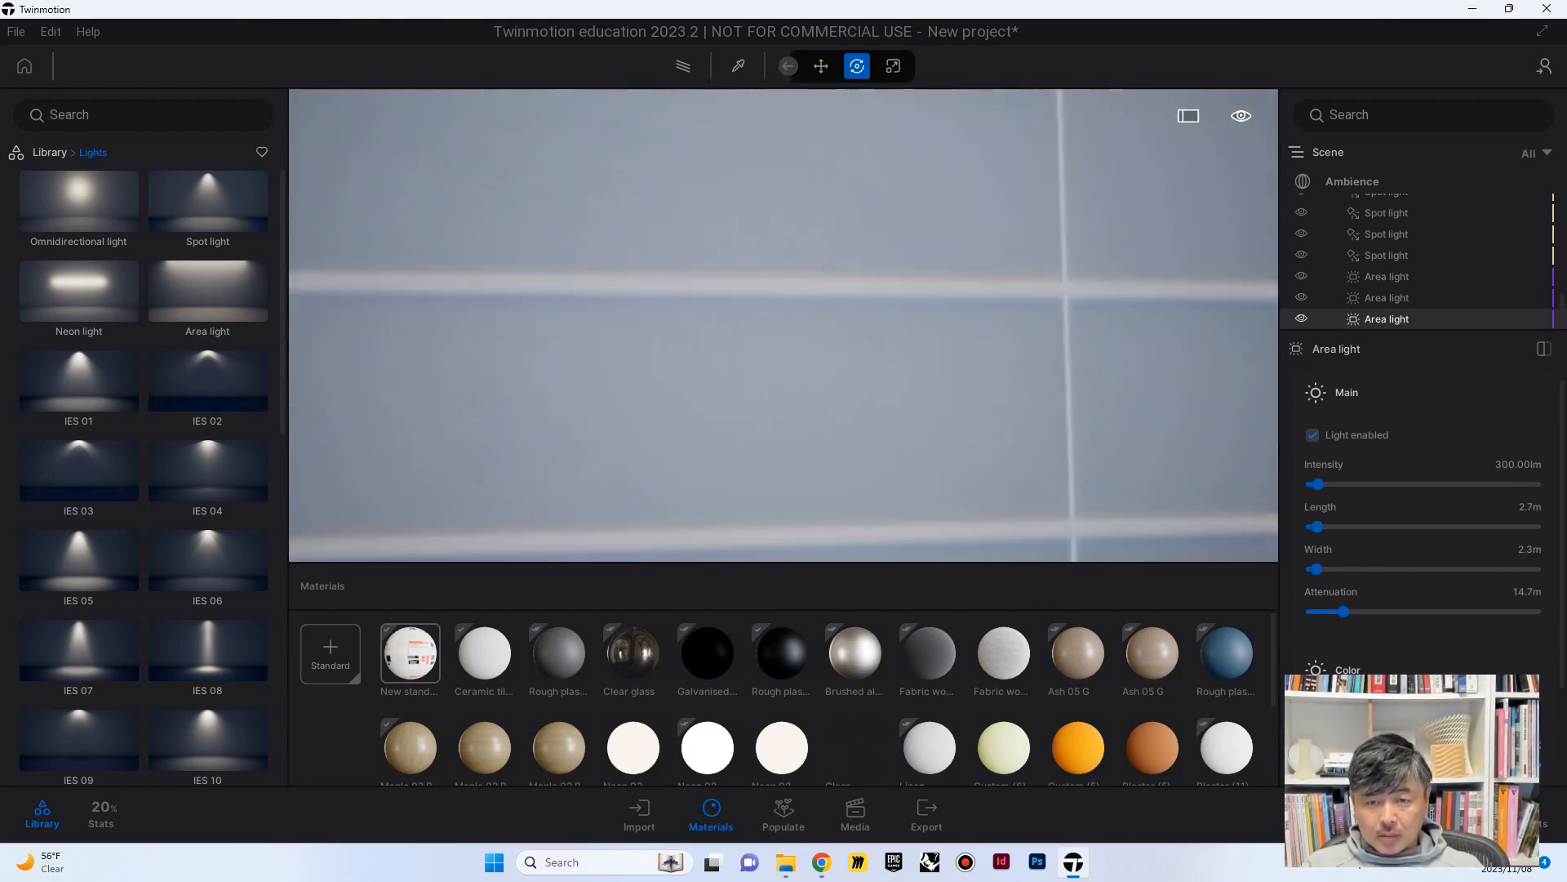
scroll(784, 327, down, 3)
scroll(784, 327, up, 6)
mouse_move(784, 327)
right_down()
mouse_move(759, 349)
mouse_move(783, 345)
right_up()
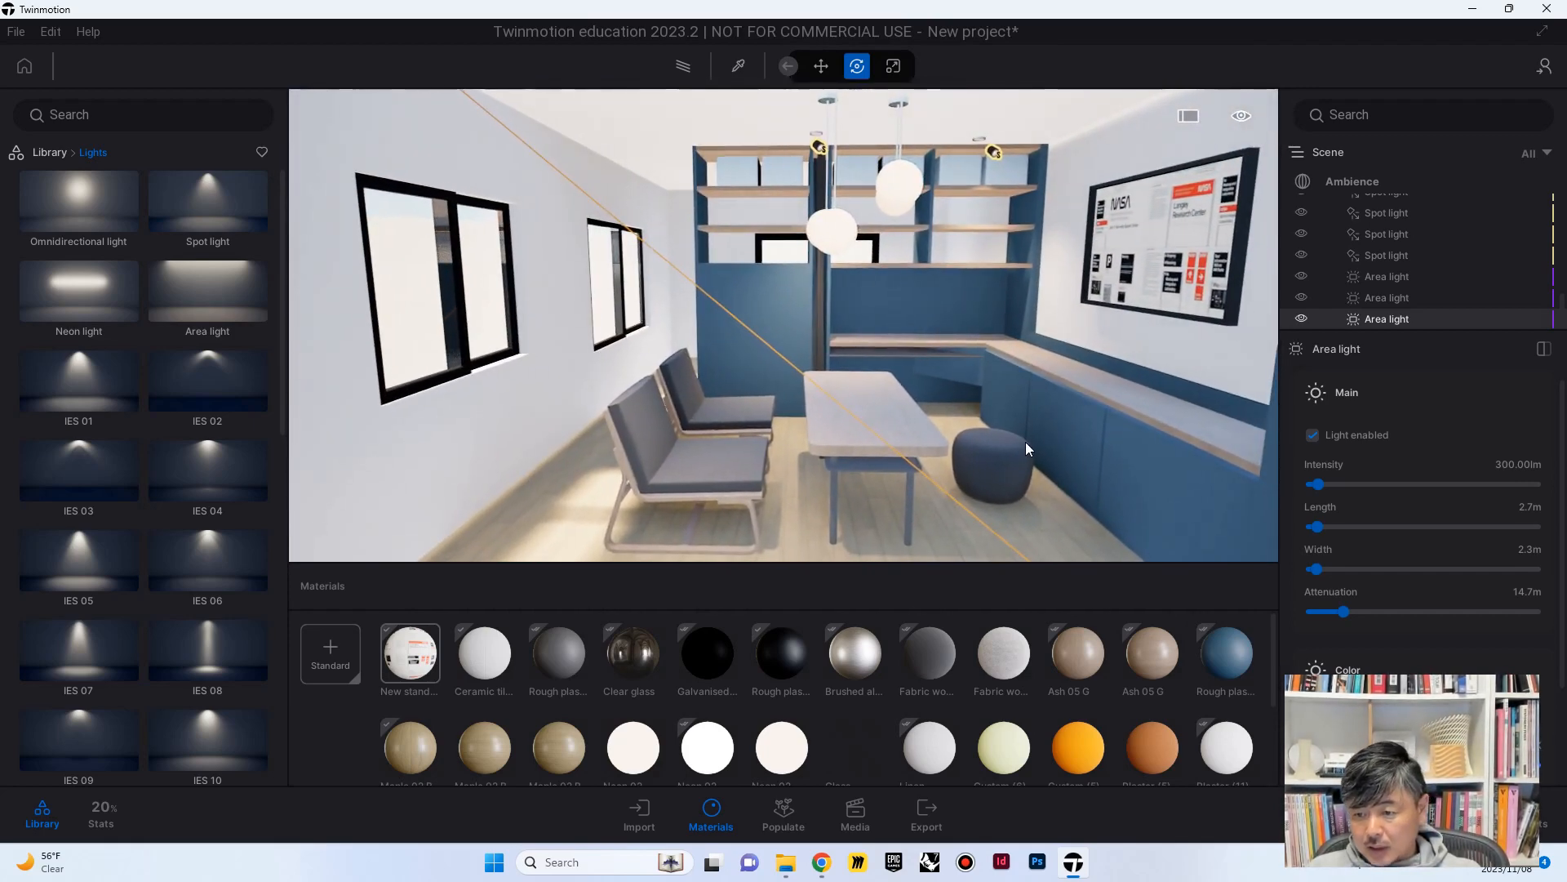
drag(1307, 488, 1561, 485)
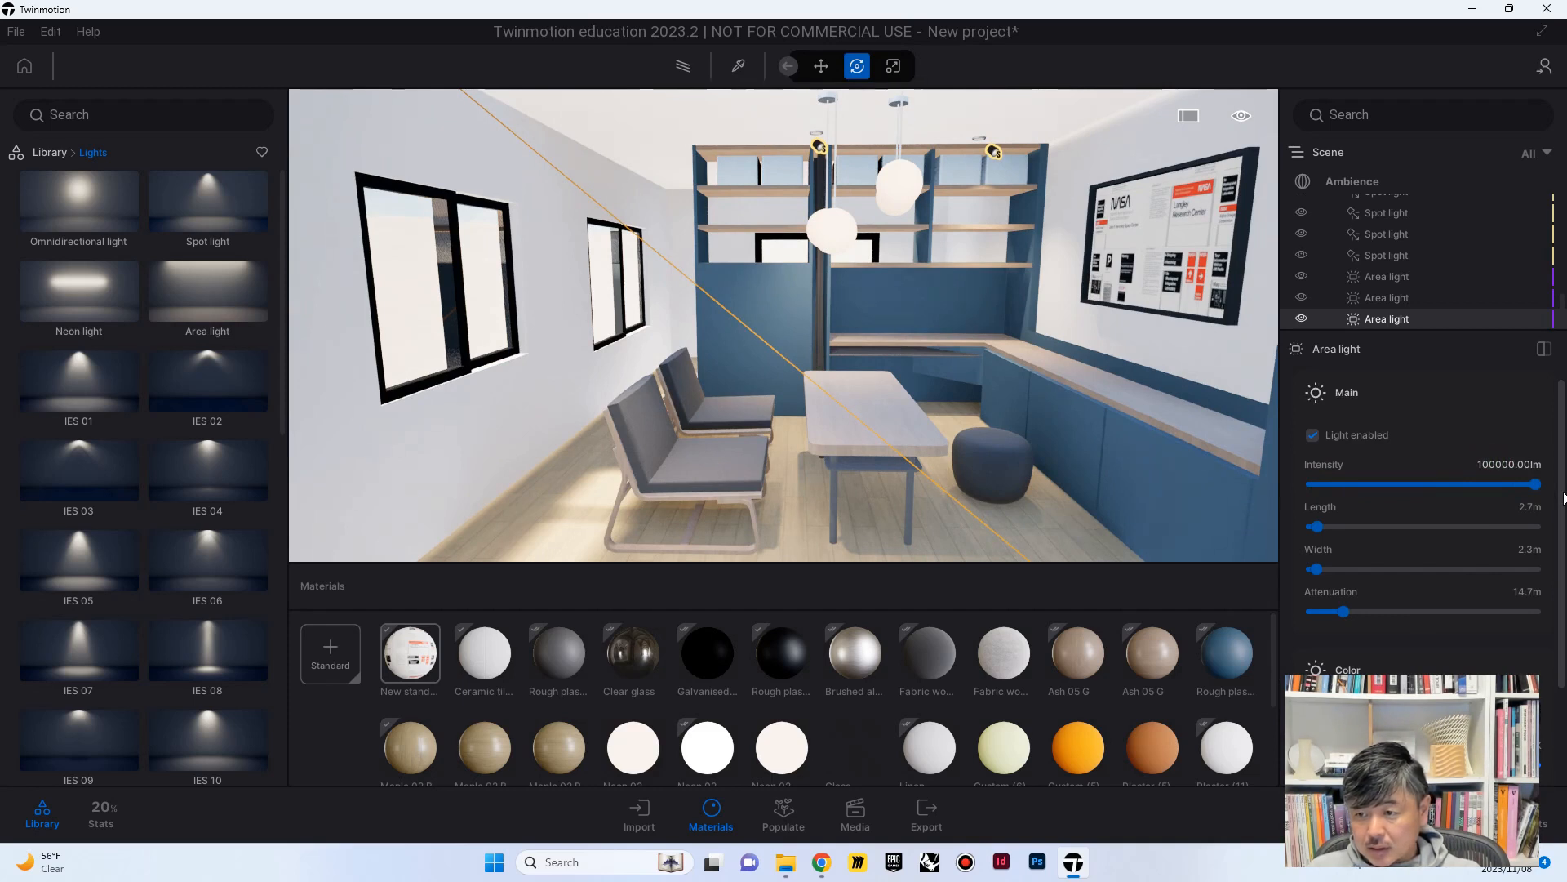
key(Return)
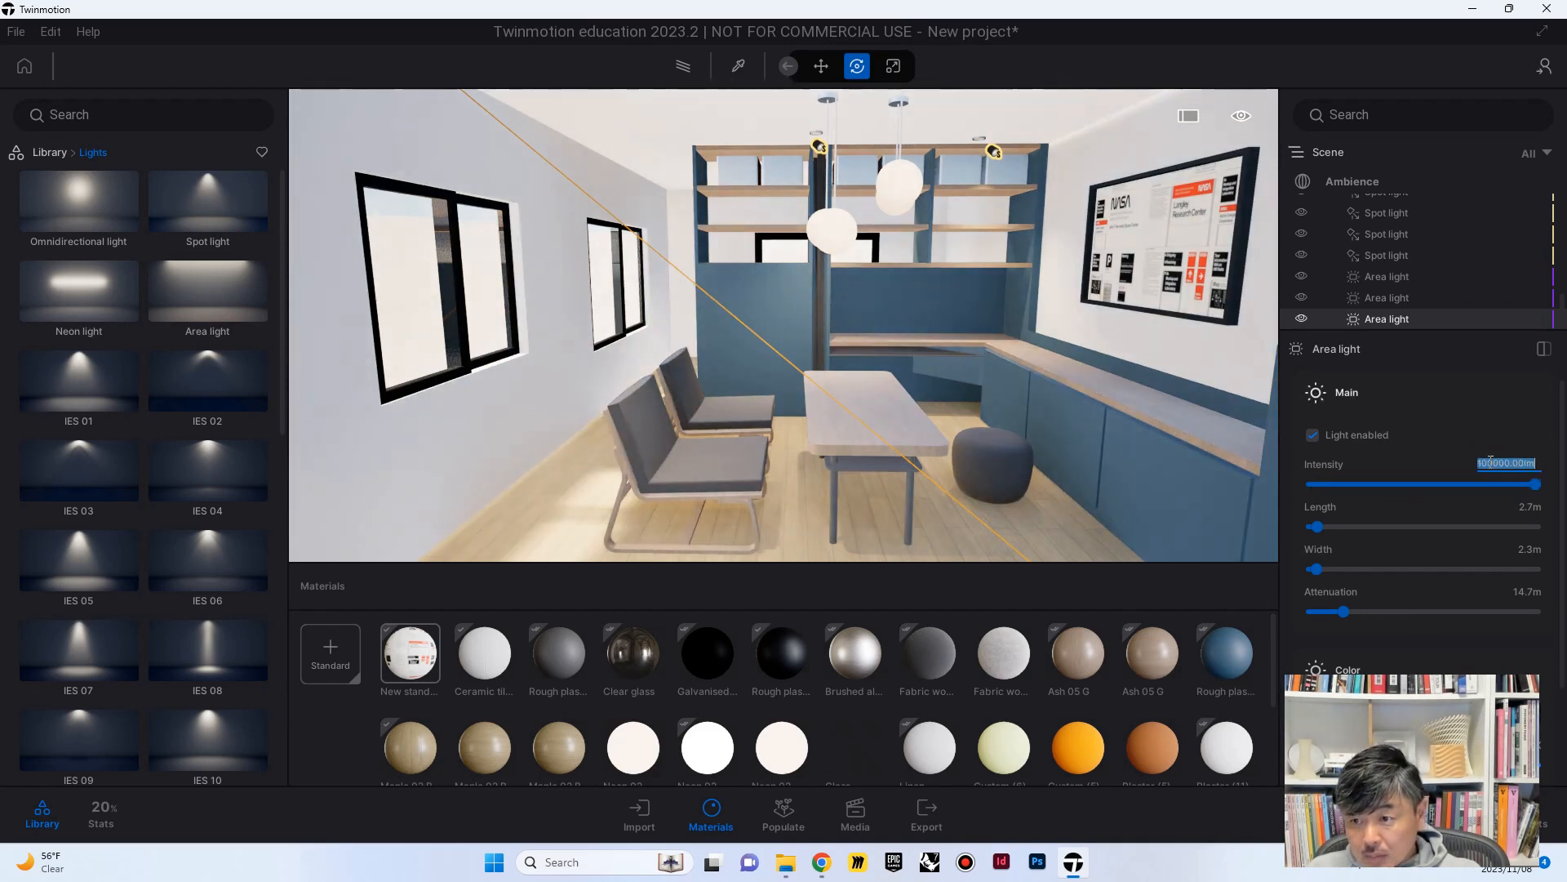
click(1490, 464)
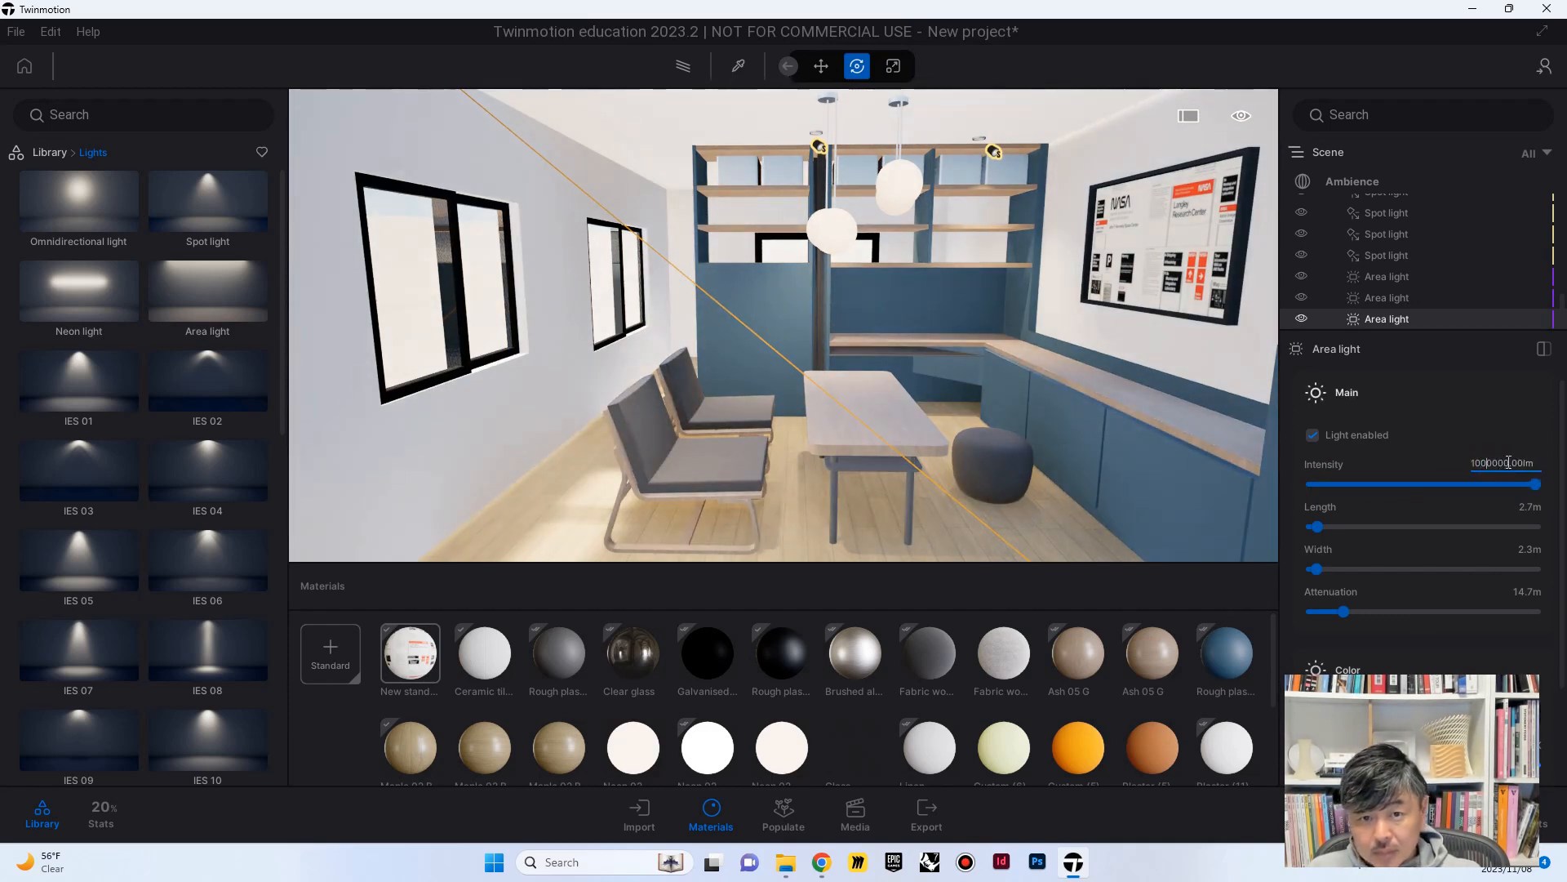
text(0)
key(Return)
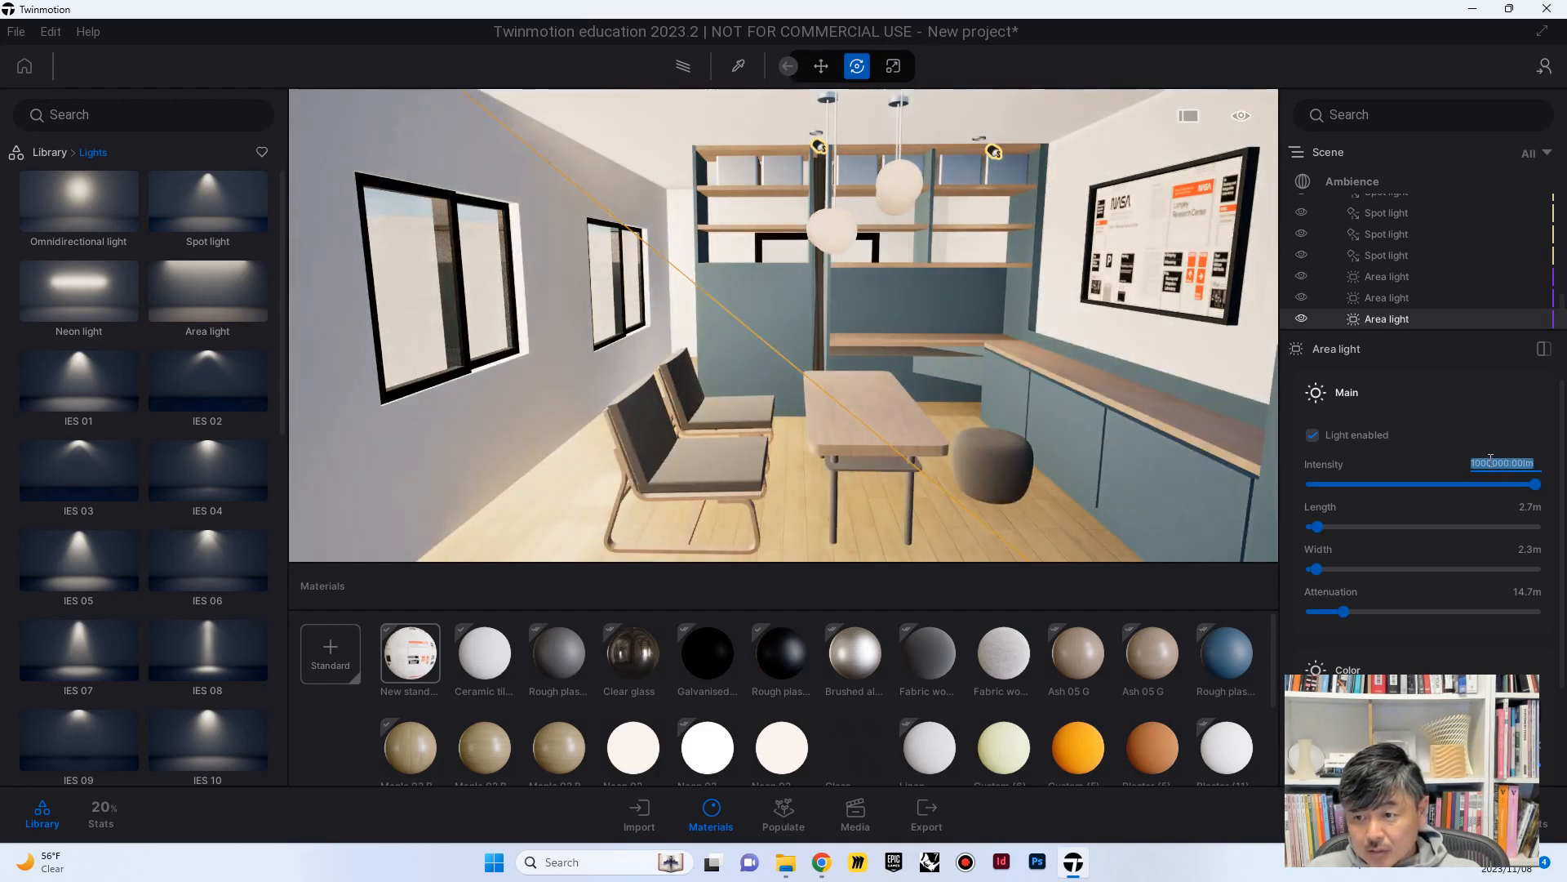
Examine how the area lights affect the room around the table and chairs, and review the light's color settings
right_drag(846, 422, 933, 467)
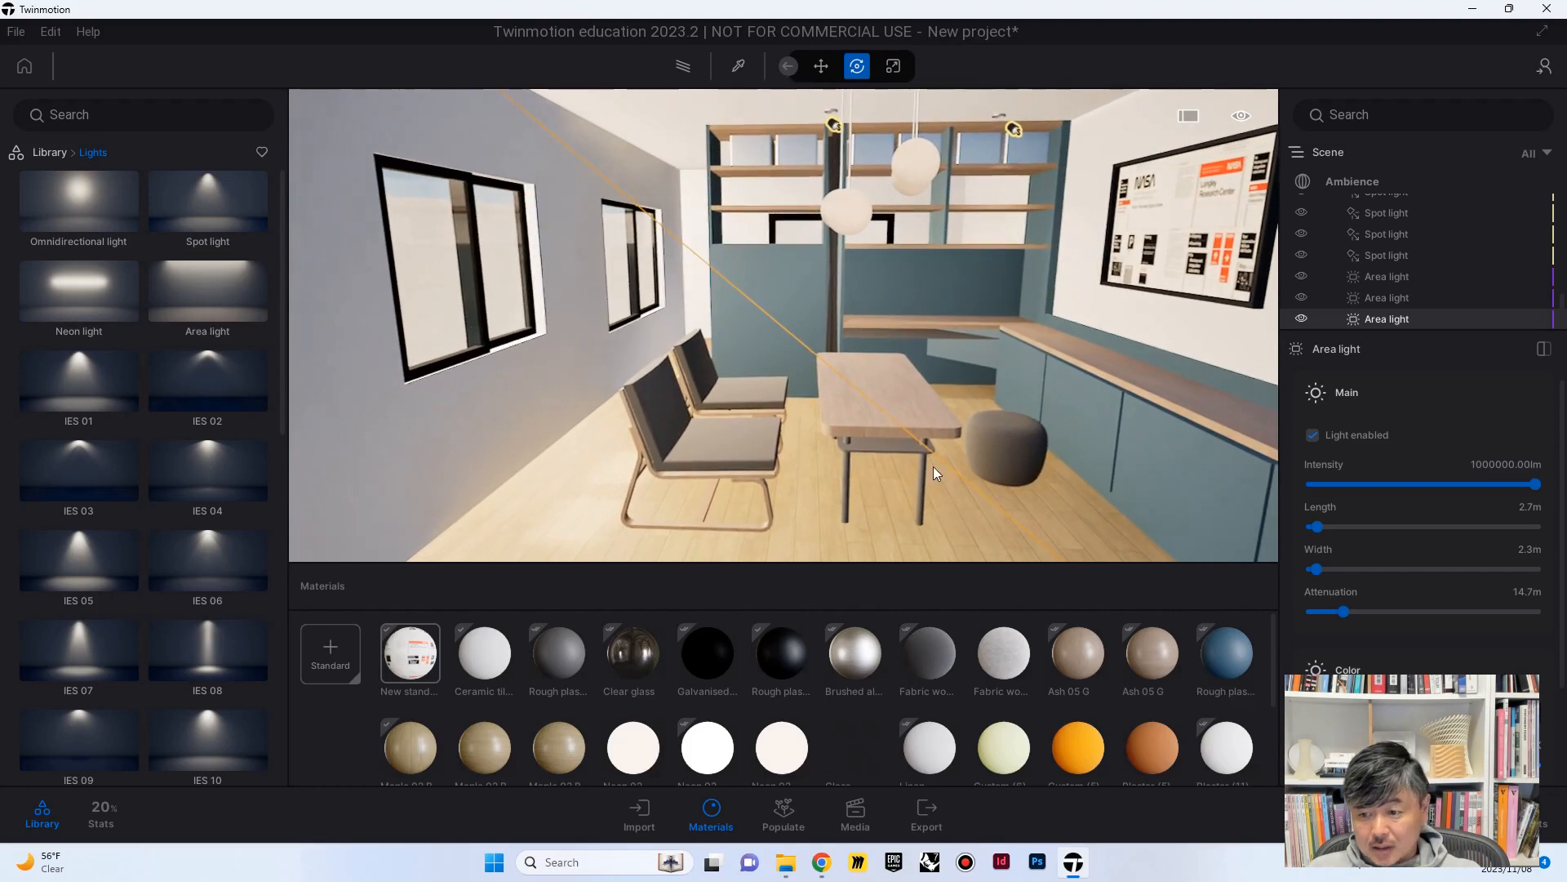
scroll(1474, 646, down, 3)
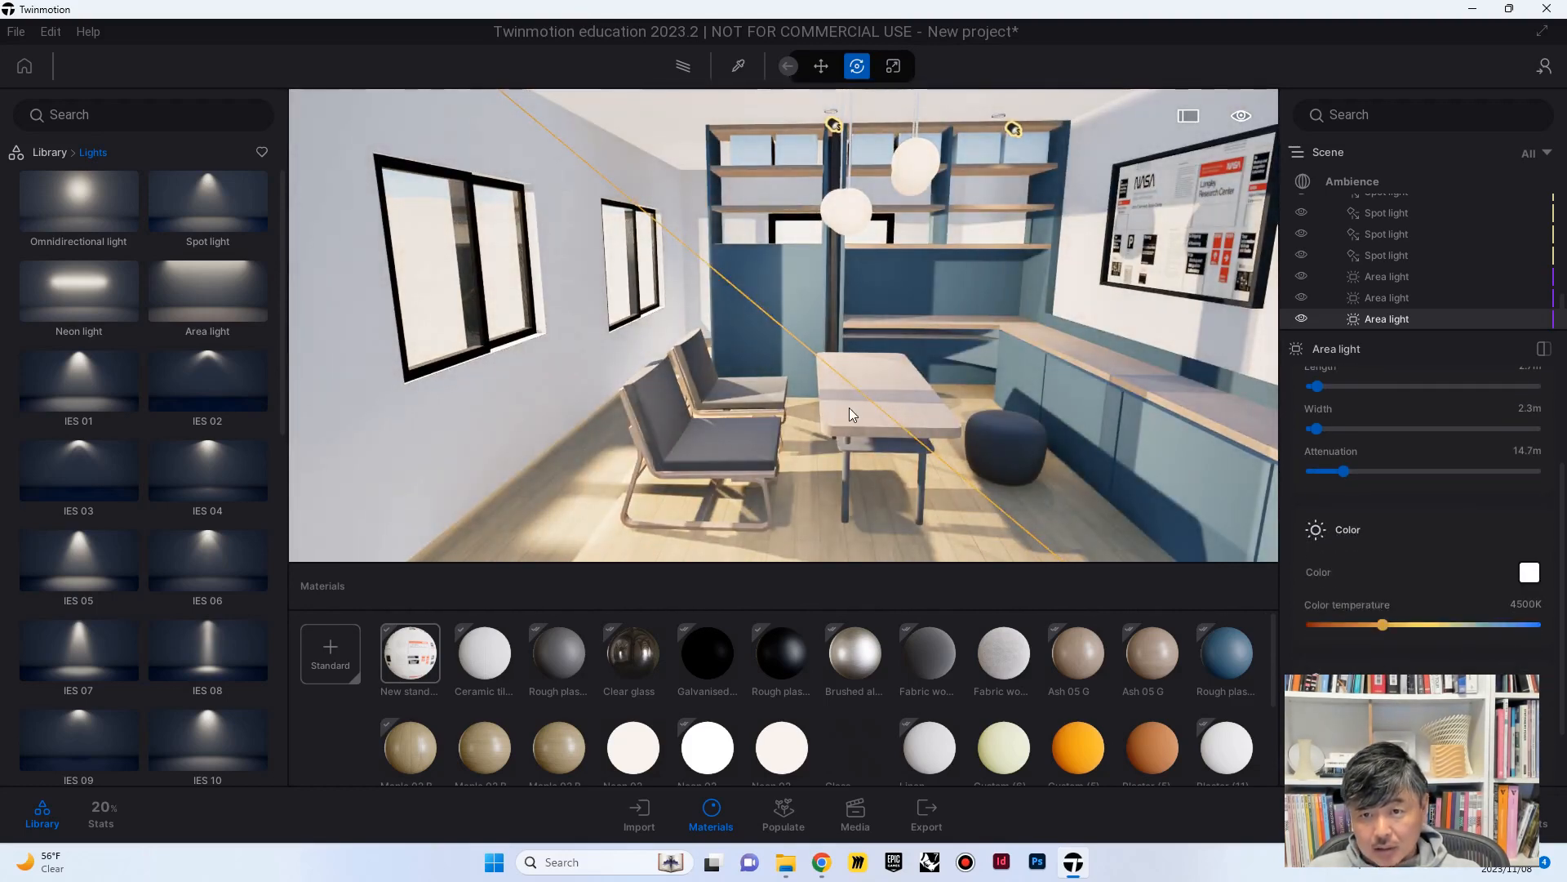
scroll(1417, 393, up, 3)
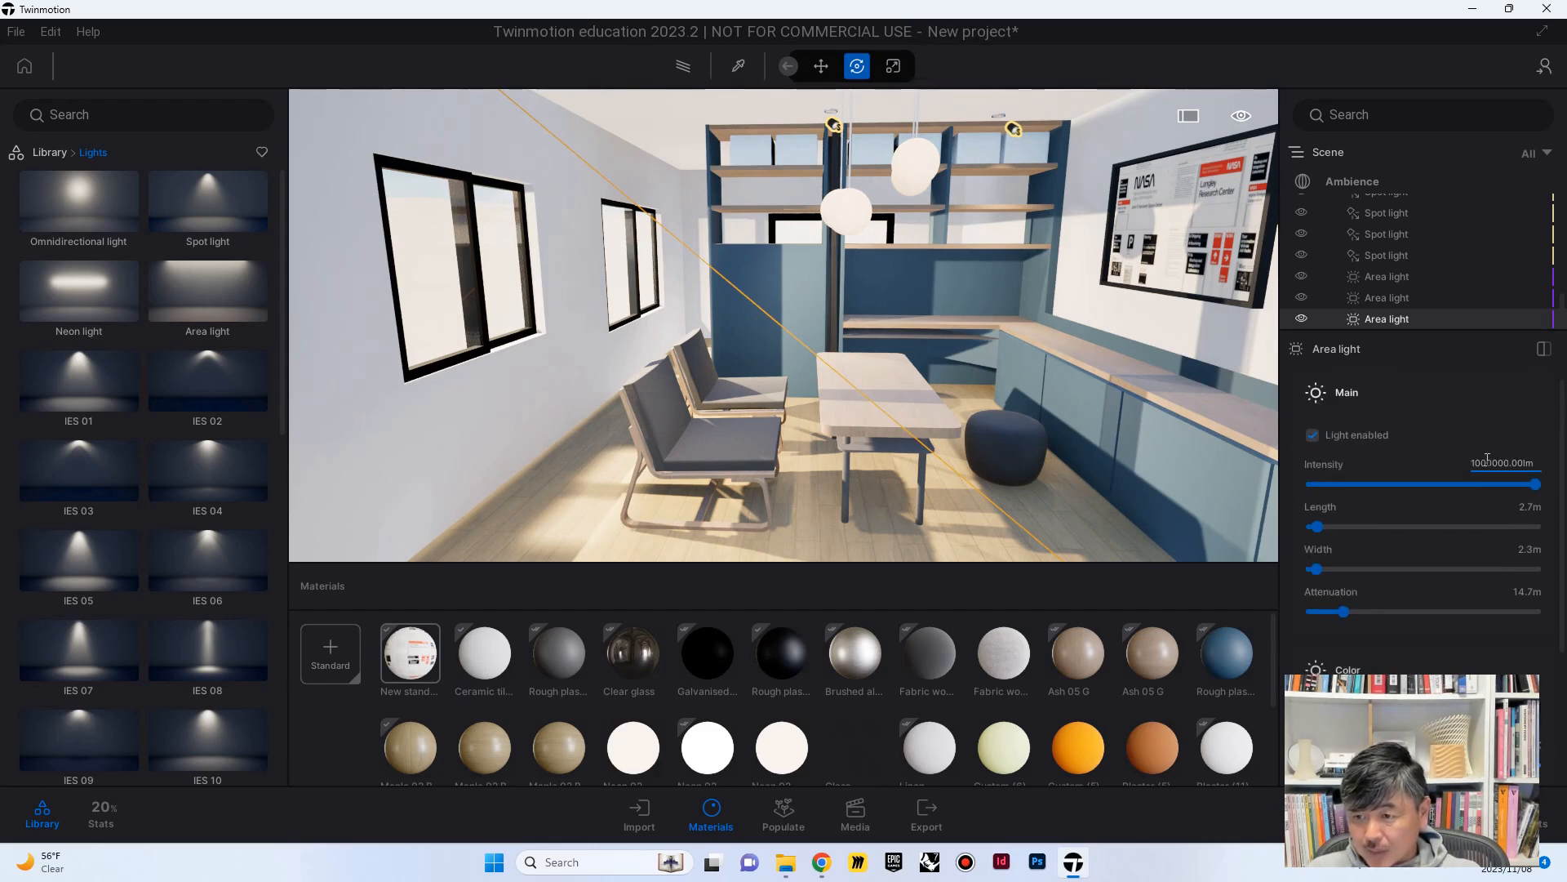
mouse_move(970, 338)
right_down()
mouse_move(968, 310)
mouse_move(969, 325)
right_up()
mouse_move(993, 549)
right_down()
mouse_move(957, 519)
mouse_move(1024, 549)
right_up()
scroll(1015, 539, down, 2)
scroll(1016, 538, up, 2)
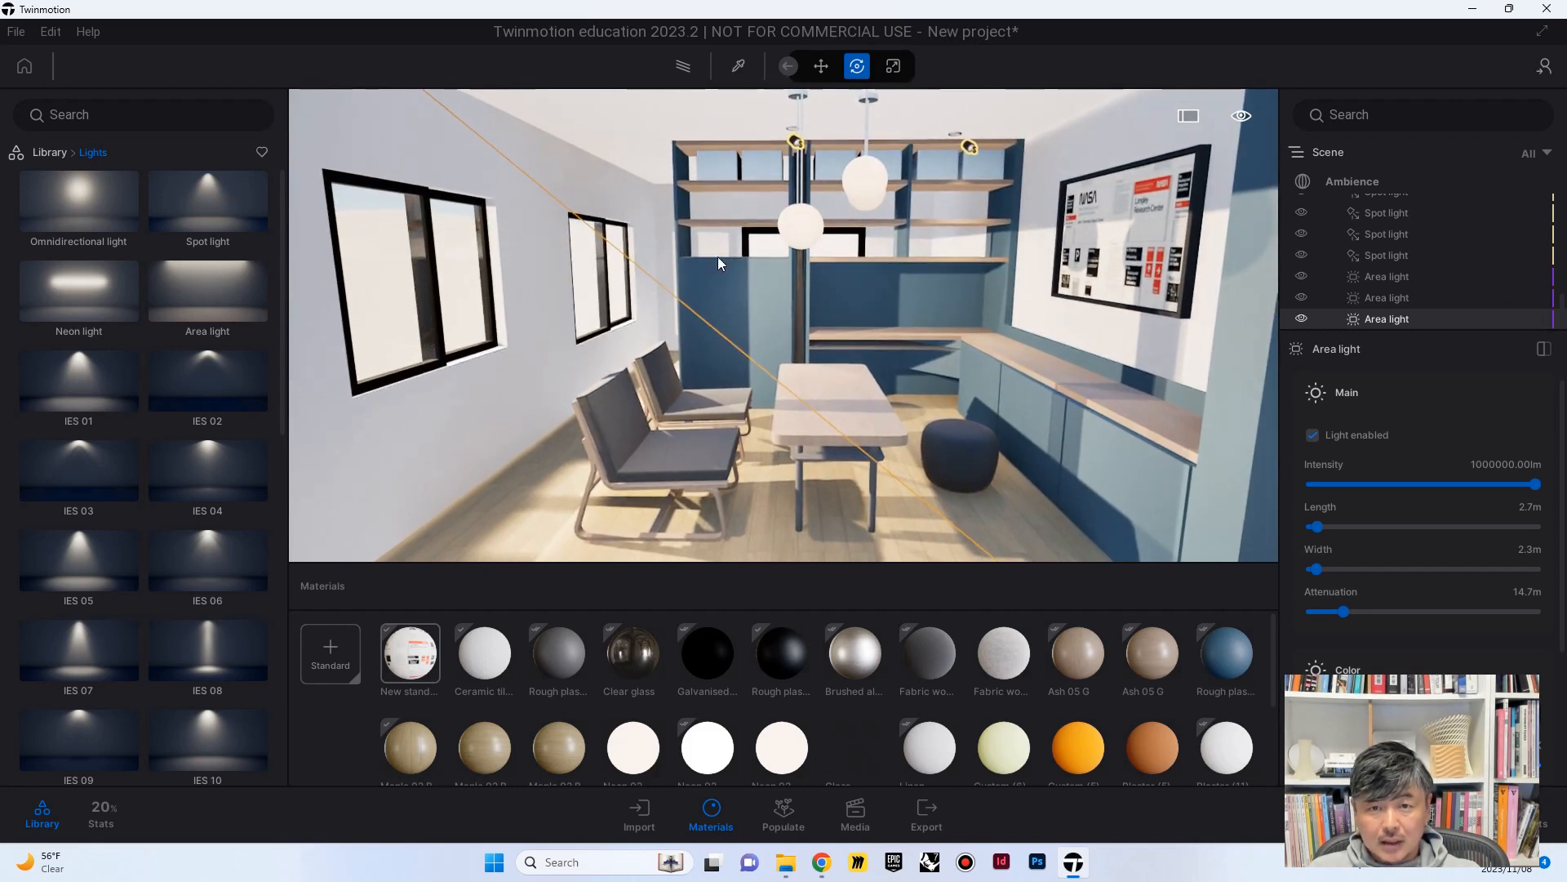
right_drag(748, 432, 852, 428)
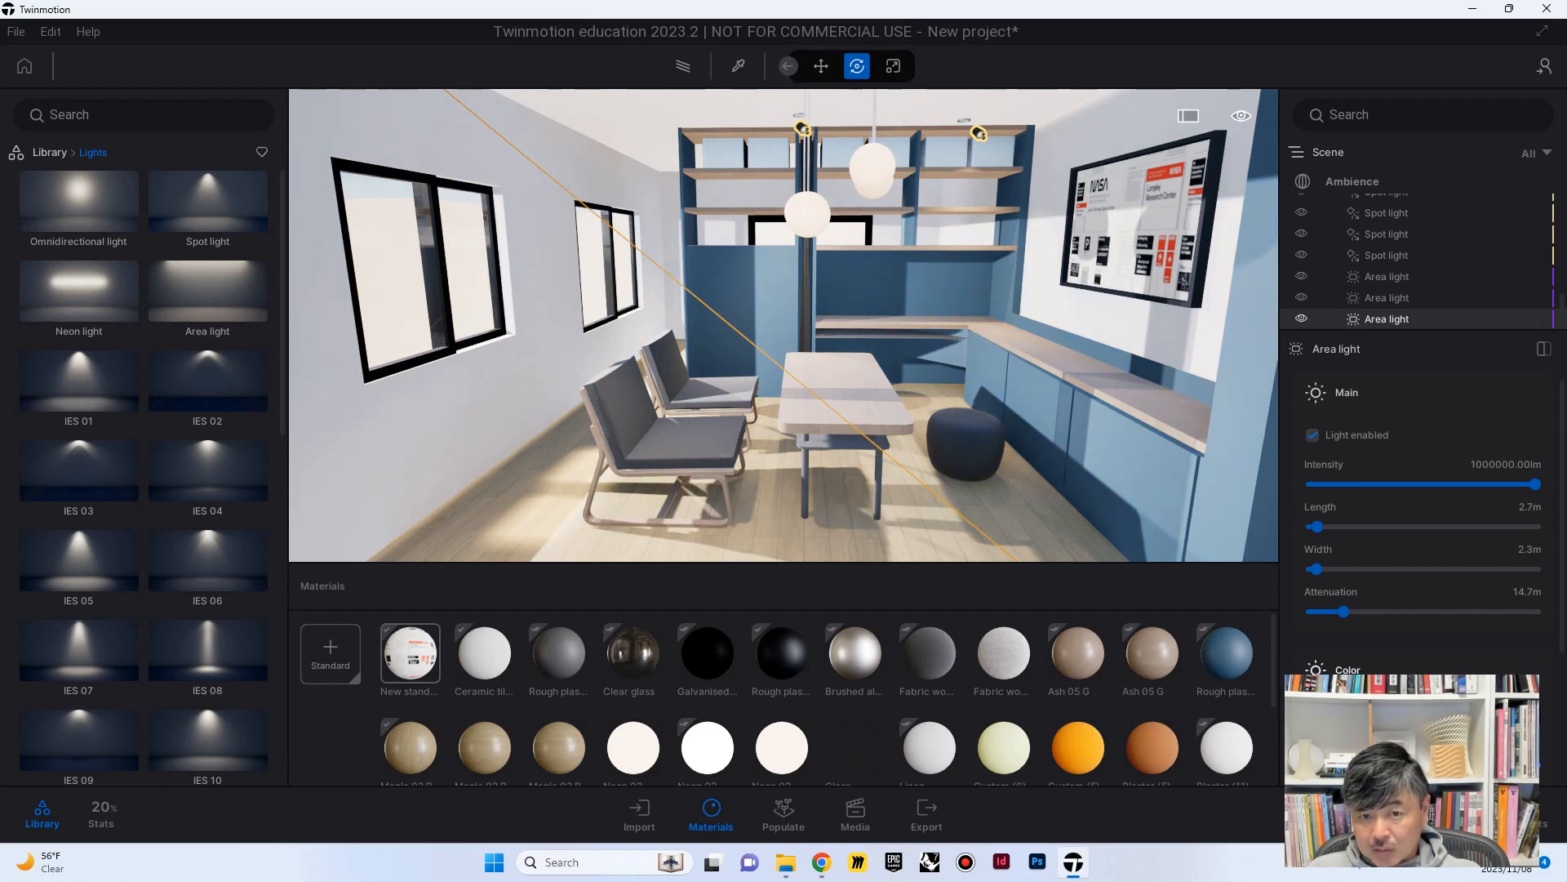
Inspect the settings of the ceiling spot light near the wall poster, and clear the selection
click(982, 135)
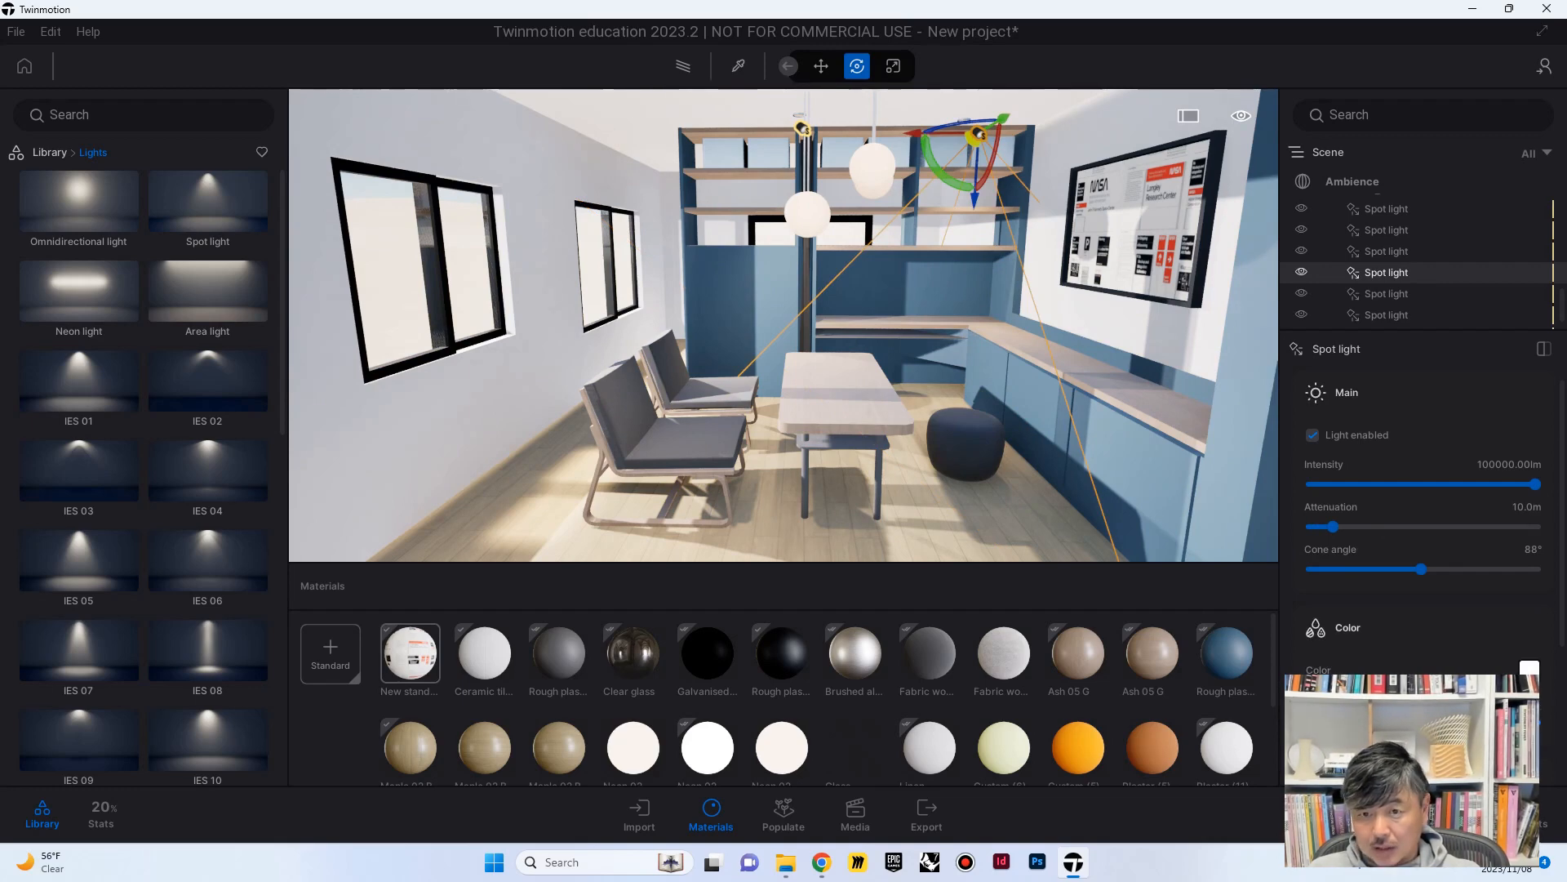
mouse_move(800, 438)
right_down()
mouse_move(819, 437)
mouse_move(821, 411)
mouse_move(785, 441)
right_up()
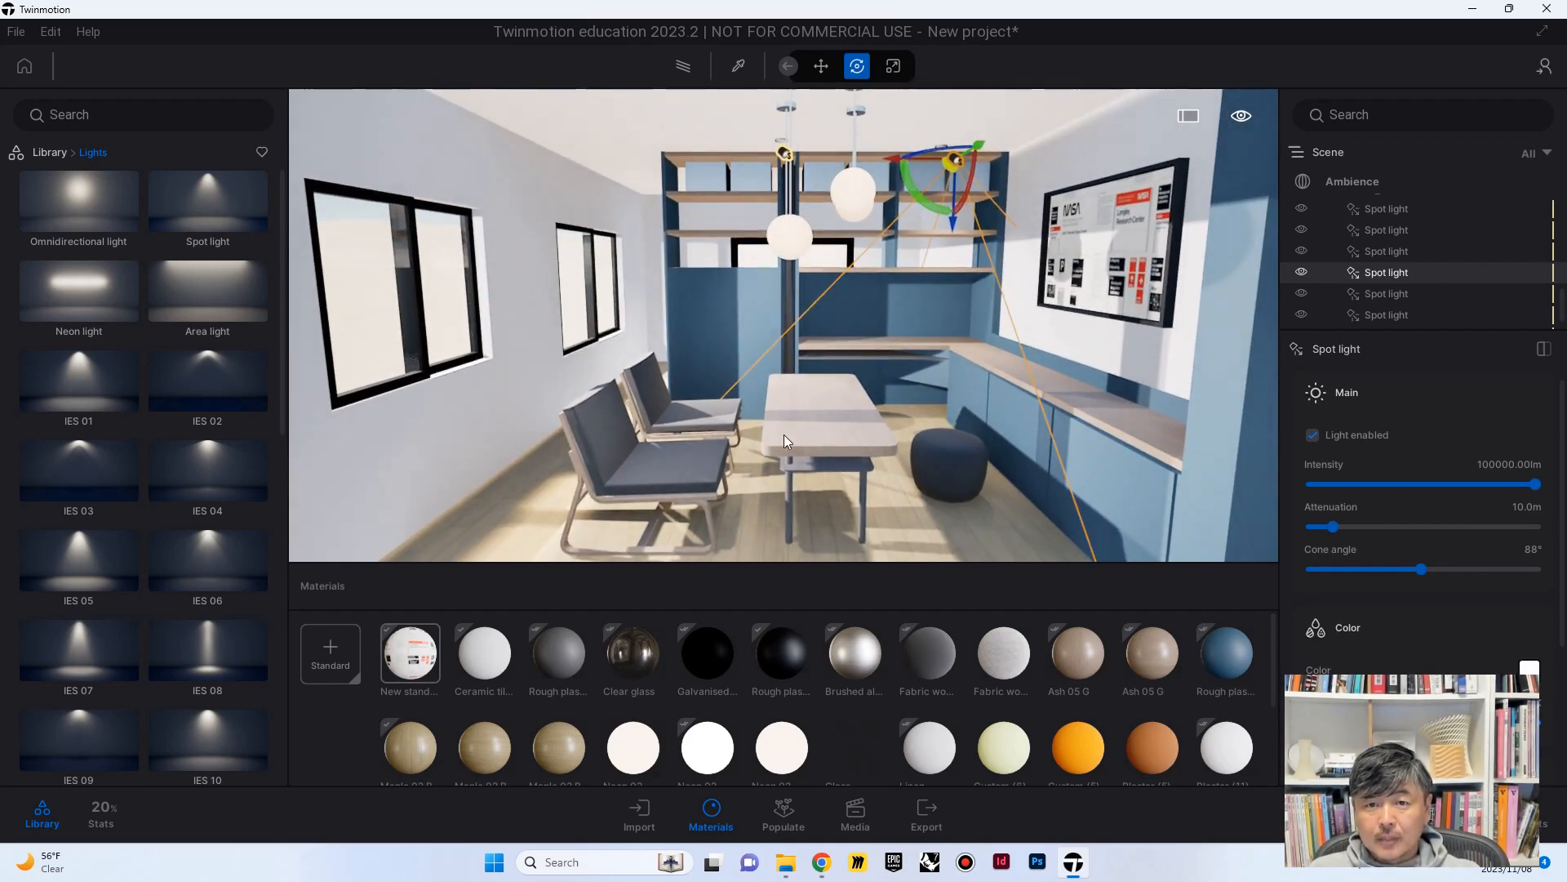
click(601, 174)
key(Escape)
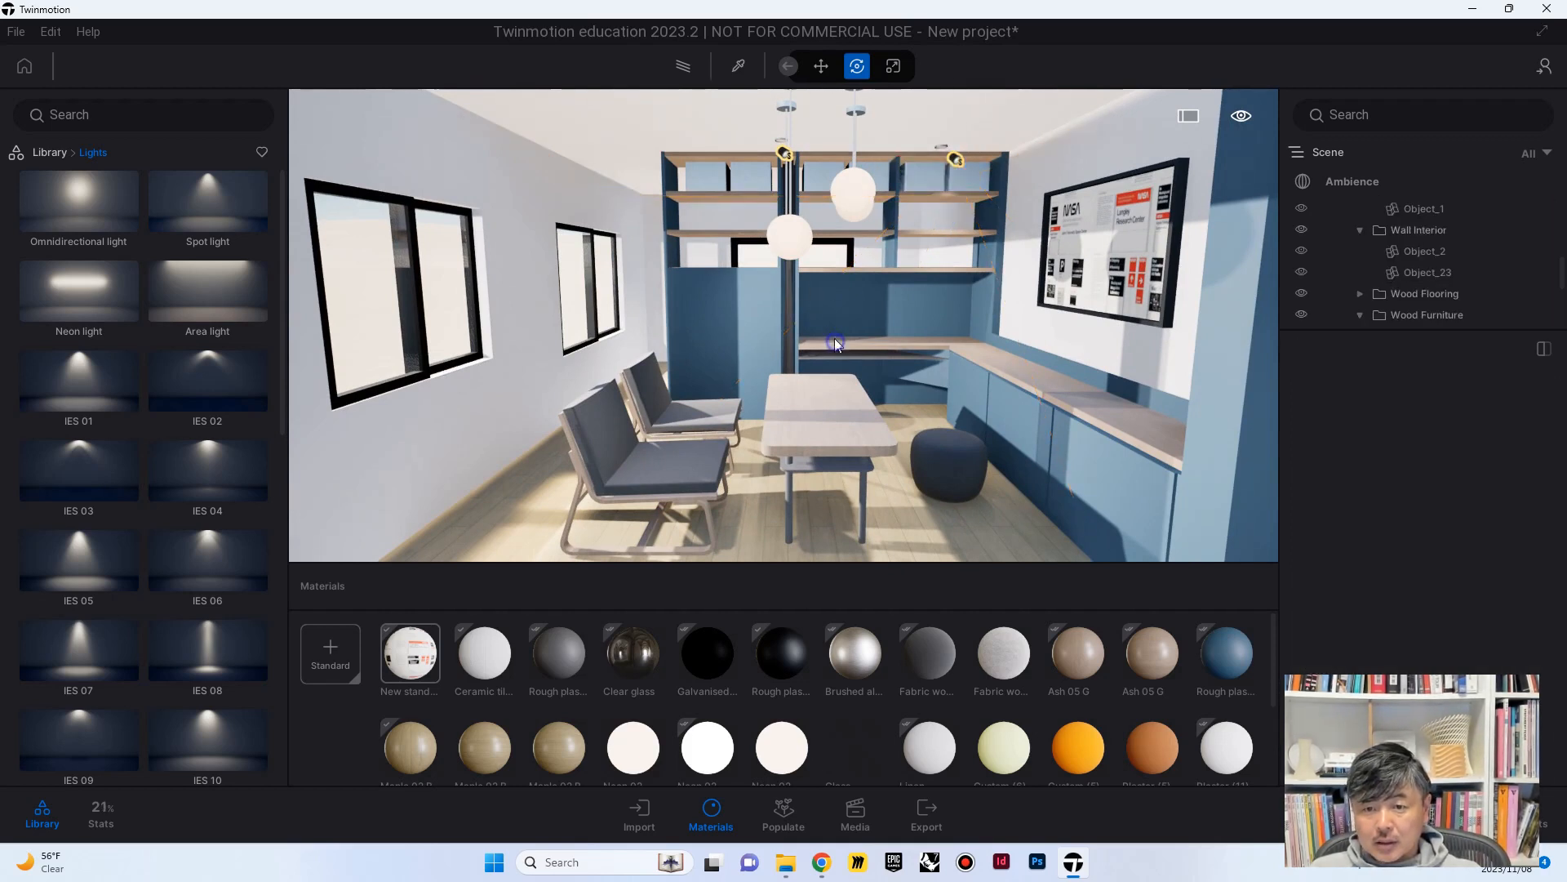
right_drag(834, 338, 830, 348)
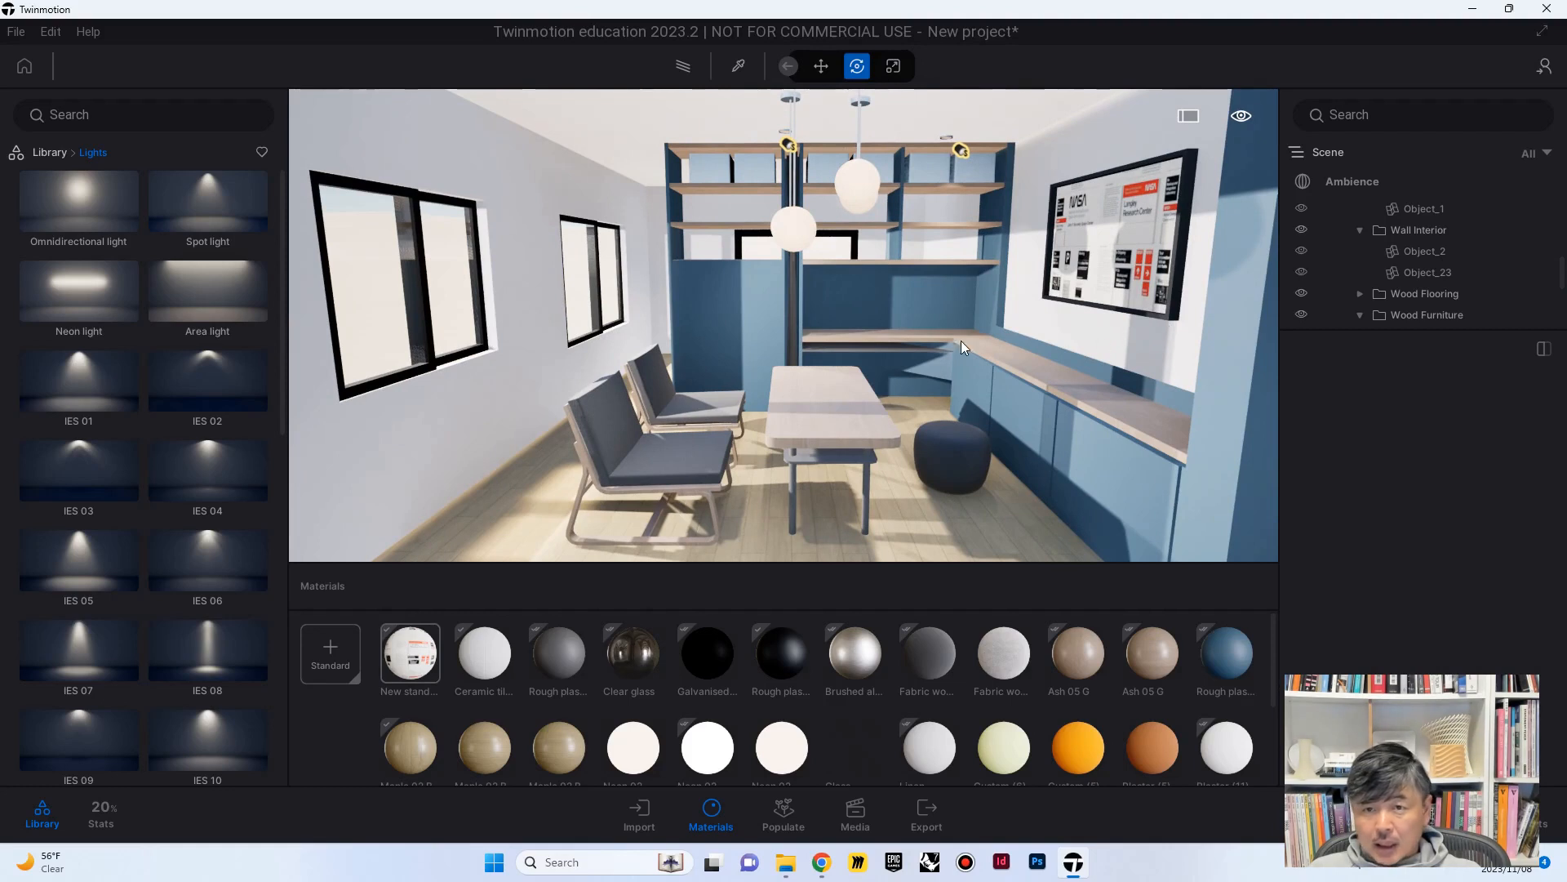
Enable Parallelism in the Ambience camera effects and frame the room's table, chairs and blue shelving
click(1343, 182)
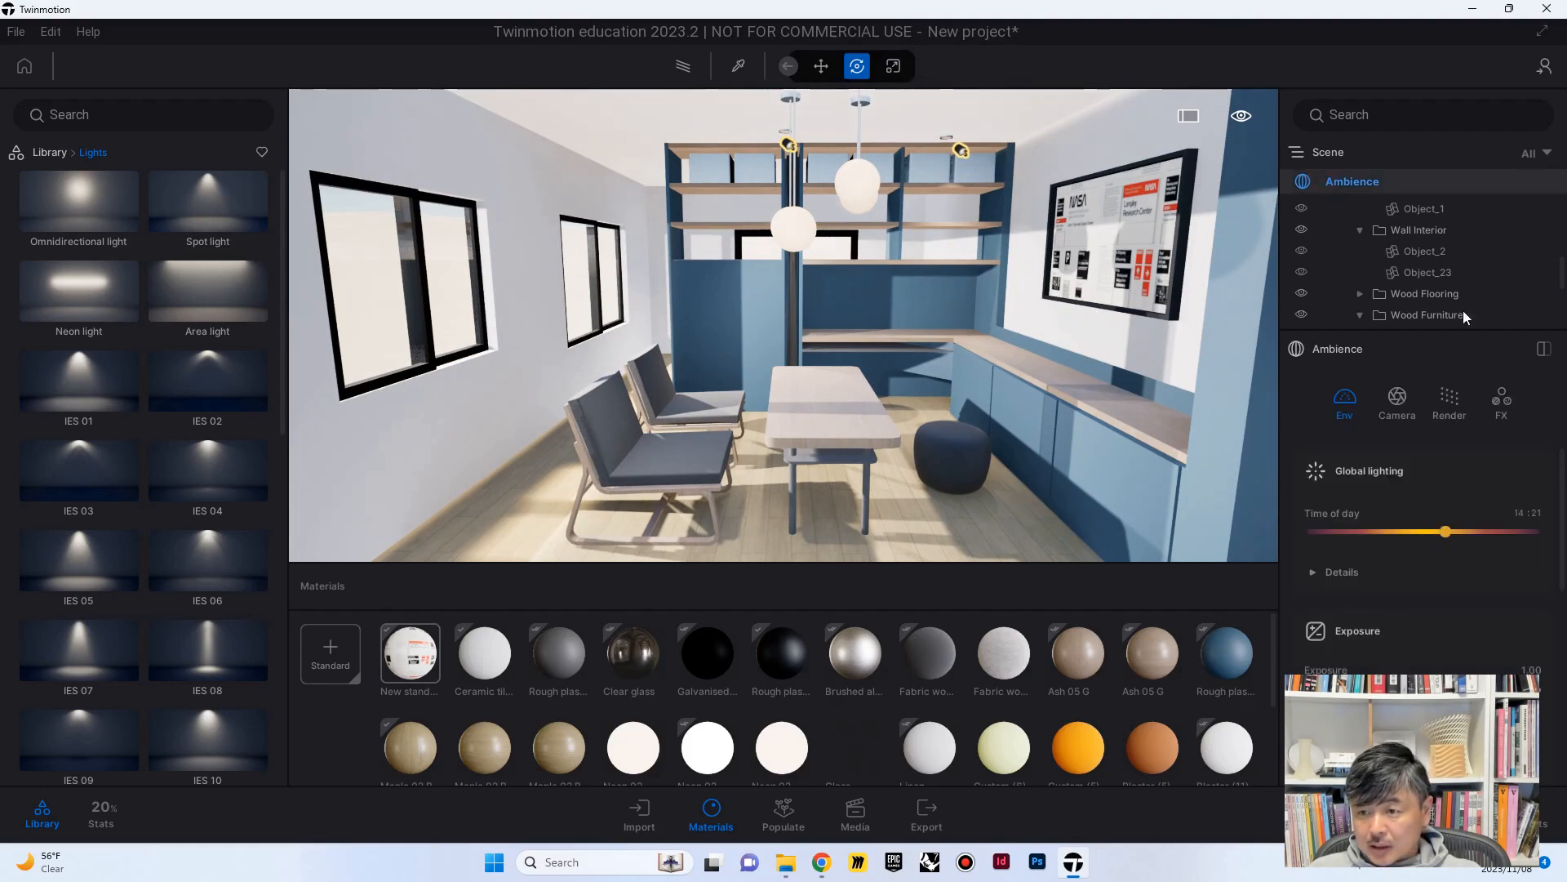
click(1391, 398)
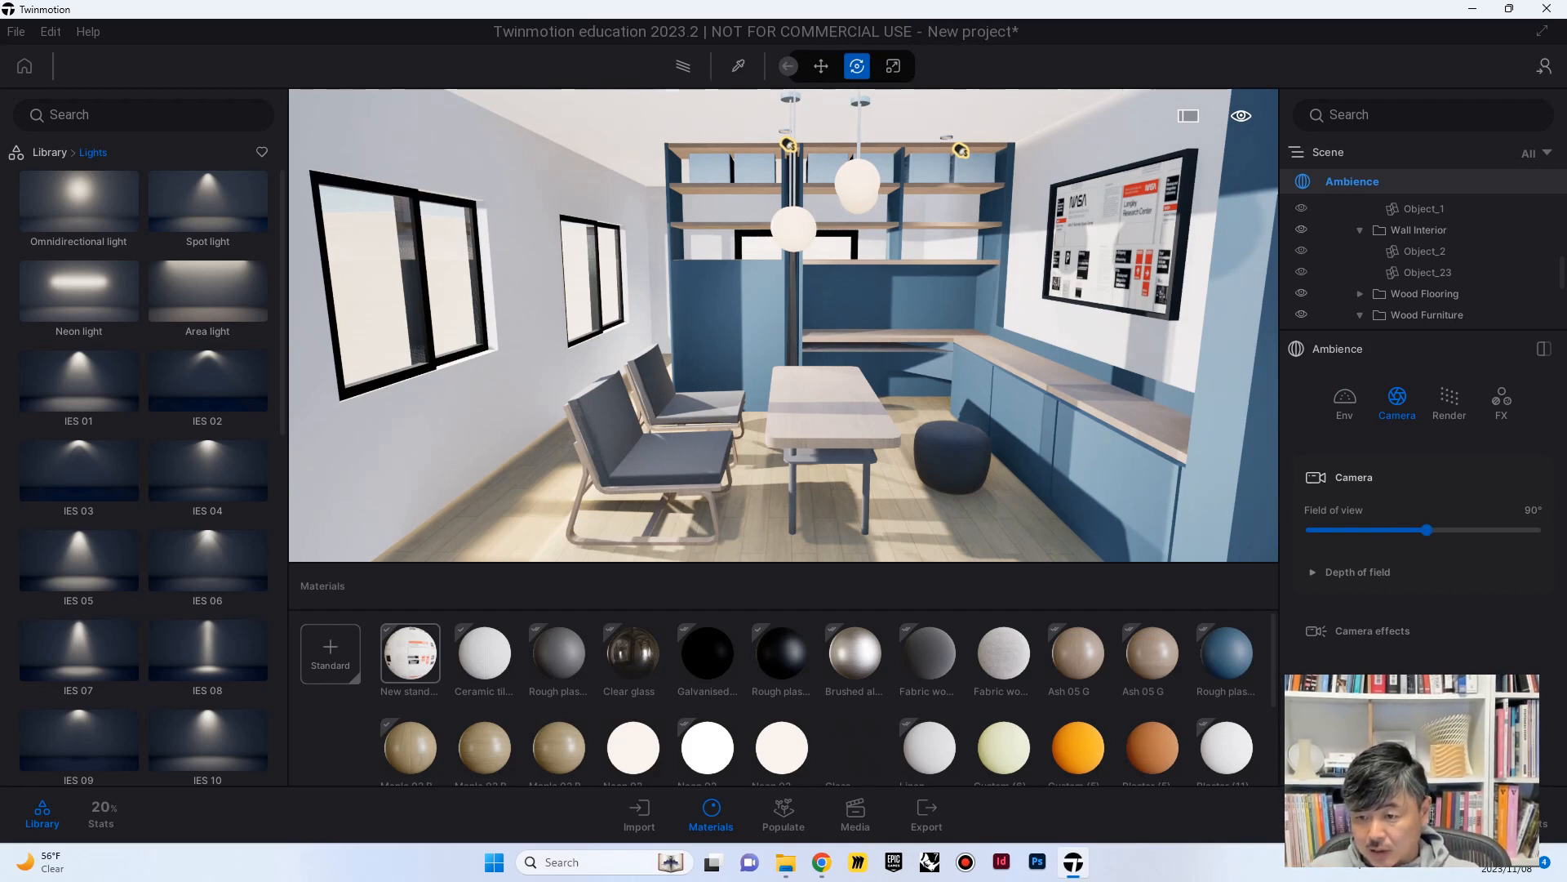
click(1394, 630)
scroll(1420, 653, down, 2)
scroll(1420, 665, down, 2)
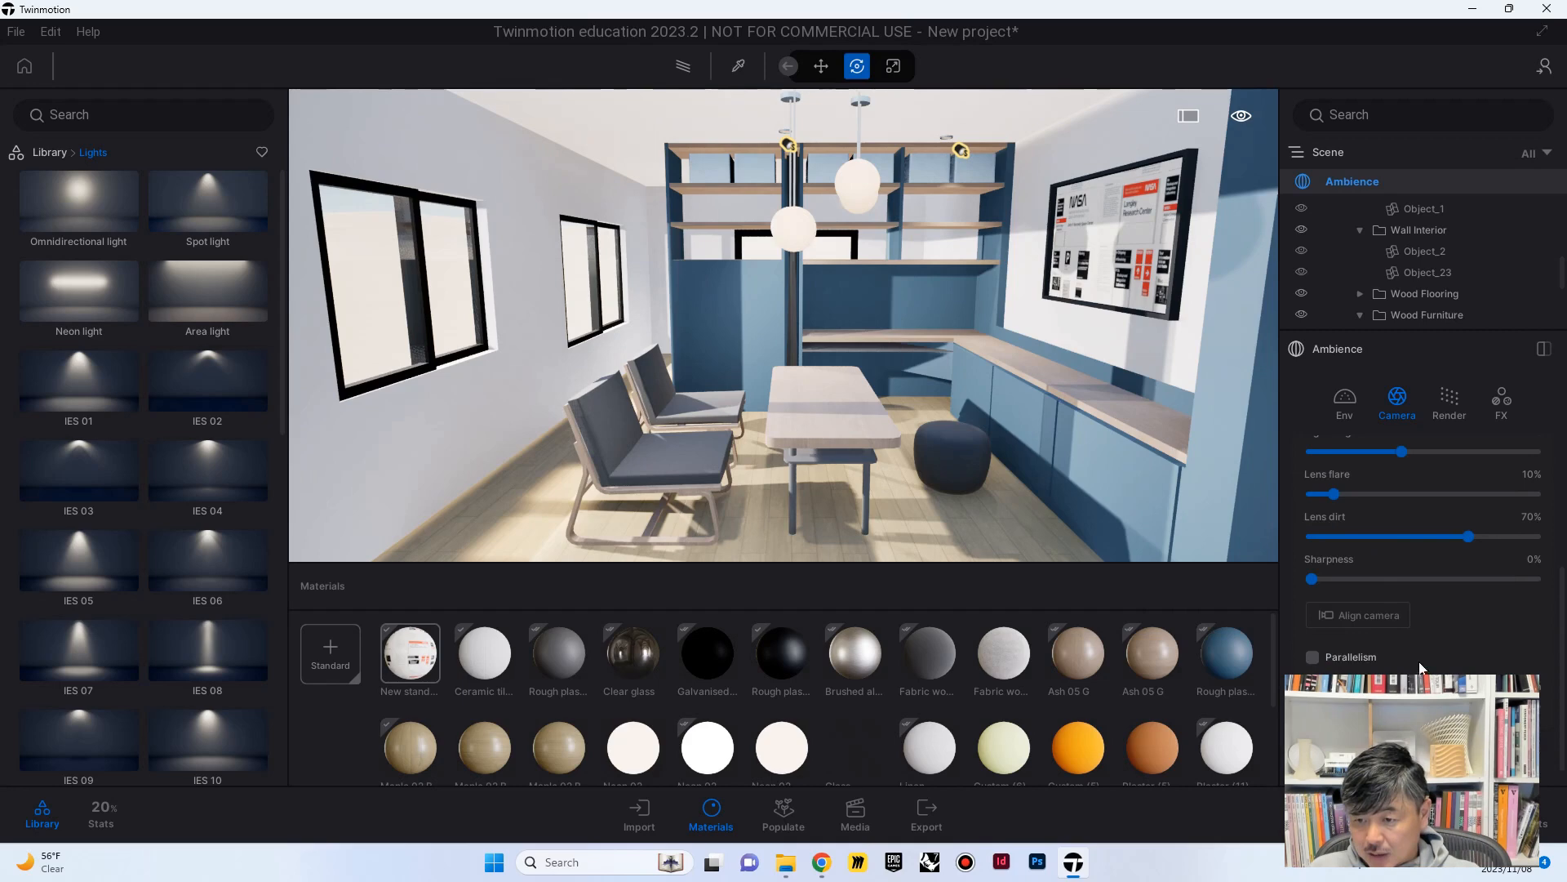
click(1350, 655)
right_drag(784, 325, 793, 327)
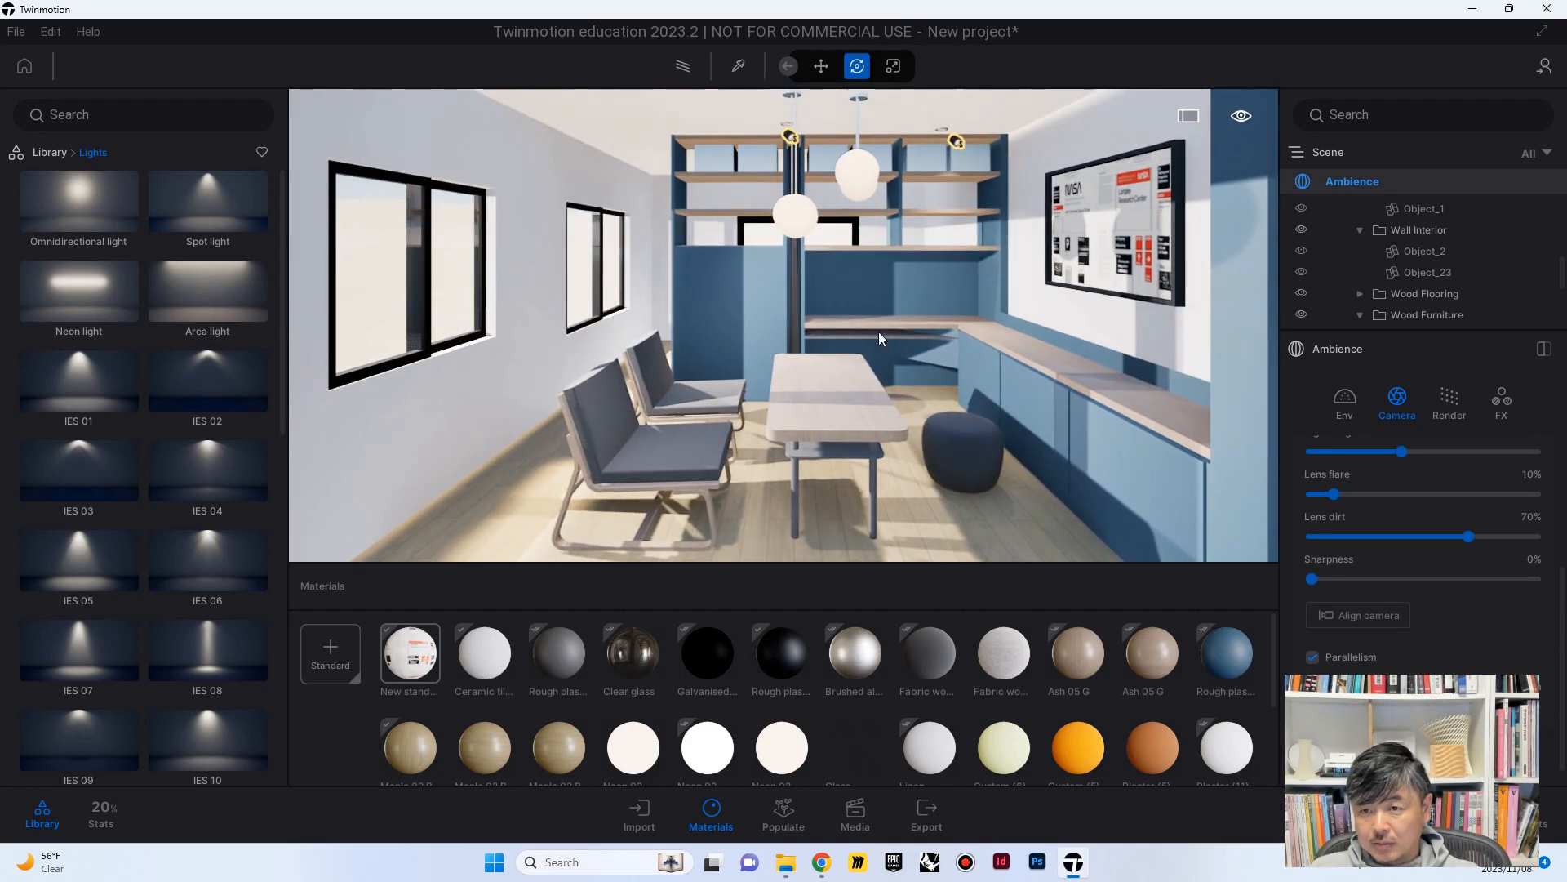
mouse_move(926, 413)
right_down()
mouse_move(945, 421)
mouse_move(927, 418)
right_up()
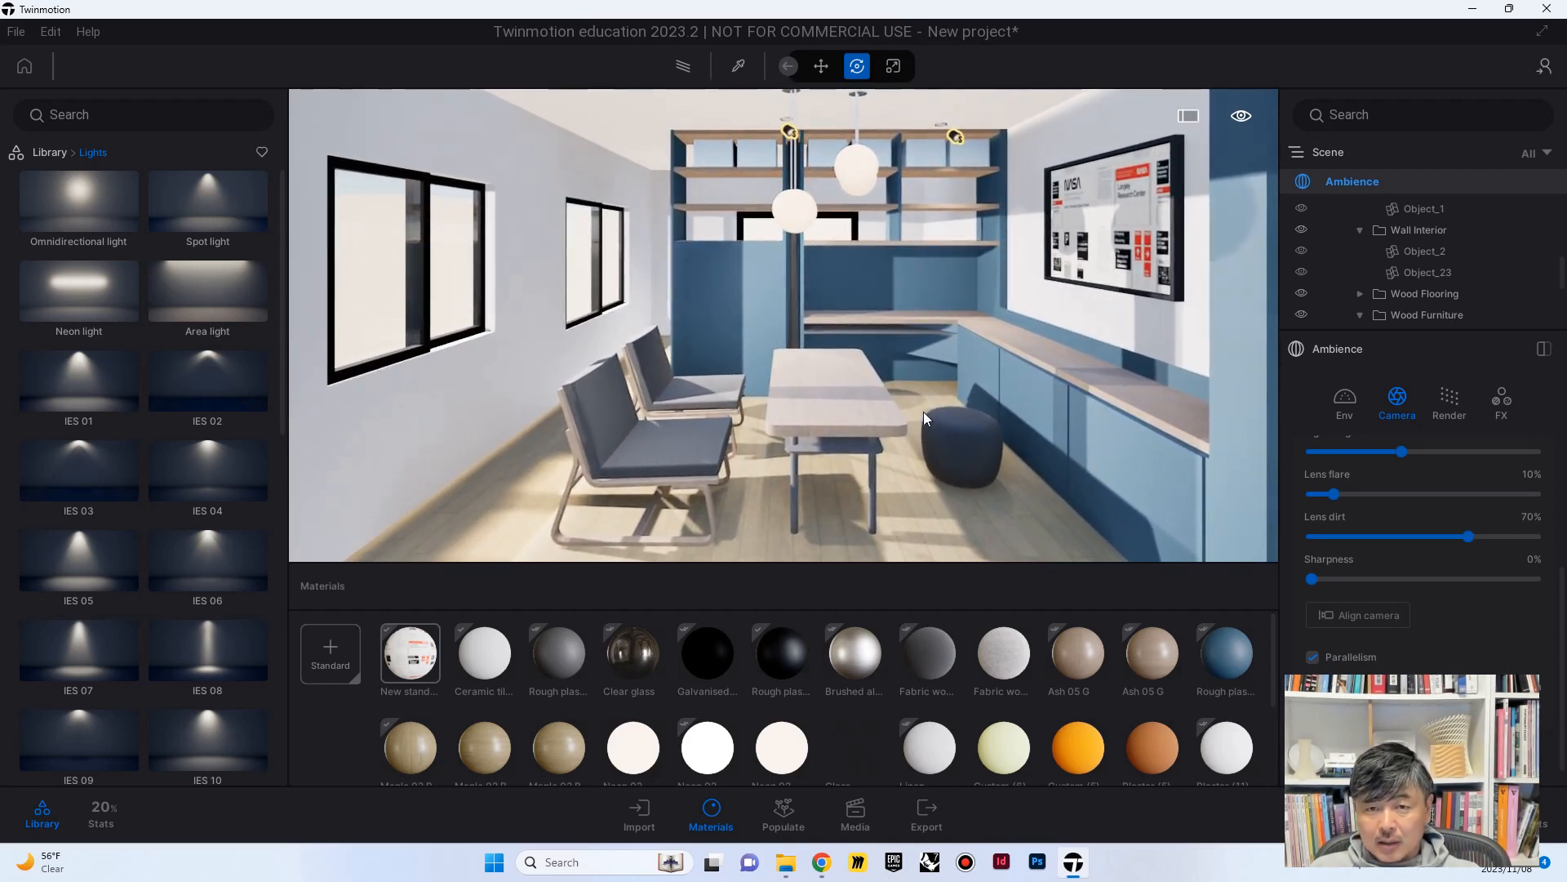
Place an Amur cork tree from the vegetation library outside the building's windowed wall, set its age to 9%, and adjust its height
shift+middle_drag(831, 368, 1208, 421)
scroll(784, 326, down, 5)
shift+middle_drag(939, 364, 835, 364)
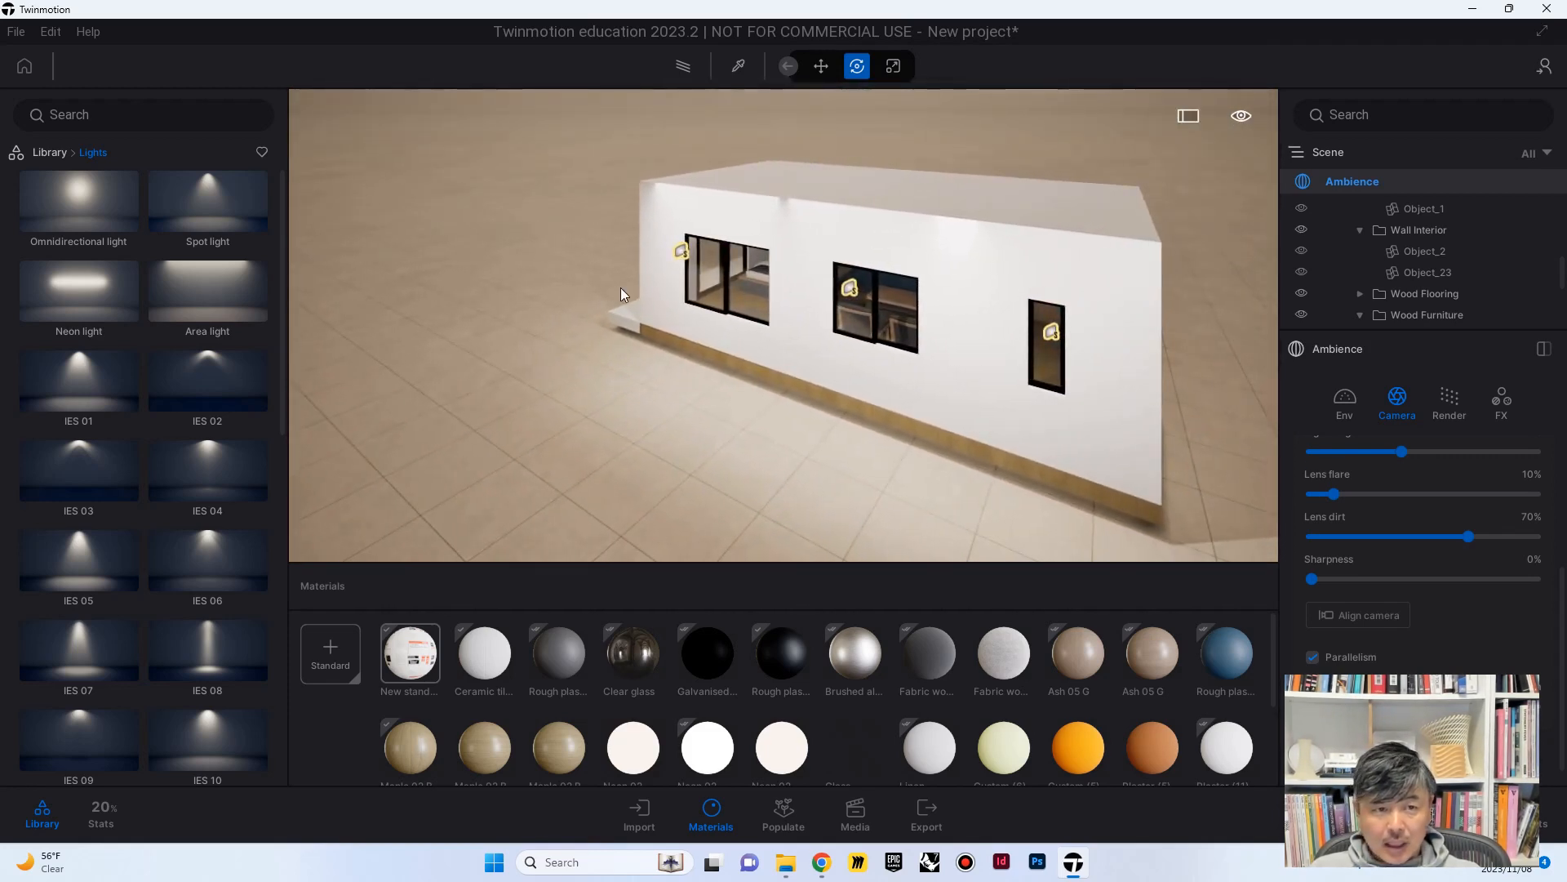
click(46, 151)
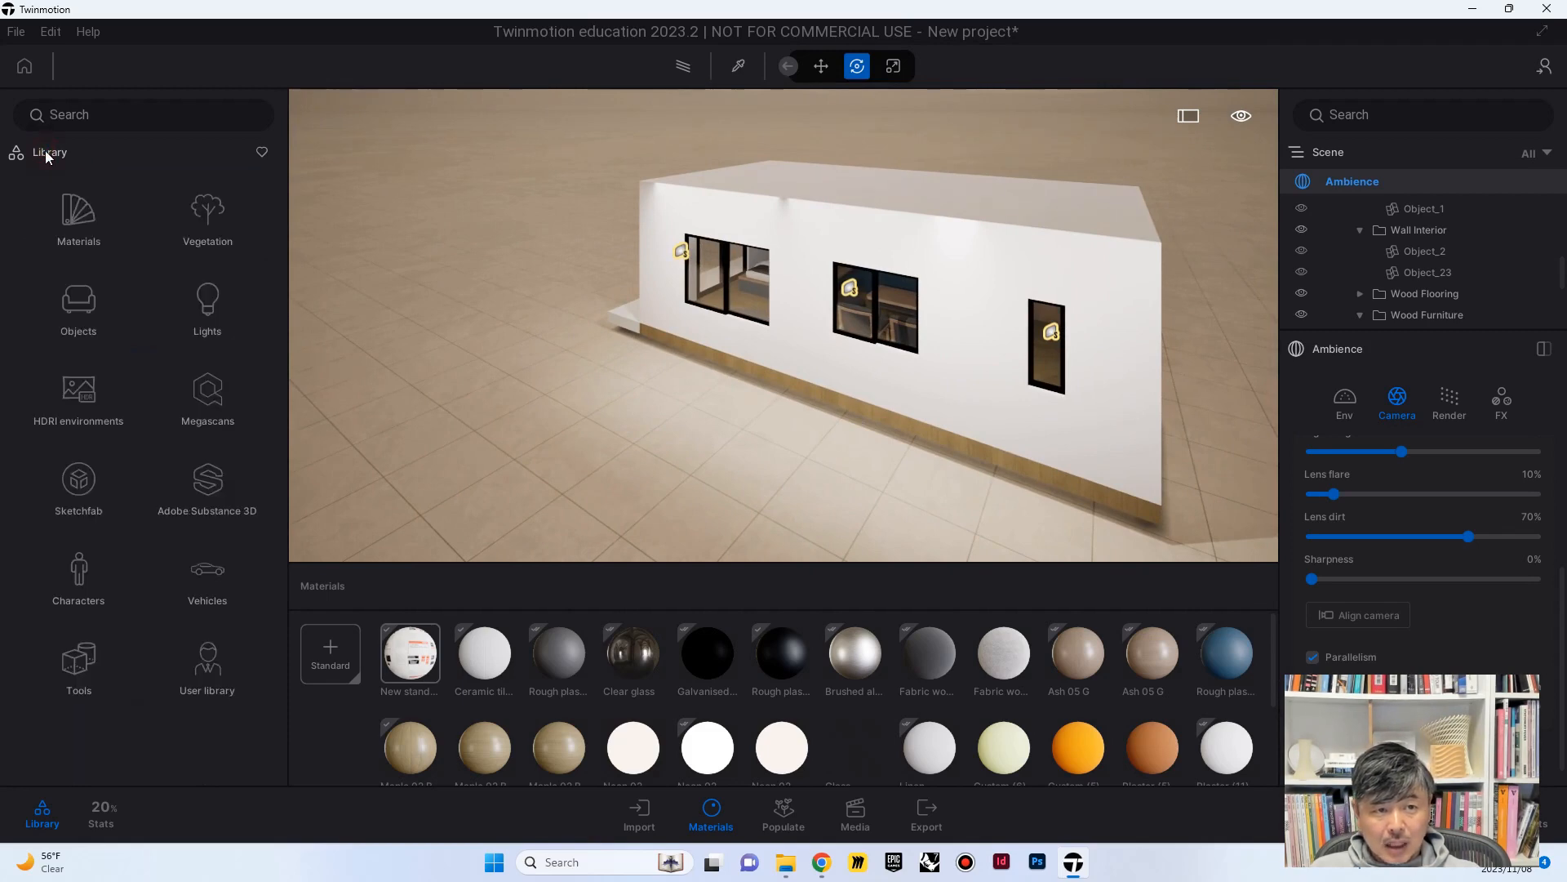
click(206, 212)
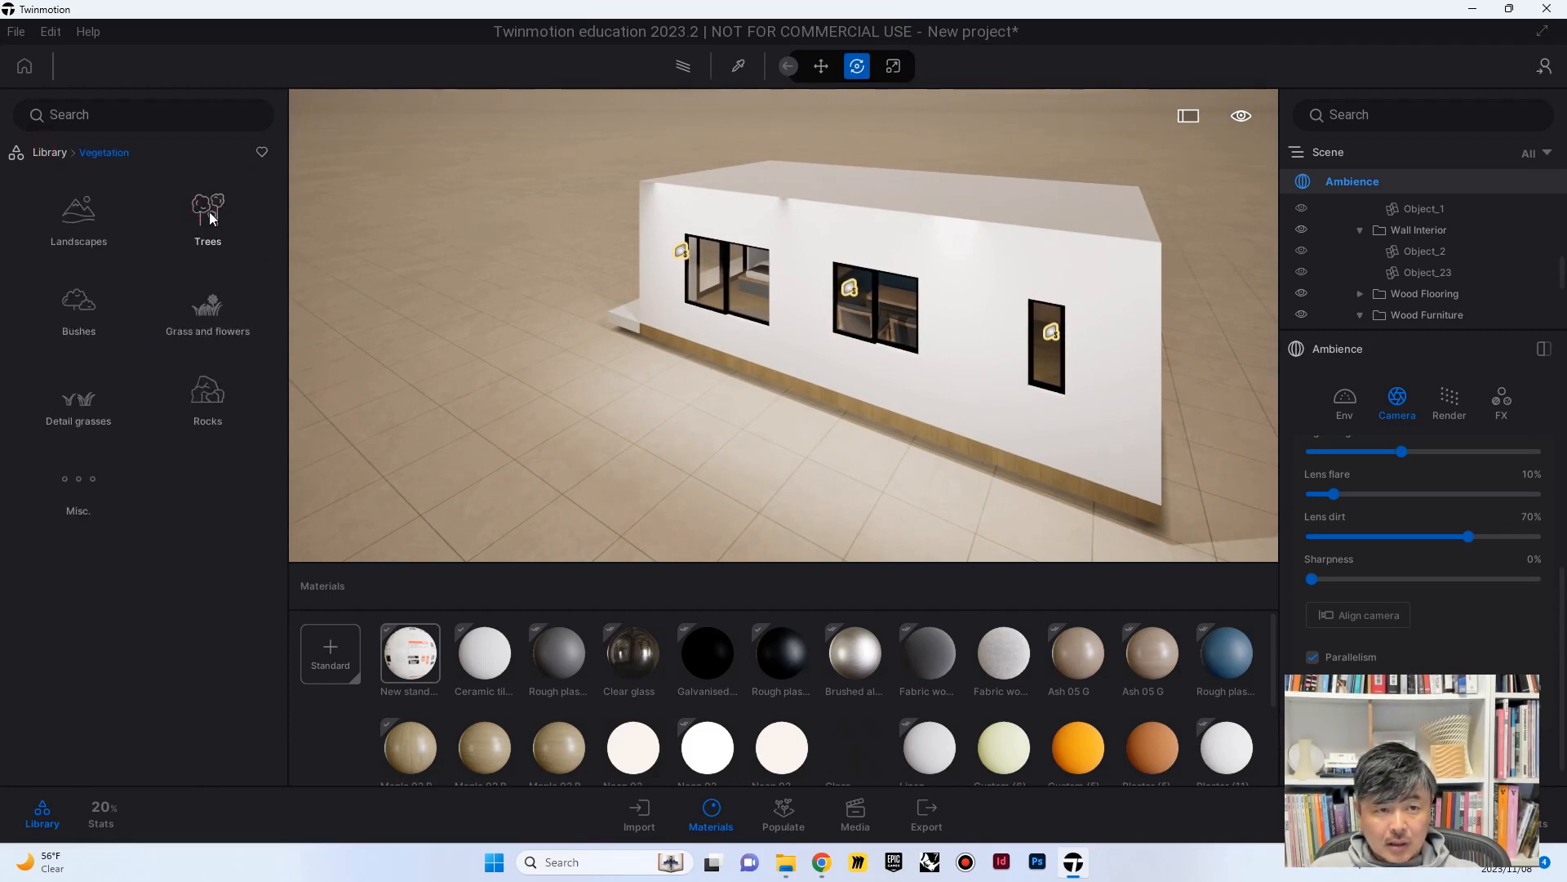
click(209, 215)
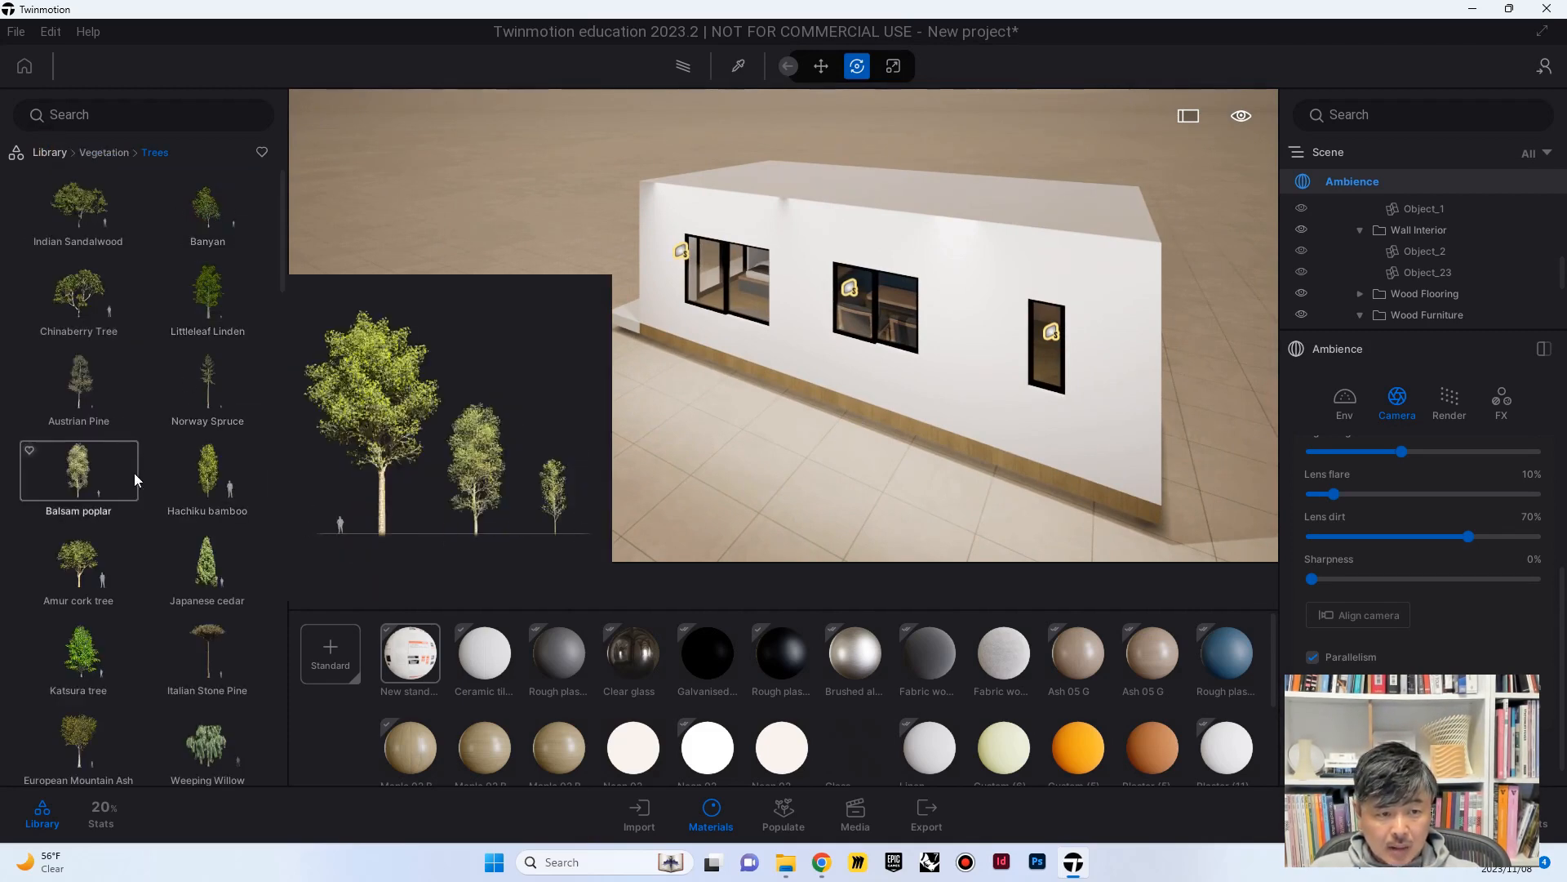
scroll(131, 473, down, 2)
drag(75, 449, 620, 404)
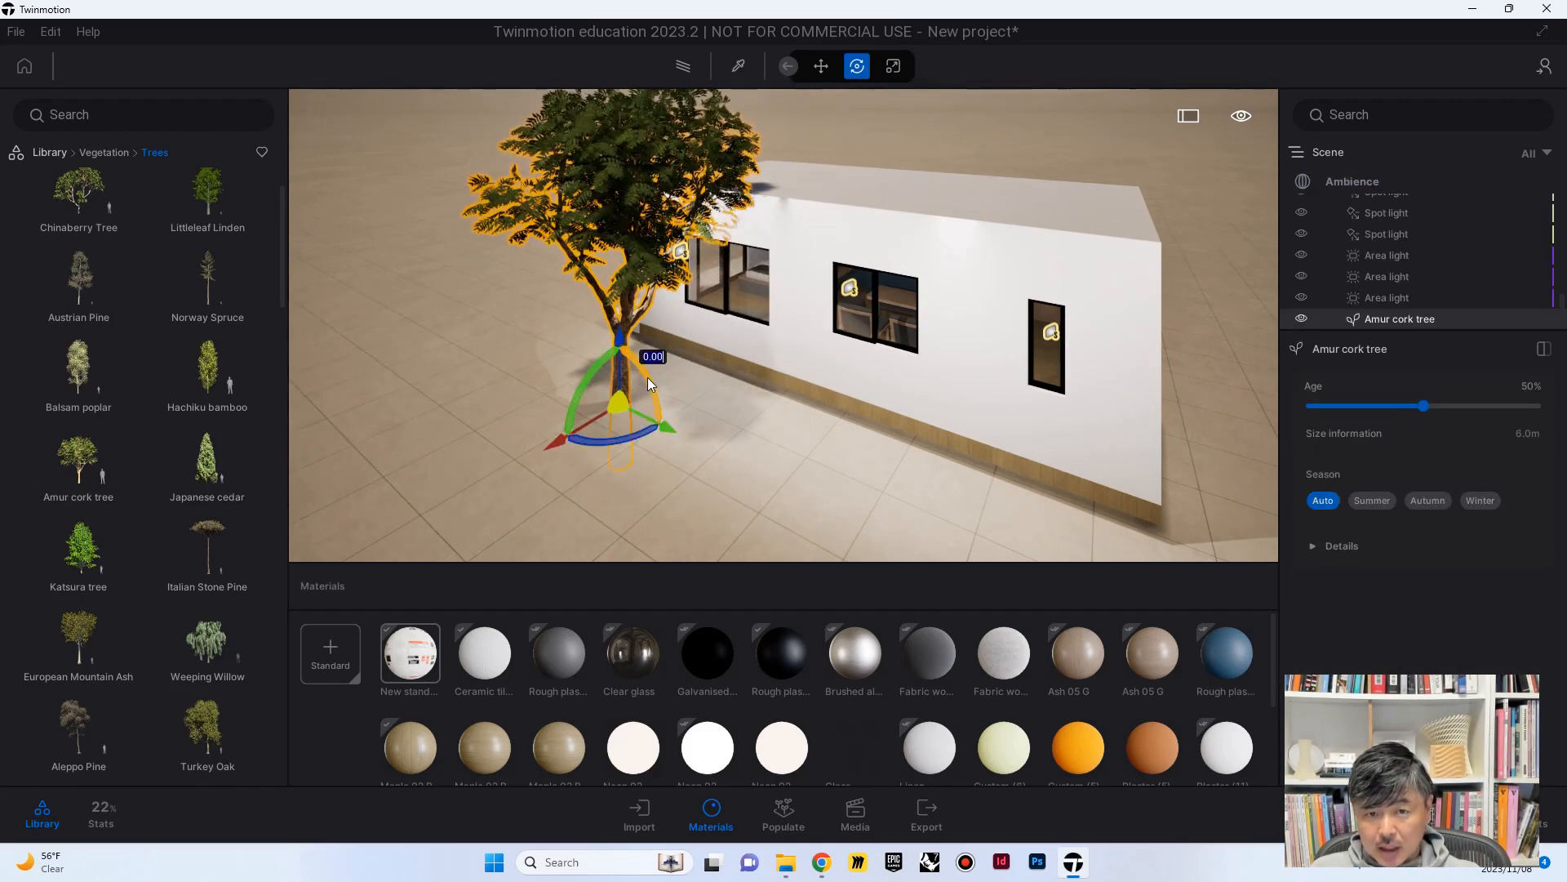
drag(1423, 408, 1333, 407)
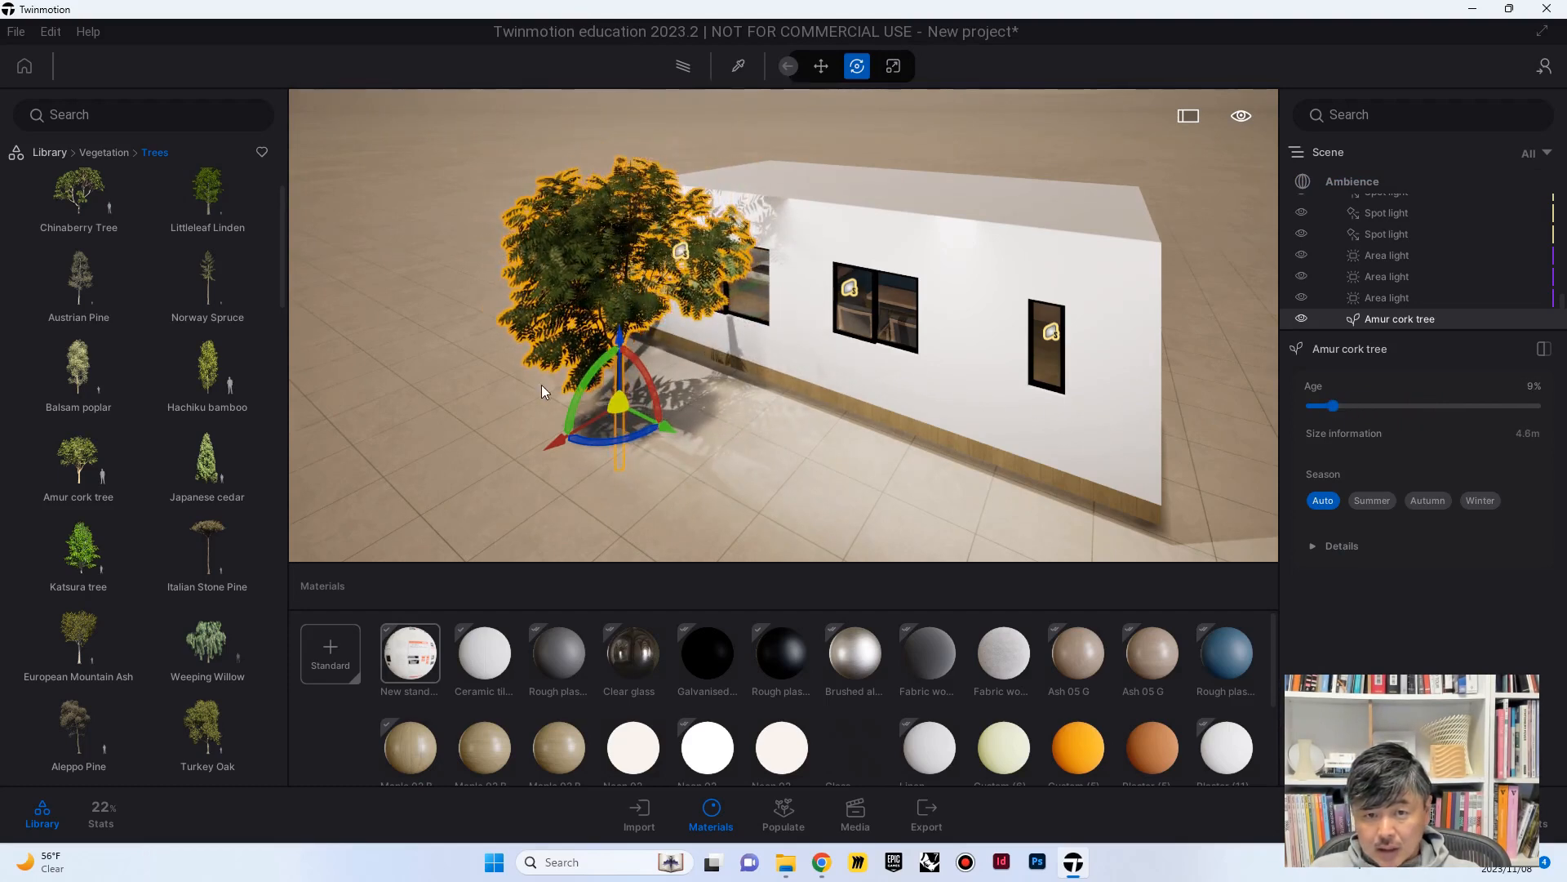
drag(619, 332, 619, 353)
Copy the tree along the windowed wall as two instances spaced 2.17 m apart
shift+middle_drag(619, 352, 804, 416)
shift+middle_drag(618, 384, 667, 415)
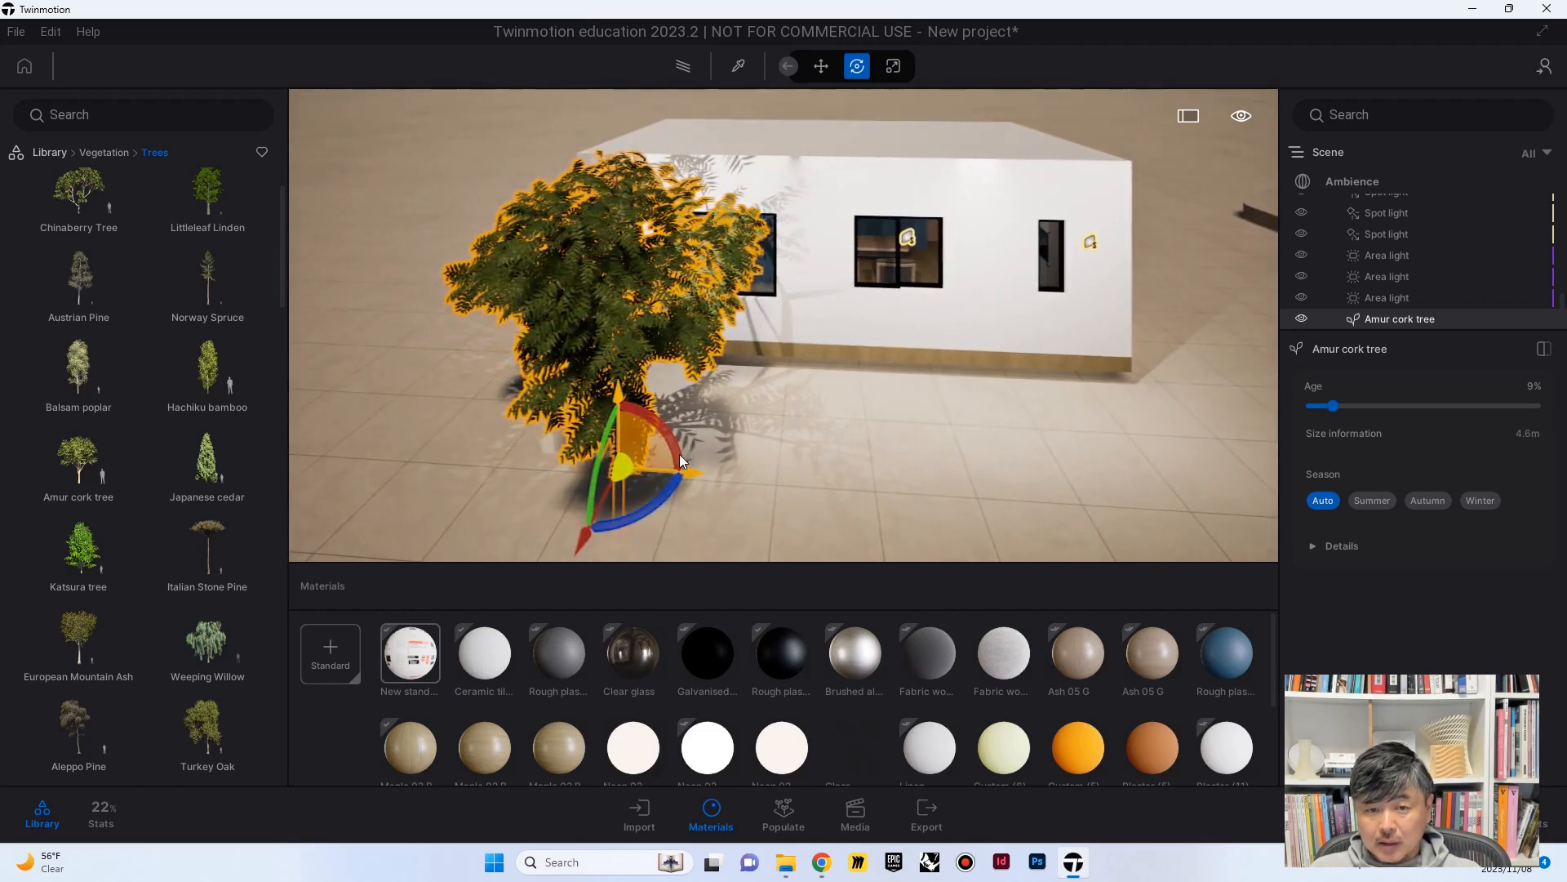
mouse_move(693, 473)
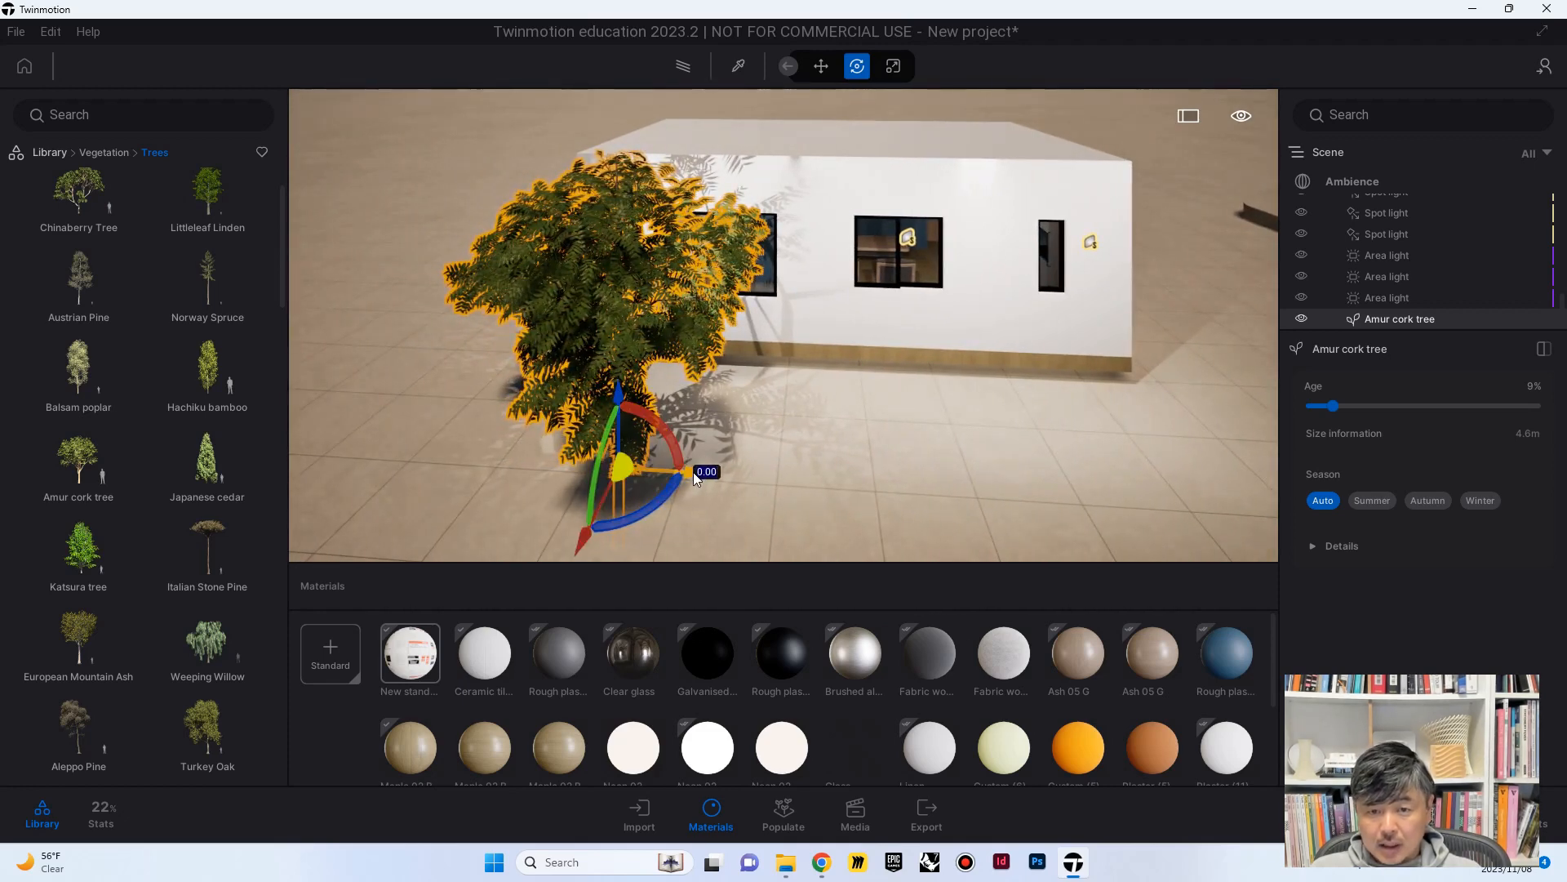
shift+drag(693, 472, 893, 480)
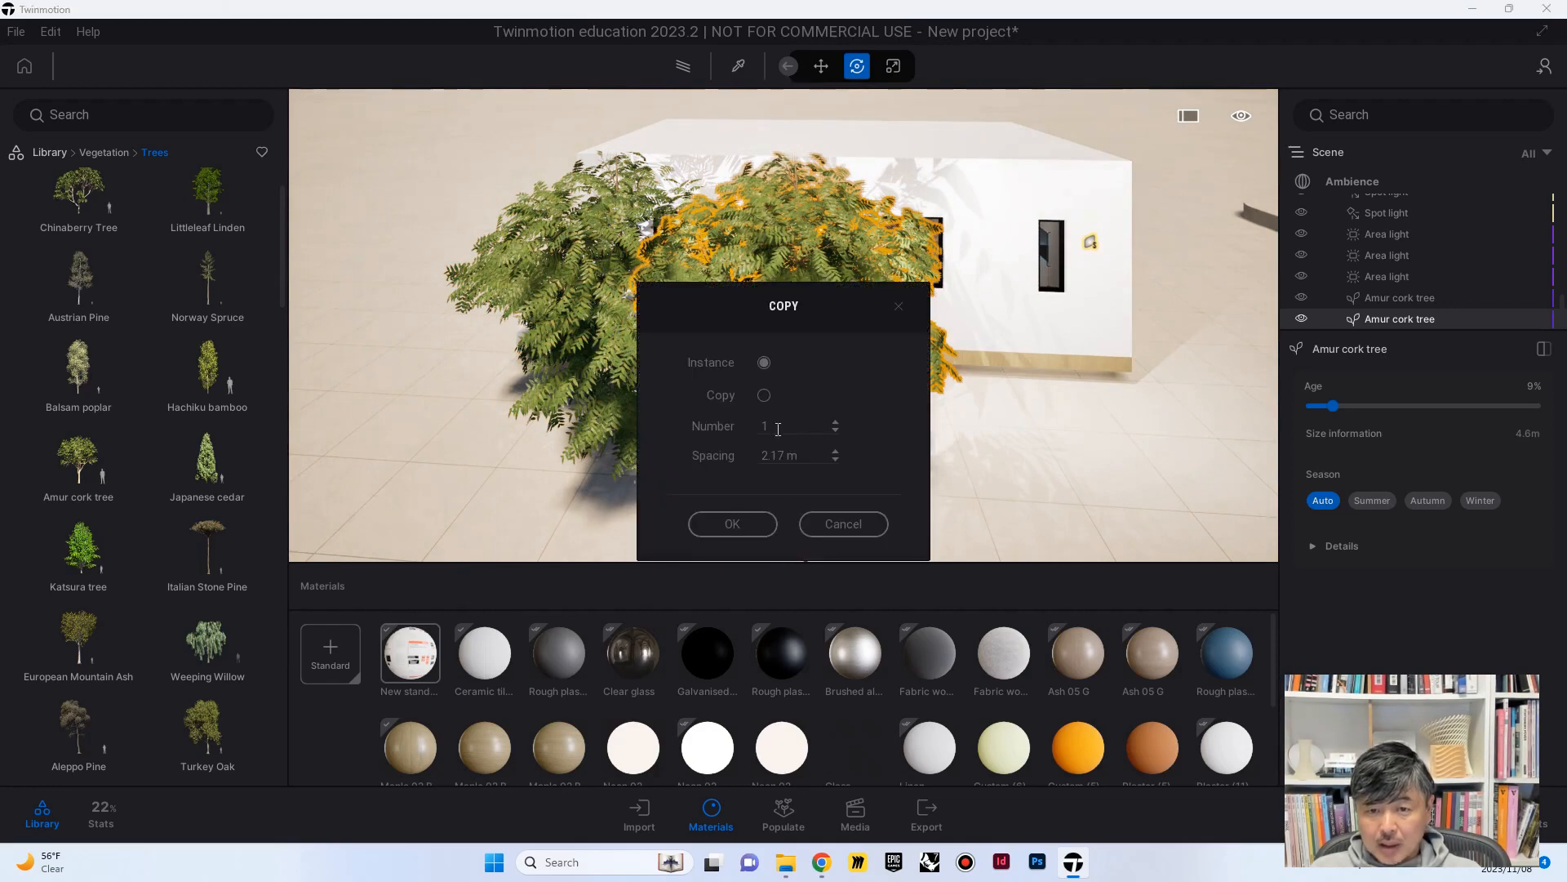
click(732, 523)
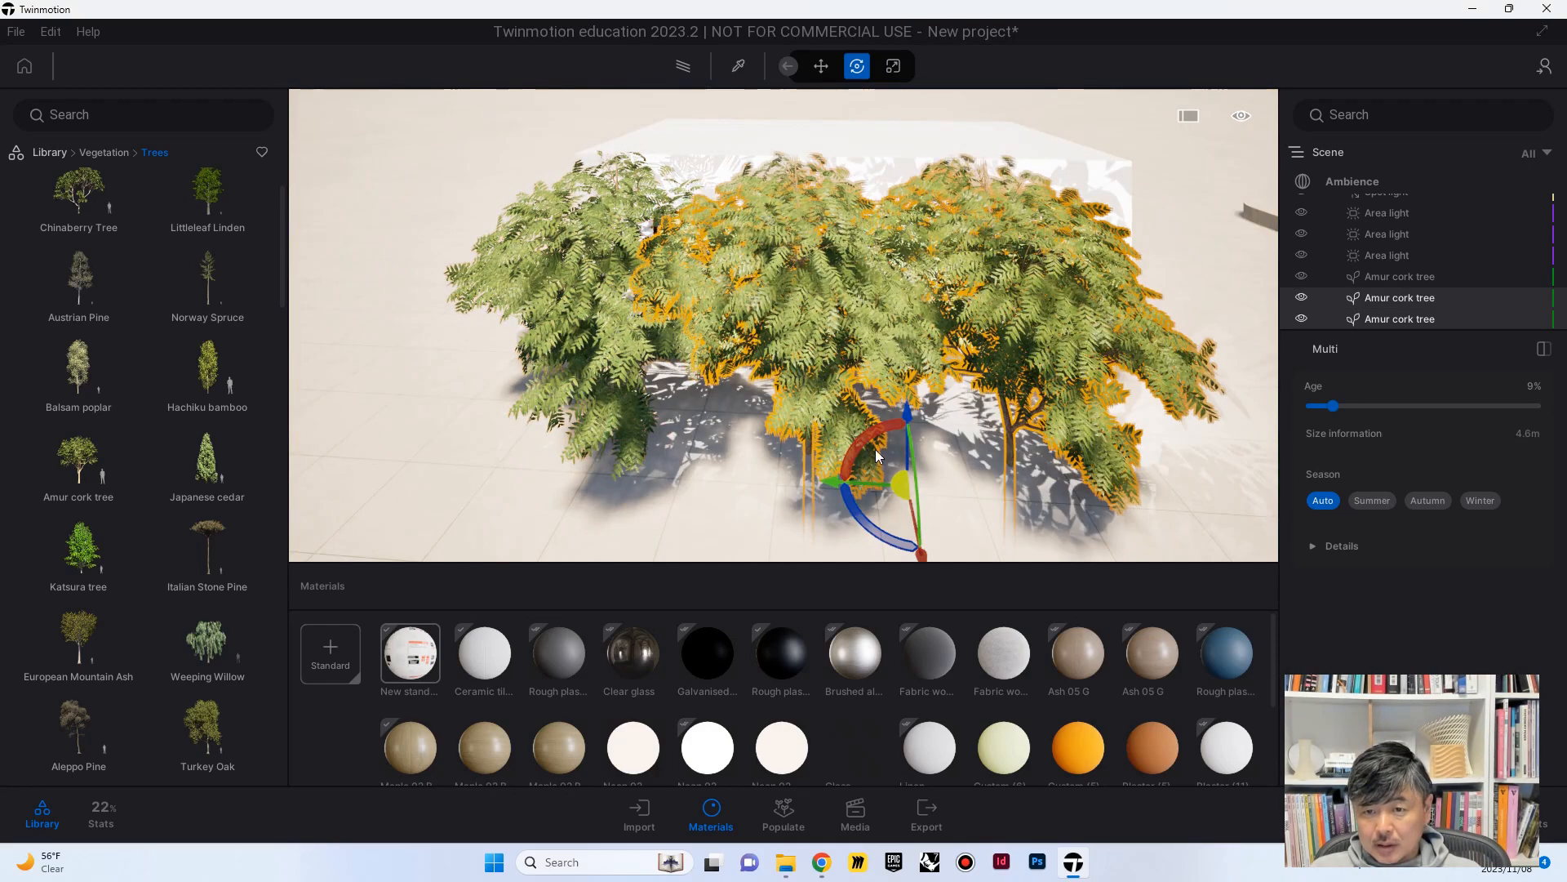
Duplicate the two selected trees as instances toward the building's adjacent side, and make one further instance of the pair there
right_drag(687, 413, 808, 418)
key(a)
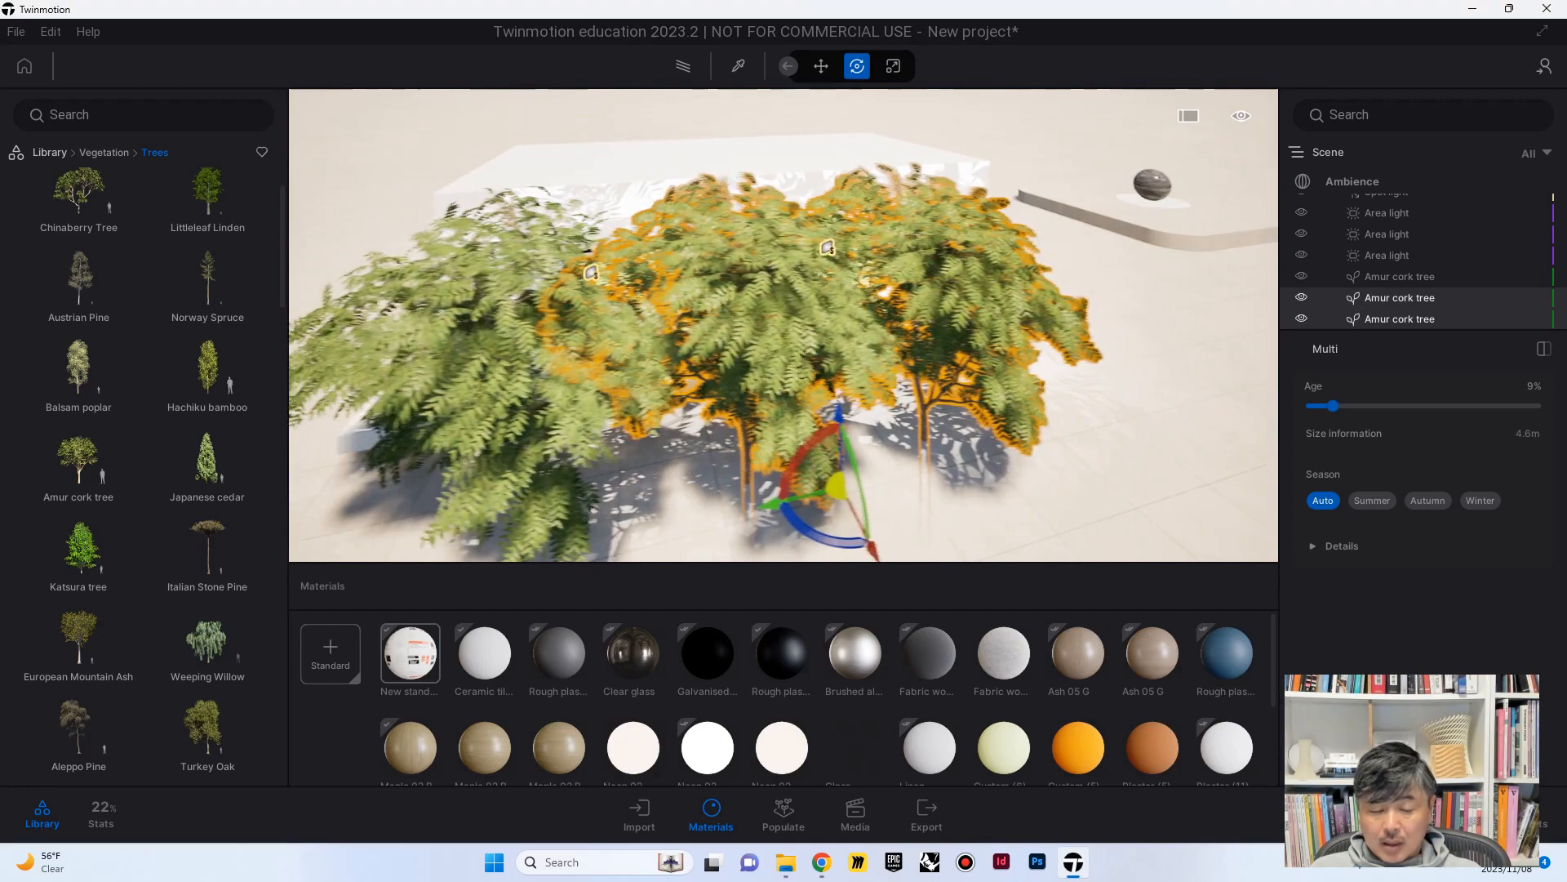
right_drag(686, 426, 1131, 418)
alt+drag(1001, 362, 725, 328)
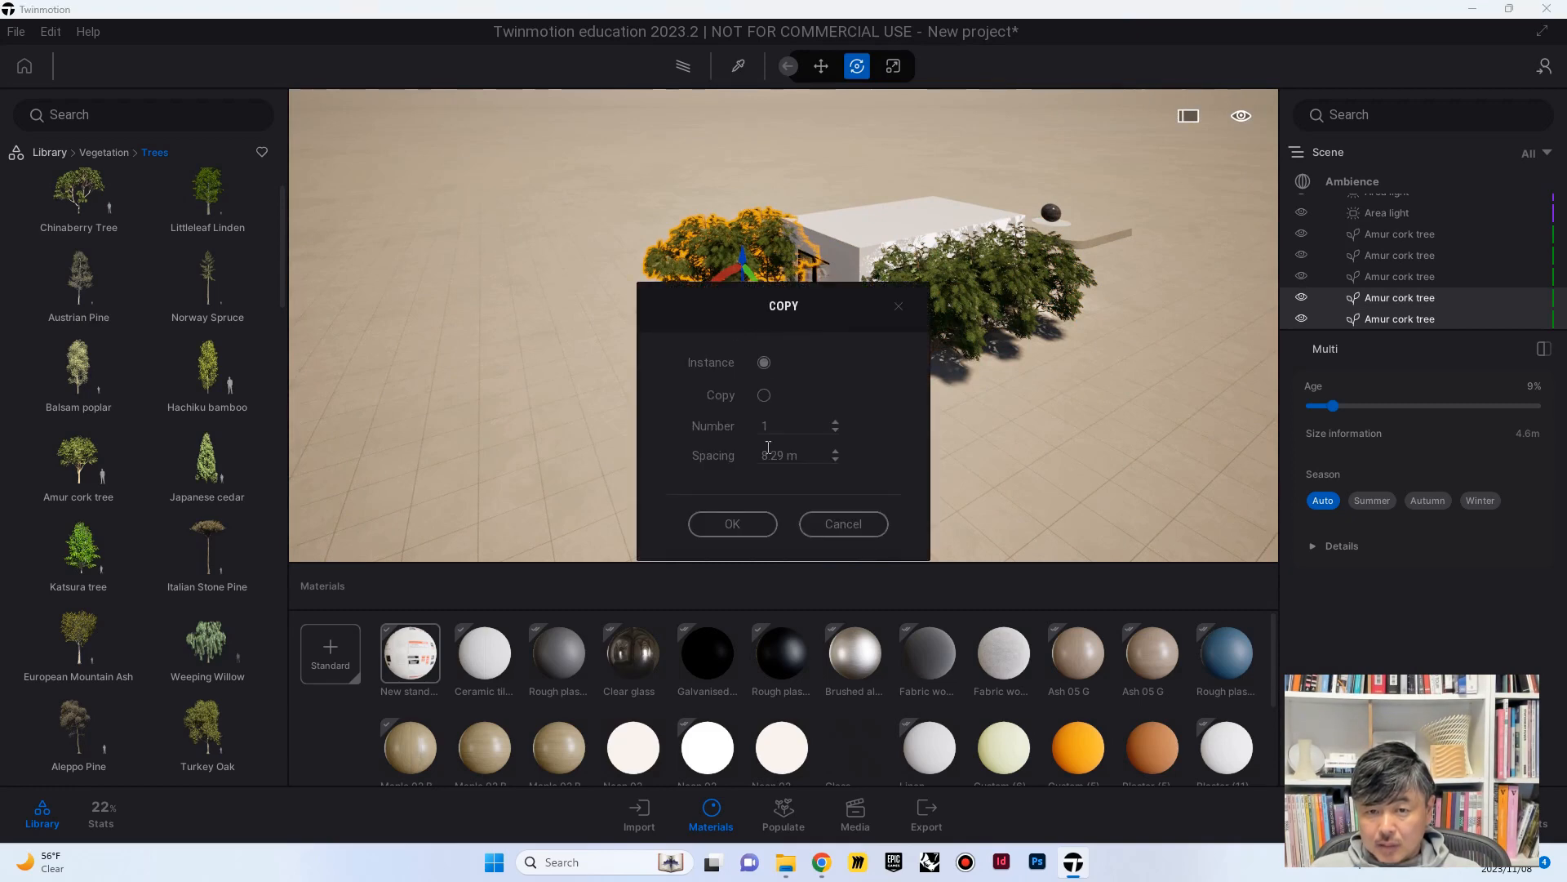
click(732, 524)
alt+drag(731, 327, 774, 379)
click(737, 523)
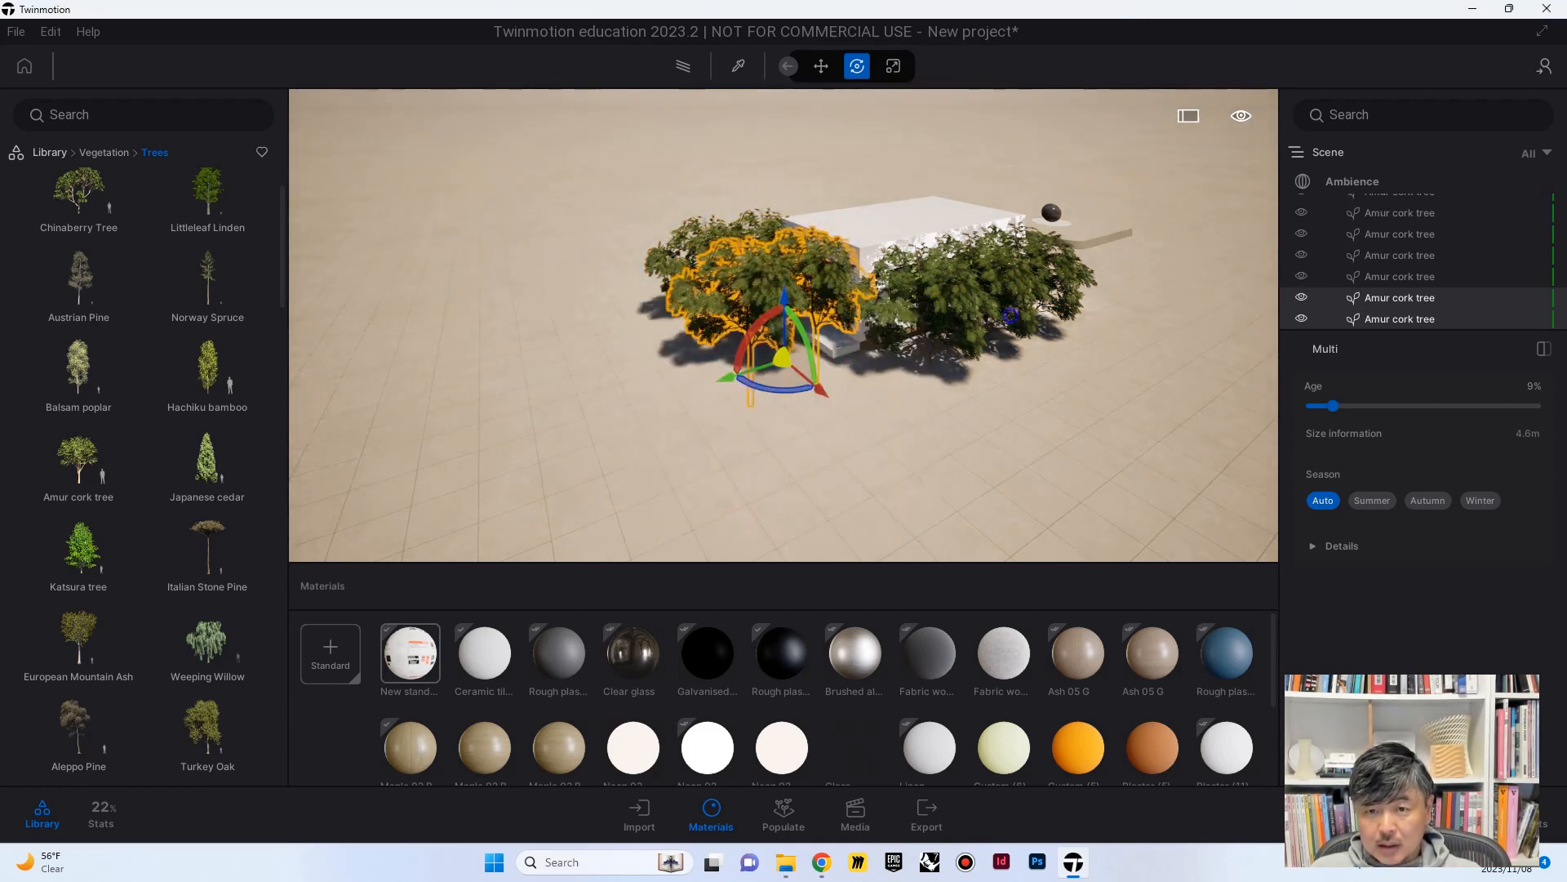
Reposition the copied tree pair and one single tree beside the building's adjacent side
right_drag(813, 452, 694, 454)
right_drag(979, 257, 978, 384)
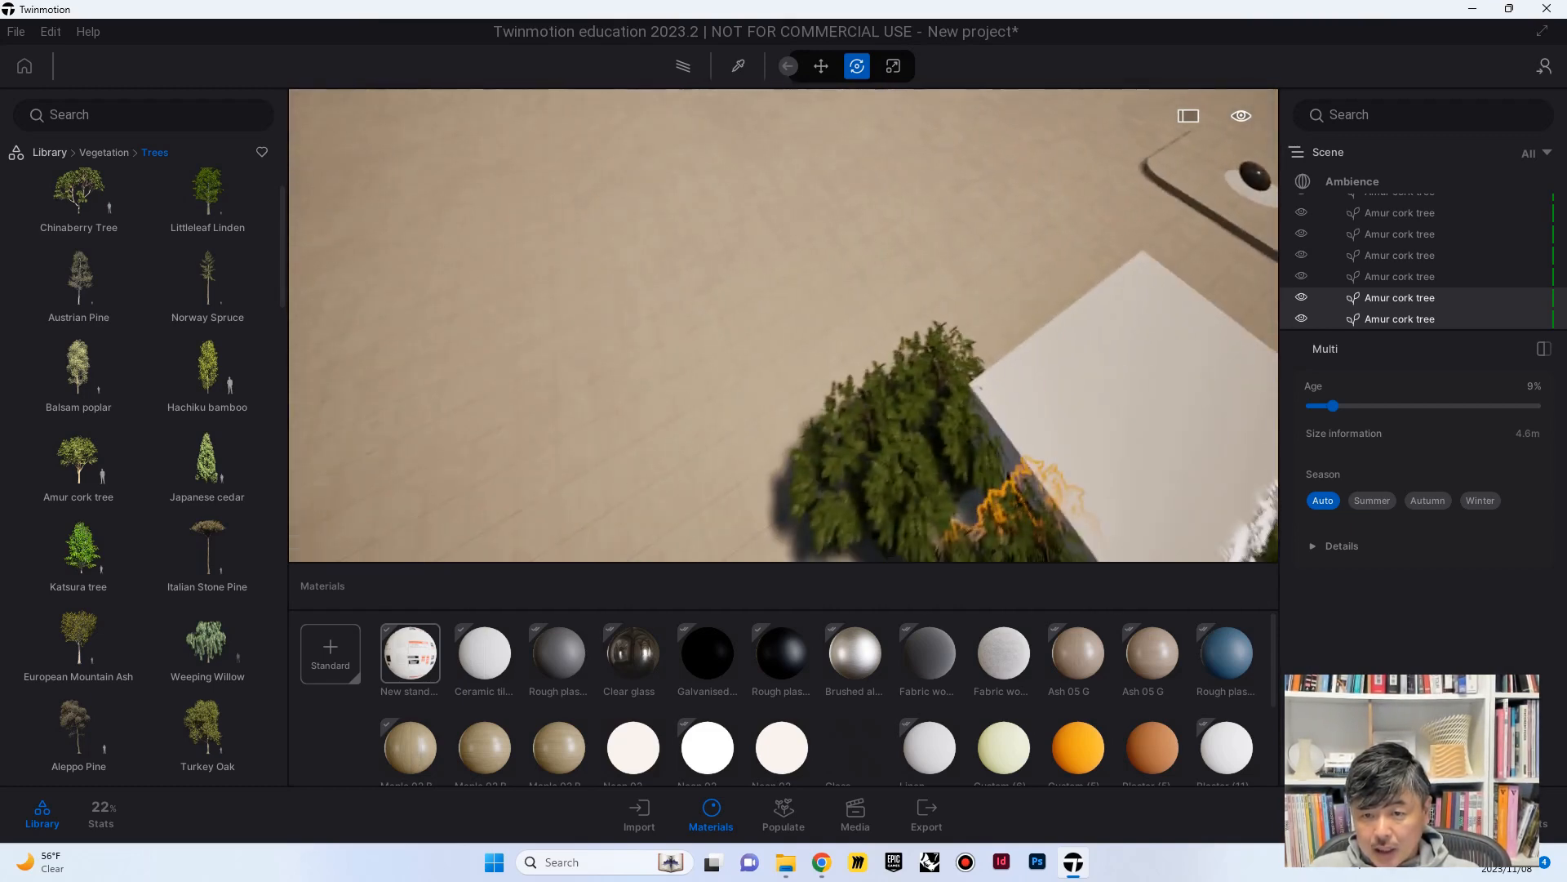
scroll(979, 257, down, 3)
right_drag(895, 416, 880, 482)
drag(860, 477, 813, 555)
click(773, 250)
drag(770, 253, 814, 227)
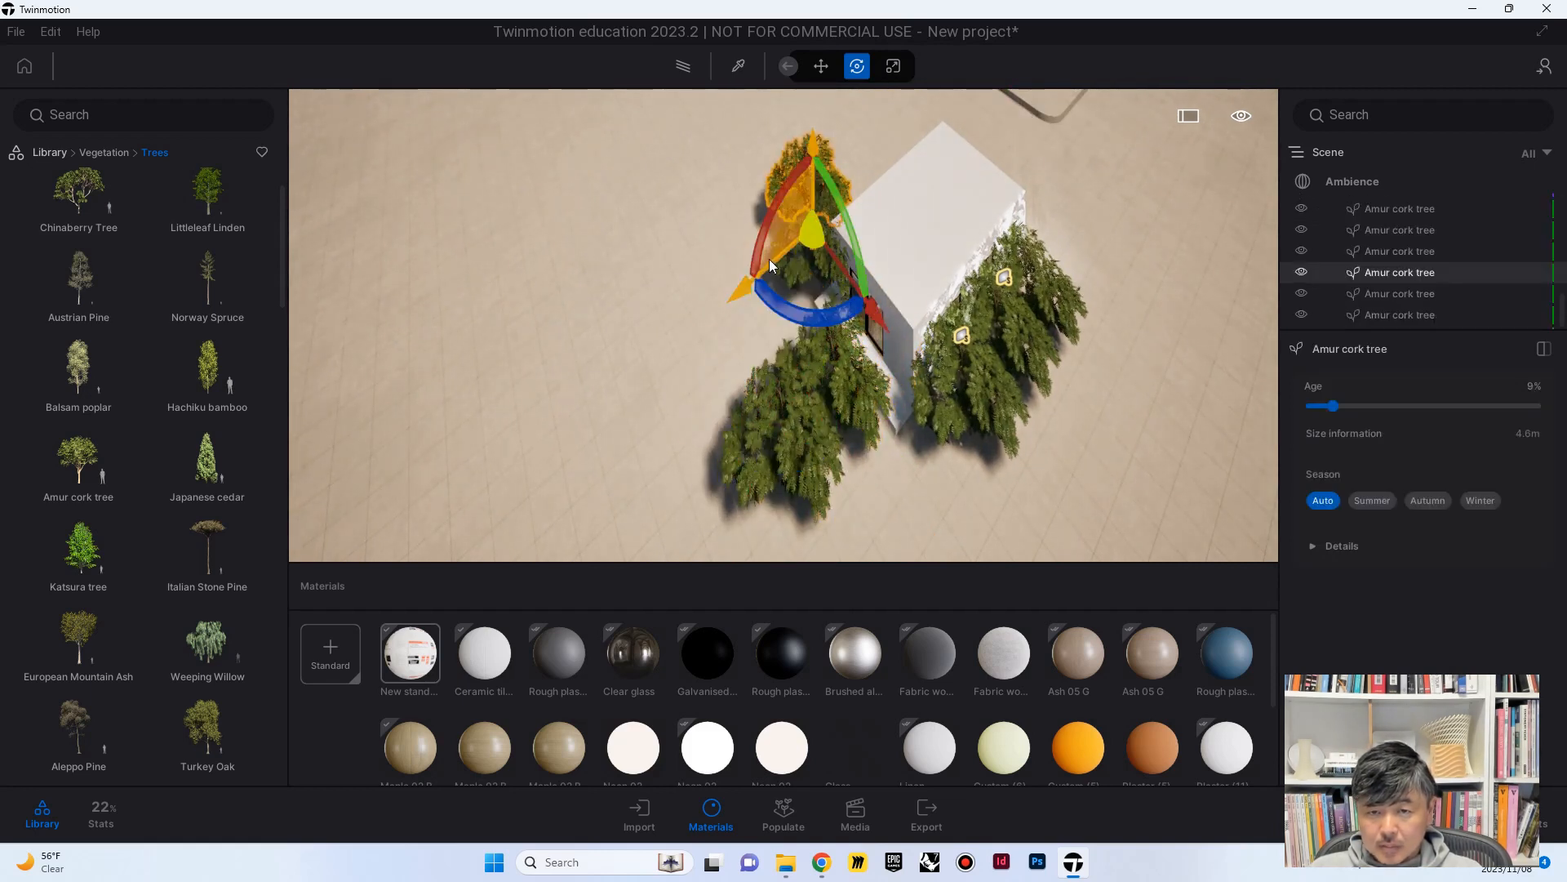
click(769, 257)
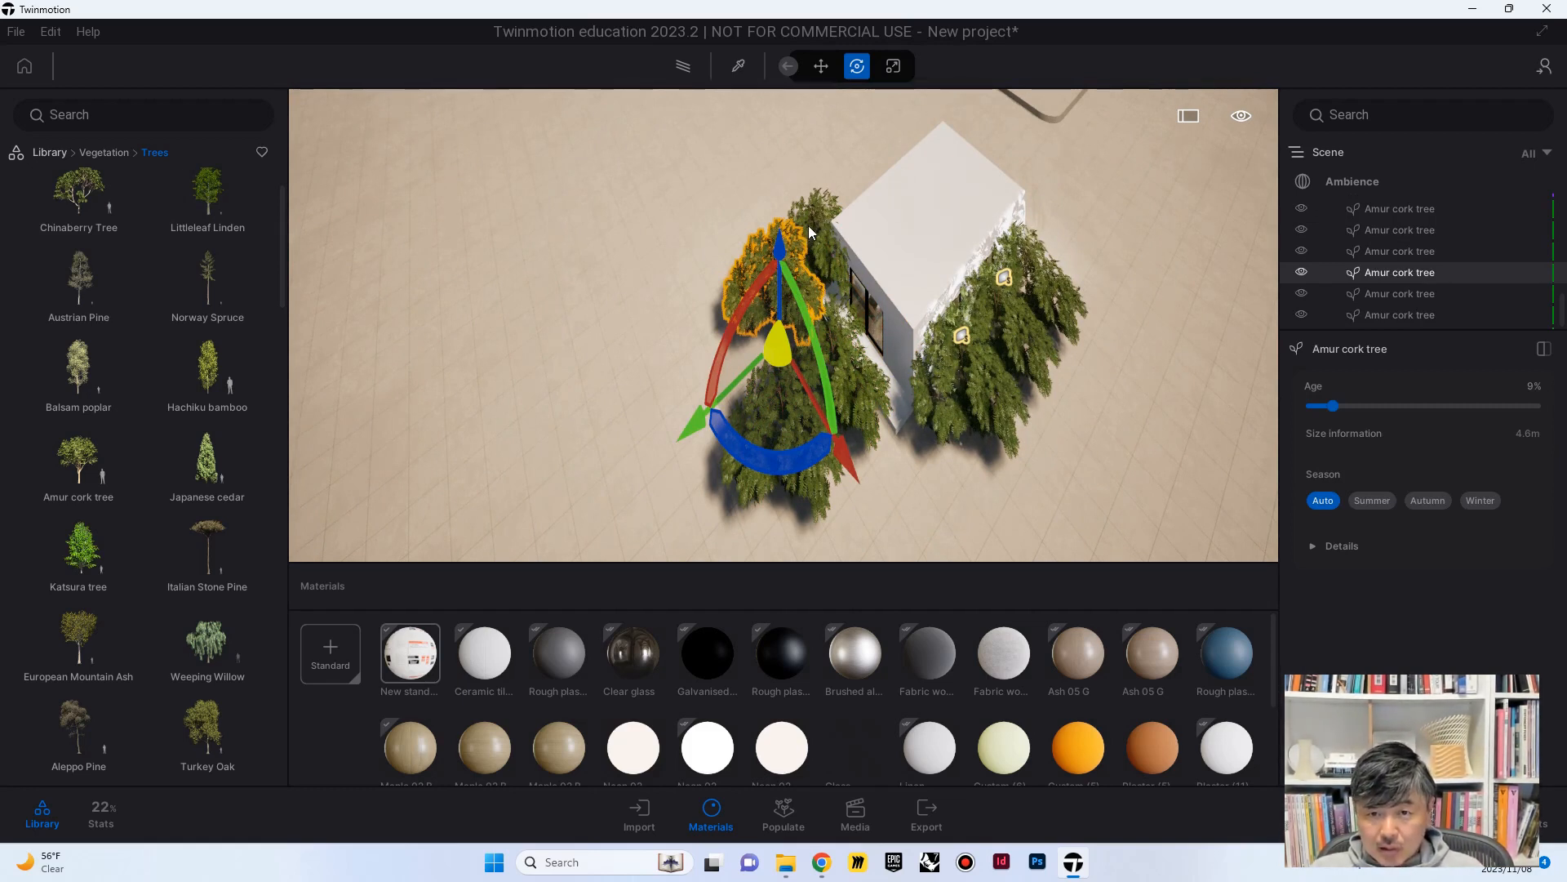
Select the two rear trees on the adjacent side together and move them farther from the building
click(814, 222)
click(792, 243)
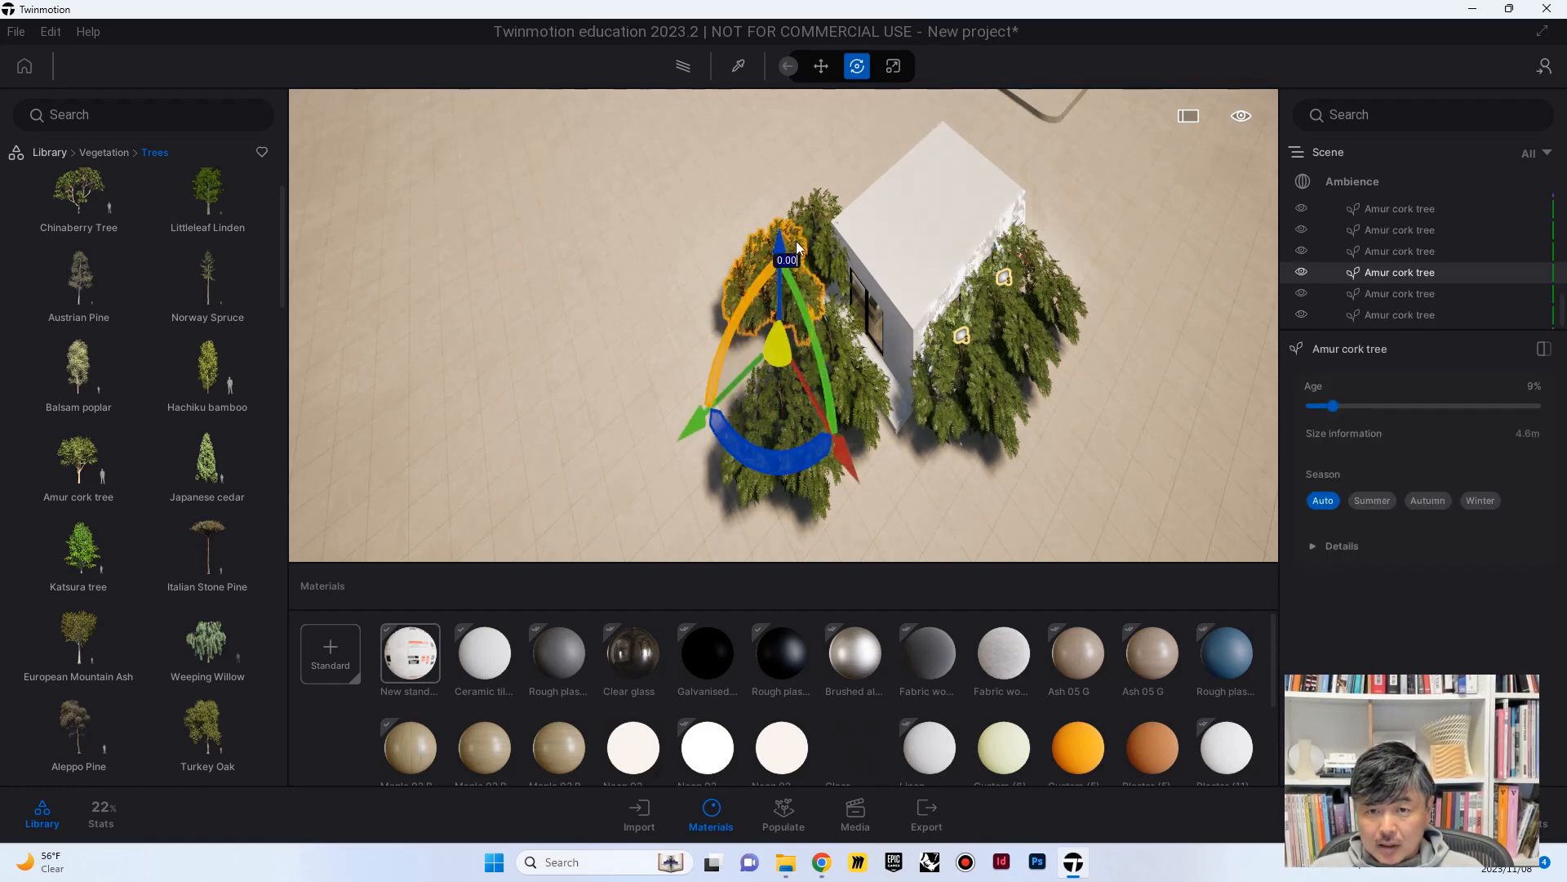
ctrl+click(816, 224)
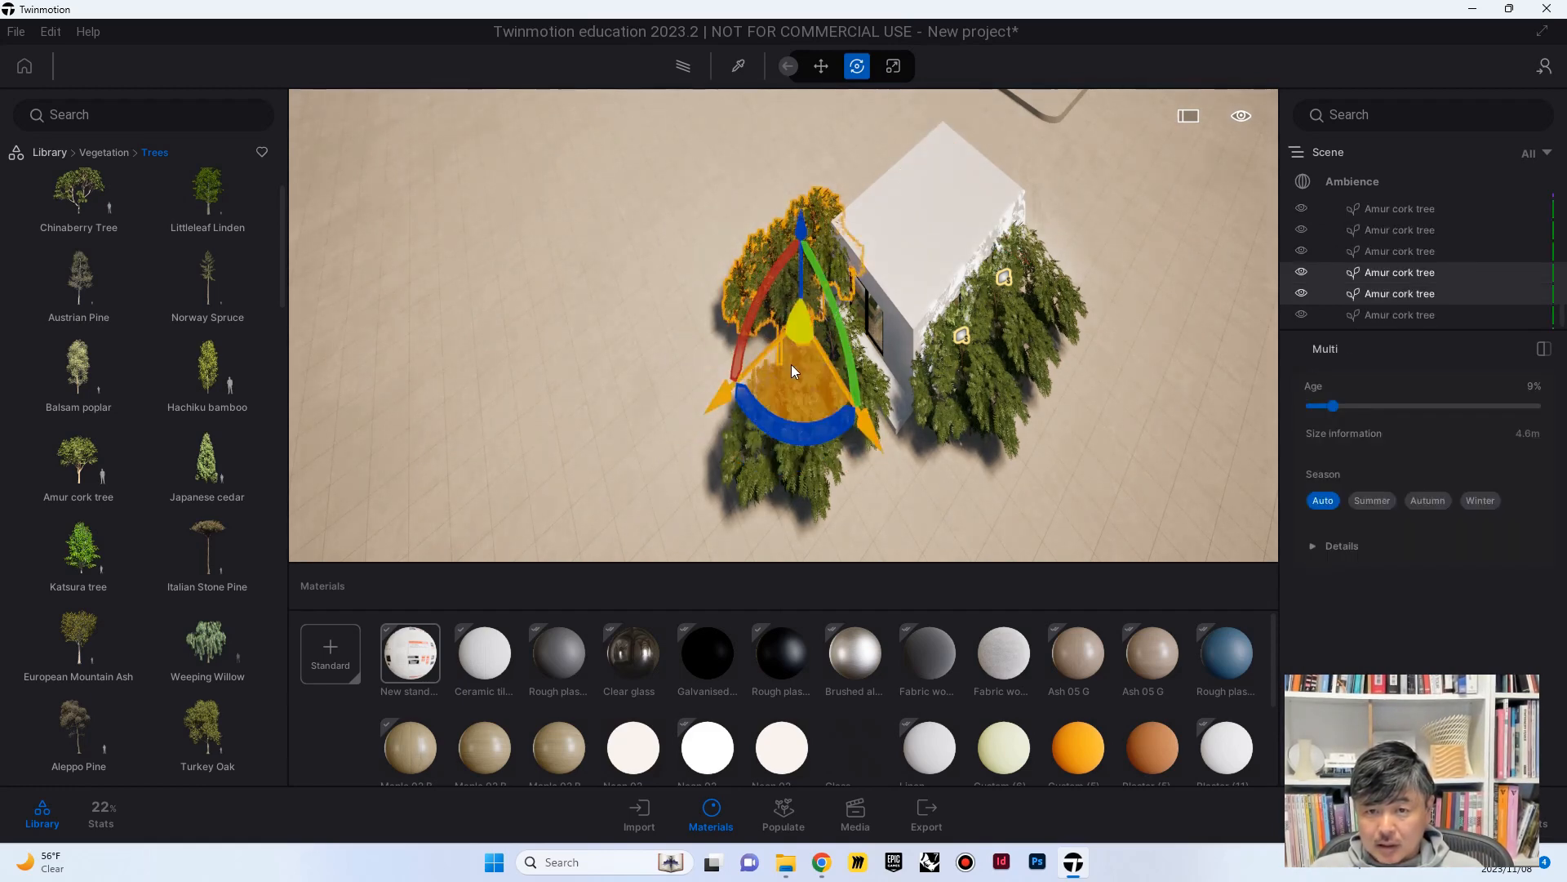
drag(725, 405, 834, 453)
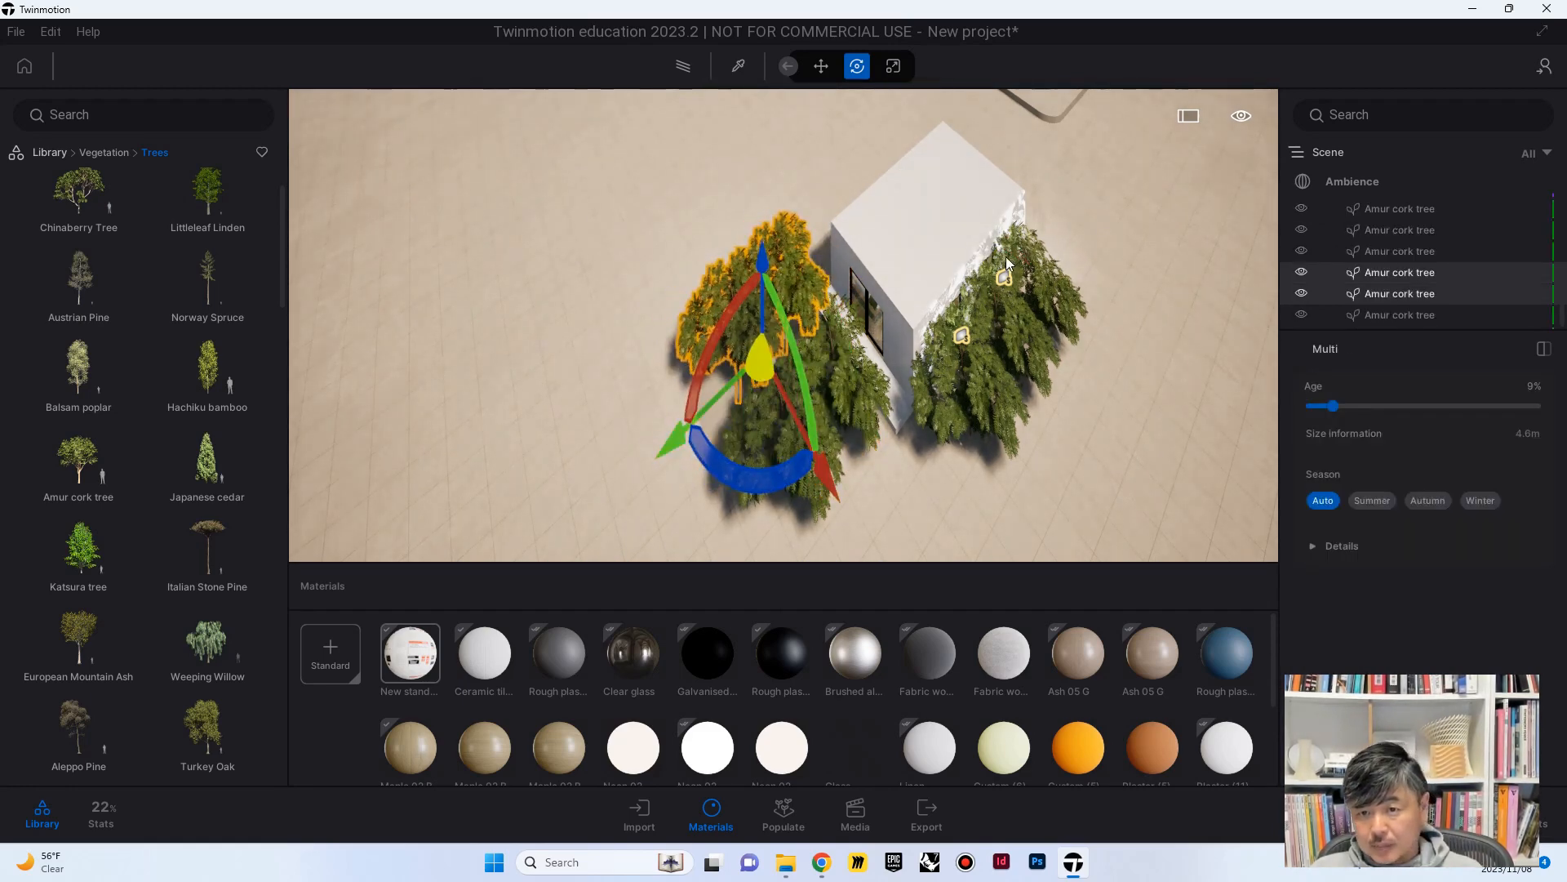
Select the three trees along the windowed wall and reposition them together
mouse_move(1109, 284)
right_down()
mouse_move(1012, 310)
mouse_move(1119, 326)
mouse_move(1090, 237)
mouse_move(1143, 204)
mouse_move(1151, 245)
mouse_move(1208, 228)
mouse_move(1062, 257)
mouse_move(1113, 282)
right_up()
click(820, 243)
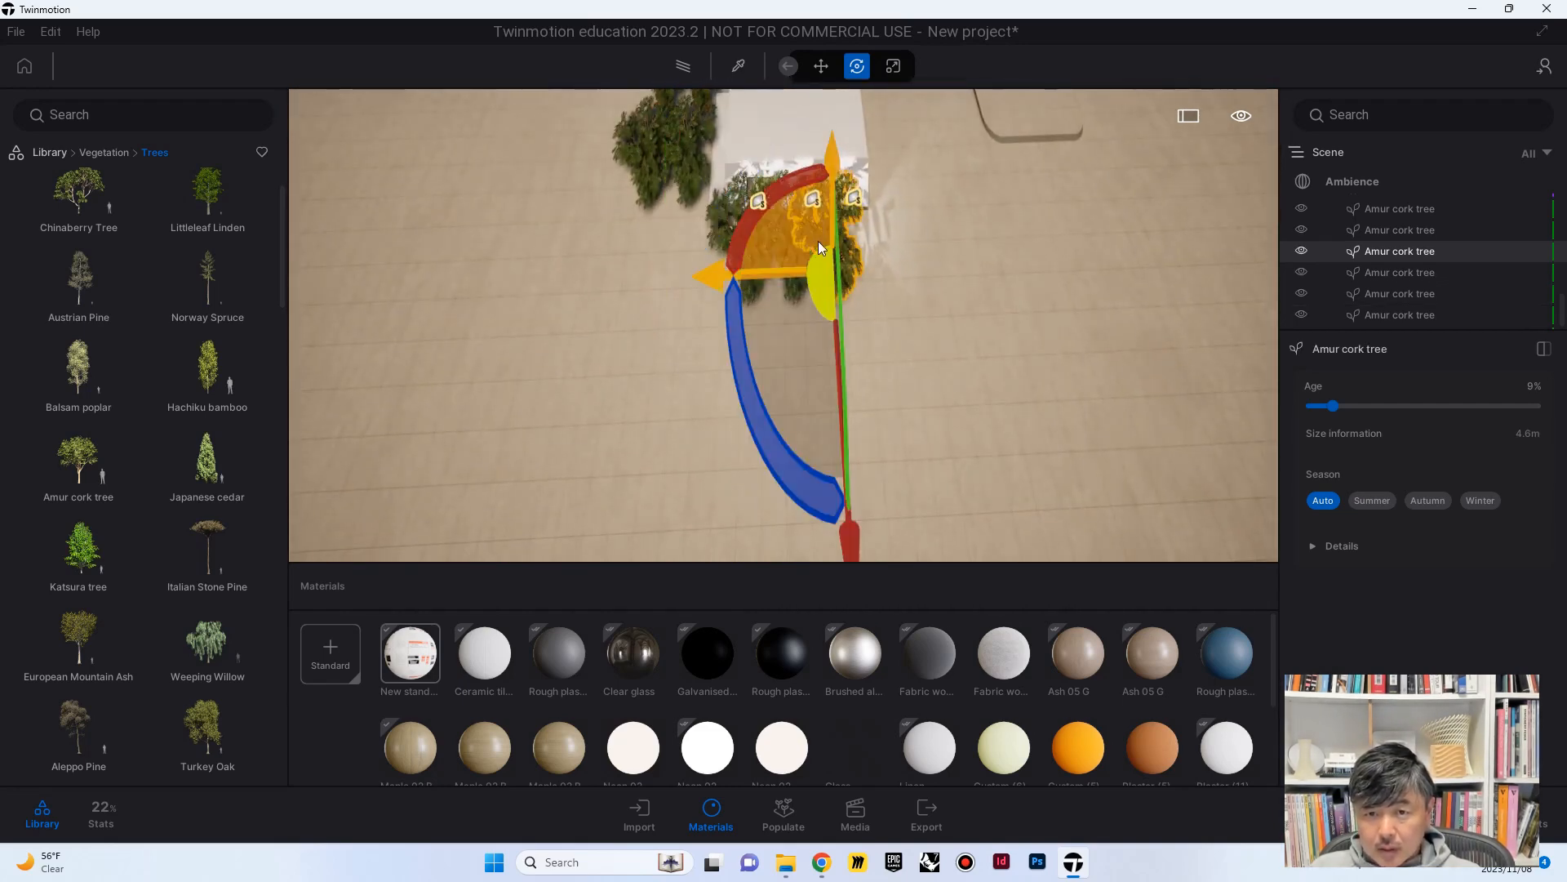
click(1377, 231)
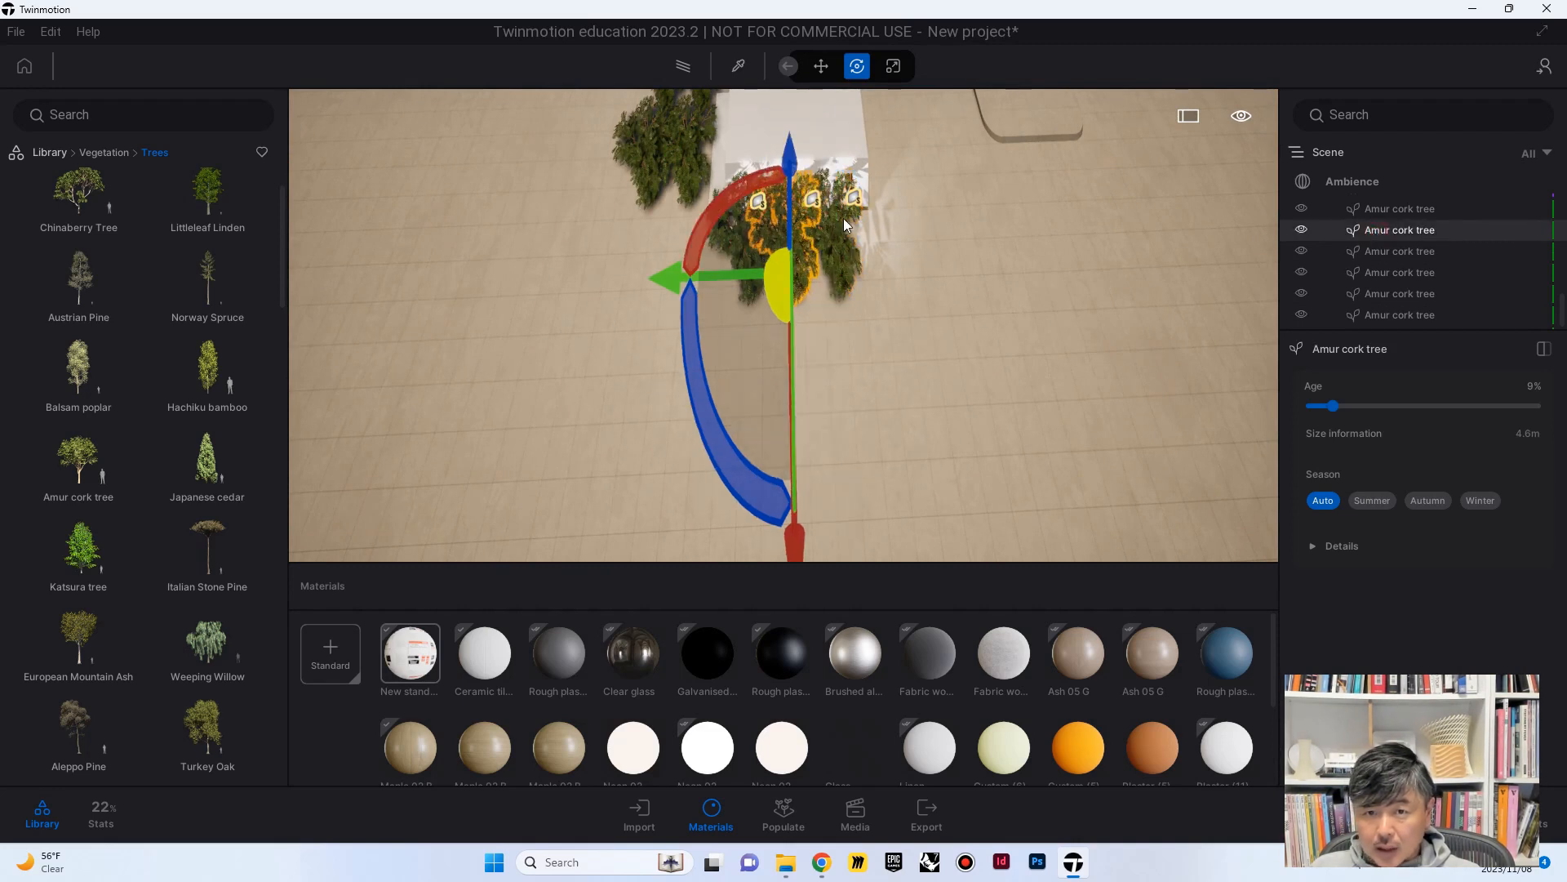
click(1378, 209)
ctrl+click(1388, 231)
ctrl+click(1391, 250)
drag(762, 385, 956, 207)
Return to the room interior and examine the trees through the windows with the table and chairs in view
right_drag(957, 208, 572, 139)
key(w)
key(d)
key(w)
key(s)
right_drag(1033, 107, 1036, 103)
click(676, 287)
key(f)
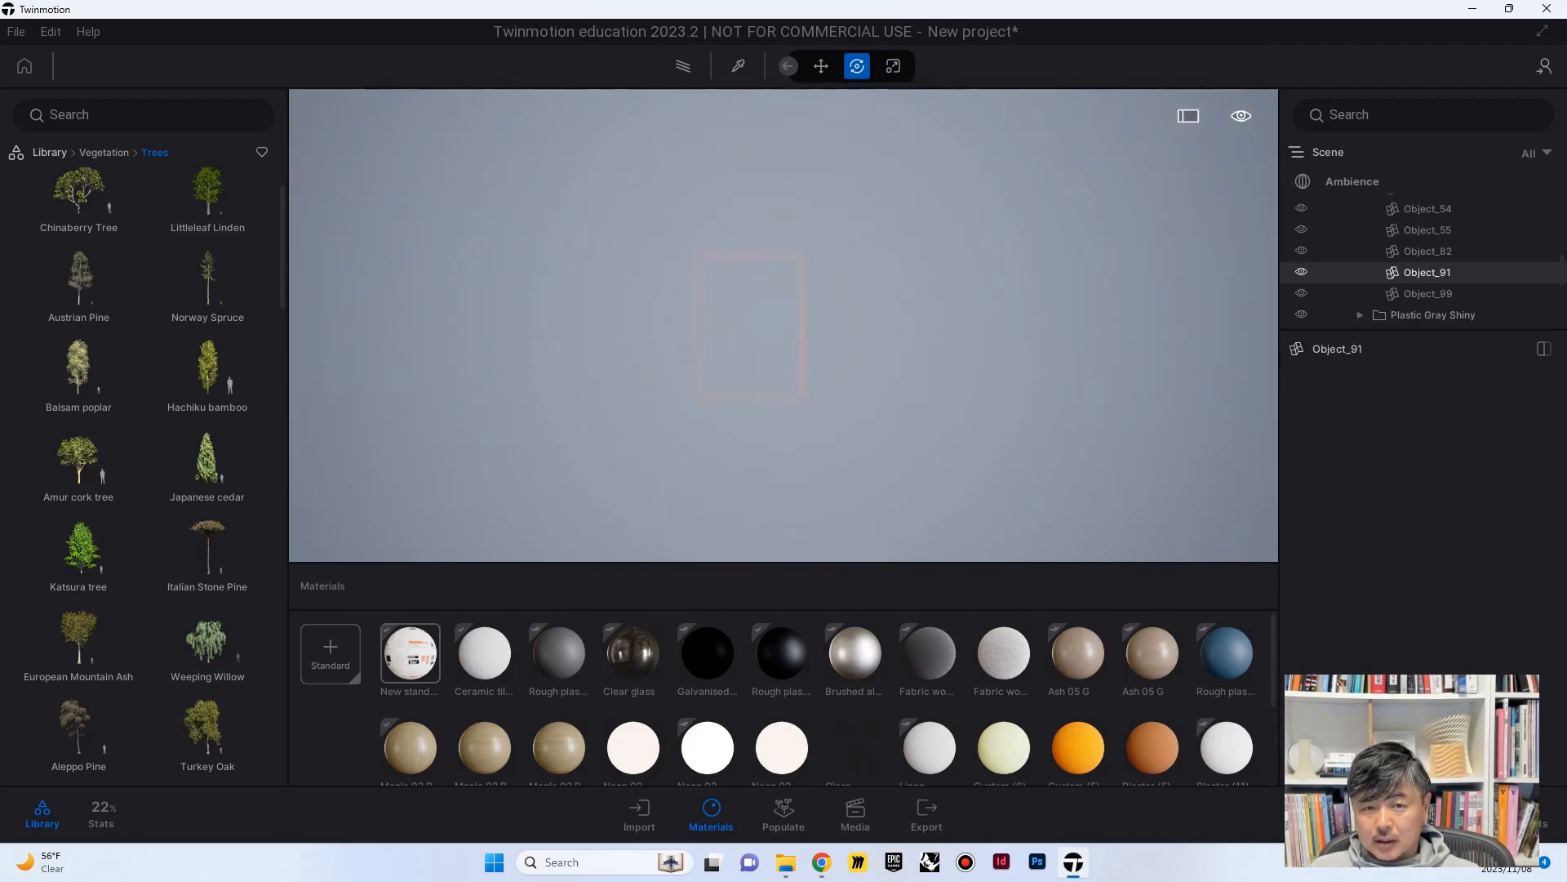
key(w)
right_drag(676, 287, 710, 286)
shift+middle_drag(710, 286, 743, 286)
mouse_move(743, 286)
right_down()
mouse_move(718, 275)
mouse_move(732, 276)
right_up()
Select the three area lights together and set their intensity to 500000 lm
scroll(1427, 296, down, 5)
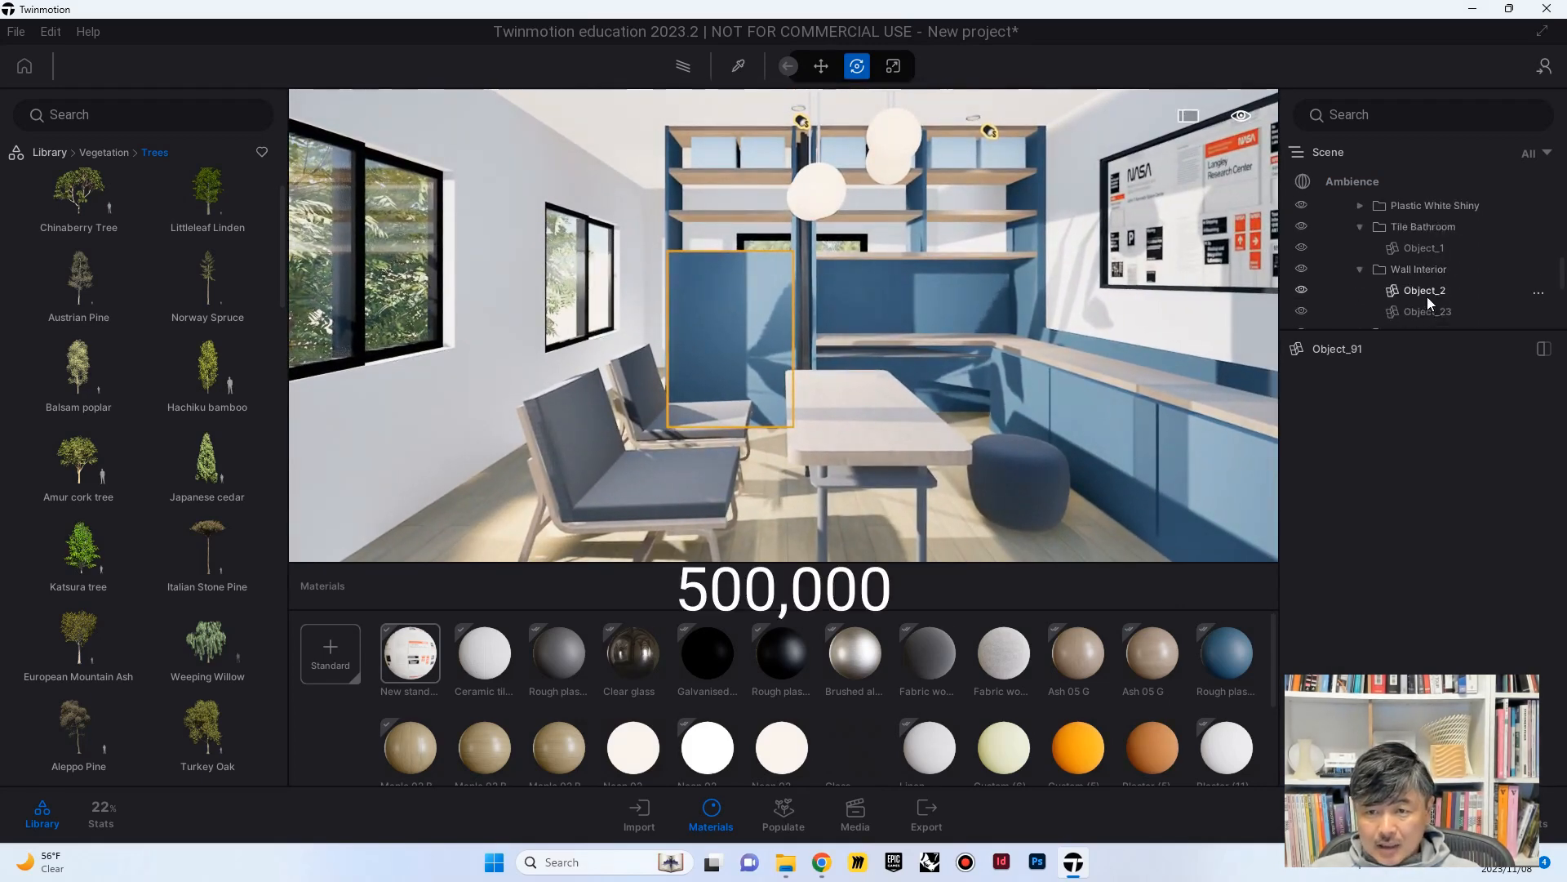
scroll(1423, 296, down, 5)
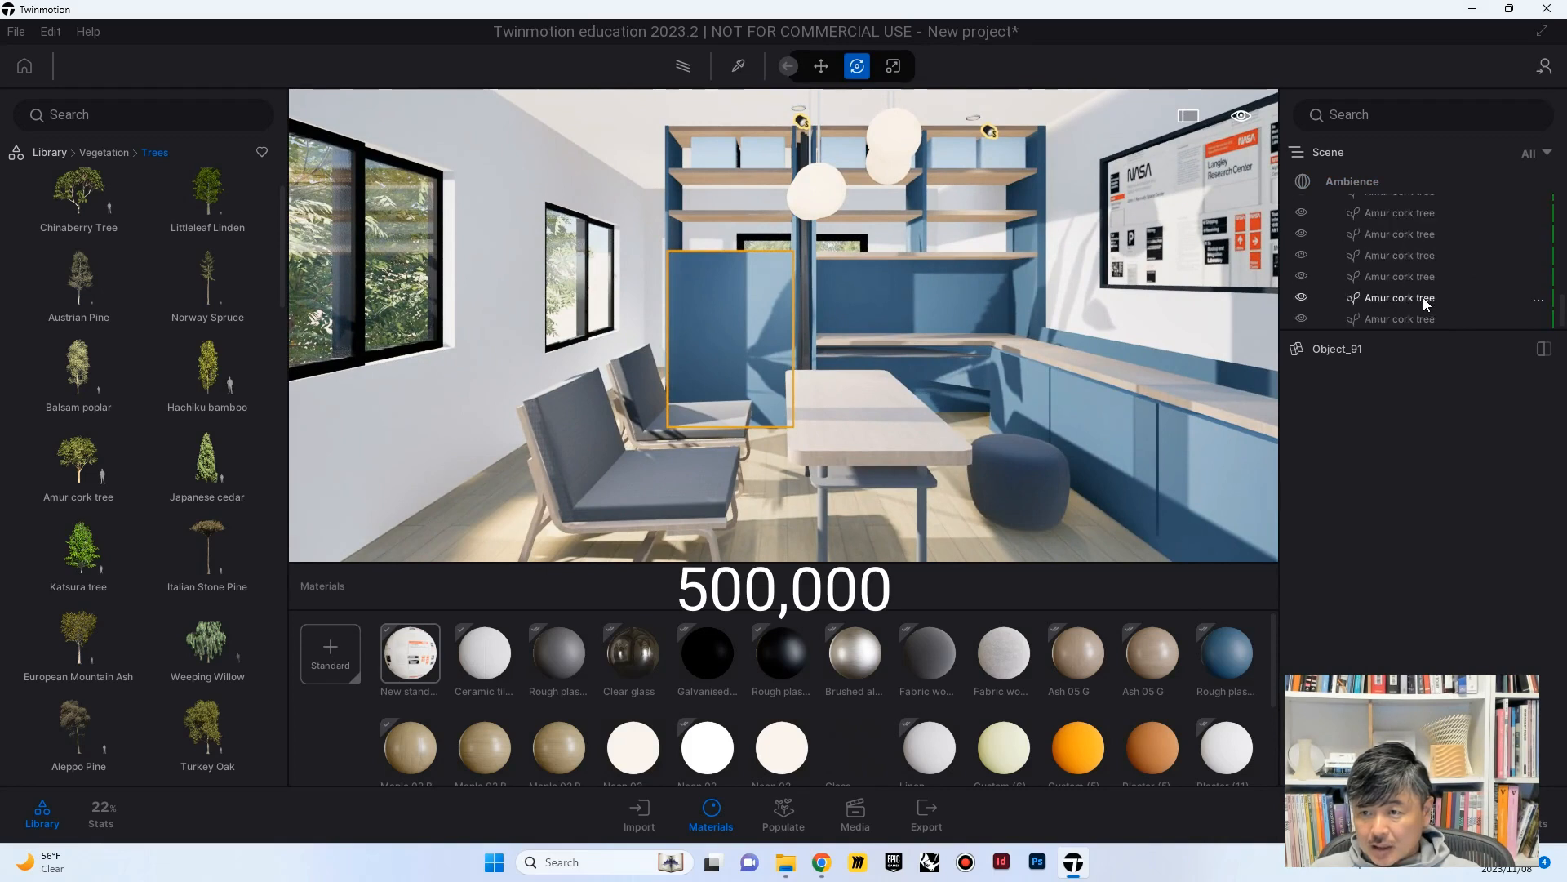
scroll(1423, 297, up, 2)
click(1413, 260)
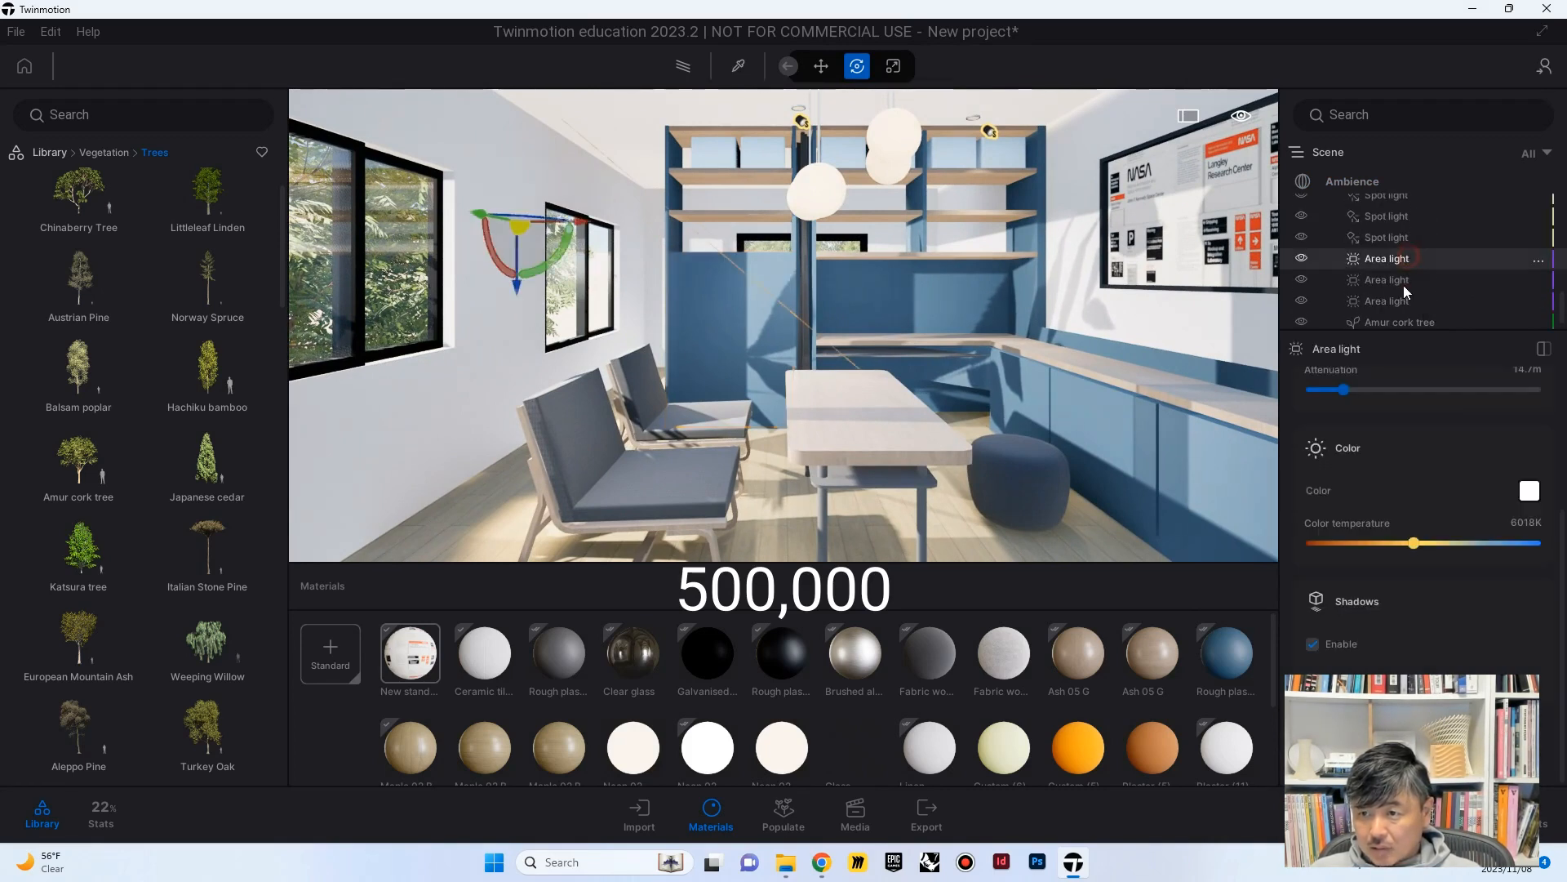
ctrl+click(1402, 279)
ctrl+click(1398, 300)
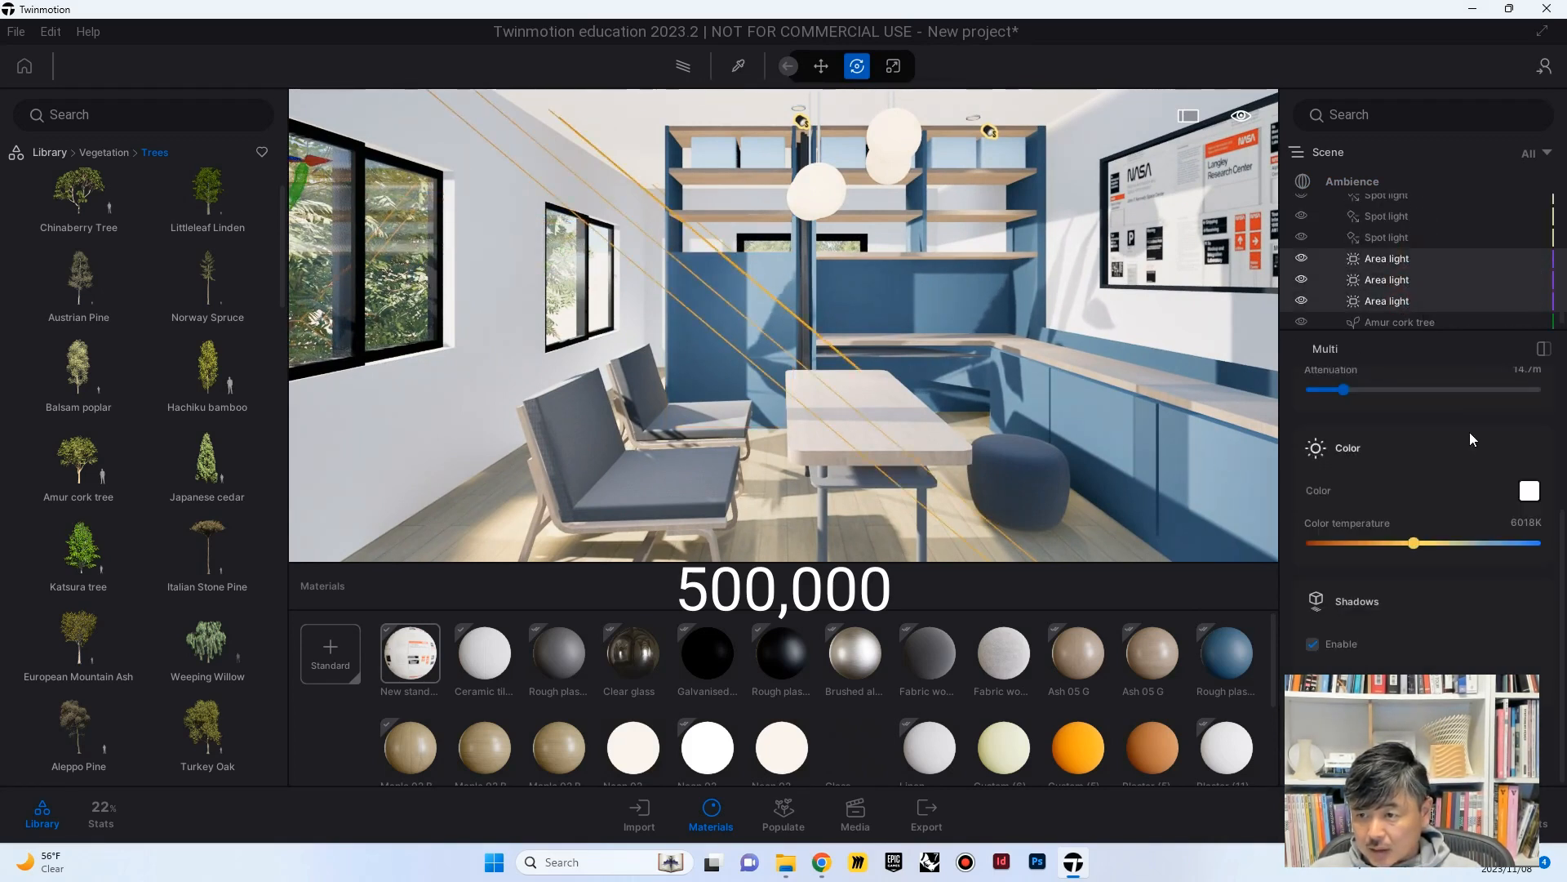
scroll(1473, 440, up, 3)
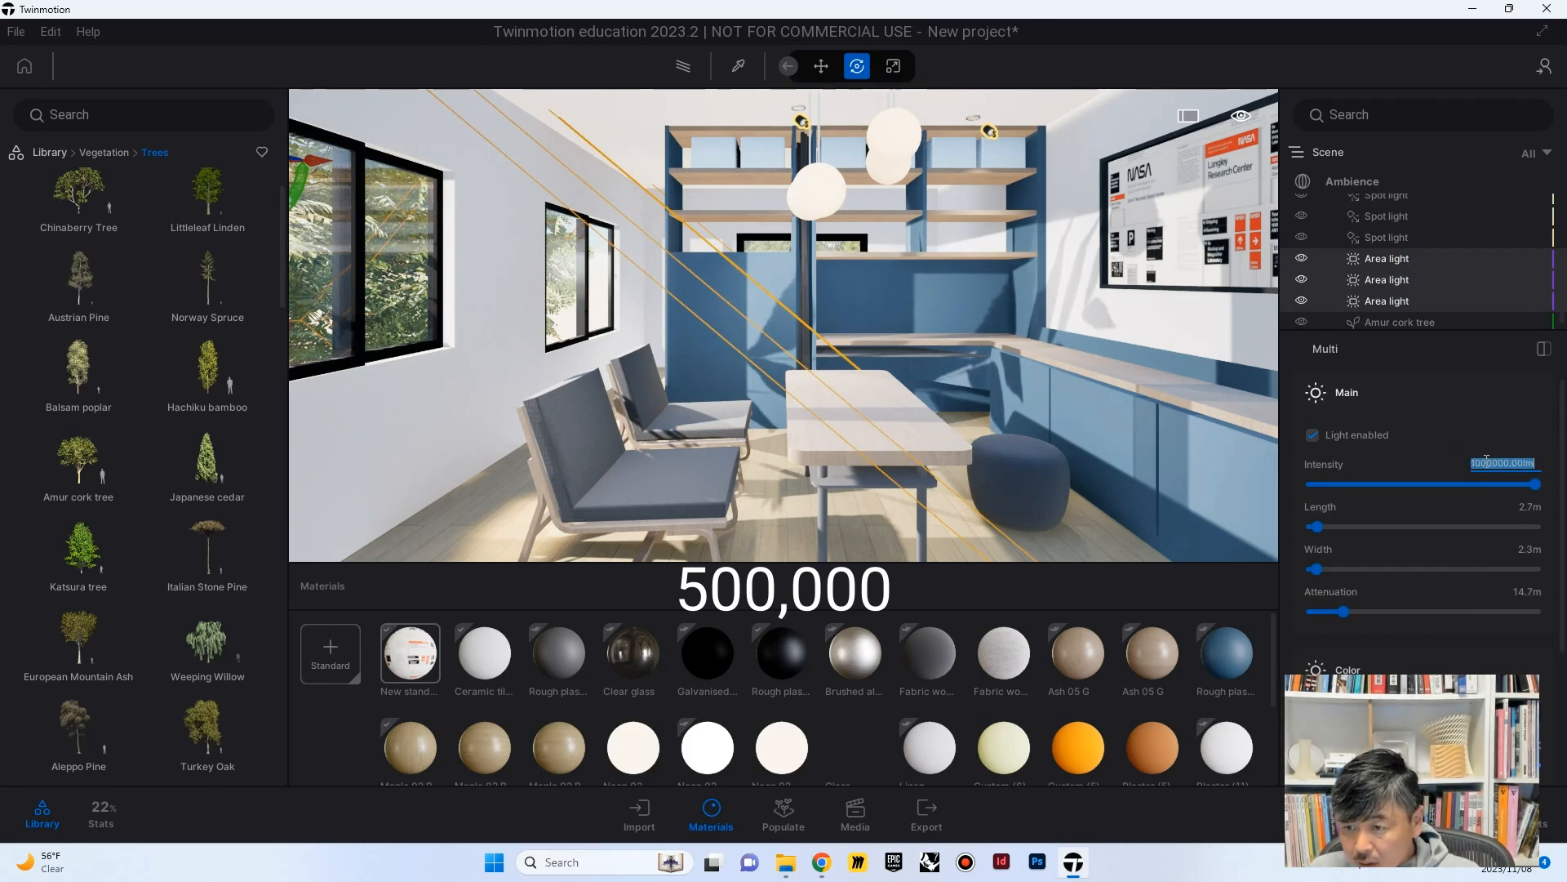
key(Return)
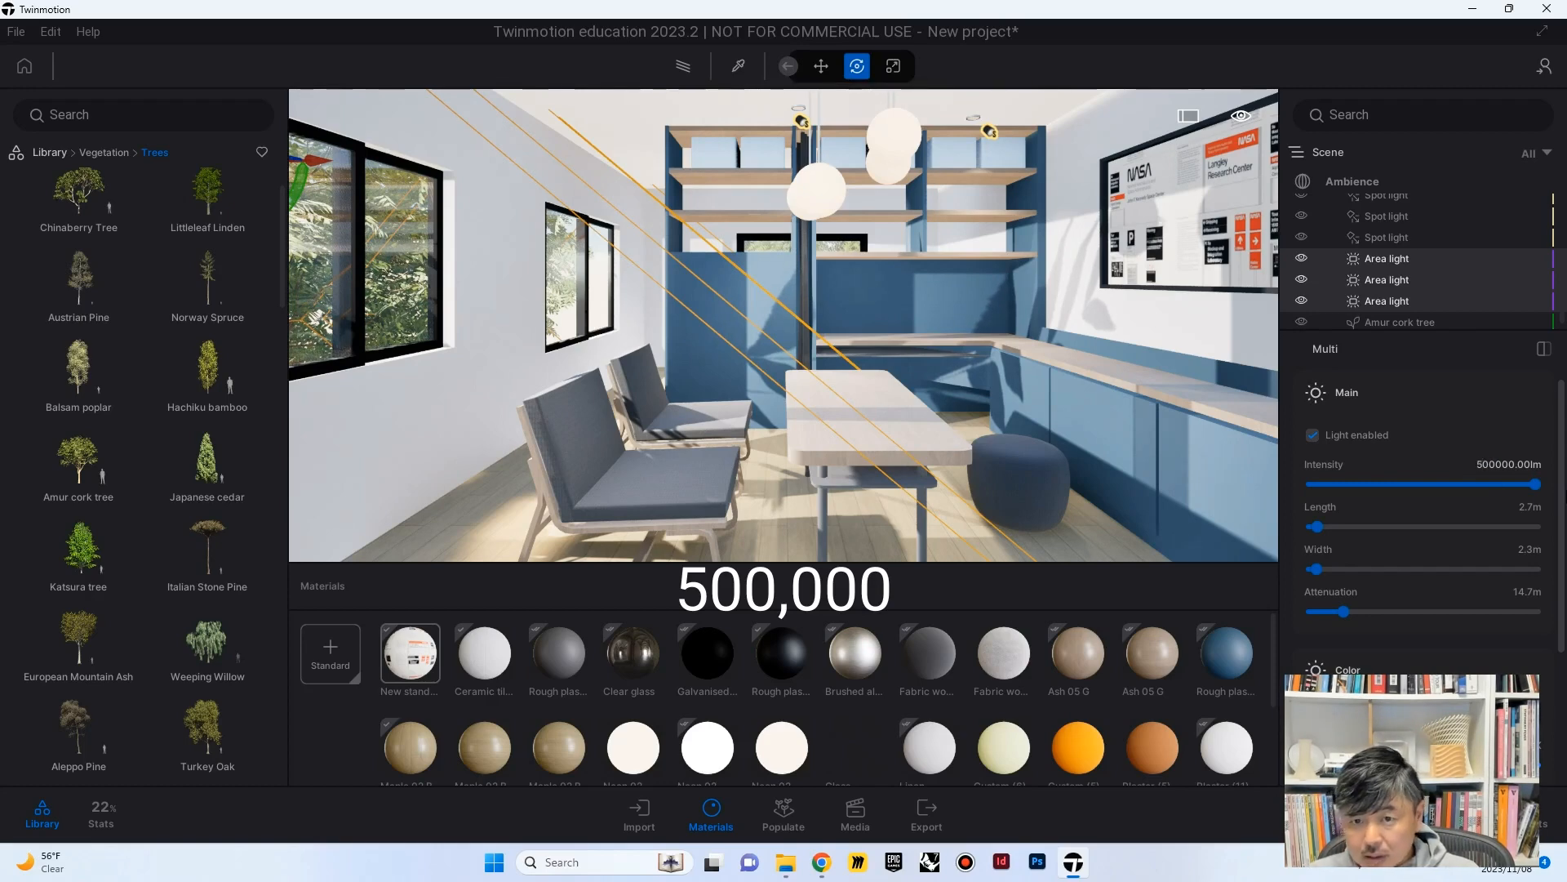
click(1508, 465)
Examine the room's lighting while reframing the table, chairs, windows and blue shelving
right_drag(847, 304, 842, 324)
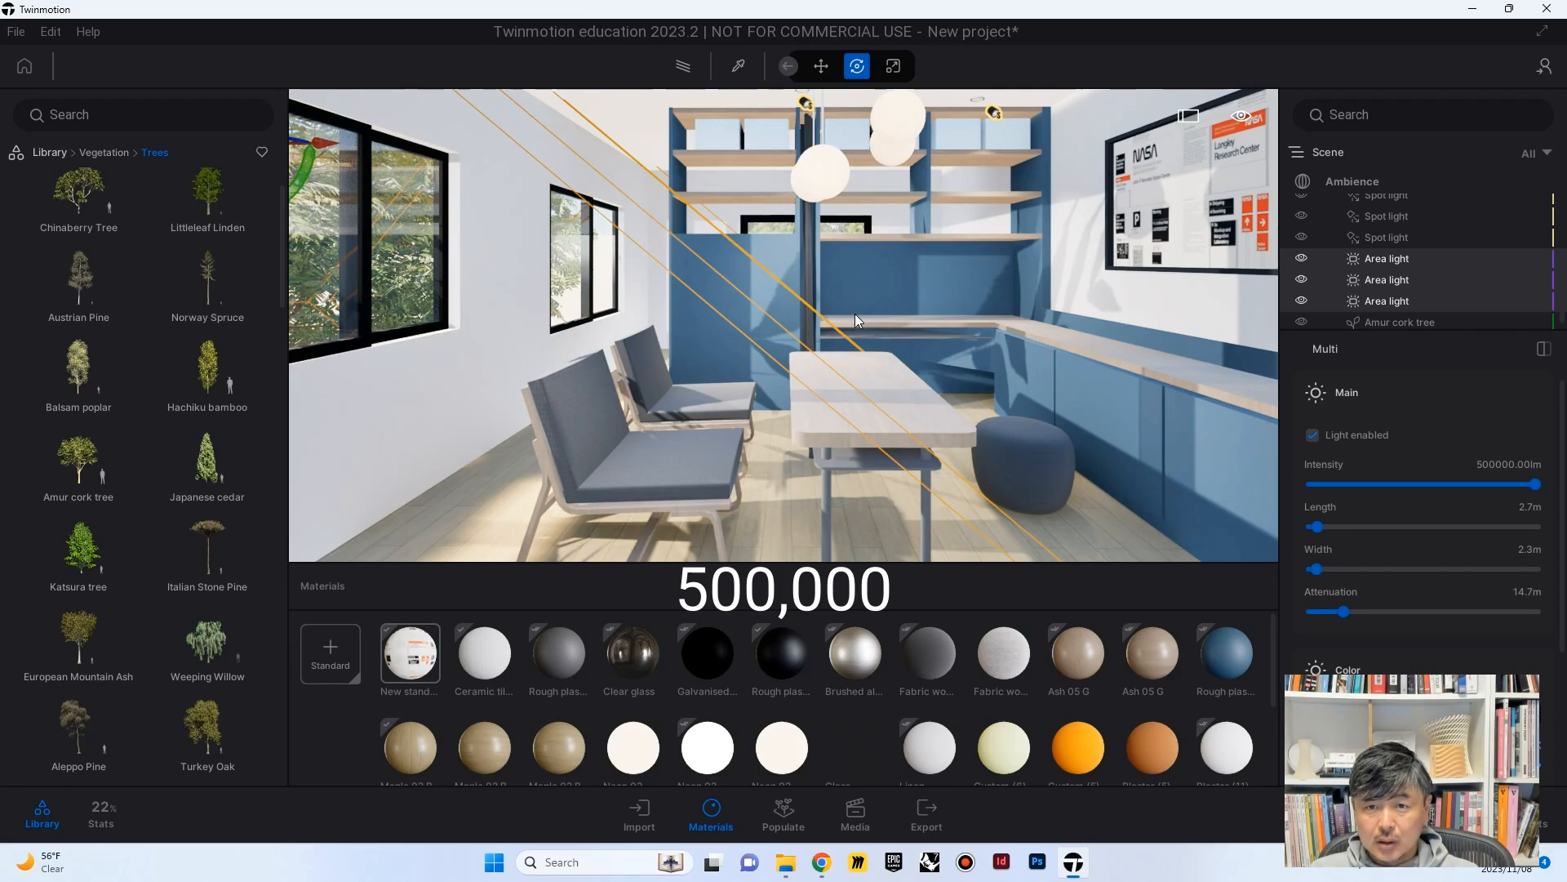
scroll(858, 311, down, 3)
scroll(860, 310, up, 4)
right_drag(853, 323, 855, 320)
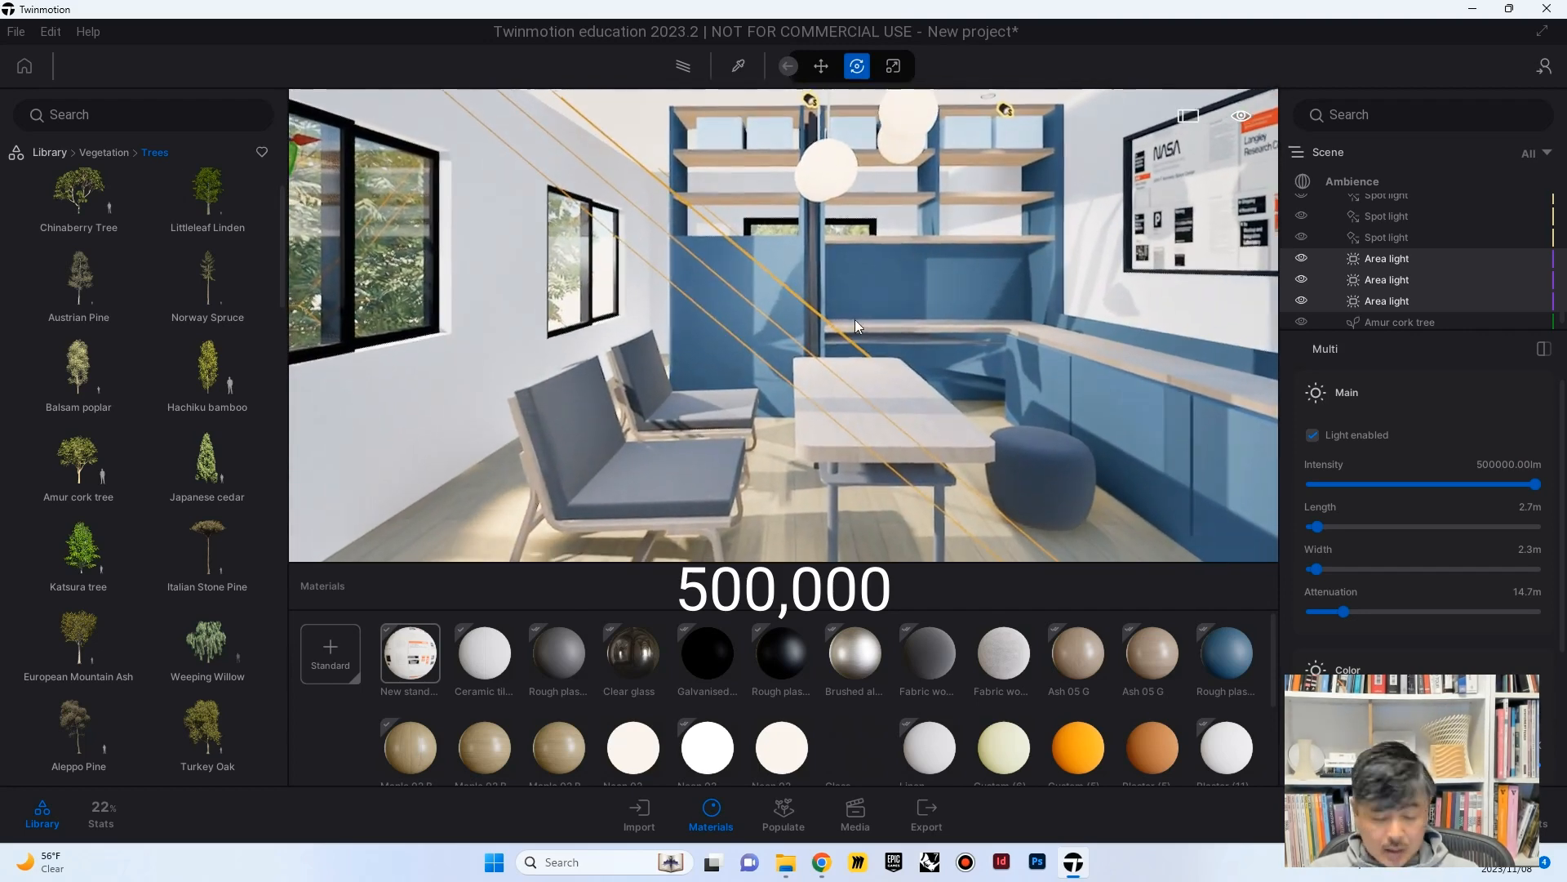